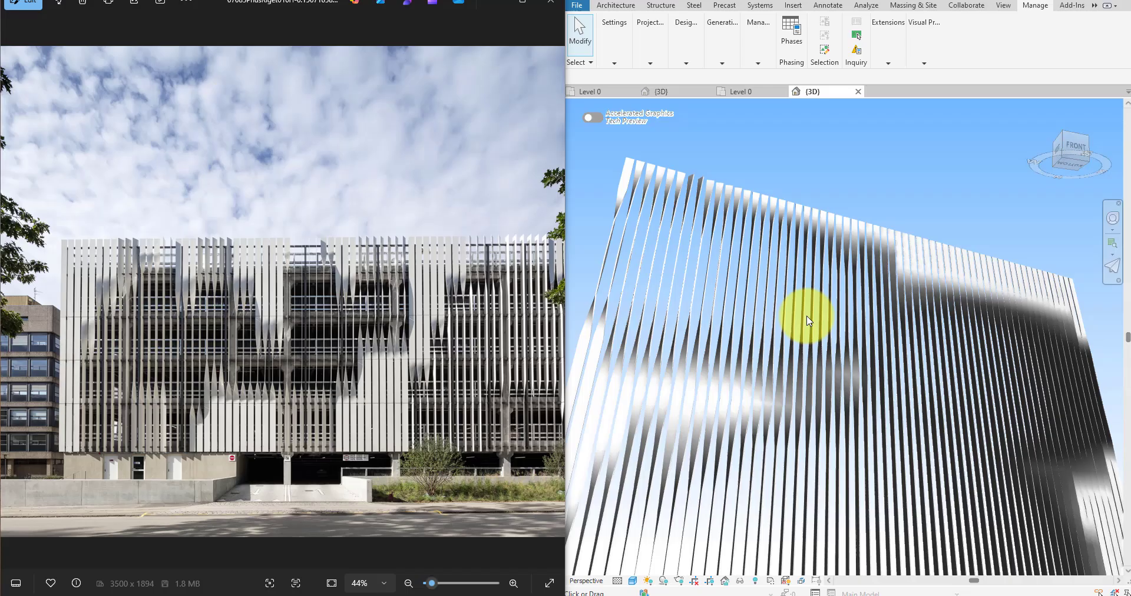
# - Examine the reference photos of the car park facade, looking closely at the twisted vertical fins and their pattern
pyautogui.scroll(4, 291, 290)
pyautogui.scroll(-1, 362, 236)
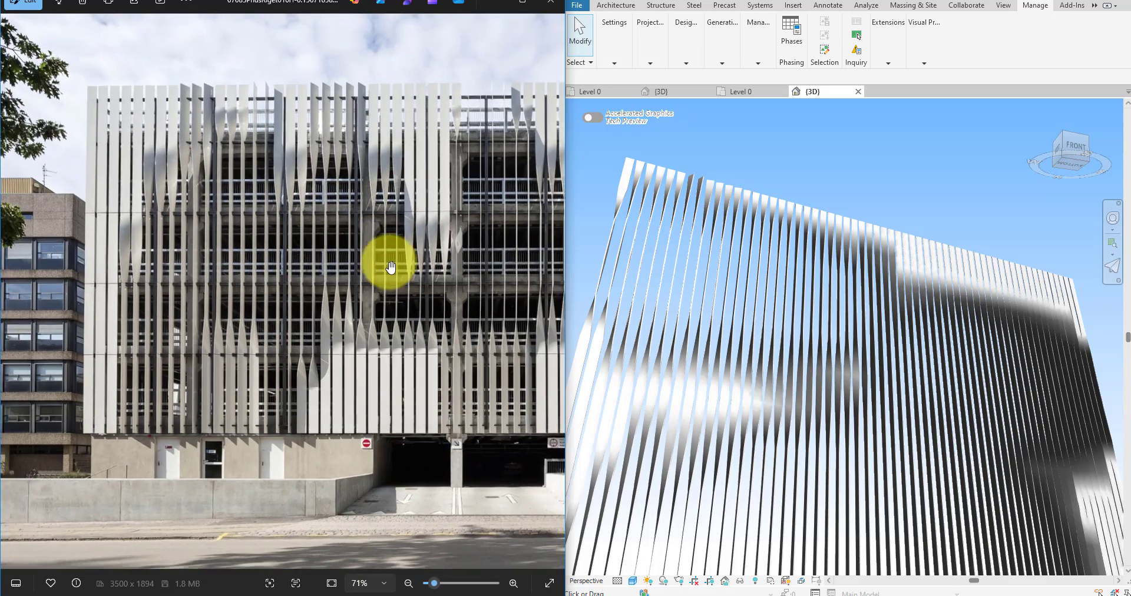
pyautogui.moveTo(503, 266); pyautogui.dragTo(151, 291)
pyautogui.scroll(-5, 342, 276)
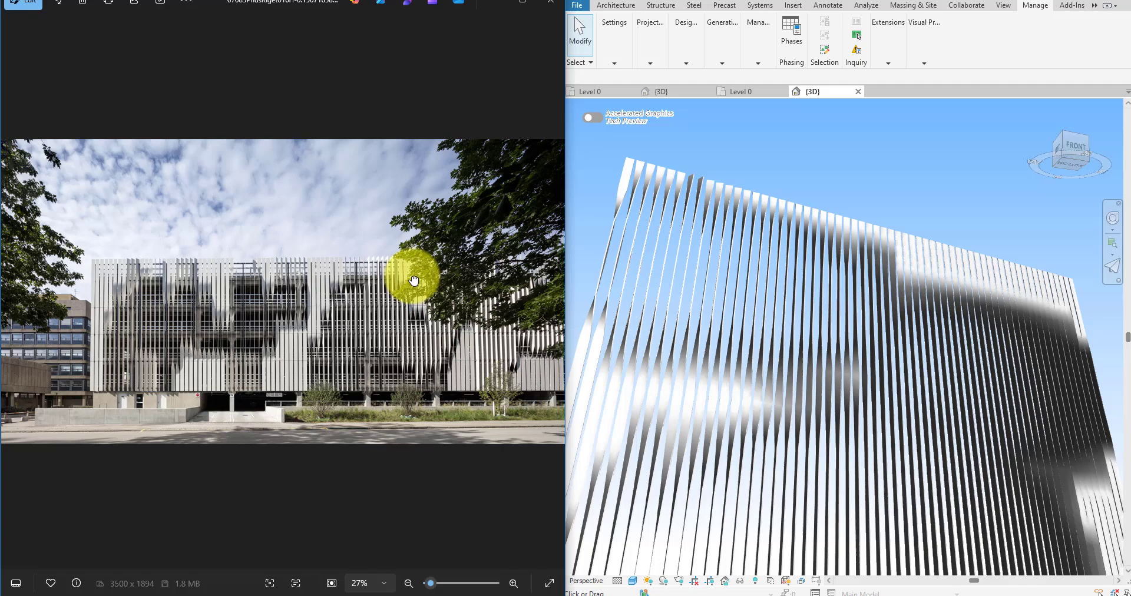
pyautogui.press('Right')
pyautogui.press('Right')
pyautogui.scroll(2, 206, 325)
pyautogui.scroll(5, 206, 326)
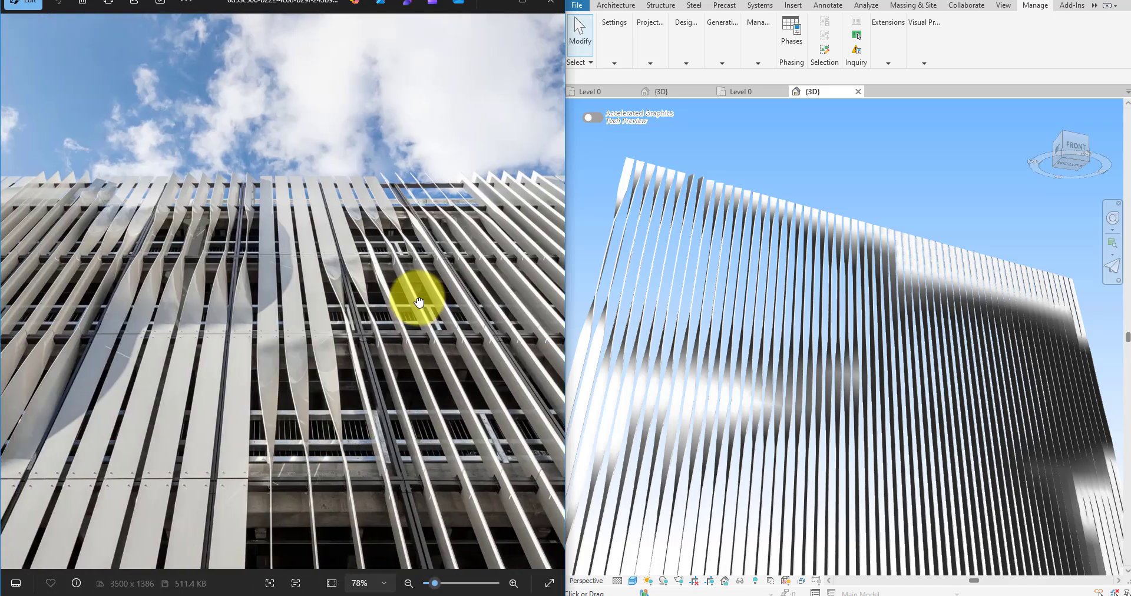
# - Examine the twisted-fin facade model in the Revit 3D view from above and close up
pyautogui.click(942, 150)
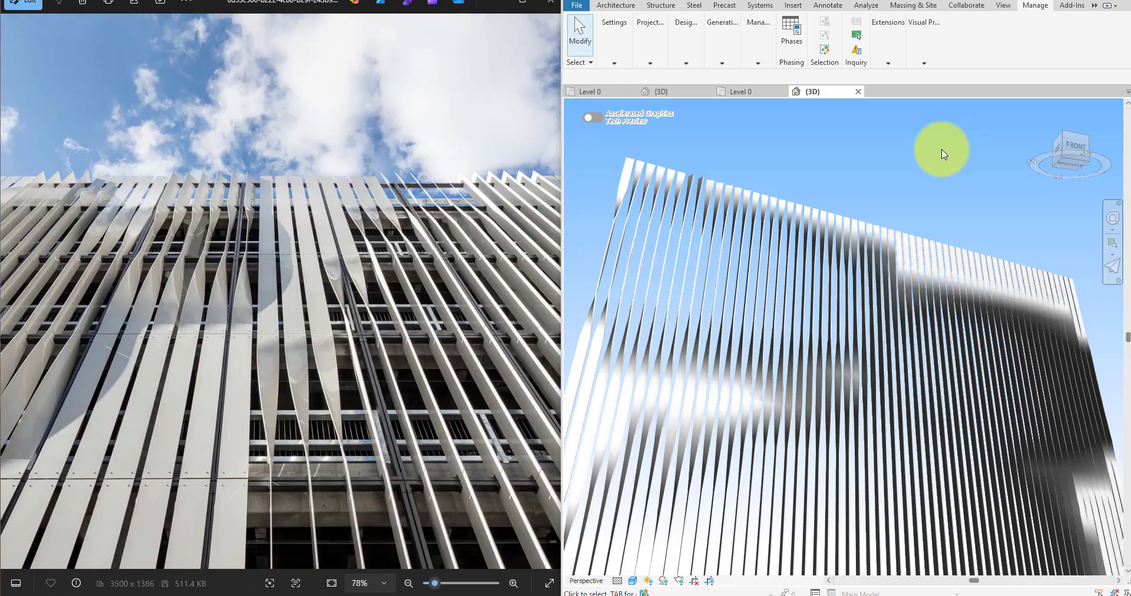
pyautogui.keyDown('shift'); pyautogui.moveTo(852, 338); pyautogui.dragTo(927, 445, button='middle'); pyautogui.keyUp('shift')
pyautogui.scroll(2, 801, 313)
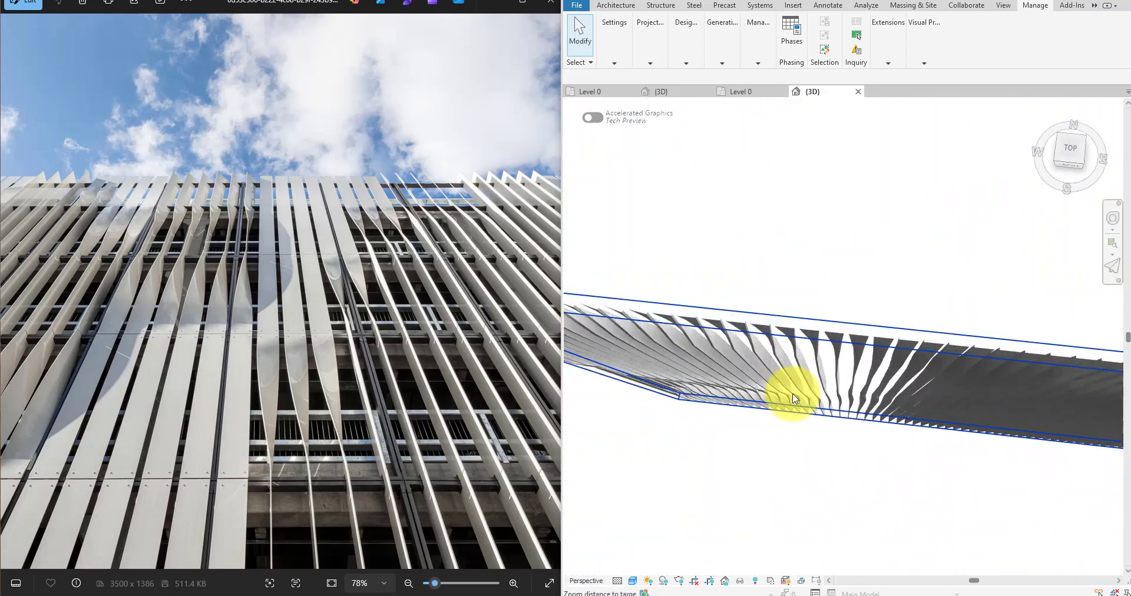
pyautogui.scroll(4, 792, 399)
pyautogui.scroll(-2, 790, 397)
pyautogui.moveTo(772, 369); pyautogui.dragTo(942, 330, button='middle')
pyautogui.scroll(-1, 352, 551)
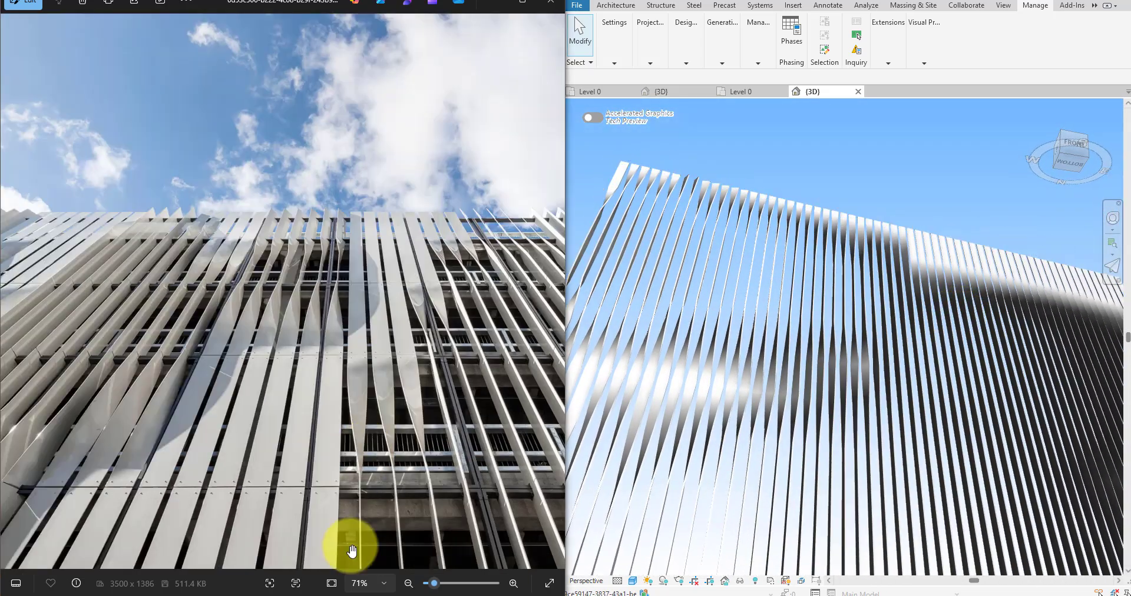
# - Switch to Dynamo and inspect the facade geometry preview of Test2.dyn from several angles
pyautogui.click(278, 543)
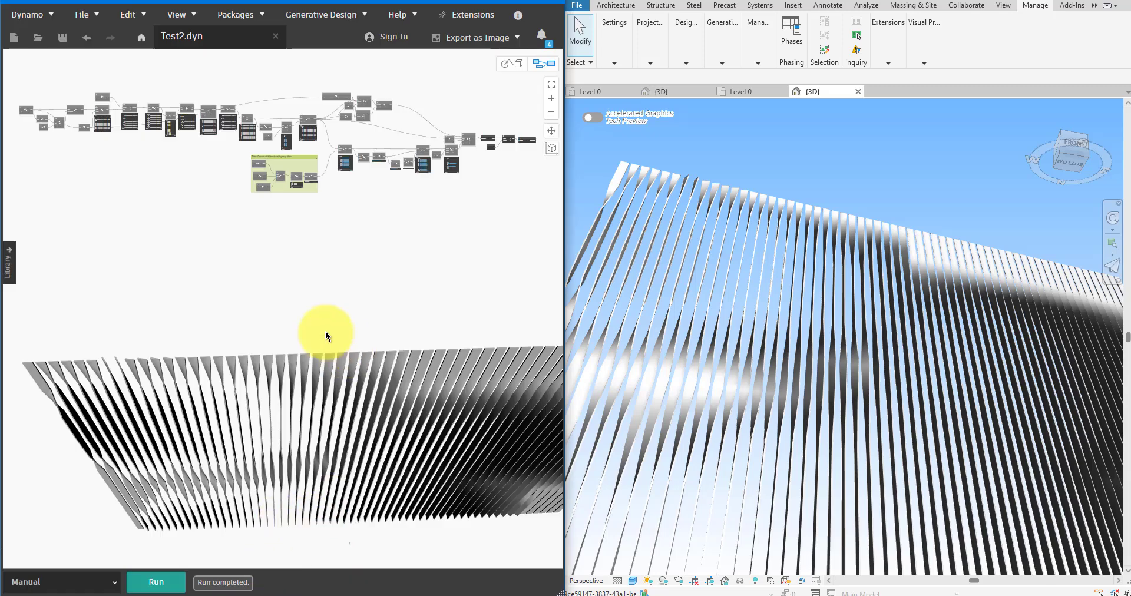
pyautogui.moveTo(317, 328); pyautogui.dragTo(315, 289, button='right')
pyautogui.scroll(2, 316, 246)
pyautogui.moveTo(316, 245); pyautogui.dragTo(295, 328, button='middle')
pyautogui.moveTo(295, 328); pyautogui.dragTo(248, 341, button='right')
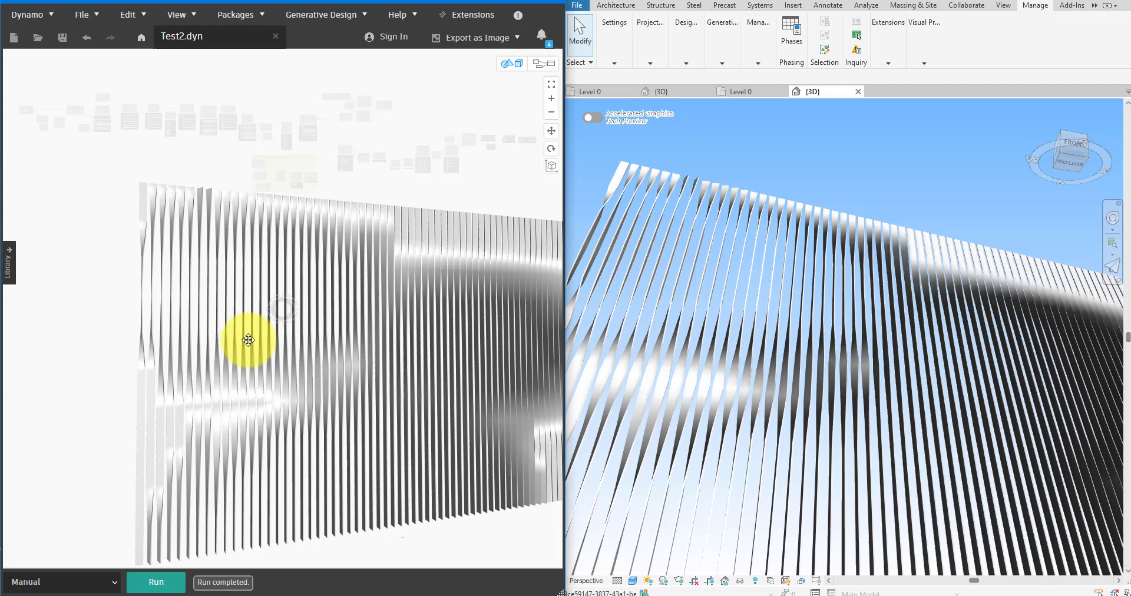
pyautogui.scroll(1, 221, 334)
pyautogui.moveTo(221, 334); pyautogui.dragTo(179, 306, button='middle')
pyautogui.scroll(-2, 179, 306)
pyautogui.moveTo(180, 306); pyautogui.dragTo(239, 318, button='right')
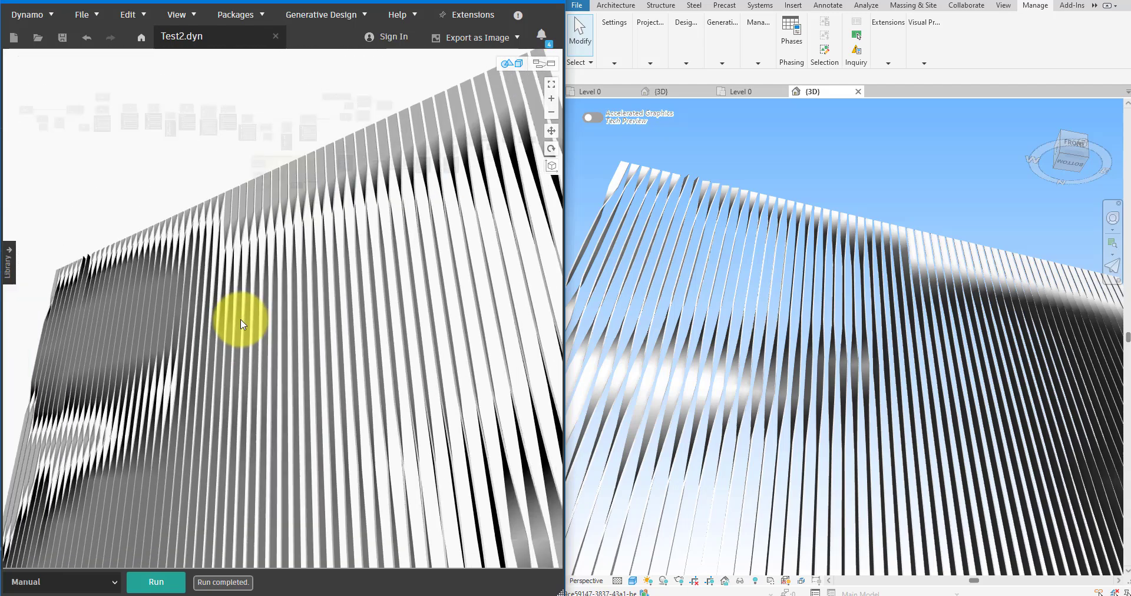
pyautogui.moveTo(159, 225); pyautogui.dragTo(189, 283, button='right')
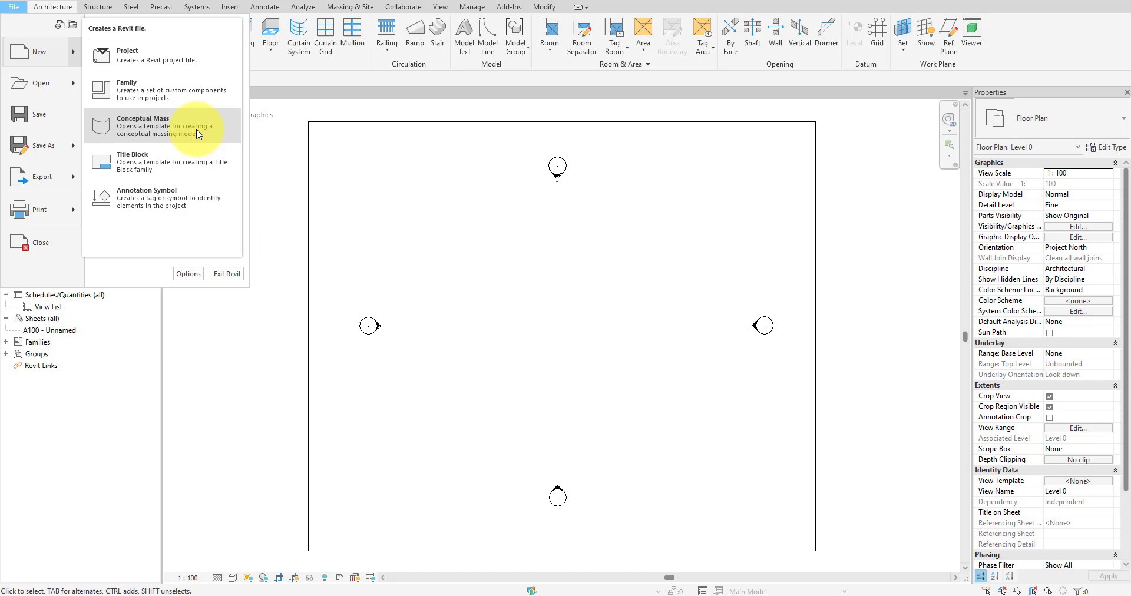
# - Create a new conceptual mass family in Revit from the English Metric Mass.rft template
pyautogui.click(197, 135)
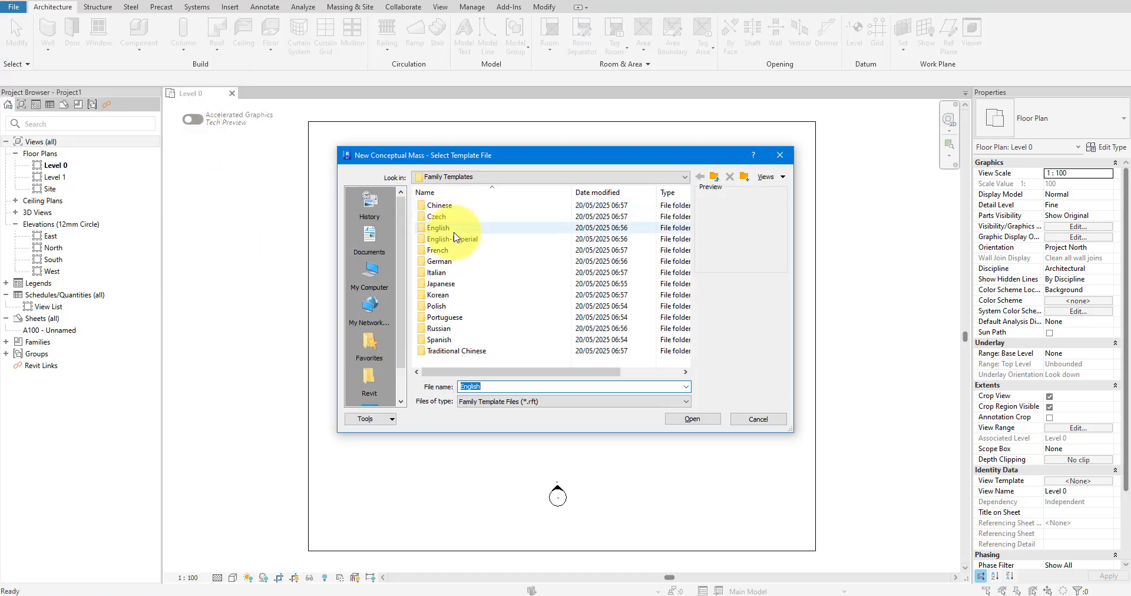
pyautogui.doubleClick(453, 230)
pyautogui.doubleClick(452, 216)
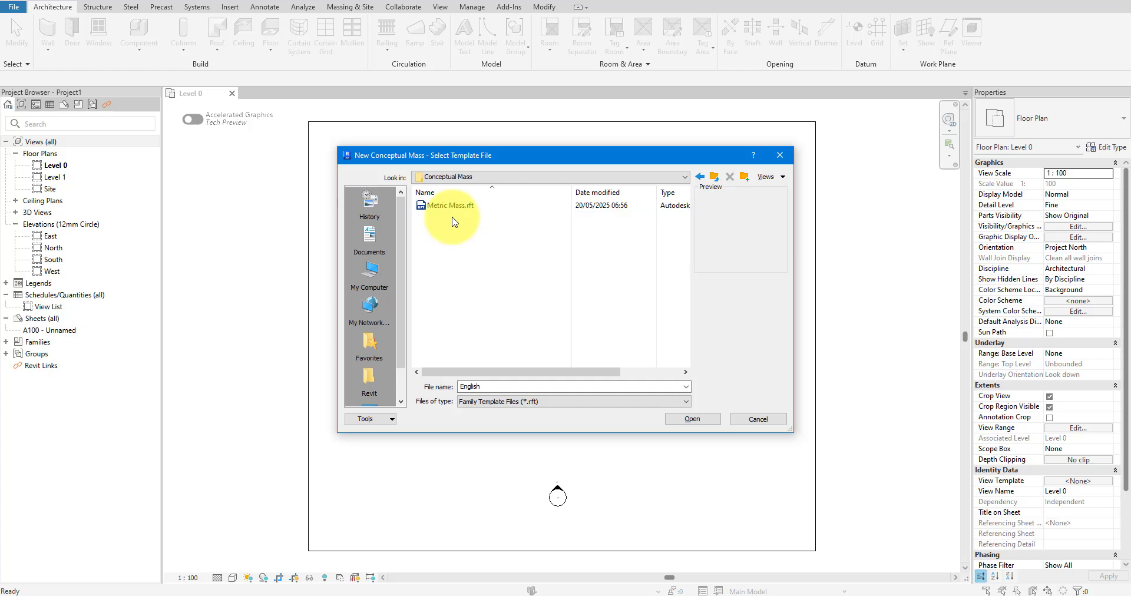
pyautogui.doubleClick(453, 216)
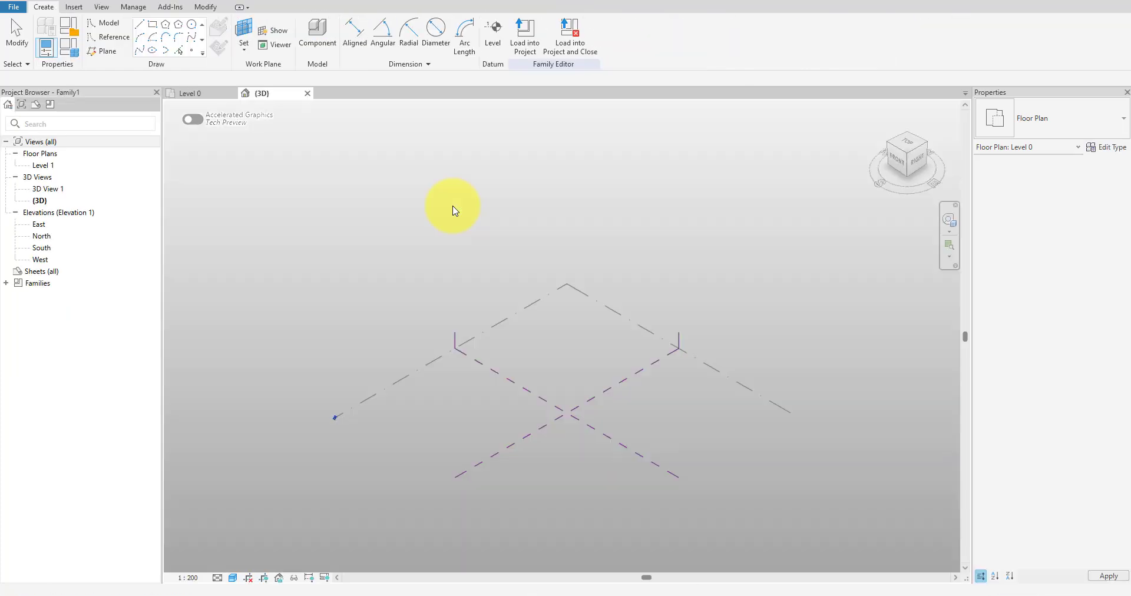
# - In the Level 1 plan, draw a 30 m horizontal line from the vertical reference plane, about 3 m above the horizontal one
pyautogui.doubleClick(39, 165)
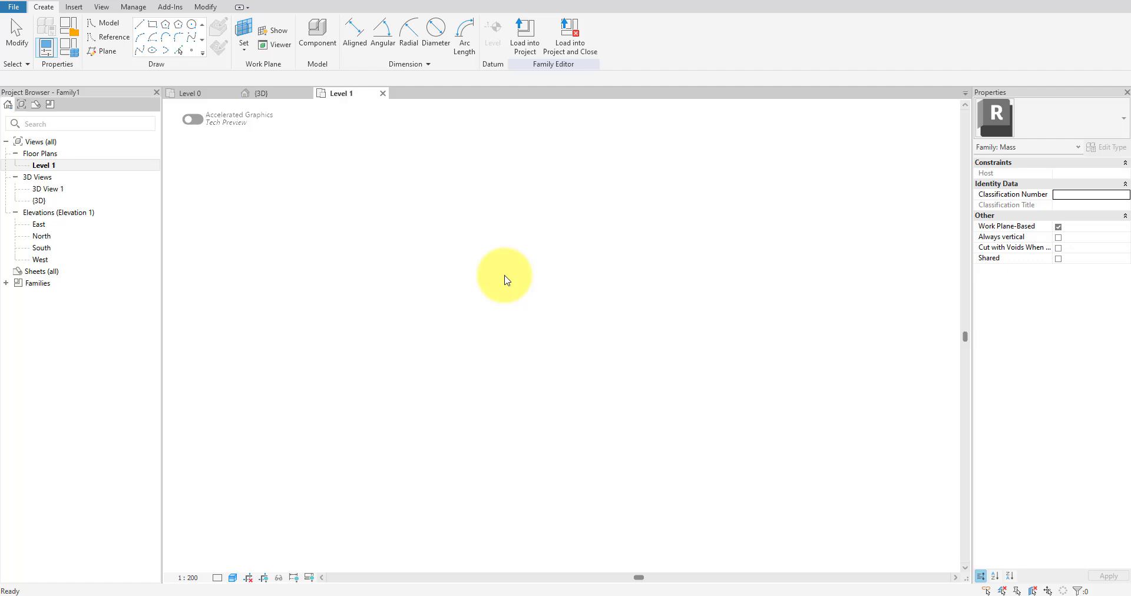
pyautogui.moveTo(617, 306); pyautogui.dragTo(420, 314, button='middle')
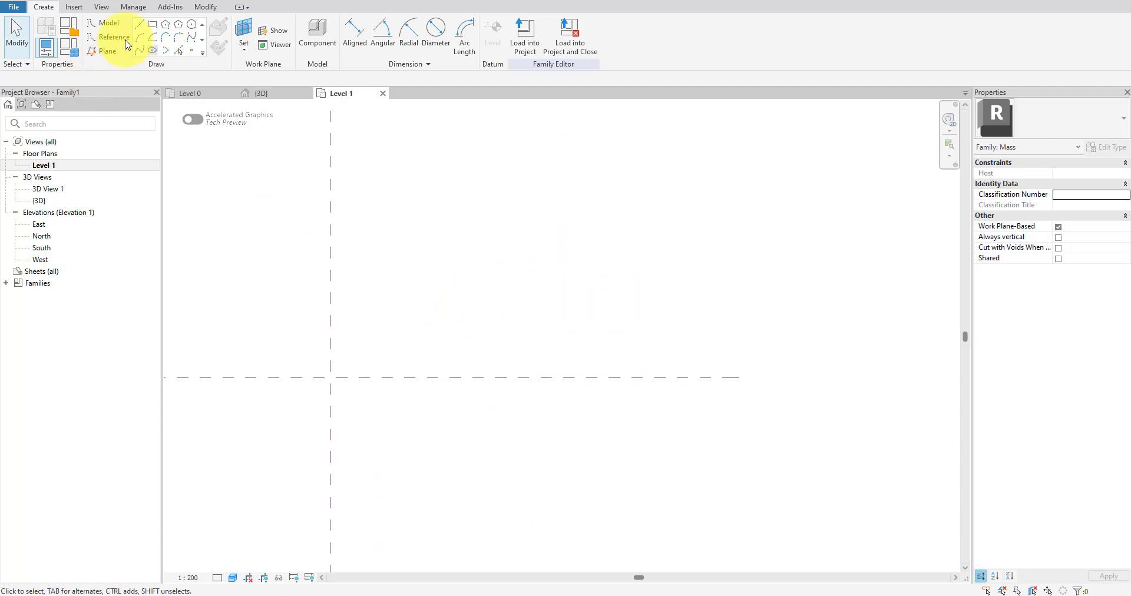
pyautogui.click(140, 26)
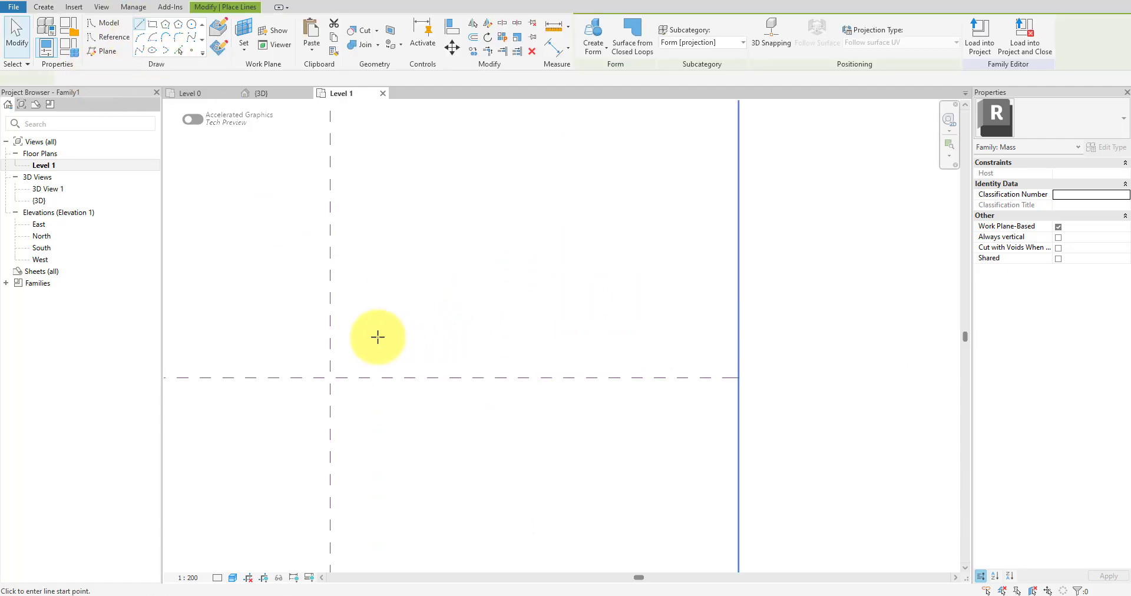
pyautogui.click(330, 352)
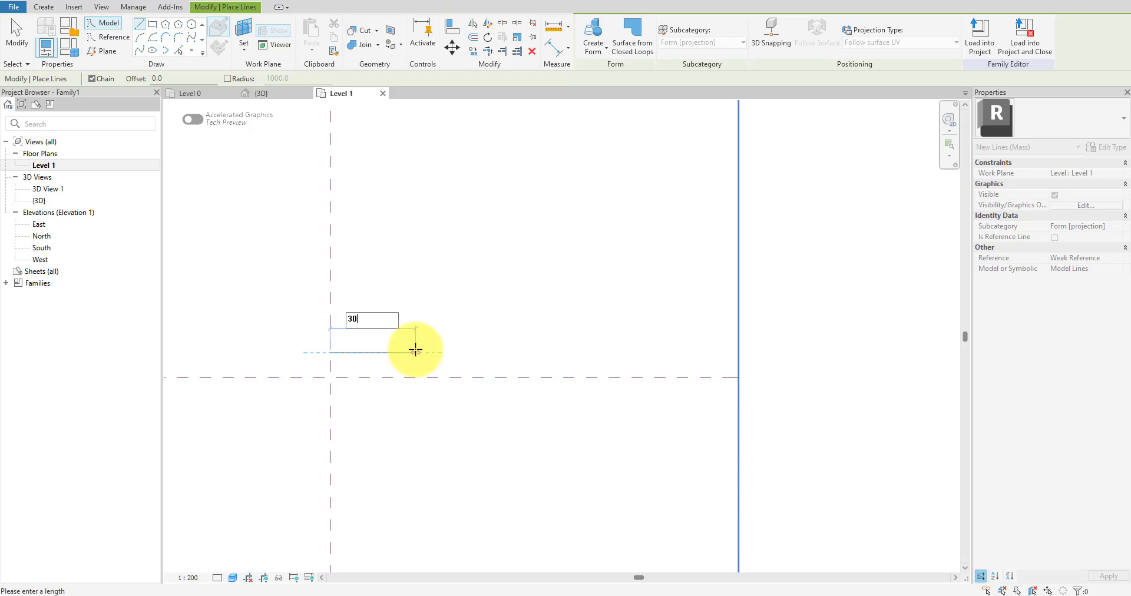
pyautogui.write('30m')
pyautogui.press('Return')
pyautogui.press('Escape')
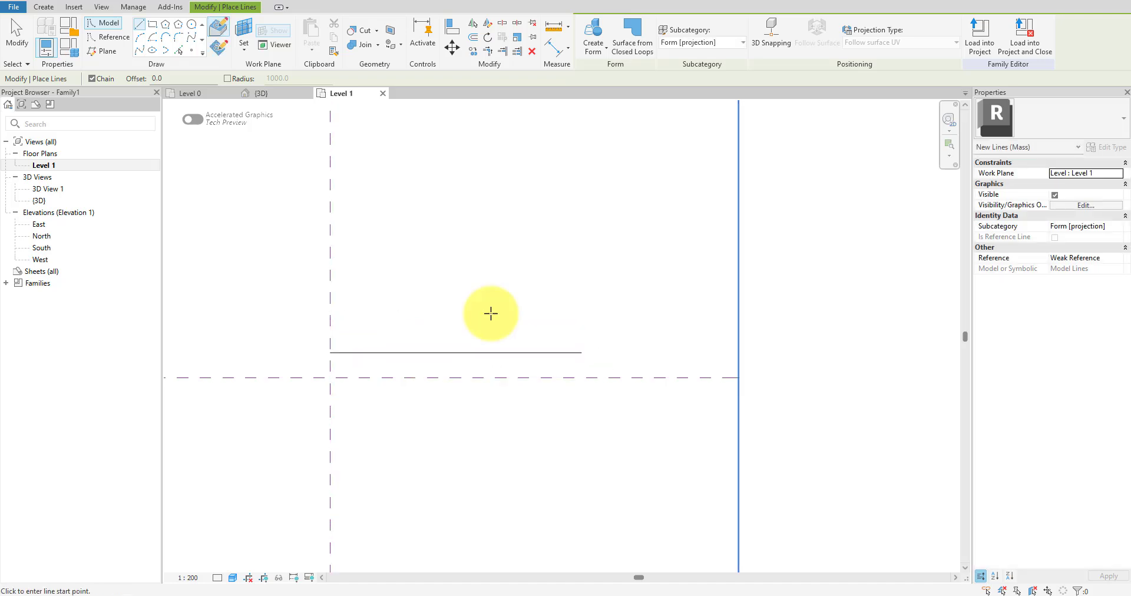
pyautogui.press('Escape')
# - Convert the 30 m line to a reference line and copy it about 4.2 m upward in plan
pyautogui.click(542, 351)
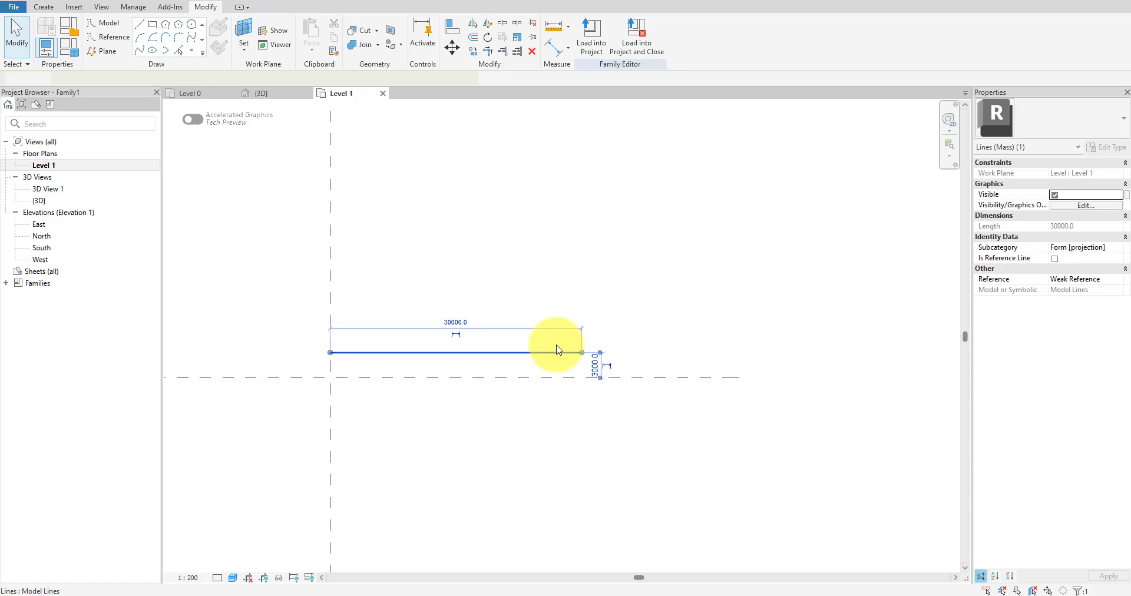
pyautogui.click(1054, 259)
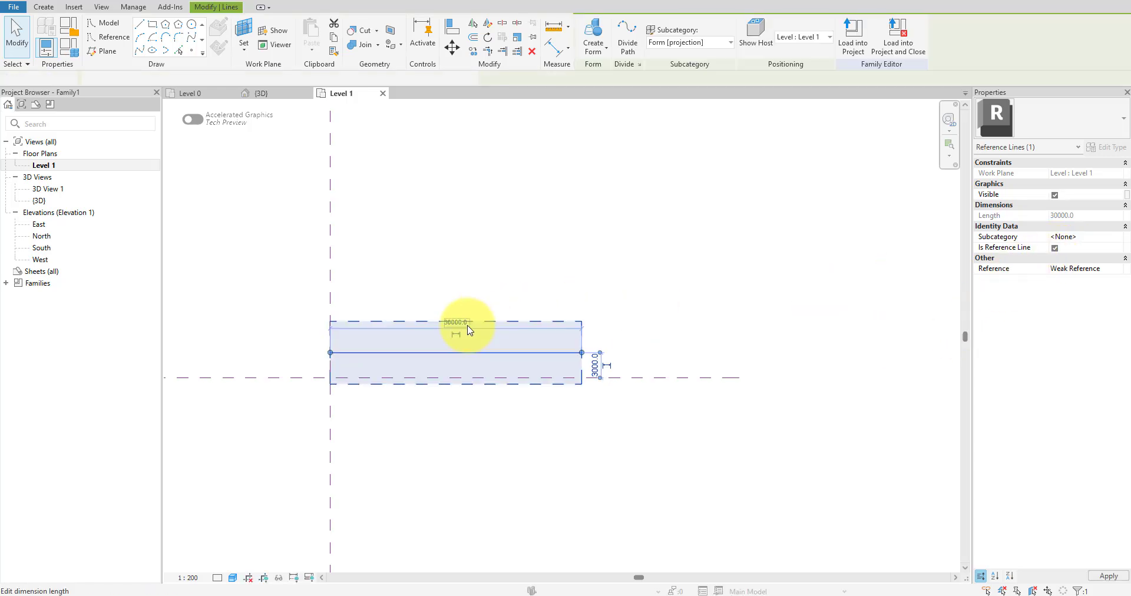
pyautogui.click(472, 52)
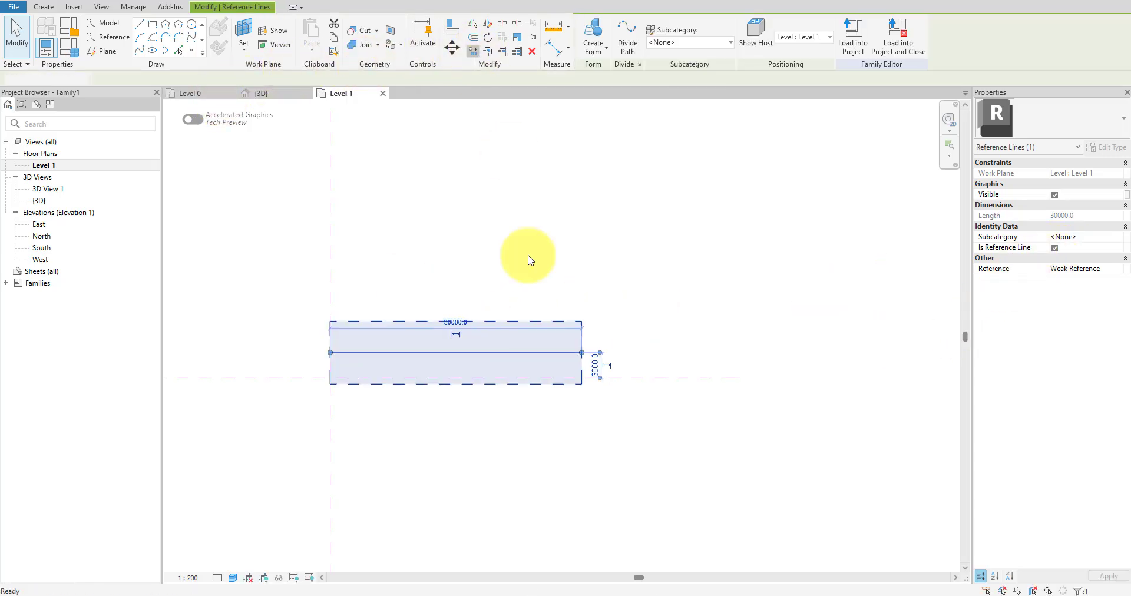
pyautogui.click(504, 305)
pyautogui.press('Escape')
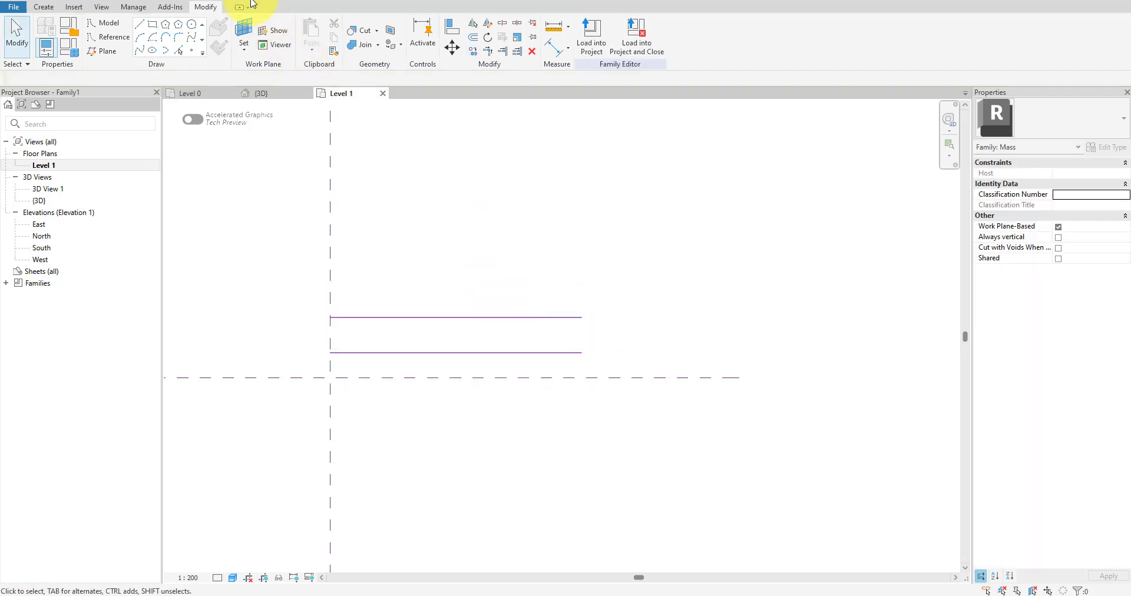
# - In the 3D view seen from the front, copy Level 1 upward to an elevation of 20000
pyautogui.click(240, 6)
pyautogui.keyDown('shift'); pyautogui.moveTo(436, 280); pyautogui.dragTo(797, 307, button='middle'); pyautogui.keyUp('shift')
pyautogui.scroll(-4, 790, 297)
pyautogui.click(914, 166)
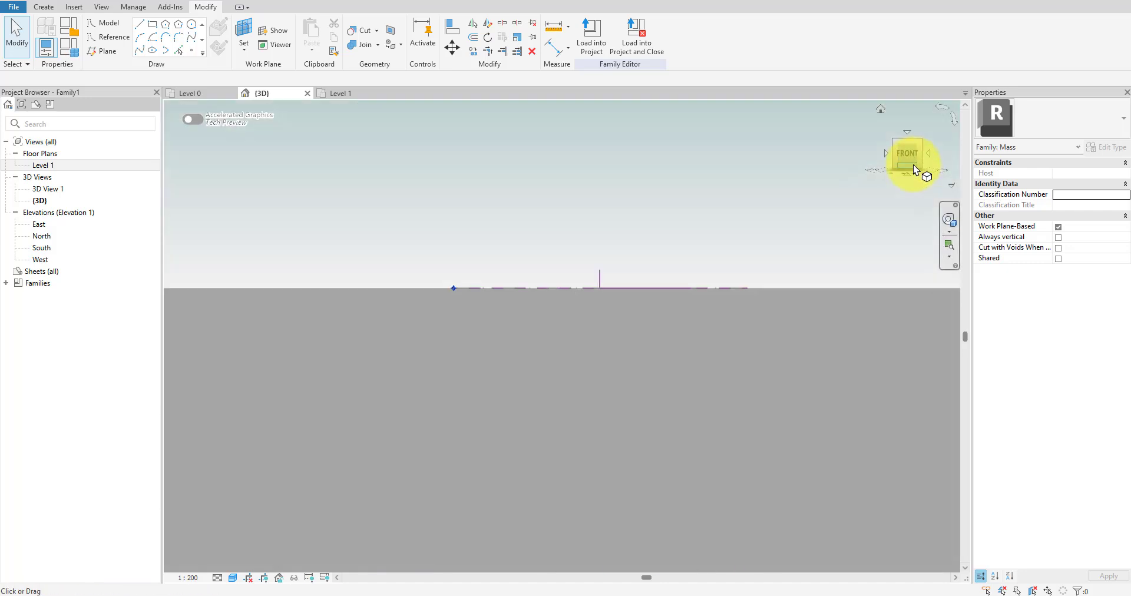
pyautogui.click(426, 420)
pyautogui.click(473, 50)
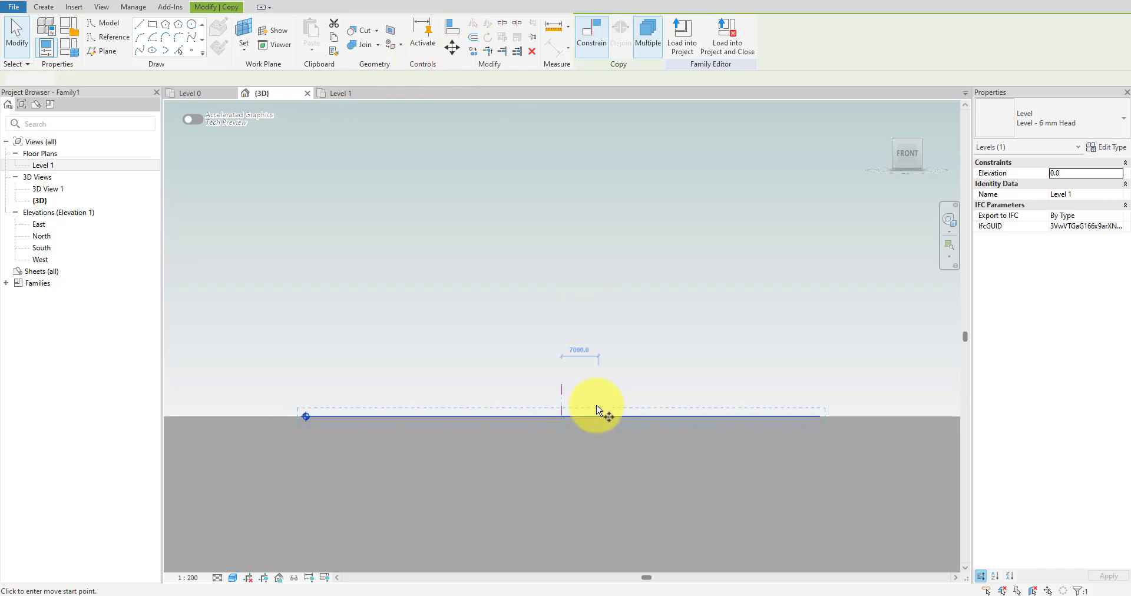
pyautogui.click(597, 409)
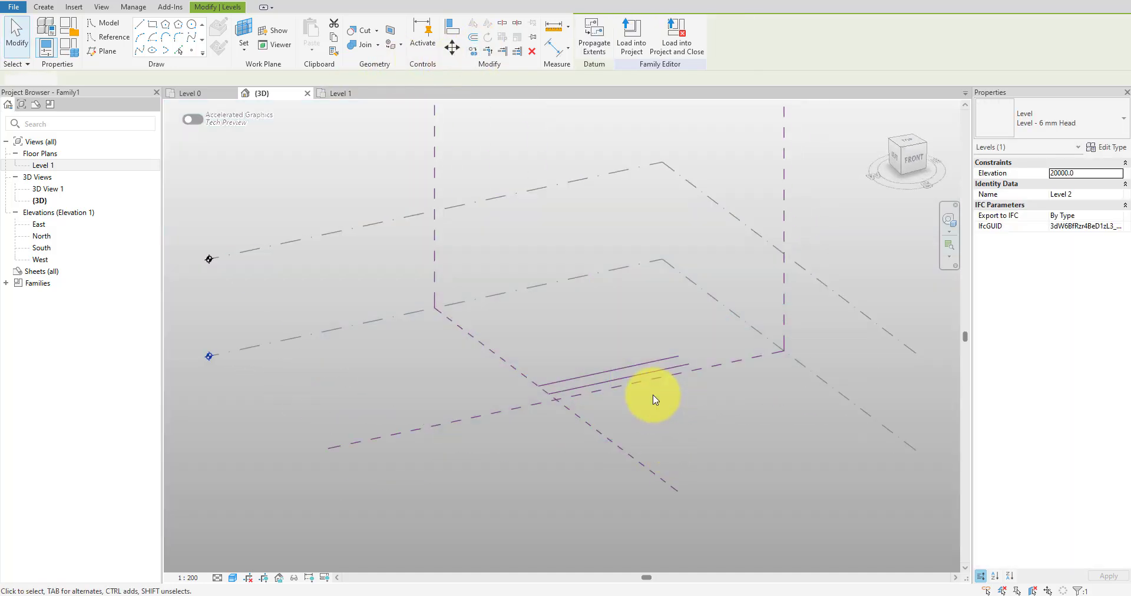
pyautogui.press('Escape')
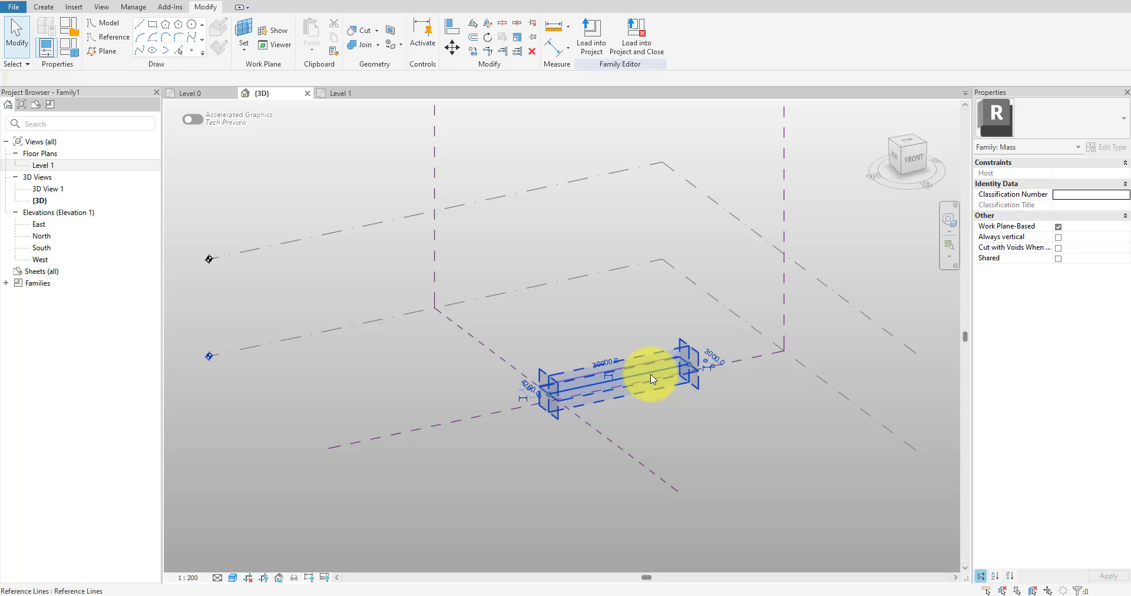
# - Copy the front reference line and paste it aligned to Level 2
pyautogui.click(650, 373)
pyautogui.scroll(2, 650, 373)
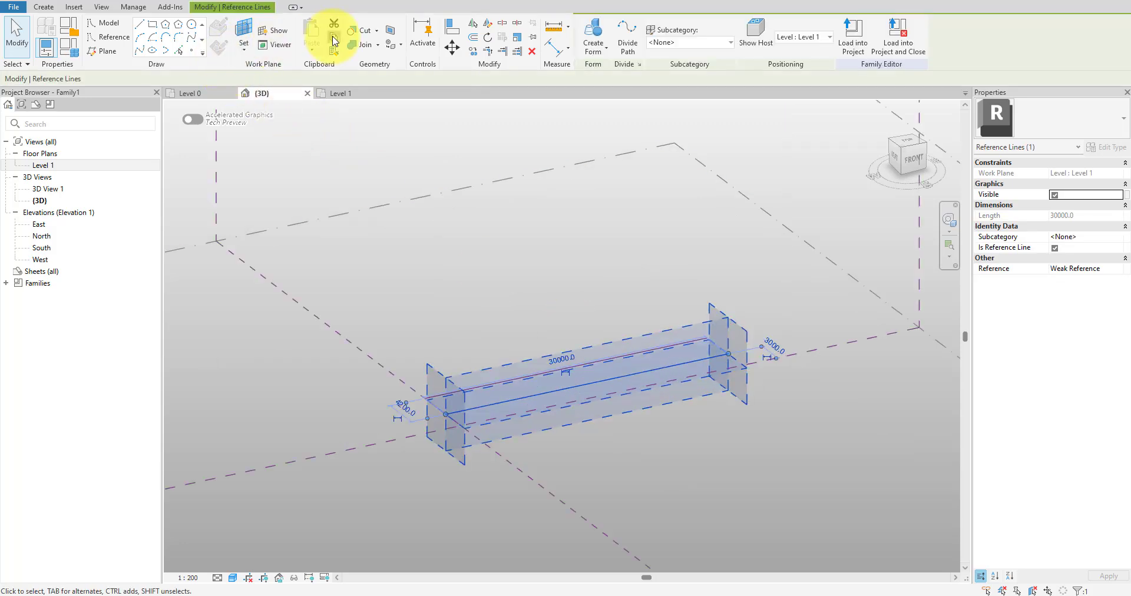
pyautogui.click(311, 58)
pyautogui.click(334, 94)
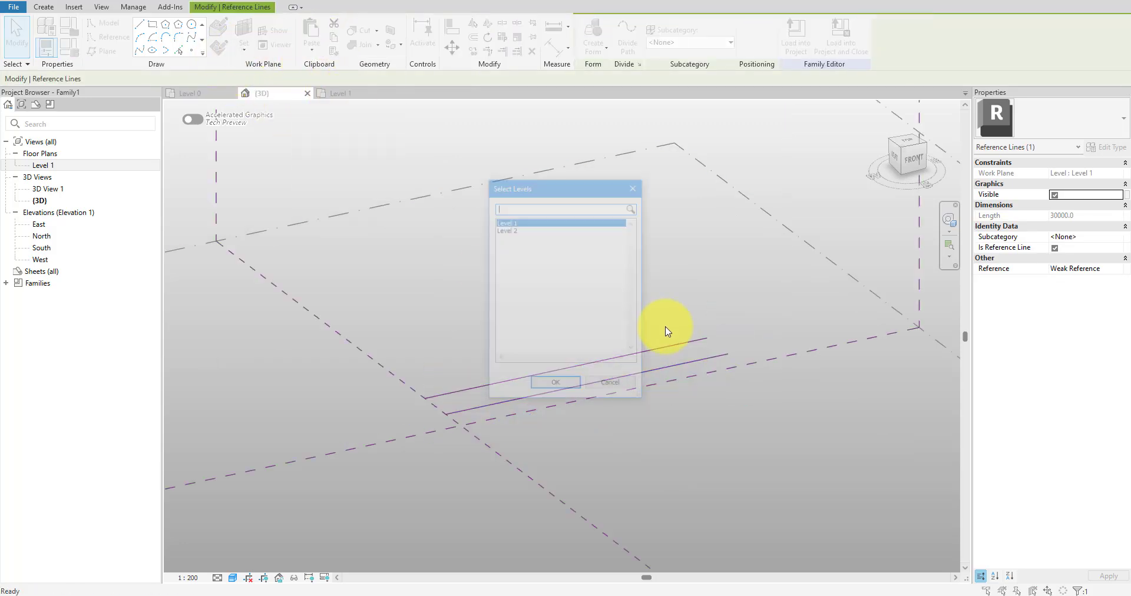
pyautogui.click(518, 228)
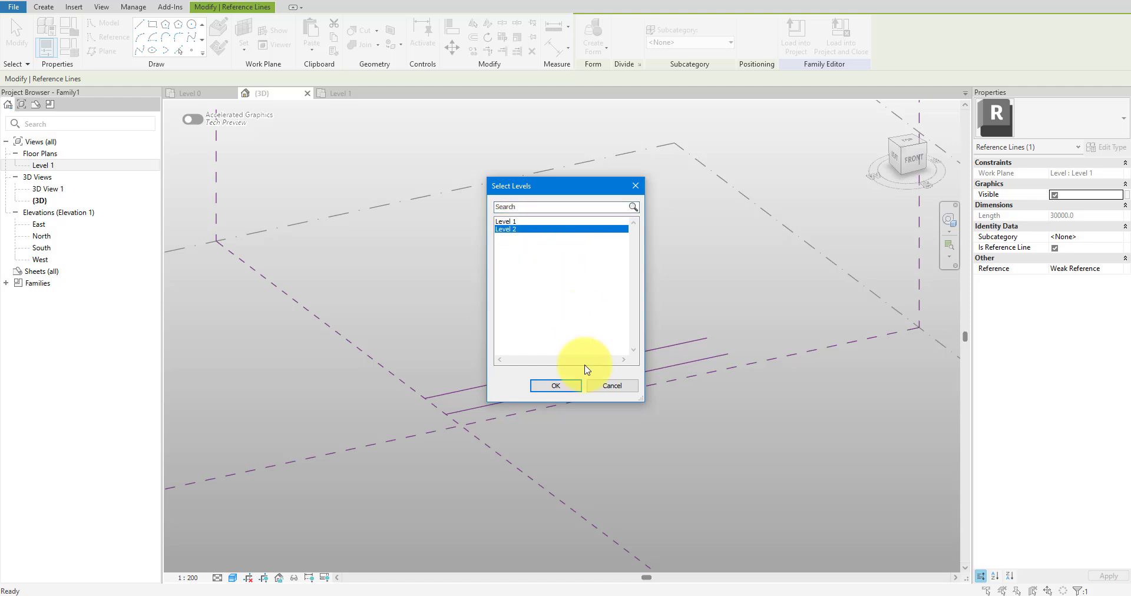
pyautogui.click(556, 385)
pyautogui.moveTo(703, 307); pyautogui.dragTo(682, 333, button='middle')
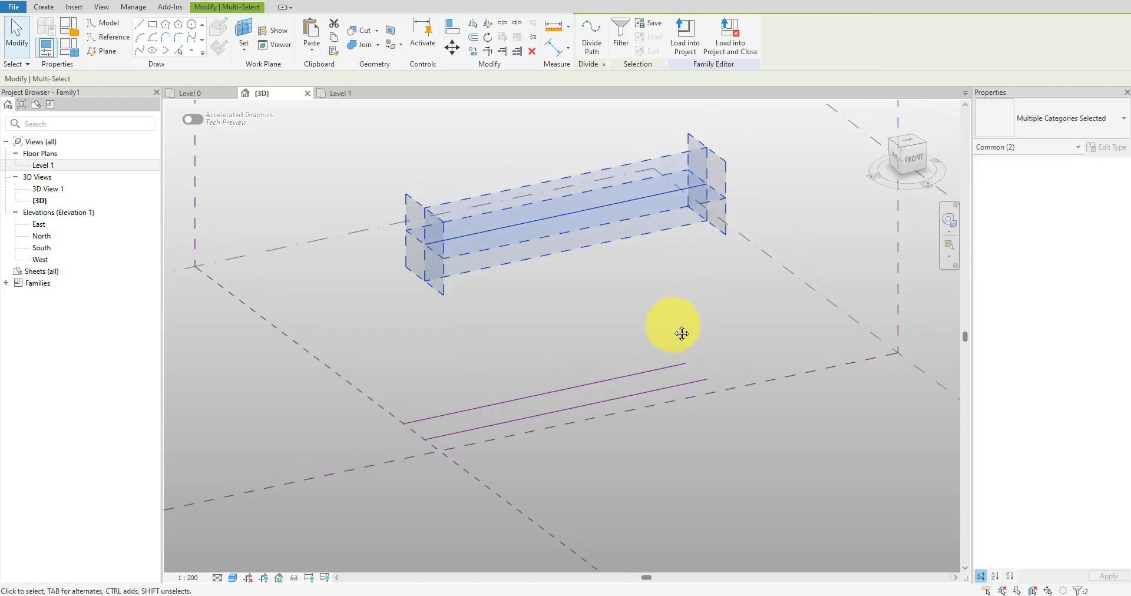
# - Create a vertical planar surface form between the Level 2 reference line and the front Level 1 reference line
pyautogui.keyDown('ctrl'); pyautogui.click(583, 407); pyautogui.keyUp('ctrl')
pyautogui.click(595, 30)
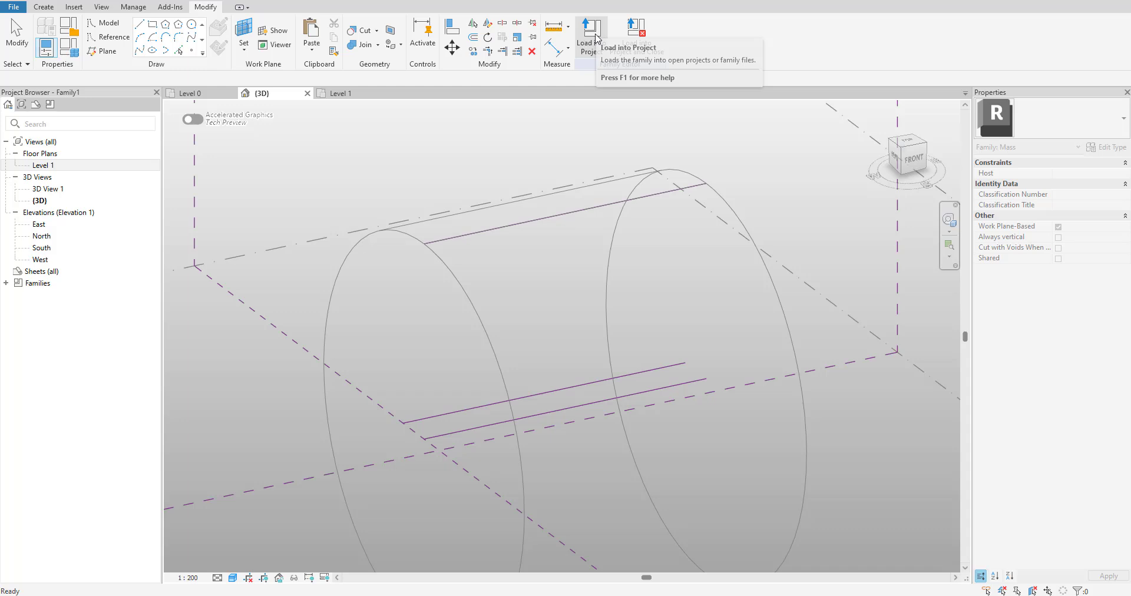
pyautogui.click(482, 345)
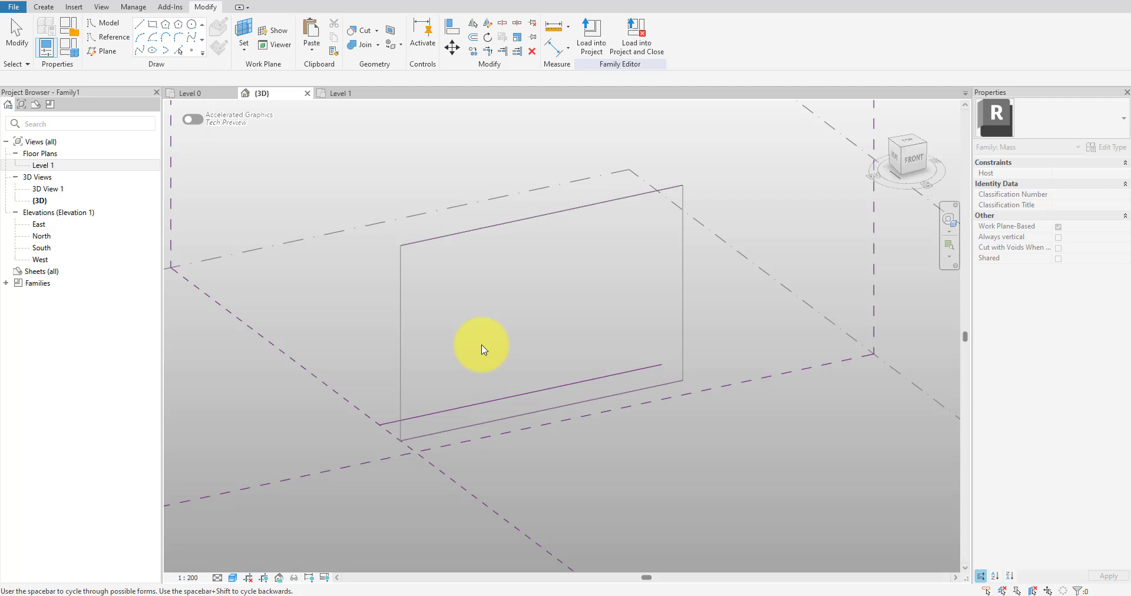
pyautogui.click(481, 349)
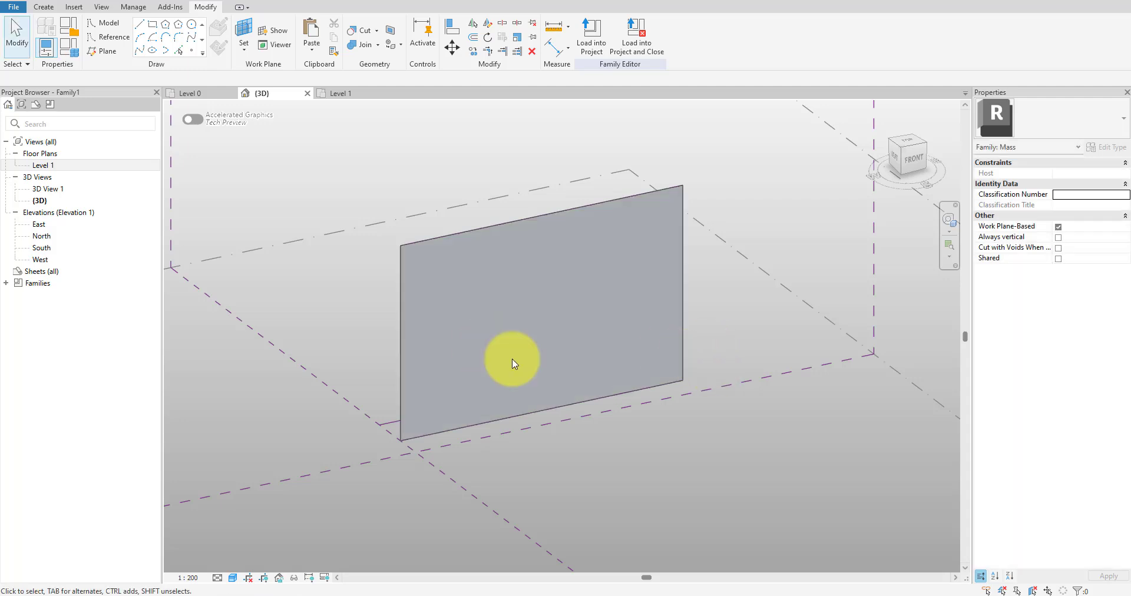
# - Create a horizontal planar surface form between the two reference lines on Level 1
pyautogui.keyDown('shift'); pyautogui.moveTo(513, 361); pyautogui.dragTo(330, 422, button='middle'); pyautogui.keyUp('shift')
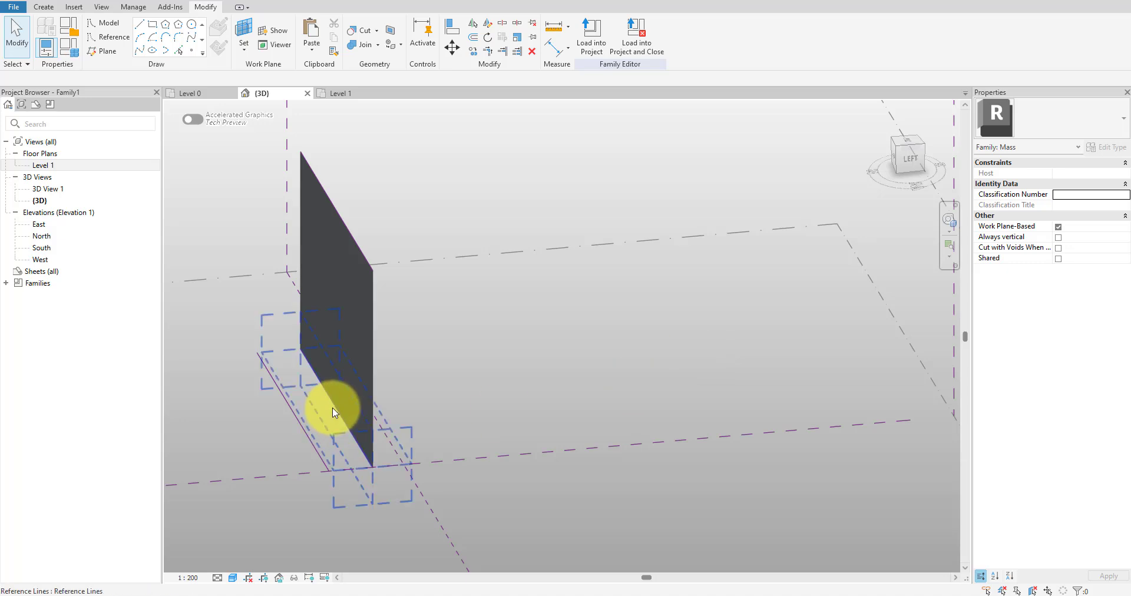
pyautogui.click(334, 412)
pyautogui.keyDown('ctrl'); pyautogui.click(296, 416); pyautogui.keyUp('ctrl')
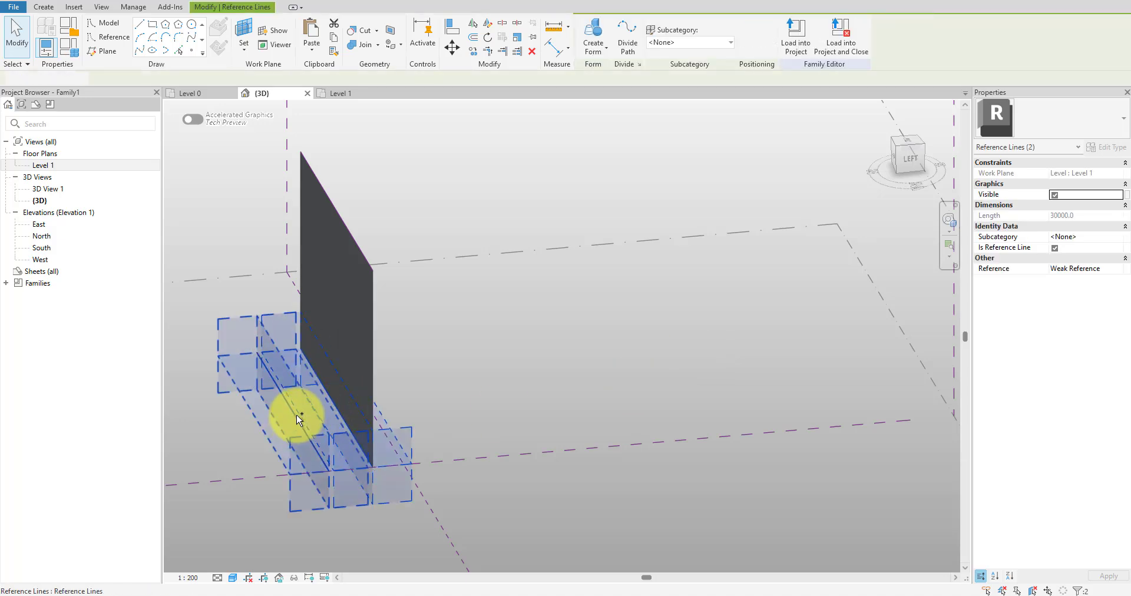
pyautogui.click(599, 33)
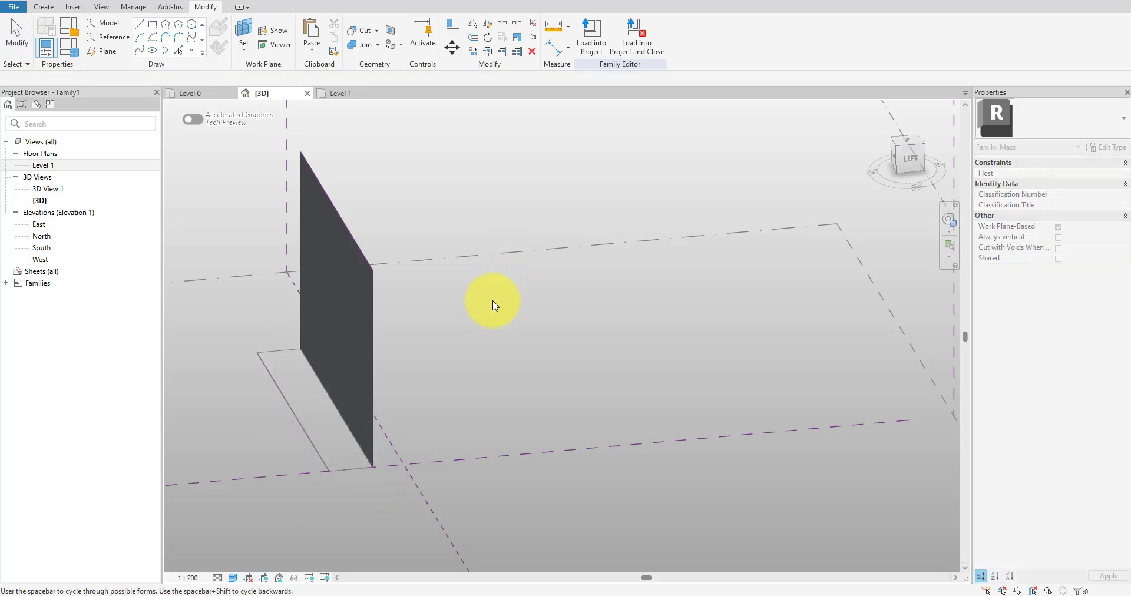
pyautogui.click(494, 305)
pyautogui.keyDown('shift'); pyautogui.moveTo(493, 306); pyautogui.dragTo(439, 405, button='middle'); pyautogui.keyUp('shift')
pyautogui.scroll(1, 488, 405)
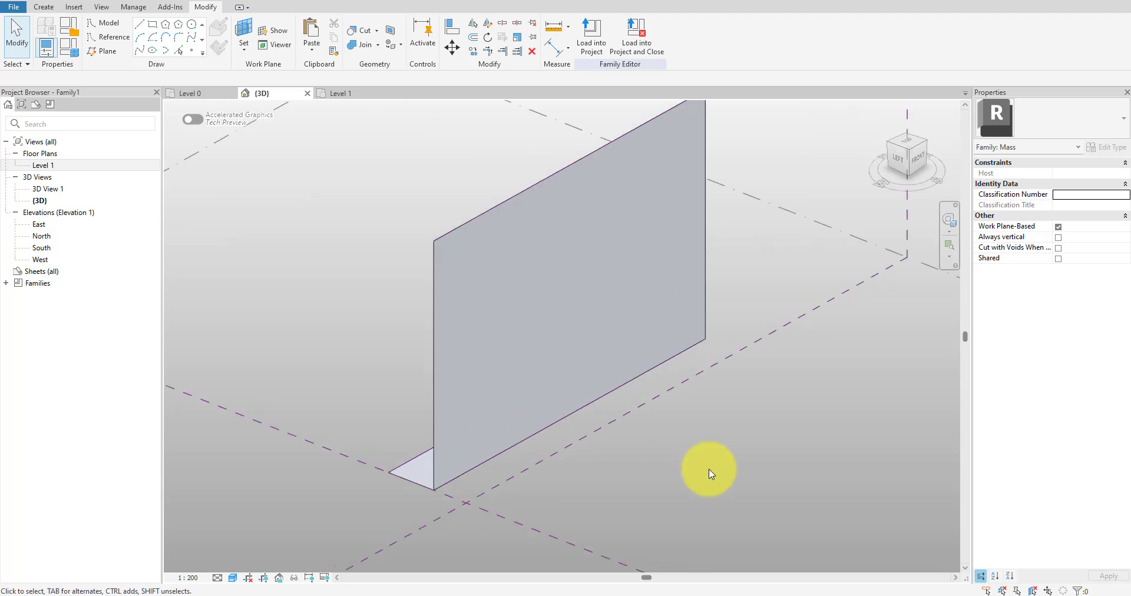
# - Move the front Level 1 and Level 2 reference lines 2000 mm toward the Center (Front/Back) plane
pyautogui.click(673, 398)
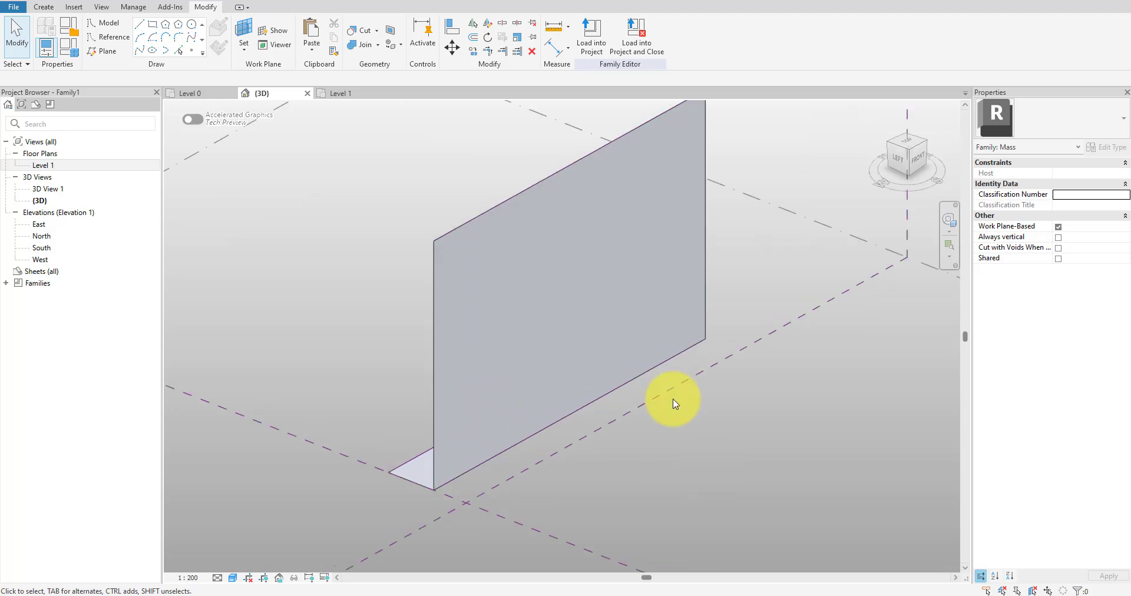
pyautogui.click(669, 366)
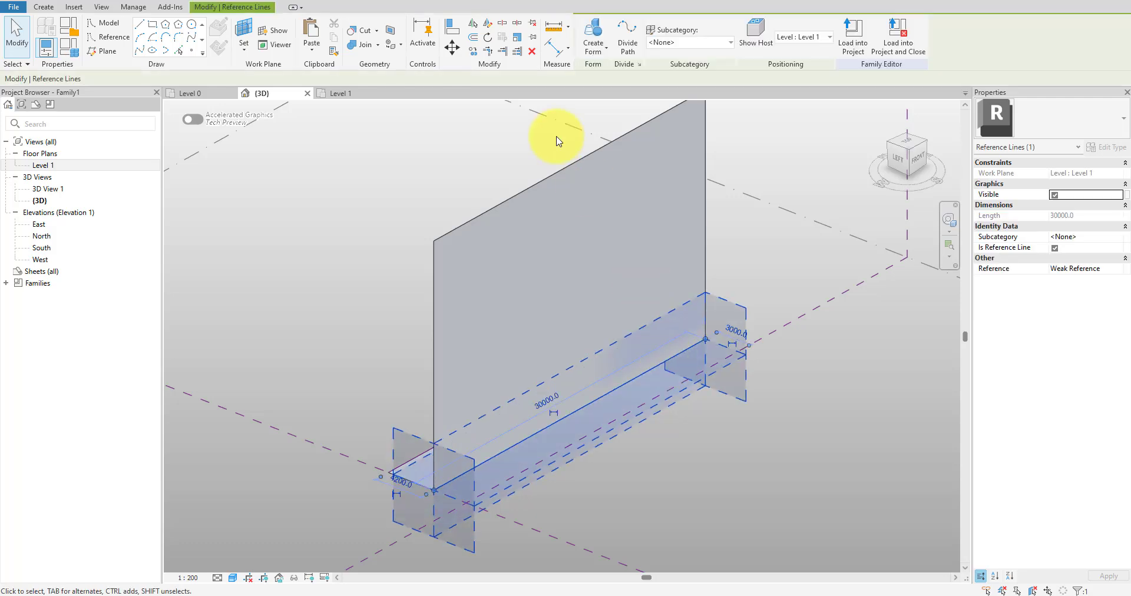
pyautogui.keyDown('ctrl'); pyautogui.click(564, 174); pyautogui.keyUp('ctrl')
pyautogui.click(899, 158)
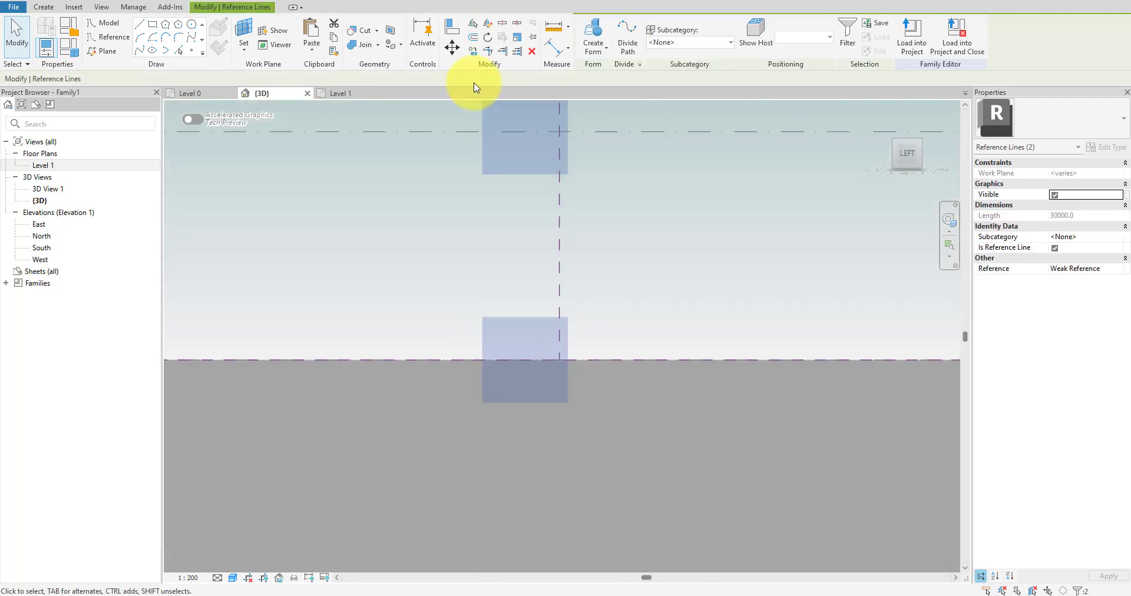
pyautogui.press('m')
pyautogui.press('v')
pyautogui.scroll(3, 584, 391)
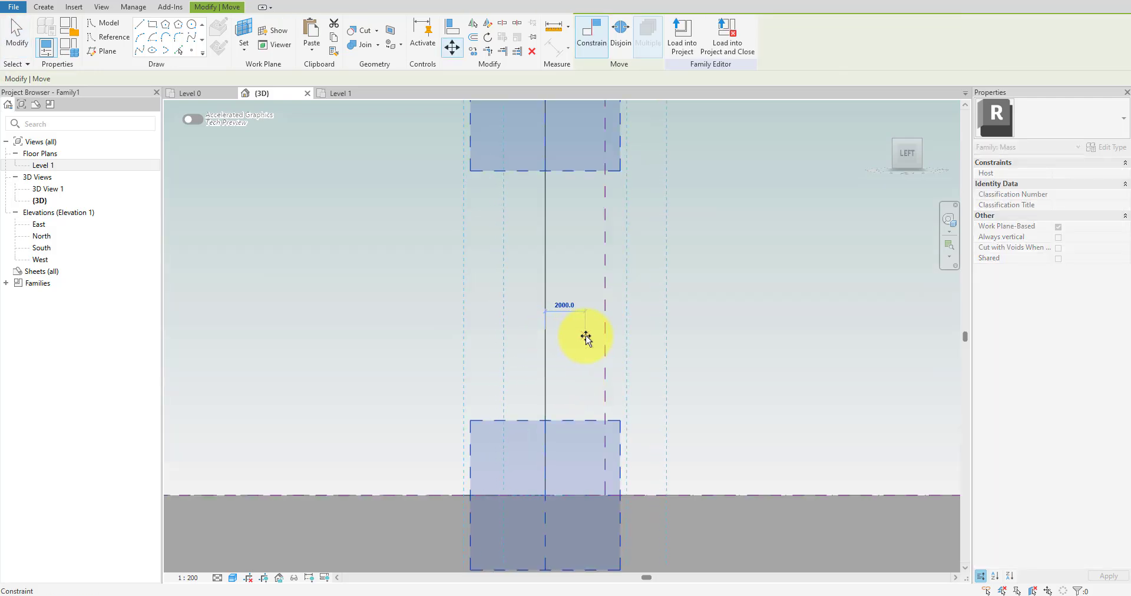
pyautogui.click(586, 337)
pyautogui.click(713, 312)
pyautogui.keyDown('shift'); pyautogui.moveTo(713, 312); pyautogui.dragTo(596, 422, button='middle'); pyautogui.keyUp('shift')
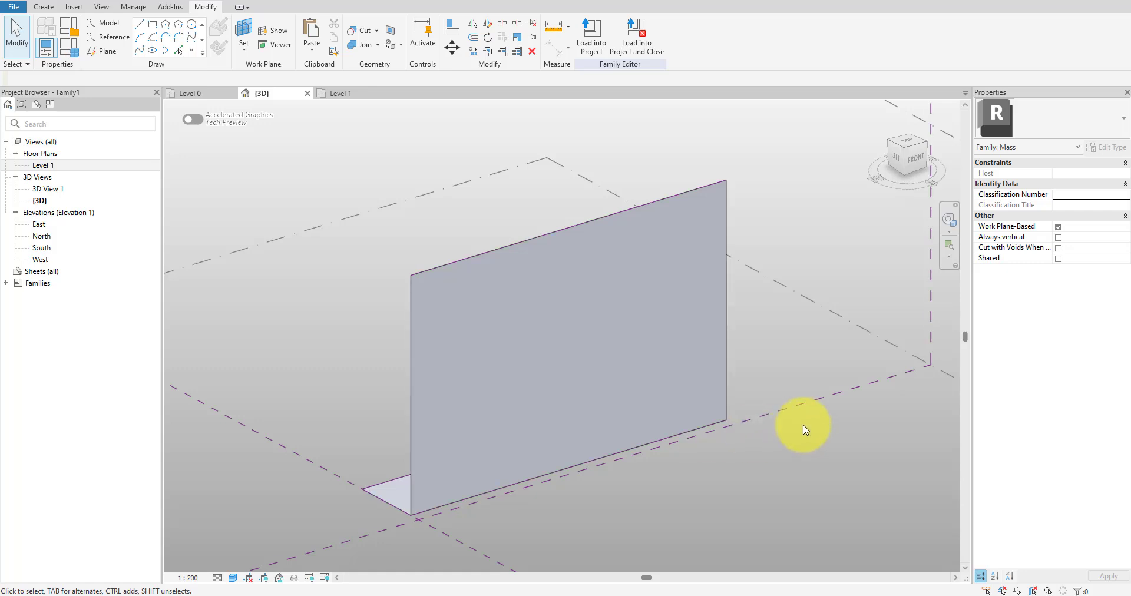
# - In the South elevation, set the work plane to Reference Plane : Center (Front/Back)
pyautogui.click(805, 407)
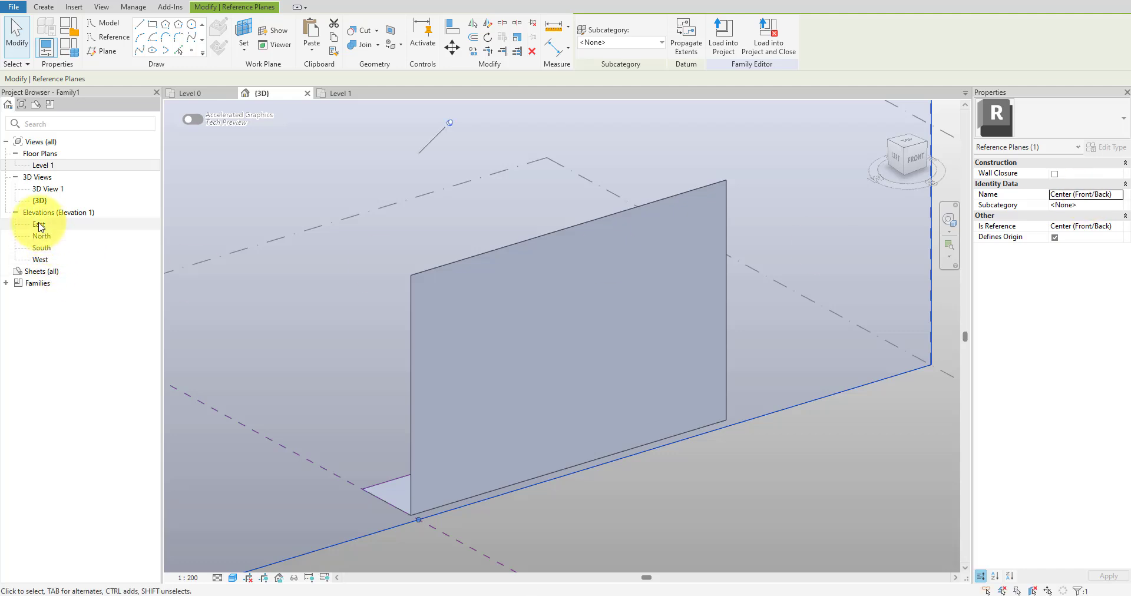
pyautogui.doubleClick(41, 247)
pyautogui.click(587, 331)
pyautogui.moveTo(666, 436); pyautogui.dragTo(651, 383, button='middle')
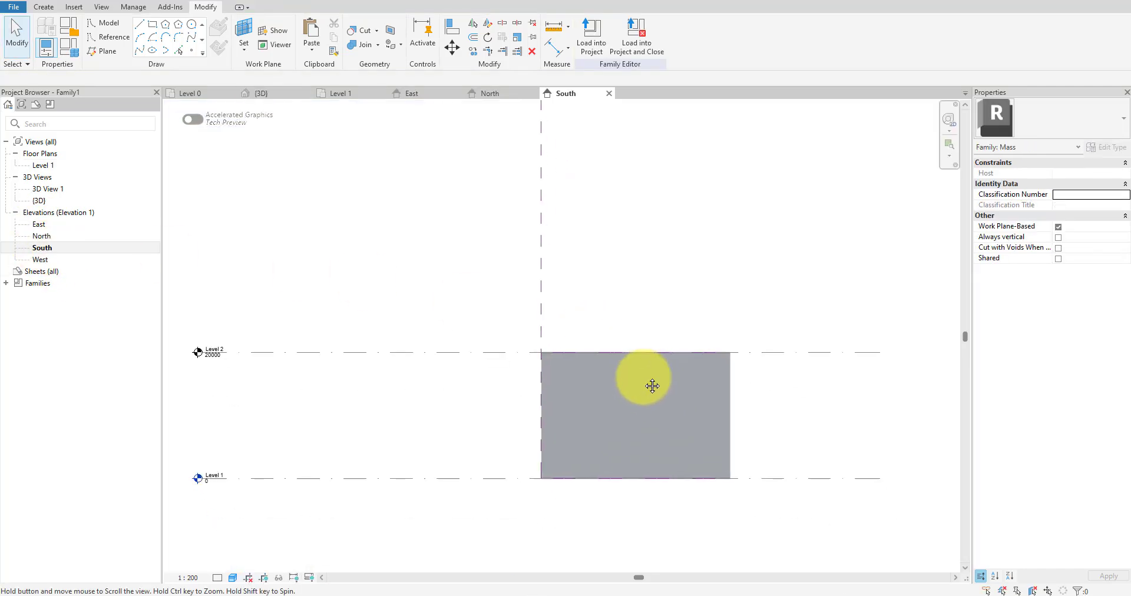
pyautogui.scroll(3, 648, 393)
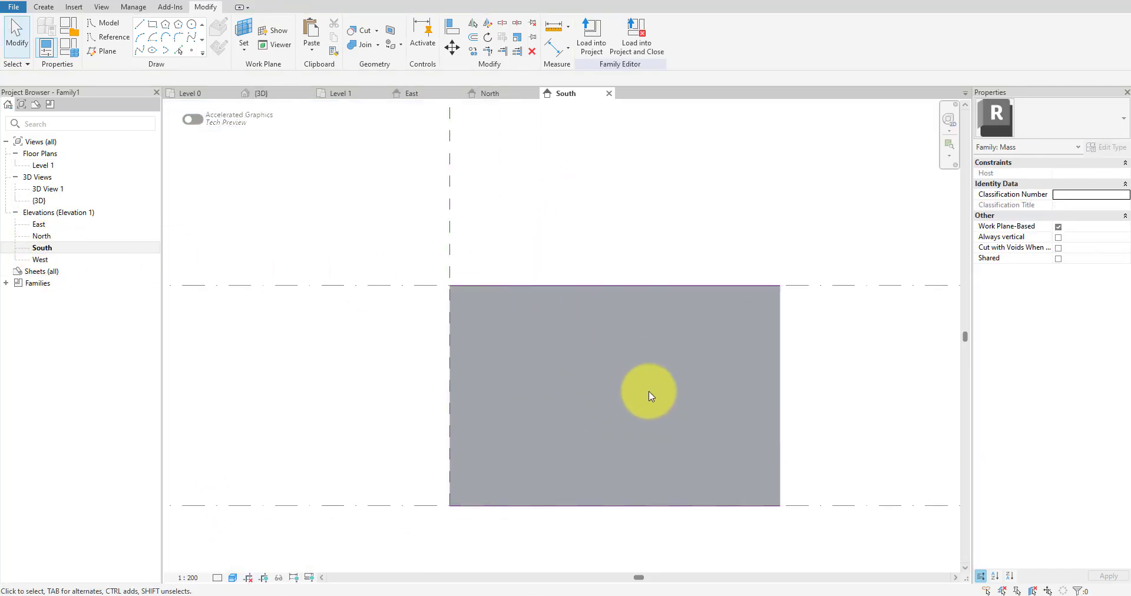
pyautogui.click(246, 34)
pyautogui.click(580, 297)
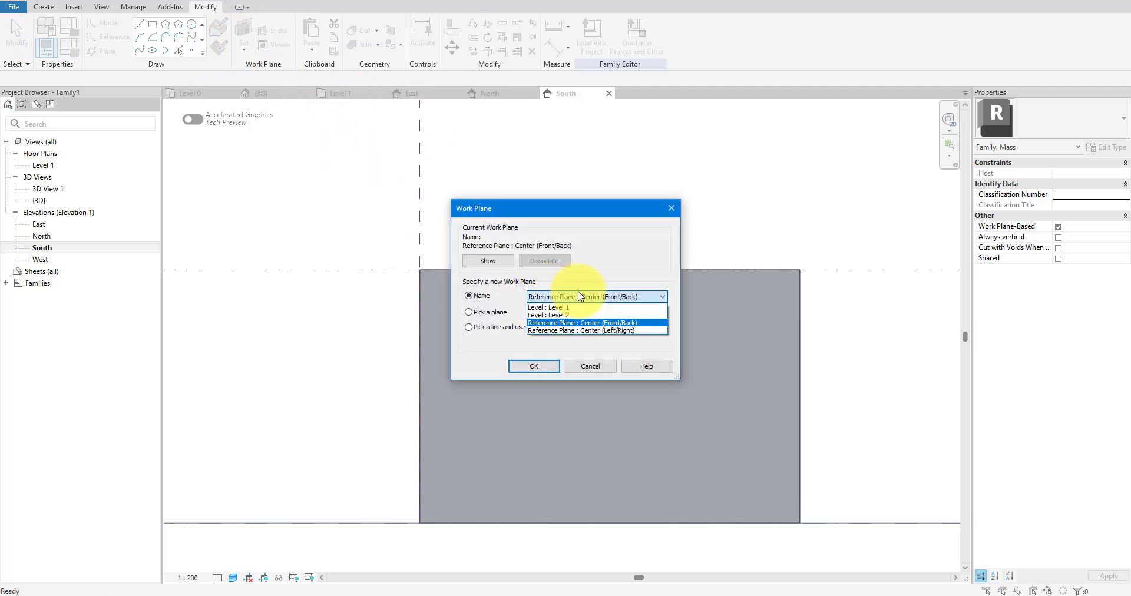
pyautogui.click(583, 299)
pyautogui.click(534, 366)
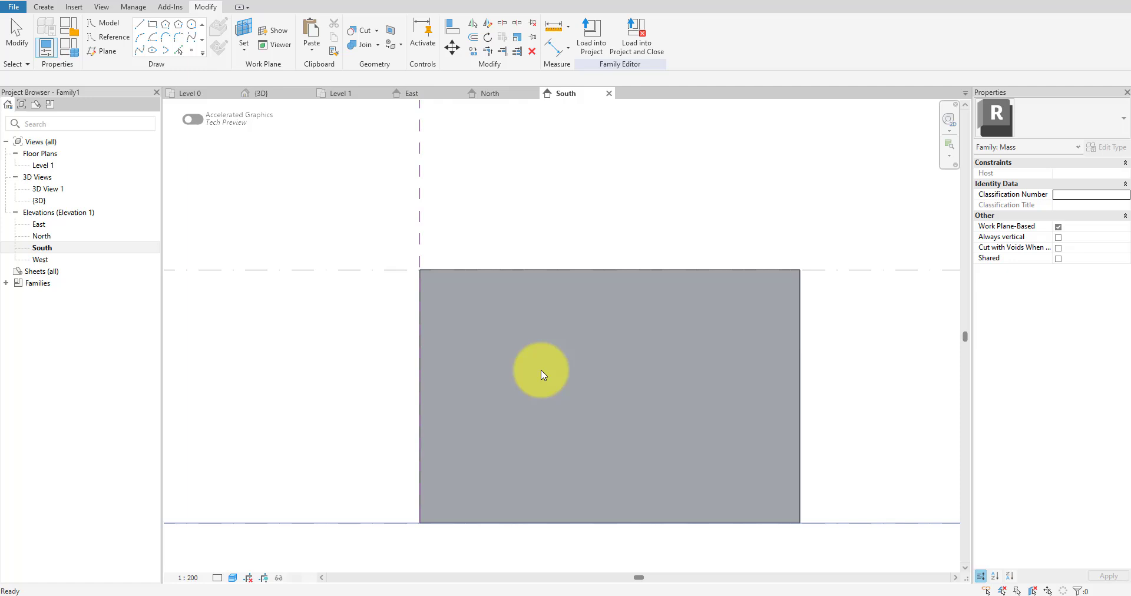
# - Draw a reference-line ellipse centred on Level 1 near the wall's middle, with radii of about 9800 and 7100 mm
pyautogui.click(111, 37)
pyautogui.click(152, 50)
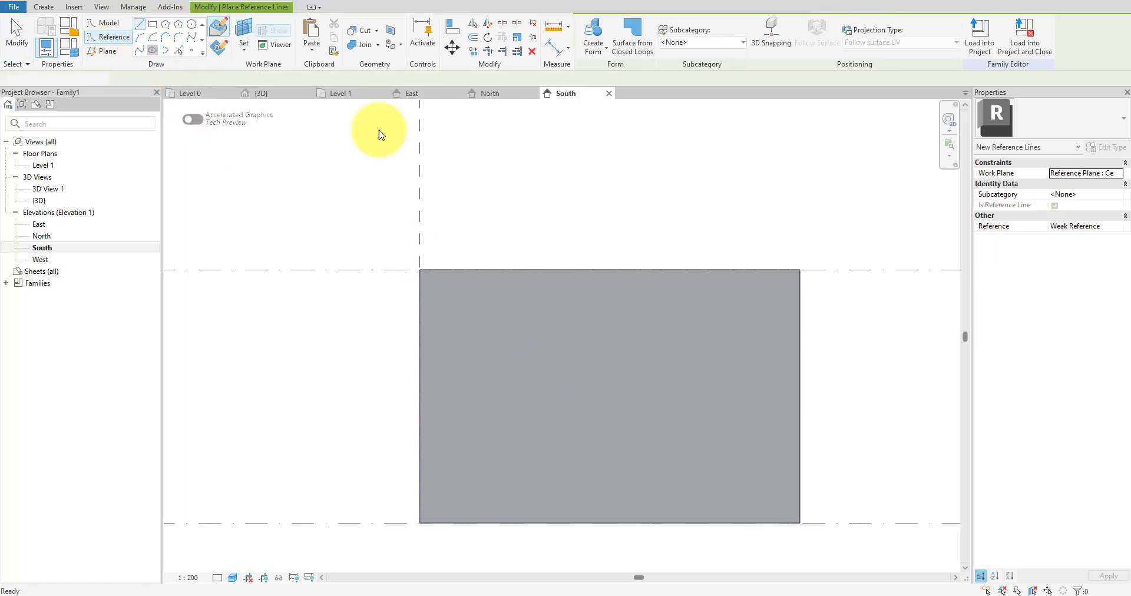
pyautogui.click(594, 522)
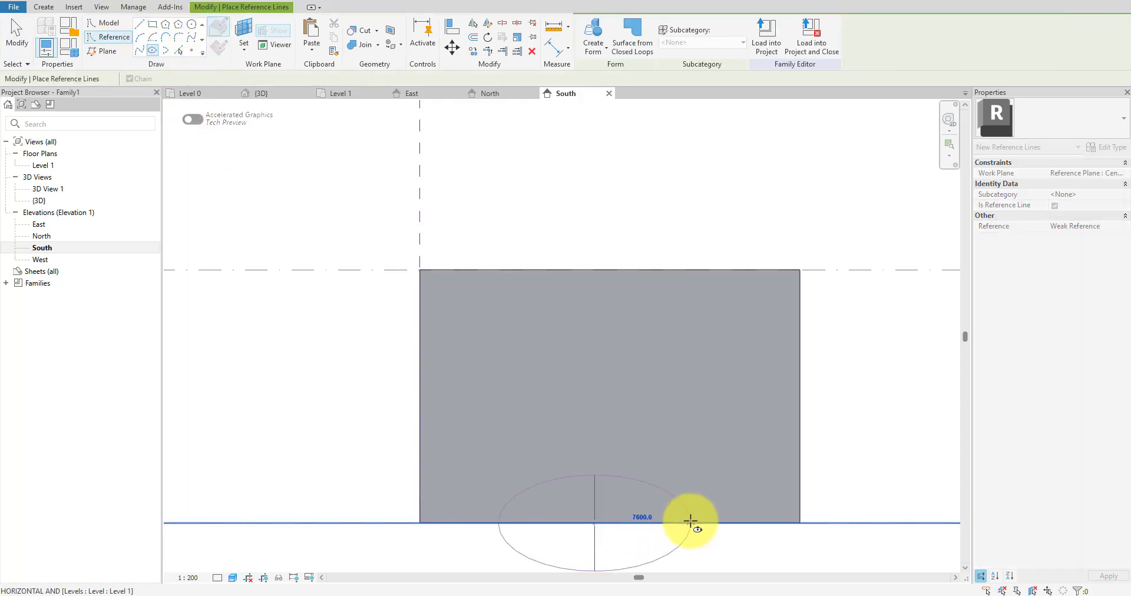
pyautogui.click(704, 513)
pyautogui.click(591, 434)
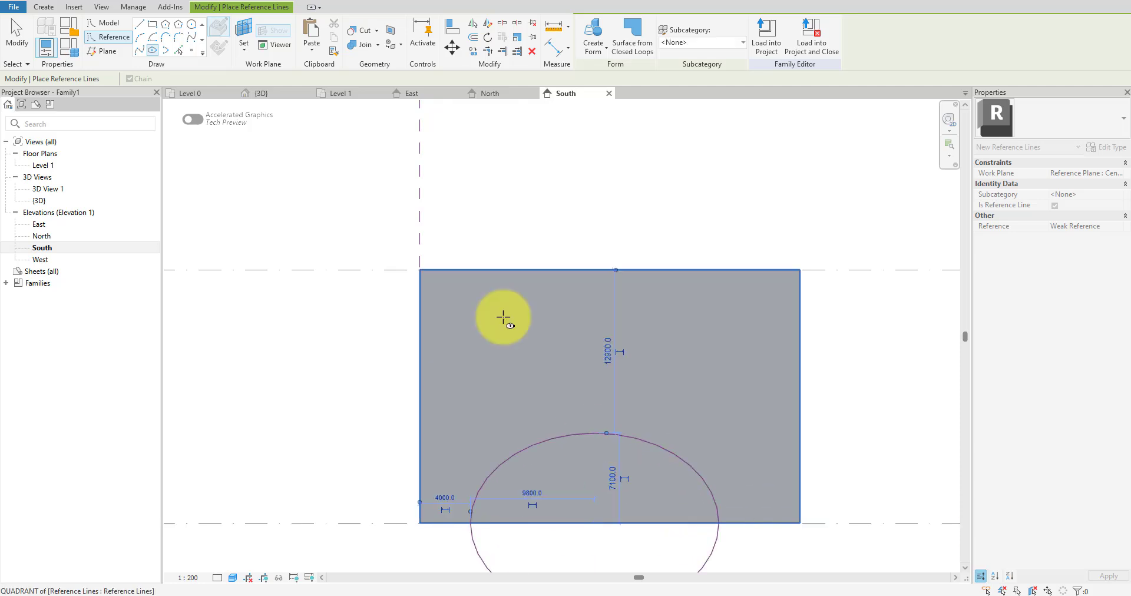
# - Draw two smaller reference-line ellipses on the wall's upper part, with radii of about 4900 by 3200 mm and 6800 by 2600 mm
pyautogui.click(510, 331)
pyautogui.click(571, 332)
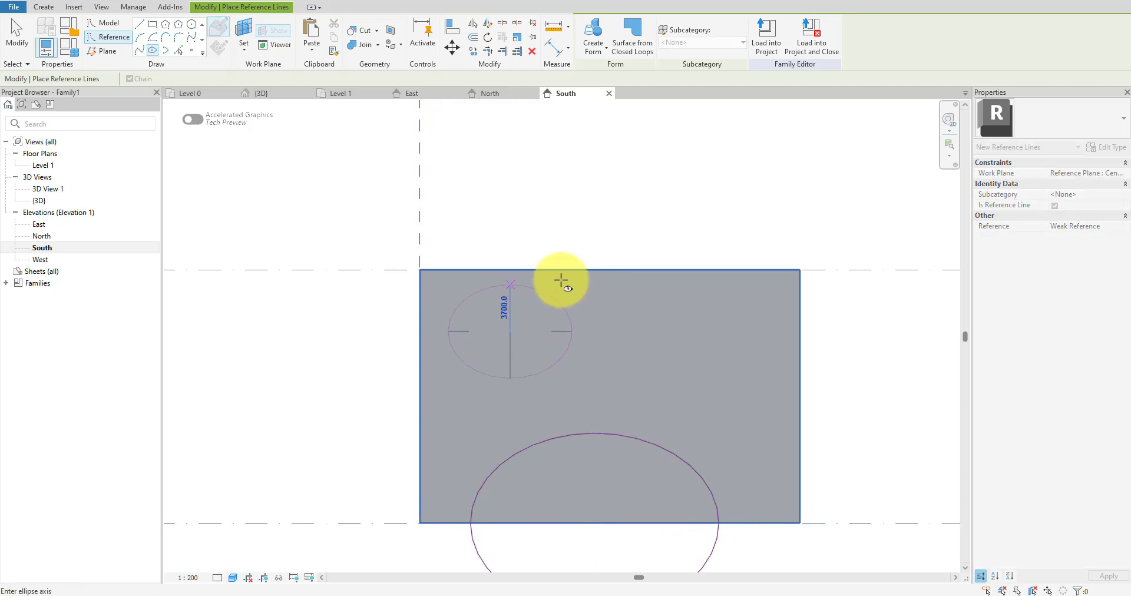
pyautogui.click(563, 291)
pyautogui.click(689, 374)
pyautogui.click(775, 373)
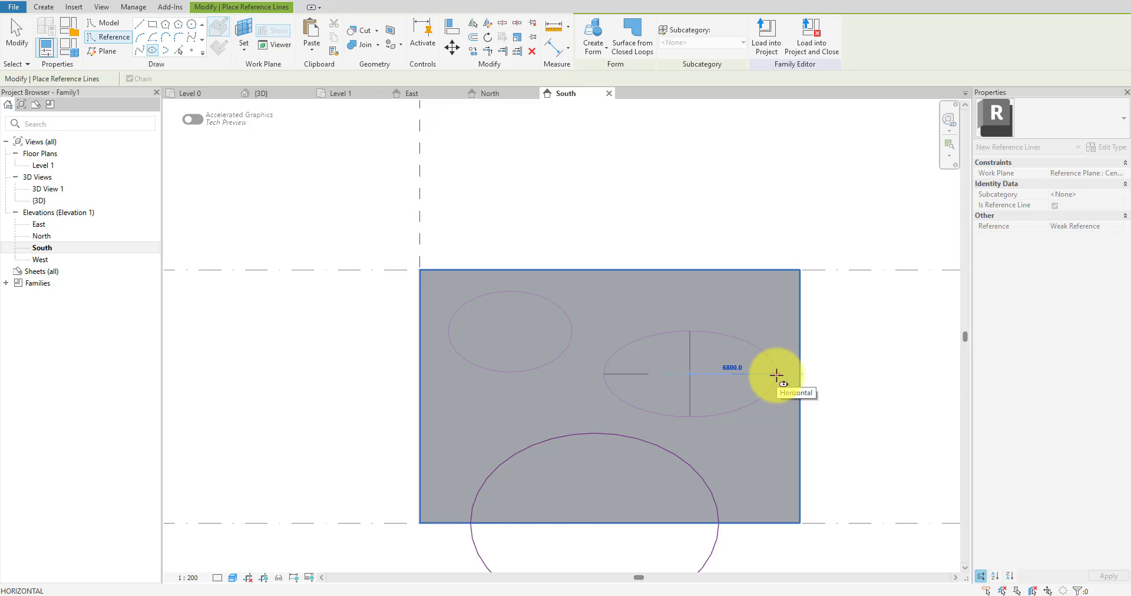
pyautogui.click(683, 342)
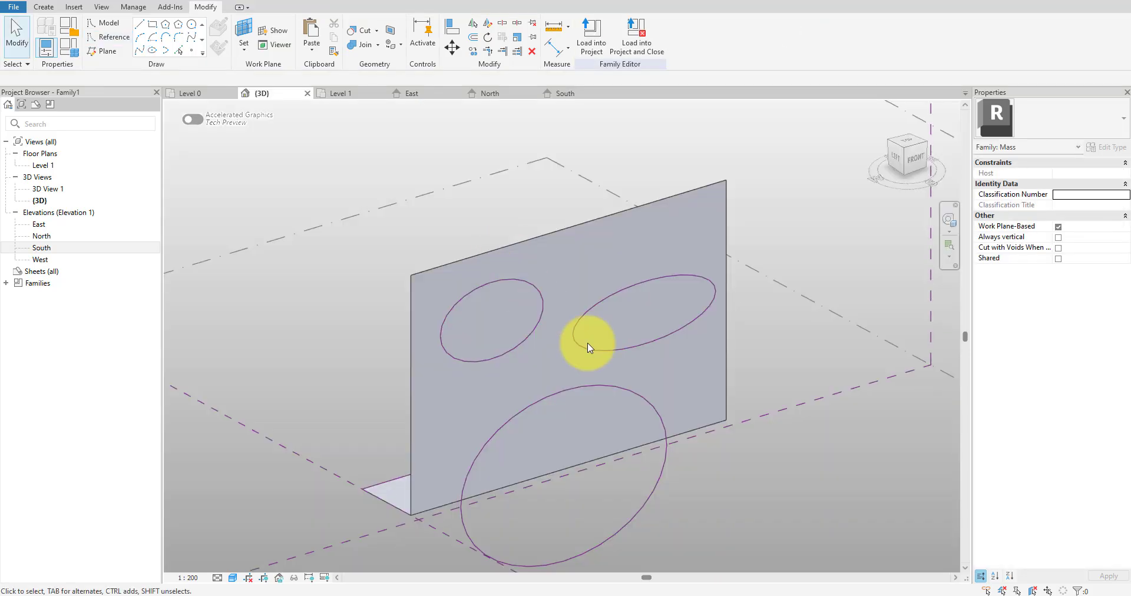
# - In the 3D view, rehost the two upper ellipses to Reference Plane : Center (Front/Back)
pyautogui.moveTo(640, 396)
pyautogui.keyDown('shift'); pyautogui.mouseDown(button='middle')
pyautogui.moveTo(752, 423)
pyautogui.moveTo(787, 410)
pyautogui.moveTo(756, 412)
pyautogui.moveTo(767, 314)
pyautogui.moveTo(779, 314)
pyautogui.moveTo(711, 305)
pyautogui.mouseUp(button='middle'); pyautogui.keyUp('shift')
pyautogui.scroll(2, 642, 299)
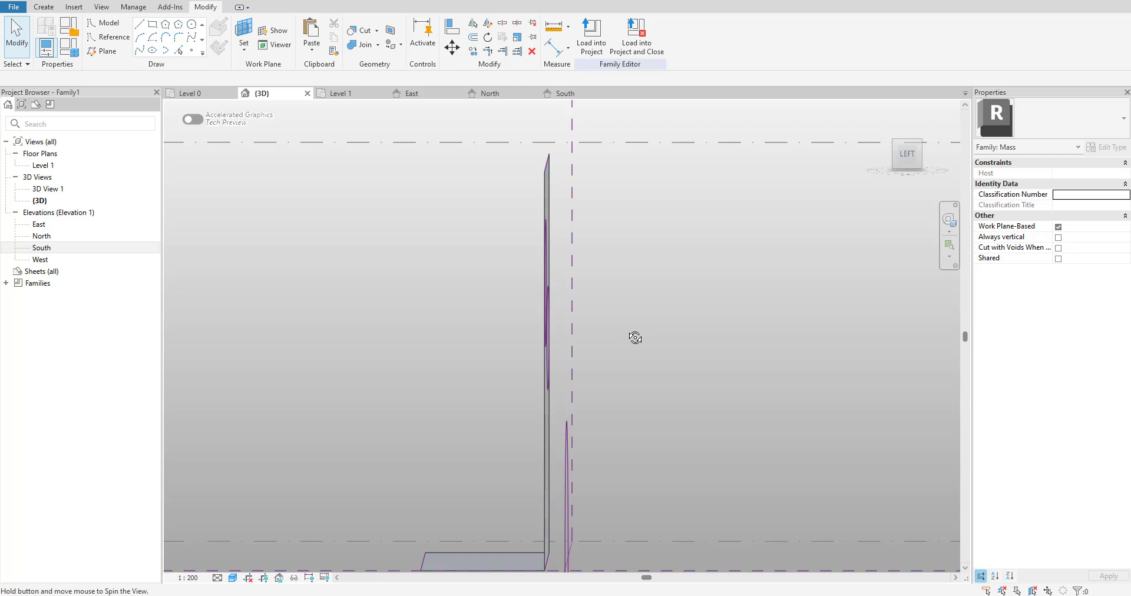
pyautogui.keyDown('shift'); pyautogui.moveTo(634, 337); pyautogui.dragTo(588, 338, button='middle'); pyautogui.keyUp('shift')
pyautogui.click(522, 250)
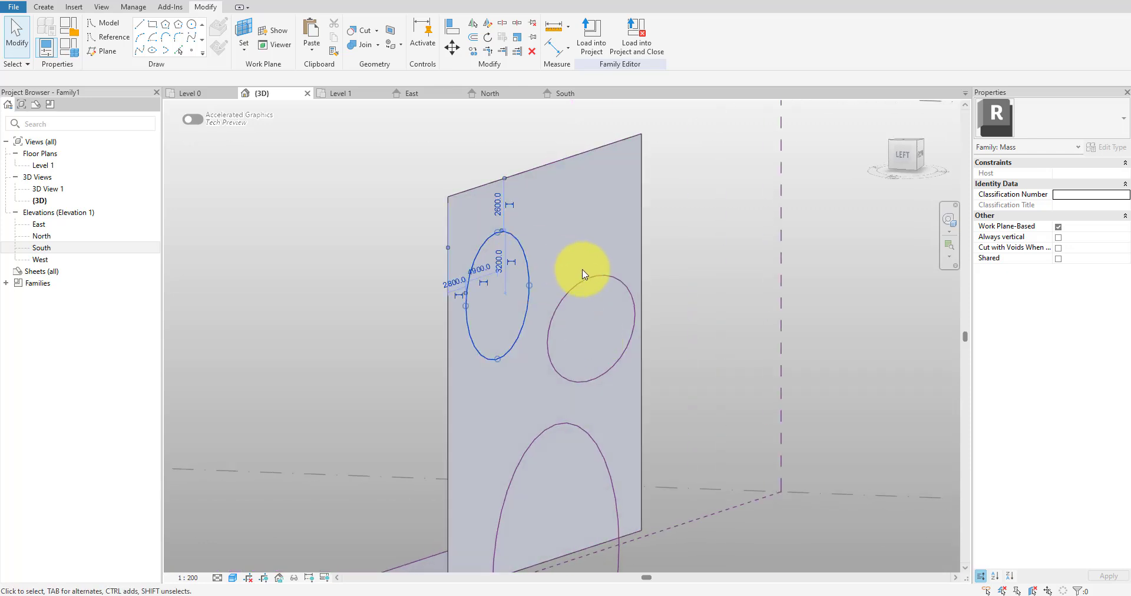
pyautogui.keyDown('ctrl'); pyautogui.click(589, 280); pyautogui.keyUp('ctrl')
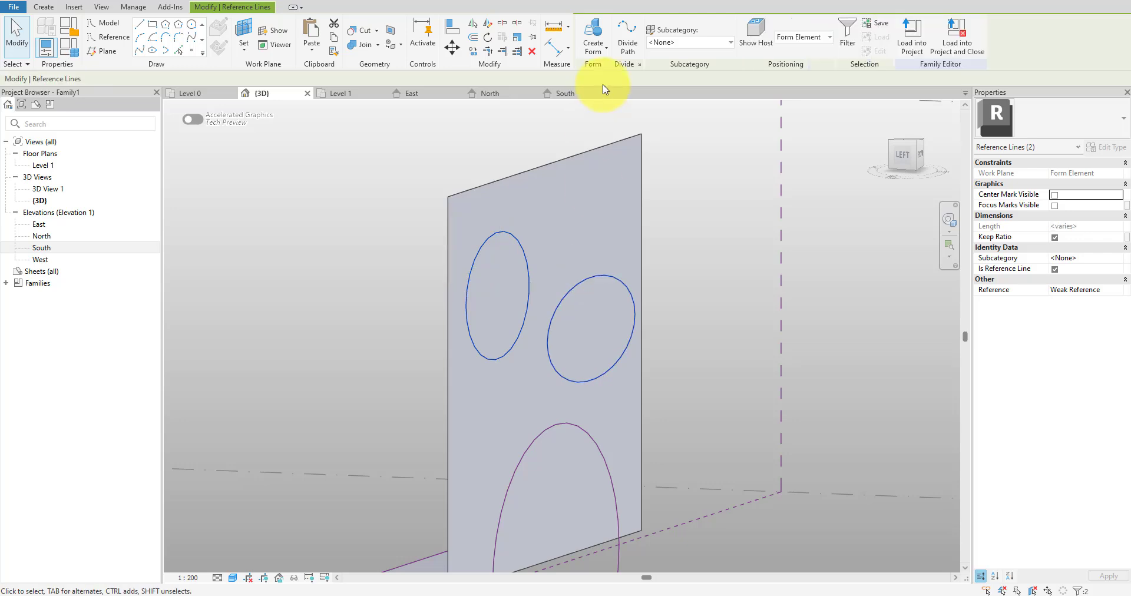
pyautogui.click(828, 38)
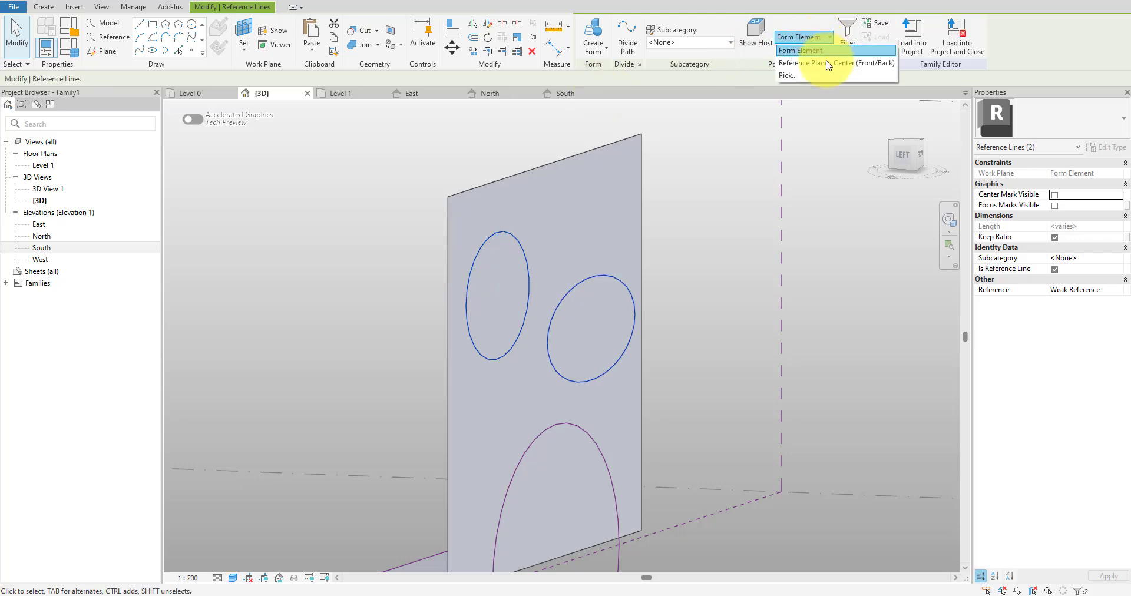
pyautogui.click(827, 63)
pyautogui.click(741, 259)
# - Create a planar surface form from each of the two upper ellipses
pyautogui.keyDown('shift'); pyautogui.moveTo(724, 275); pyautogui.dragTo(593, 328, button='middle'); pyautogui.keyUp('shift')
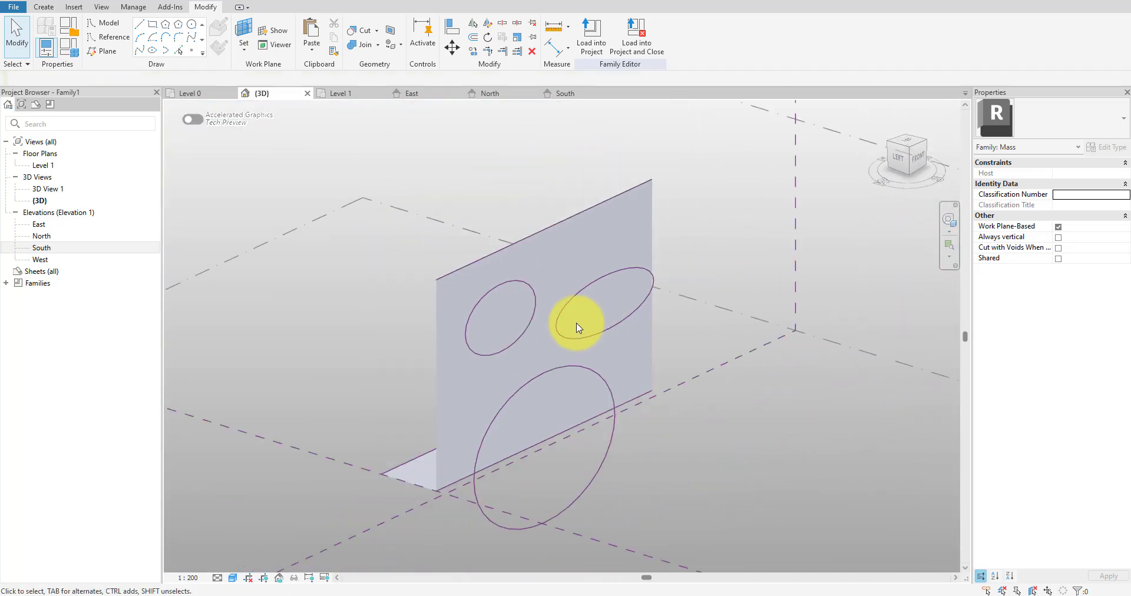
pyautogui.click(537, 301)
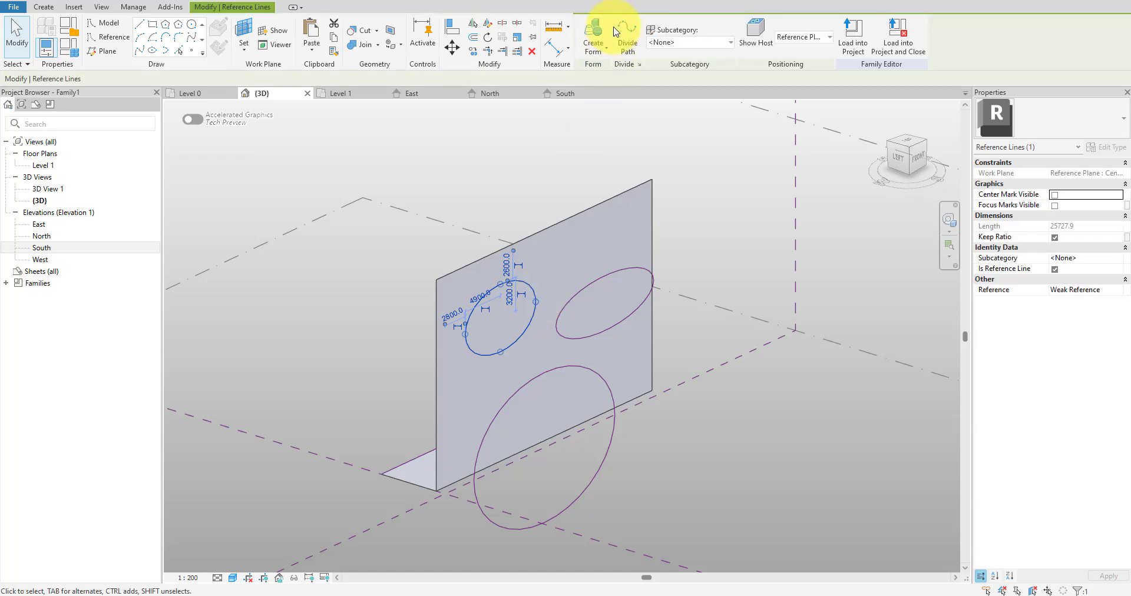
pyautogui.click(594, 30)
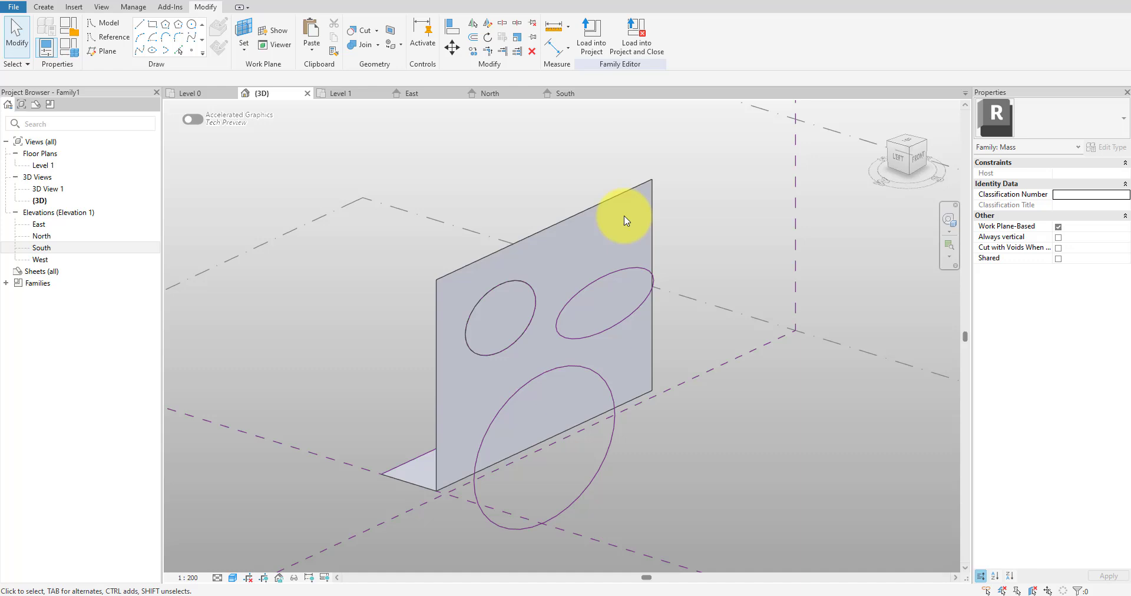
pyautogui.click(648, 273)
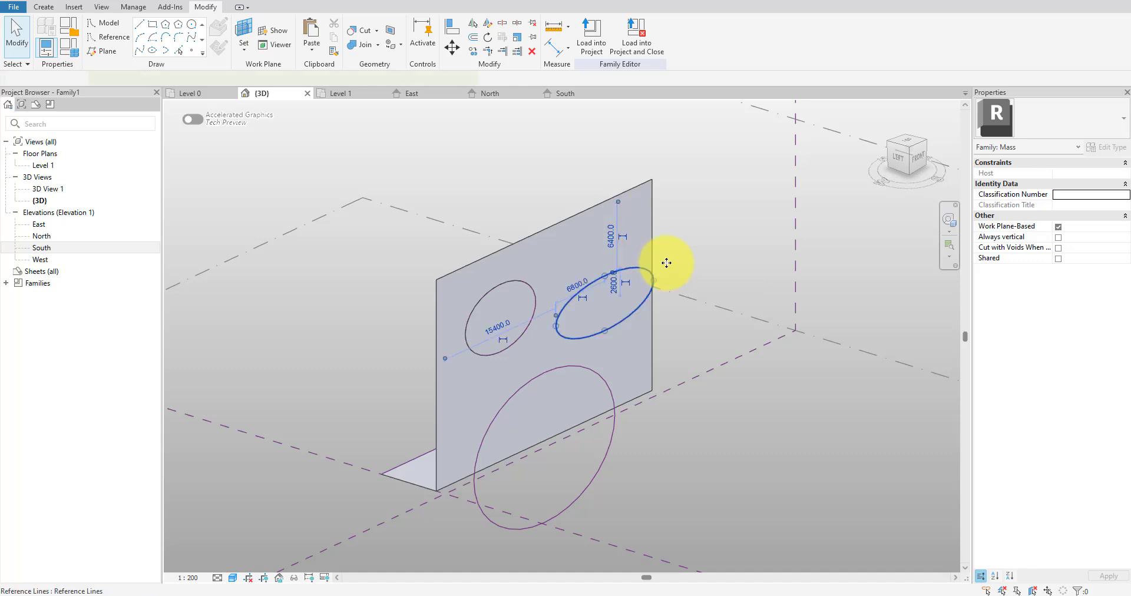
pyautogui.click(604, 29)
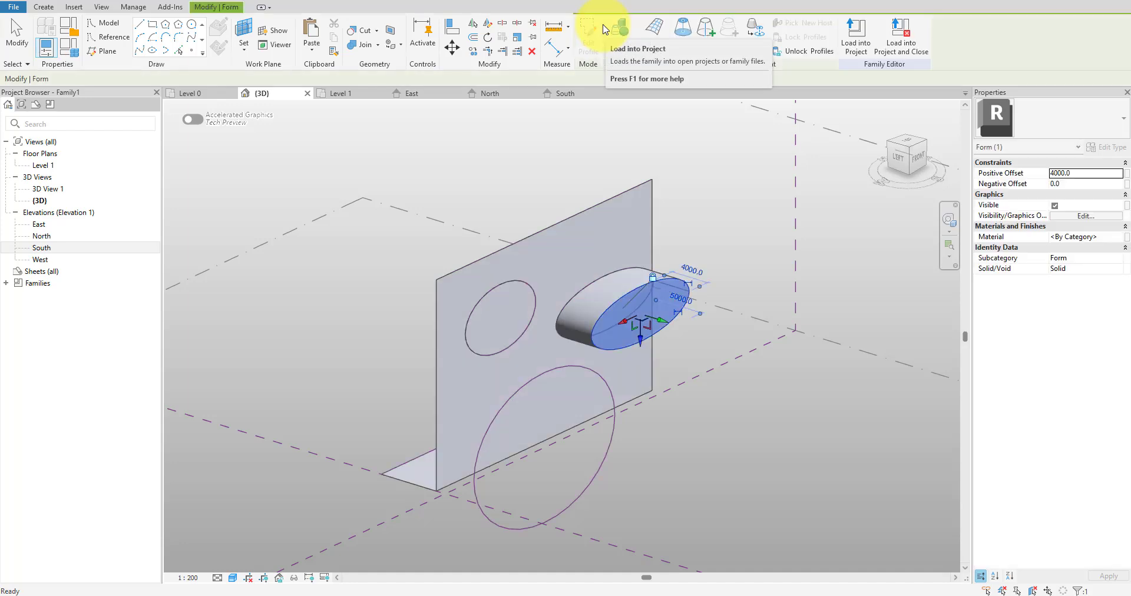
pyautogui.hotkey('ctrl', 'z')
pyautogui.press('Escape')
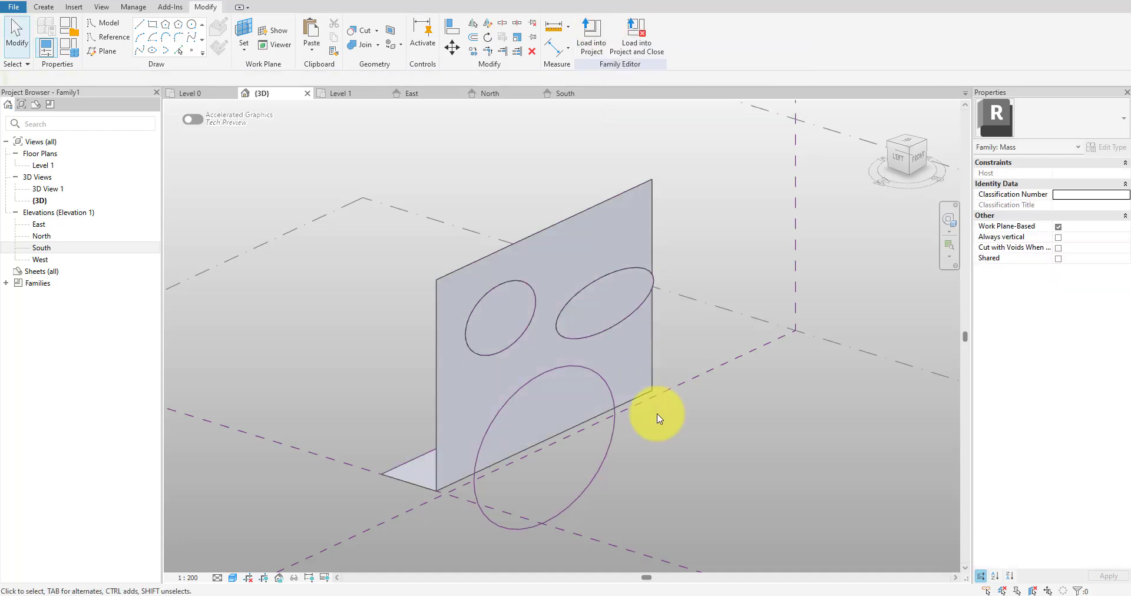
# - Create a planar surface form from the large lower ellipse and check the three ellipses' offset from the wall from the side
pyautogui.click(613, 447)
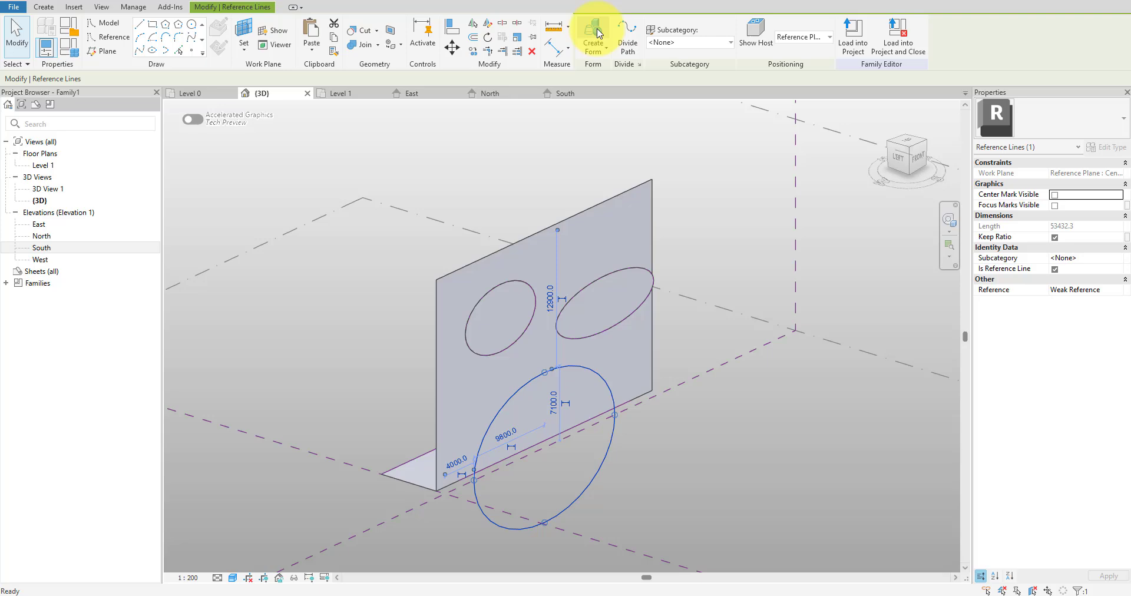
pyautogui.click(597, 33)
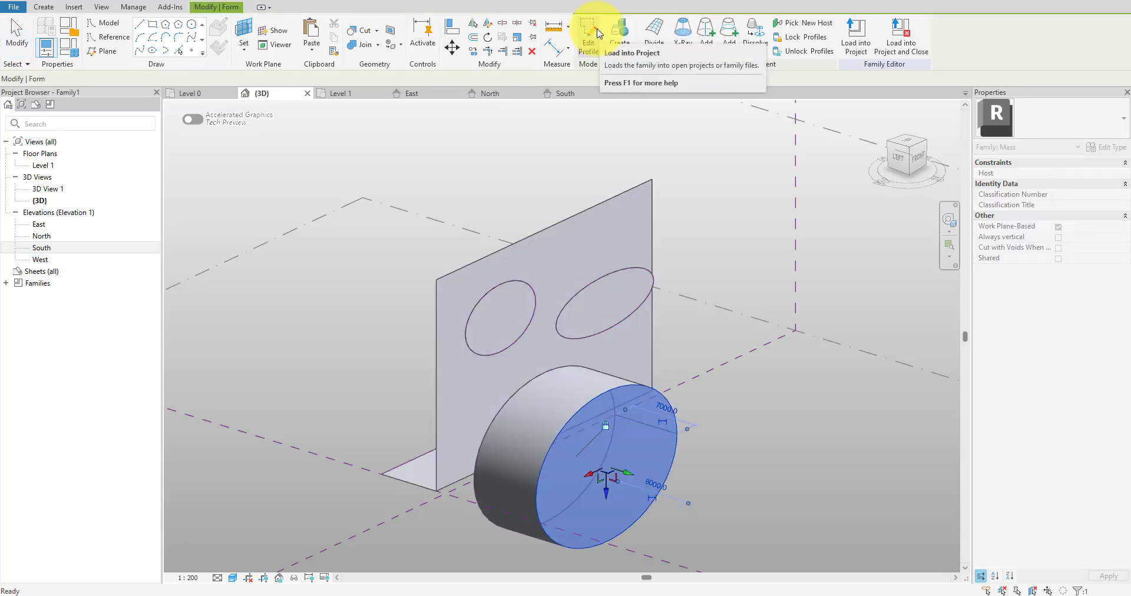
pyautogui.press('Escape')
pyautogui.keyDown('shift'); pyautogui.moveTo(736, 408); pyautogui.dragTo(836, 263, button='middle'); pyautogui.keyUp('shift')
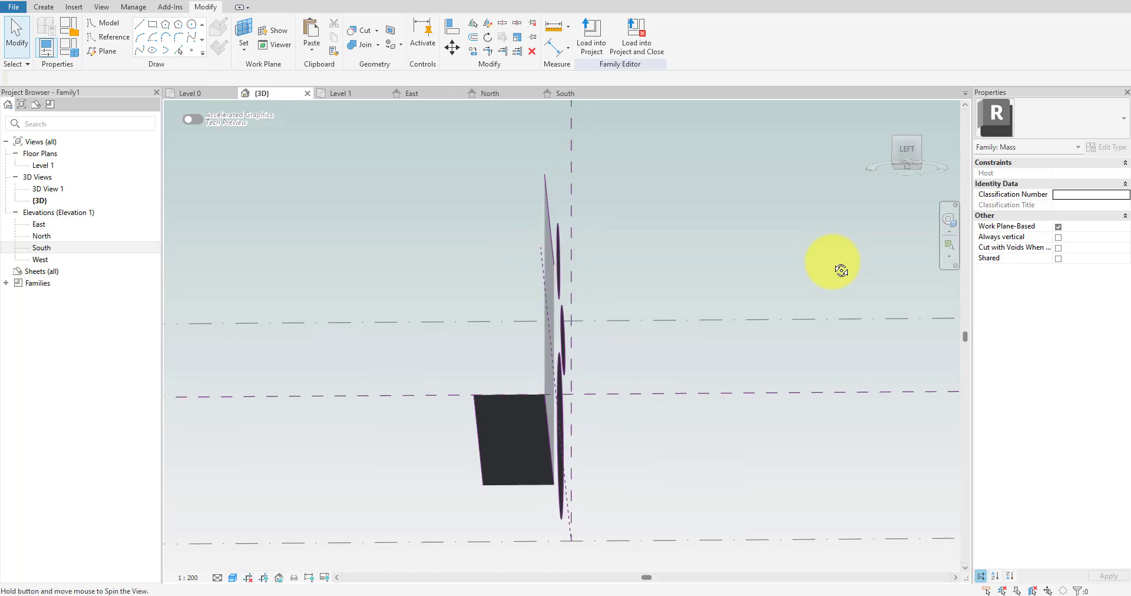
pyautogui.scroll(3, 592, 293)
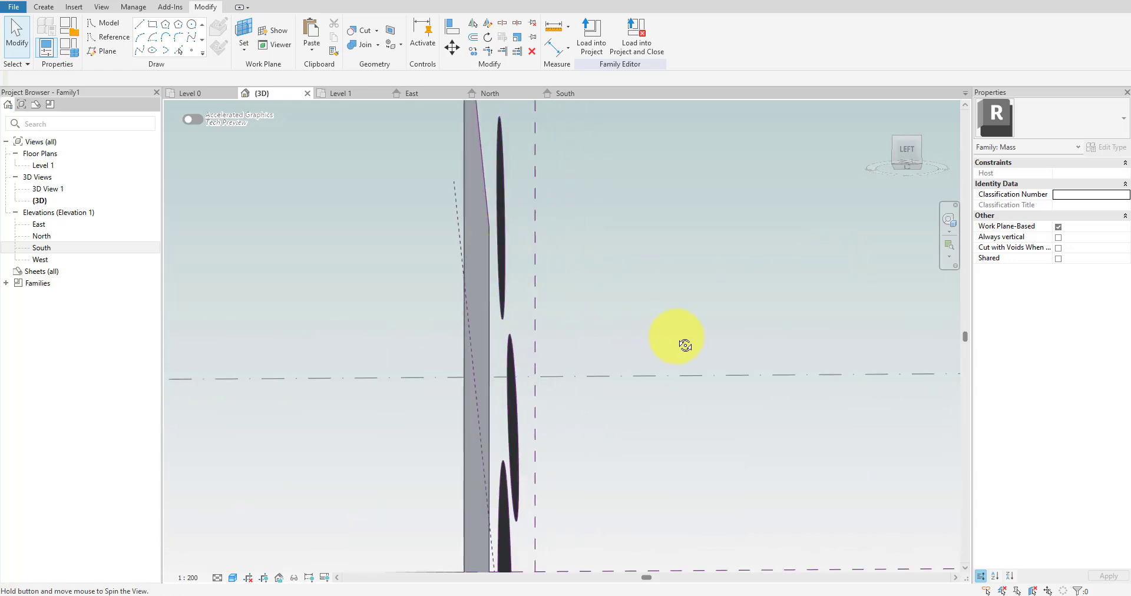
pyautogui.keyDown('shift'); pyautogui.moveTo(682, 341); pyautogui.dragTo(752, 353, button='middle'); pyautogui.keyUp('shift')
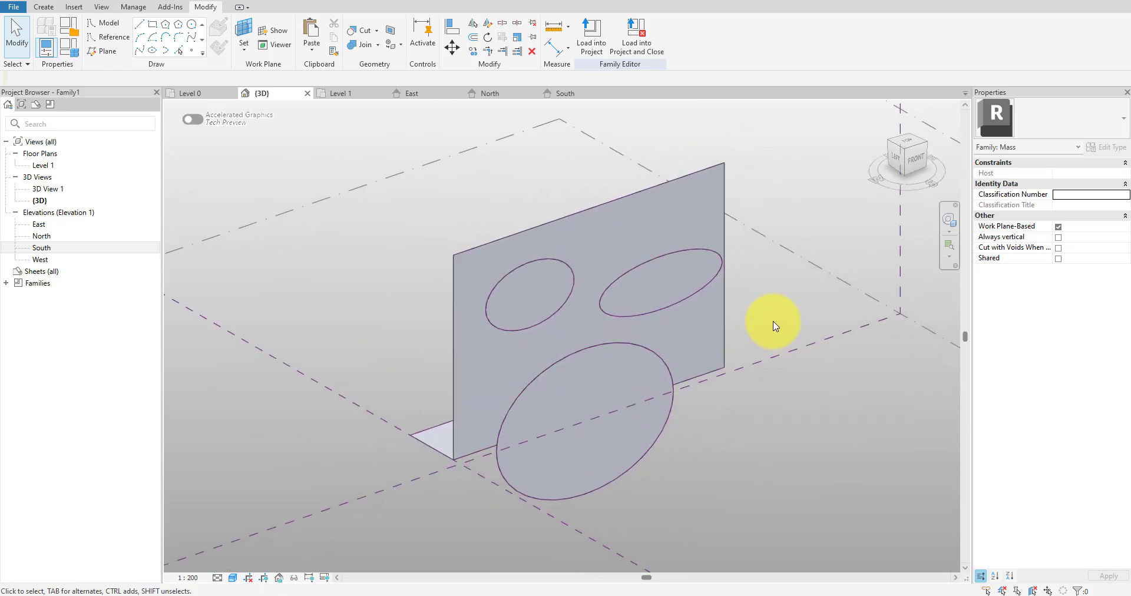
# - Create a new project from one of the discipline templates
pyautogui.hotkey('ctrl', 'n')
pyautogui.click(548, 272)
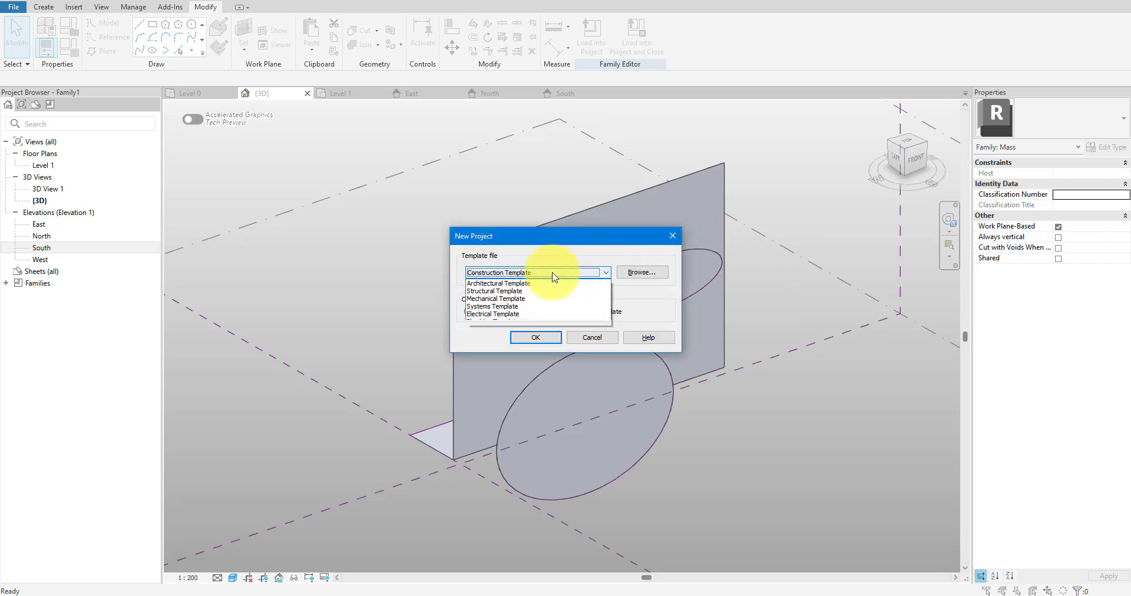
pyautogui.click(518, 300)
pyautogui.click(536, 338)
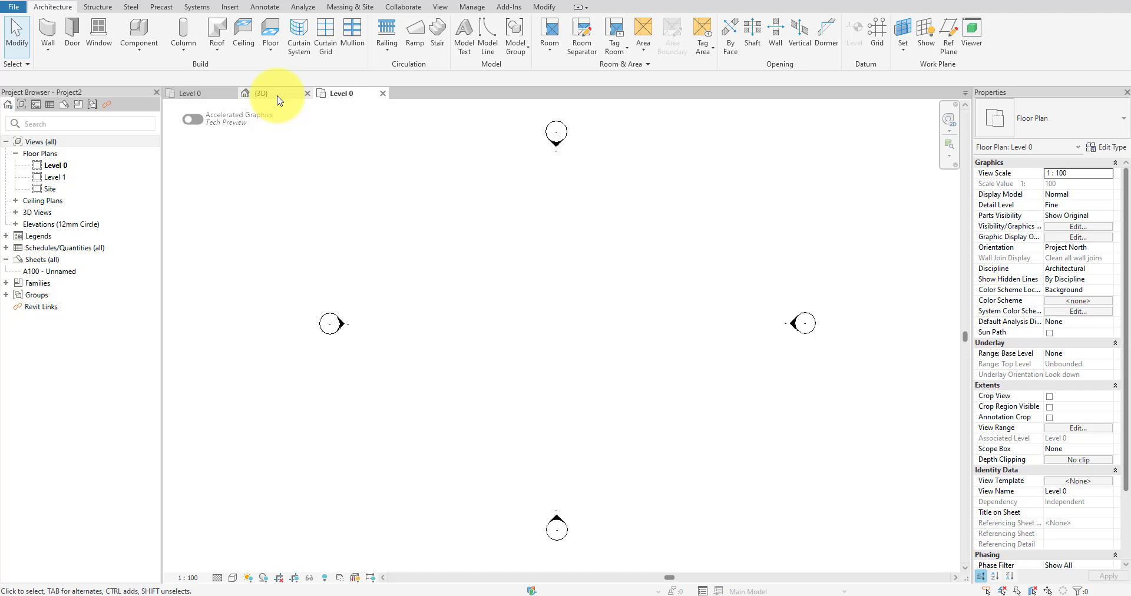
# - Load the mass family from its 3D view into Project2 and place one instance on Level 0
pyautogui.click(277, 94)
pyautogui.click(595, 44)
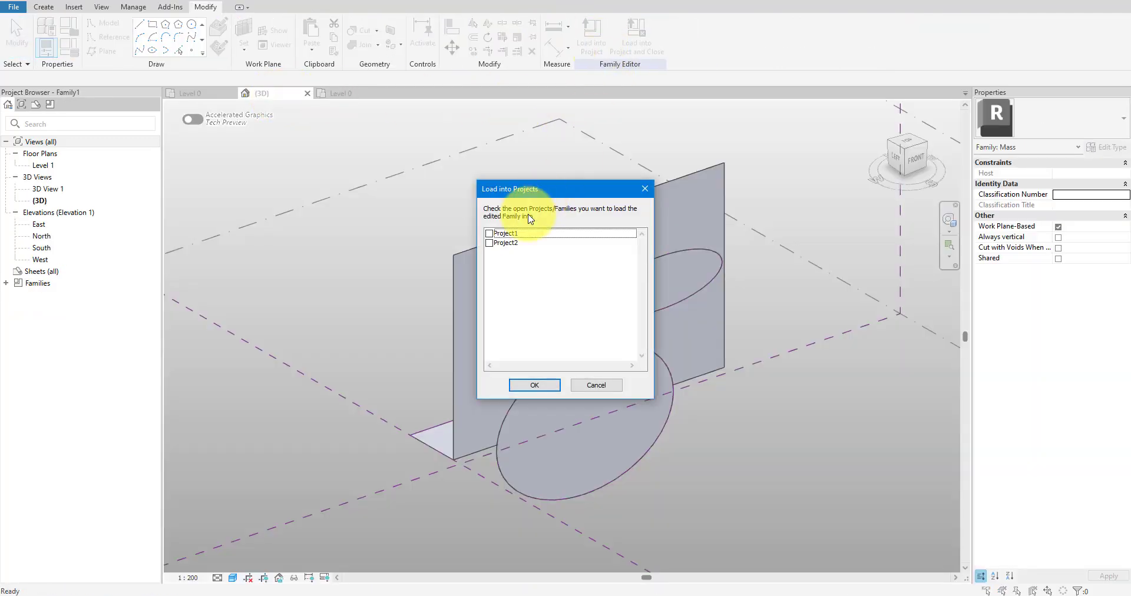
pyautogui.click(501, 244)
pyautogui.click(531, 385)
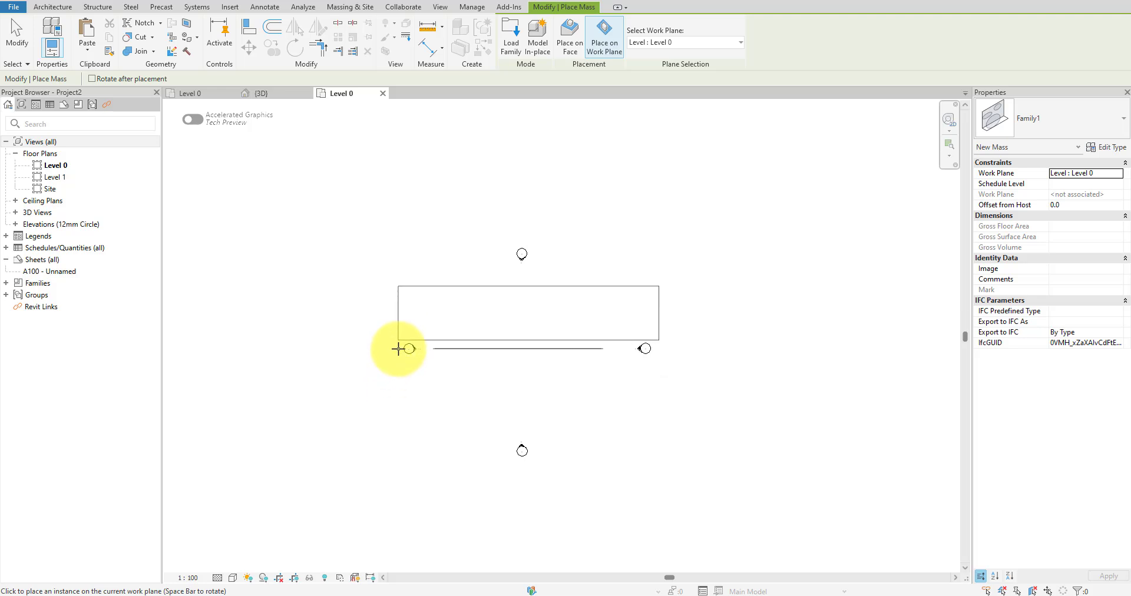
pyautogui.click(399, 349)
pyautogui.press('Escape')
# - Open the default 3D view in its home orientation and hide the levels in it
pyautogui.click(245, 0)
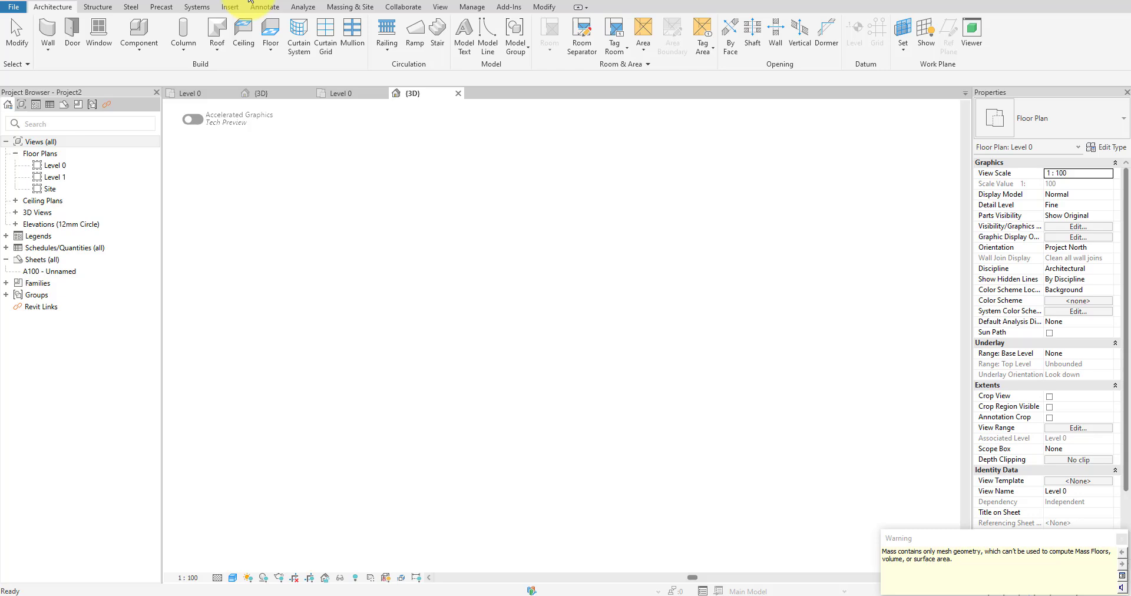
pyautogui.keyDown('shift'); pyautogui.moveTo(789, 340); pyautogui.dragTo(777, 336, button='middle'); pyautogui.keyUp('shift')
pyautogui.click(882, 110)
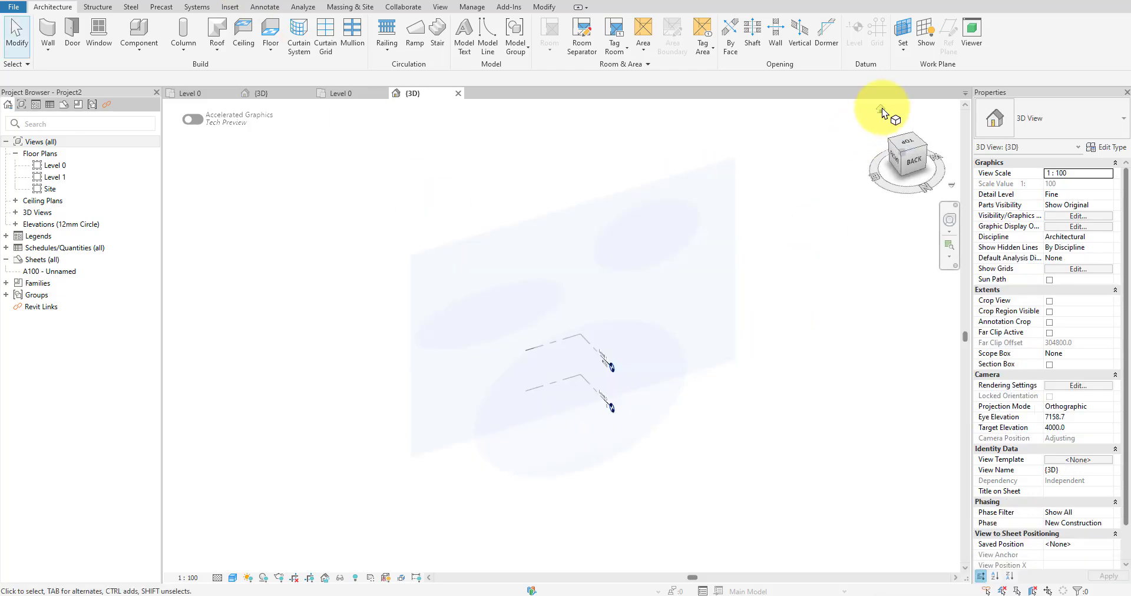
pyautogui.keyDown('shift'); pyautogui.moveTo(289, 352); pyautogui.dragTo(606, 418, button='middle'); pyautogui.keyUp('shift')
pyautogui.rightClick(607, 418)
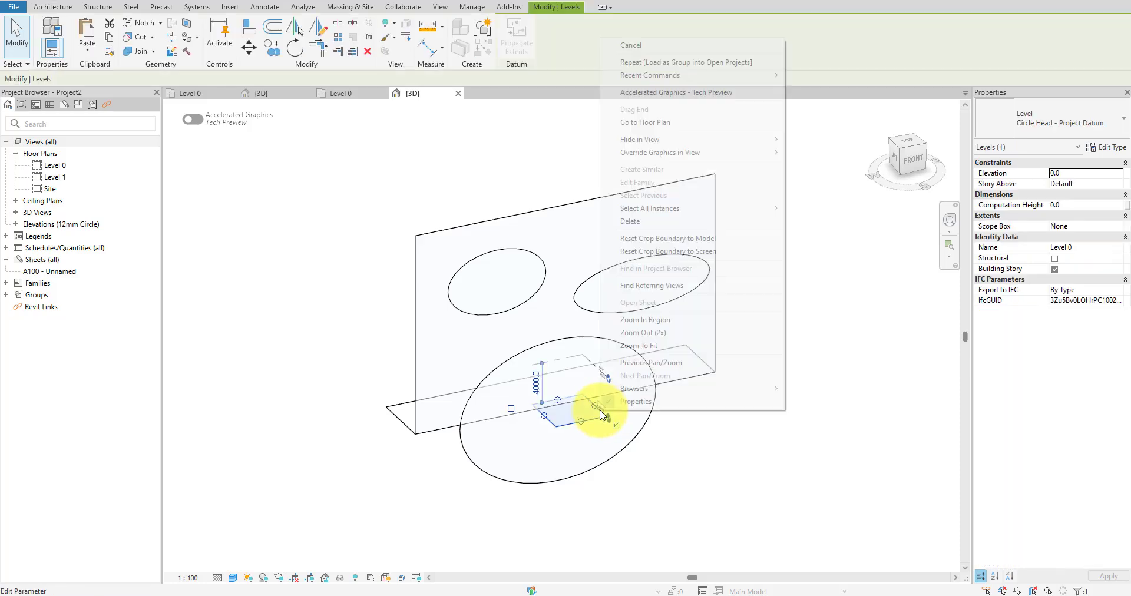
pyautogui.moveTo(782, 147)
pyautogui.click(816, 152)
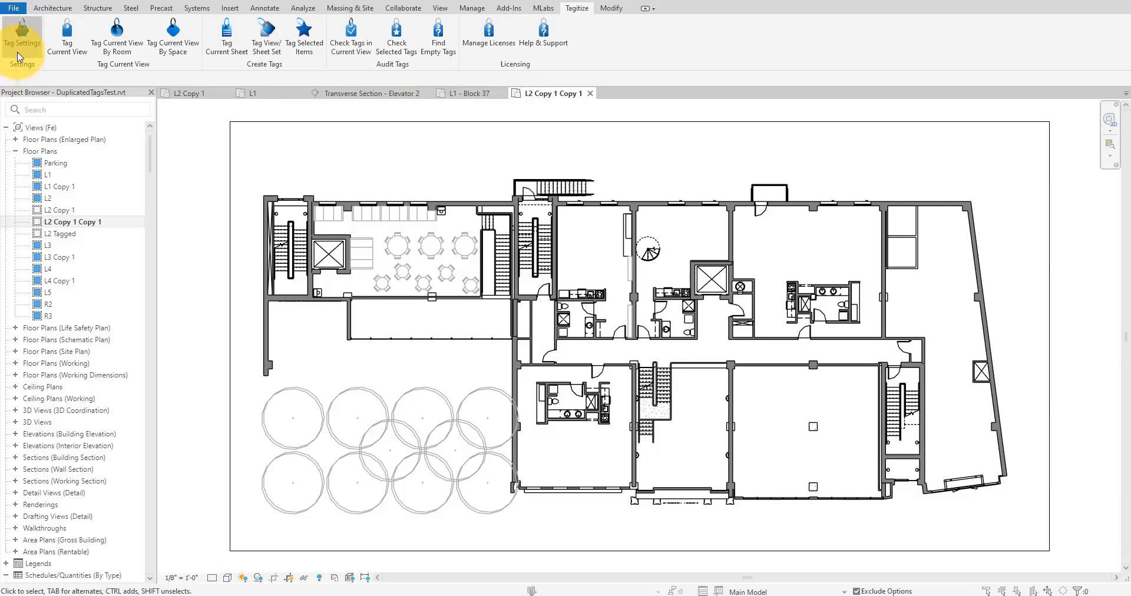
# - In the Tagitize settings, enable Furniture, Planting, Rooms and Windows alongside Doors, and tag the current L2 Copy 1 Copy 1 floor plan
pyautogui.click(18, 56)
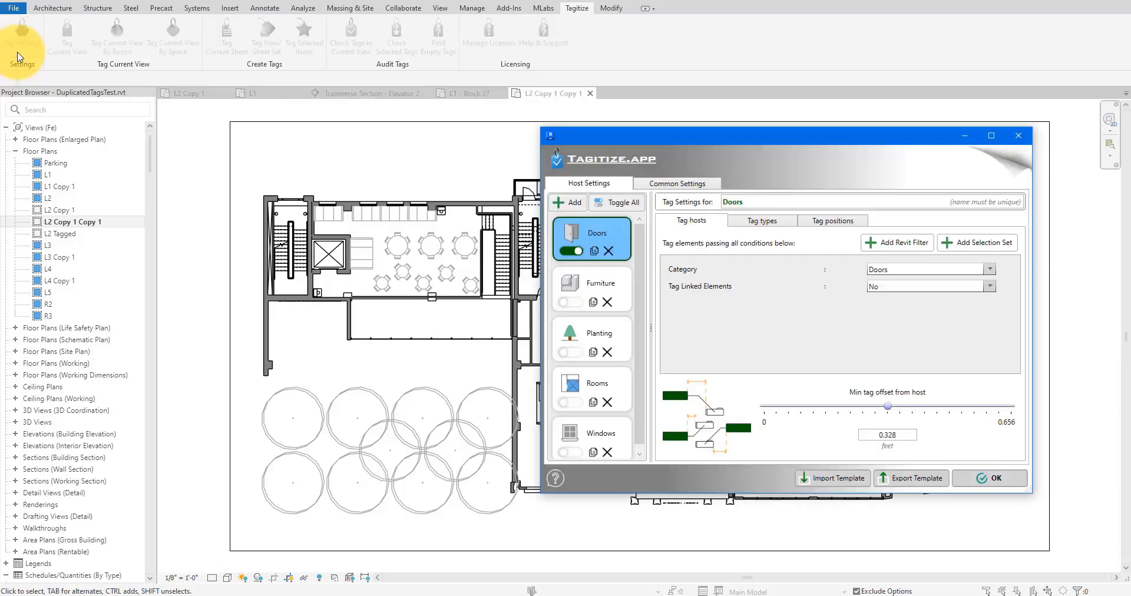
pyautogui.click(571, 353)
pyautogui.click(570, 402)
pyautogui.click(571, 447)
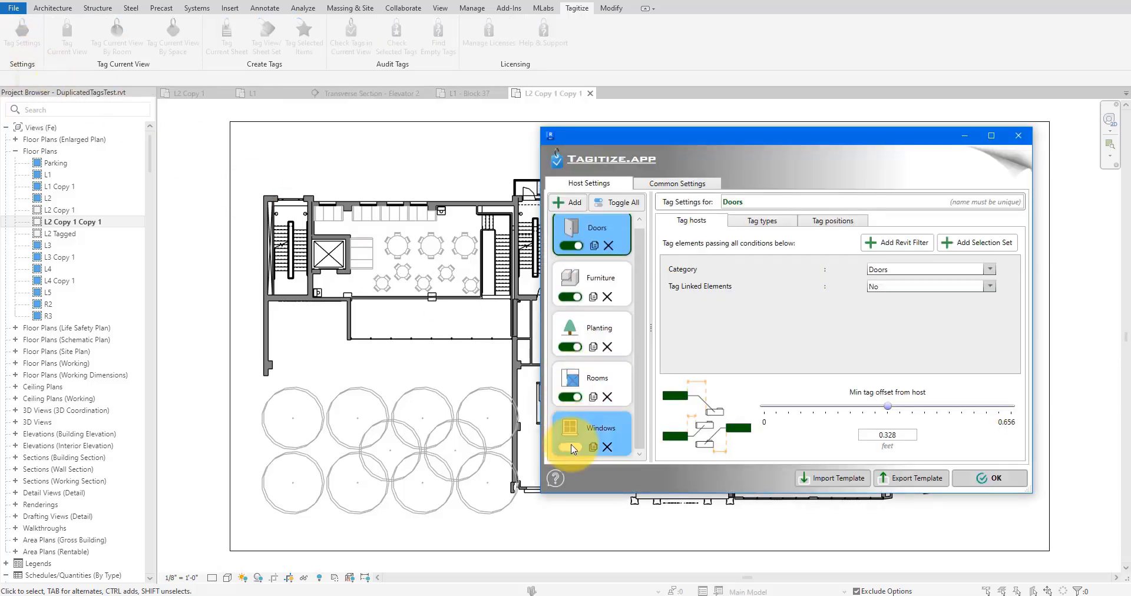
pyautogui.click(984, 479)
pyautogui.click(75, 47)
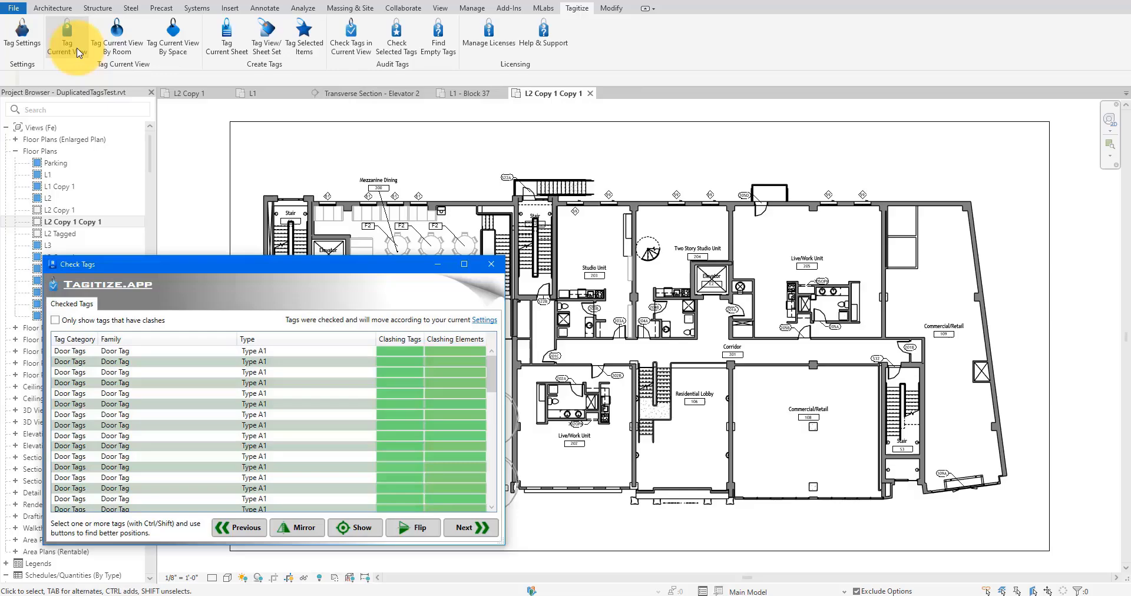
pyautogui.moveTo(268, 266); pyautogui.dragTo(230, 314)
# - Select the Mezzanine Dining room tag and a nearby window tag to check their clash status in the tag list
pyautogui.scroll(5, 355, 211)
pyautogui.moveTo(408, 230); pyautogui.dragTo(728, 235, button='middle')
pyautogui.scroll(-1, 736, 246)
pyautogui.click(717, 250)
pyautogui.click(738, 175)
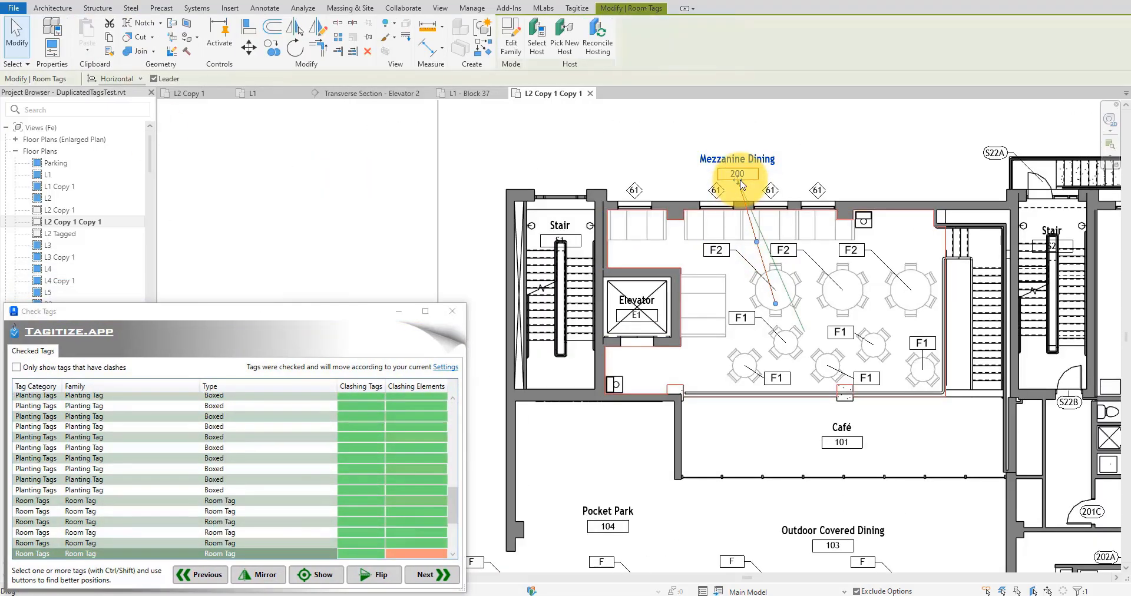
pyautogui.click(818, 191)
# - Examine the planting tags in the outdoor area and the door, window and room tags around the units and stair
pyautogui.scroll(-3, 765, 303)
pyautogui.moveTo(692, 295); pyautogui.dragTo(566, 101, button='middle')
pyautogui.scroll(4, 654, 419)
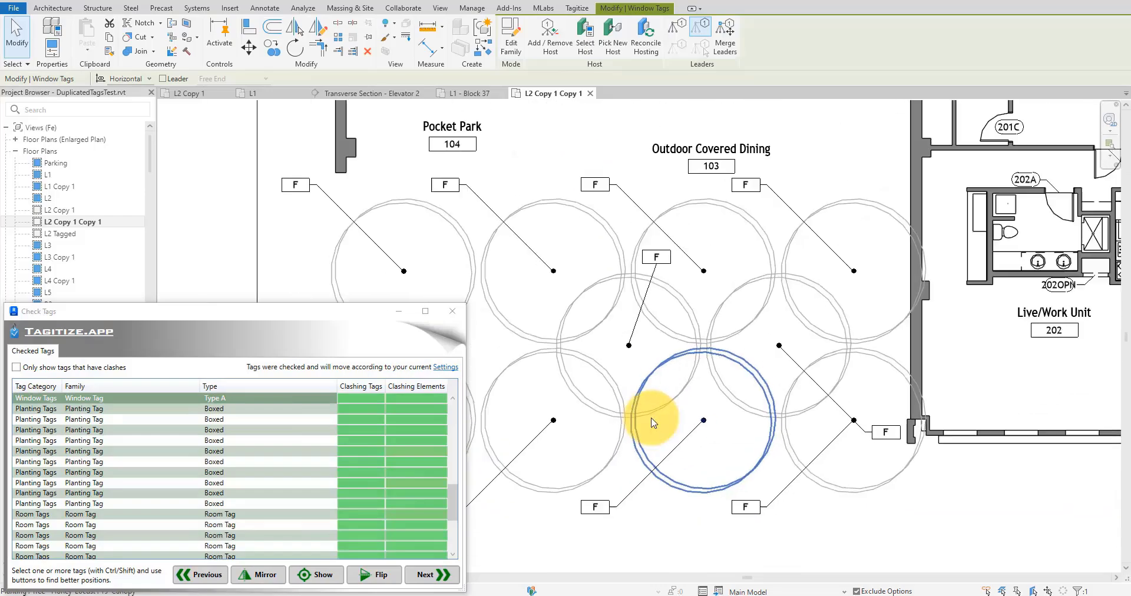
pyautogui.scroll(-4, 654, 418)
pyautogui.moveTo(824, 324); pyautogui.dragTo(784, 344, button='middle')
pyautogui.scroll(-2, 784, 344)
pyautogui.scroll(4, 788, 265)
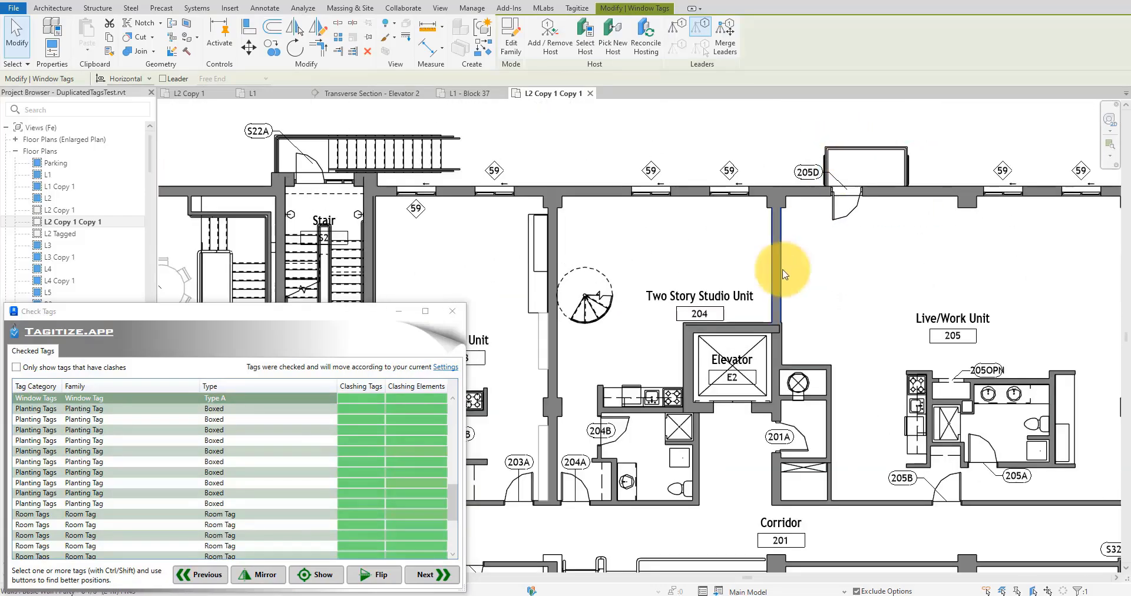
pyautogui.scroll(-5, 749, 253)
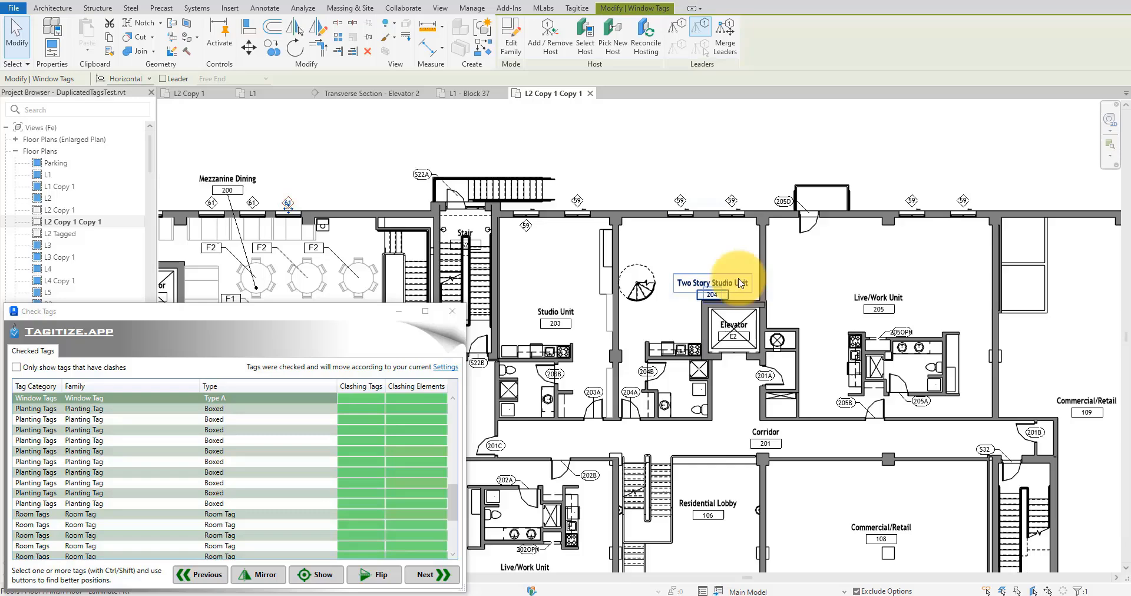
pyautogui.moveTo(749, 267); pyautogui.dragTo(839, 318, button='middle')
pyautogui.scroll(3, 673, 187)
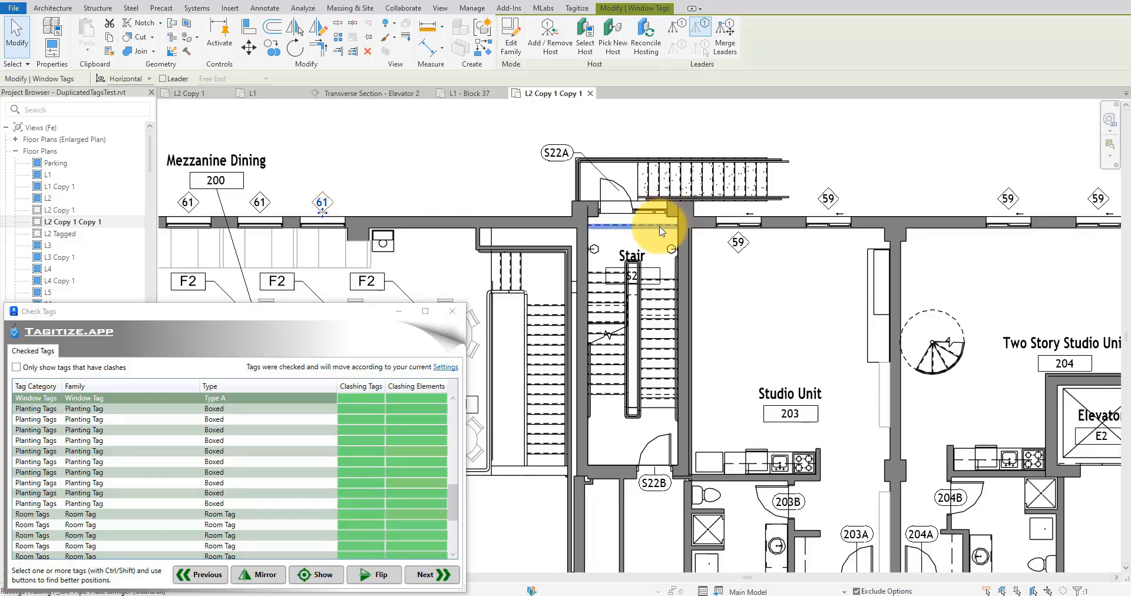
pyautogui.moveTo(666, 237); pyautogui.dragTo(679, 279, button='middle')
# - Select the Stair S2 room tag and cycle it through the next suggested positions to clear its clash
pyautogui.click(647, 294)
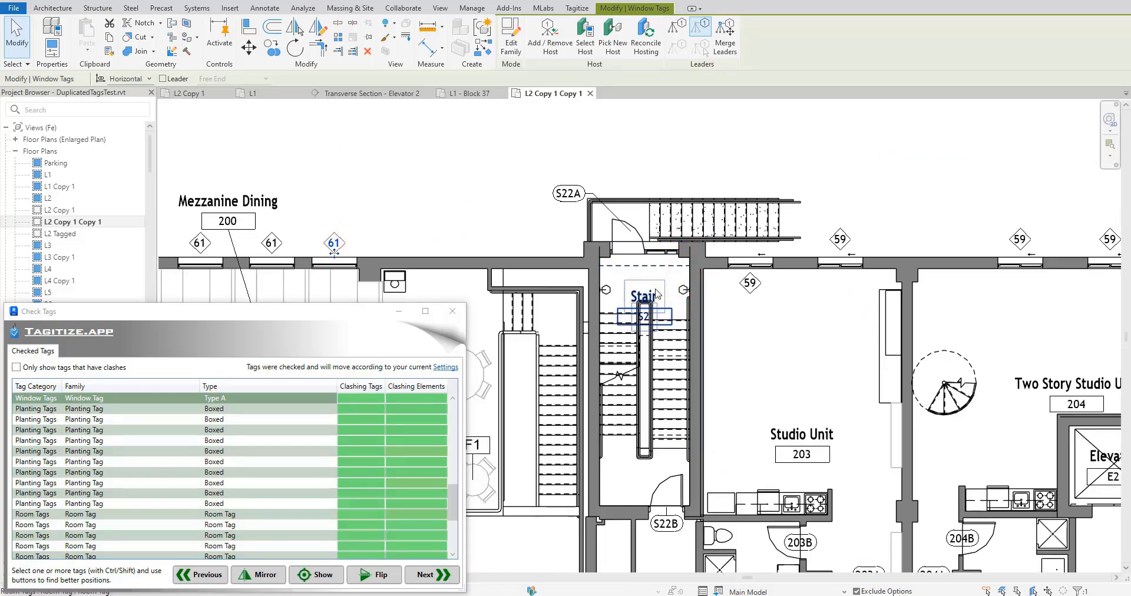
pyautogui.click(657, 295)
pyautogui.scroll(-1, 722, 271)
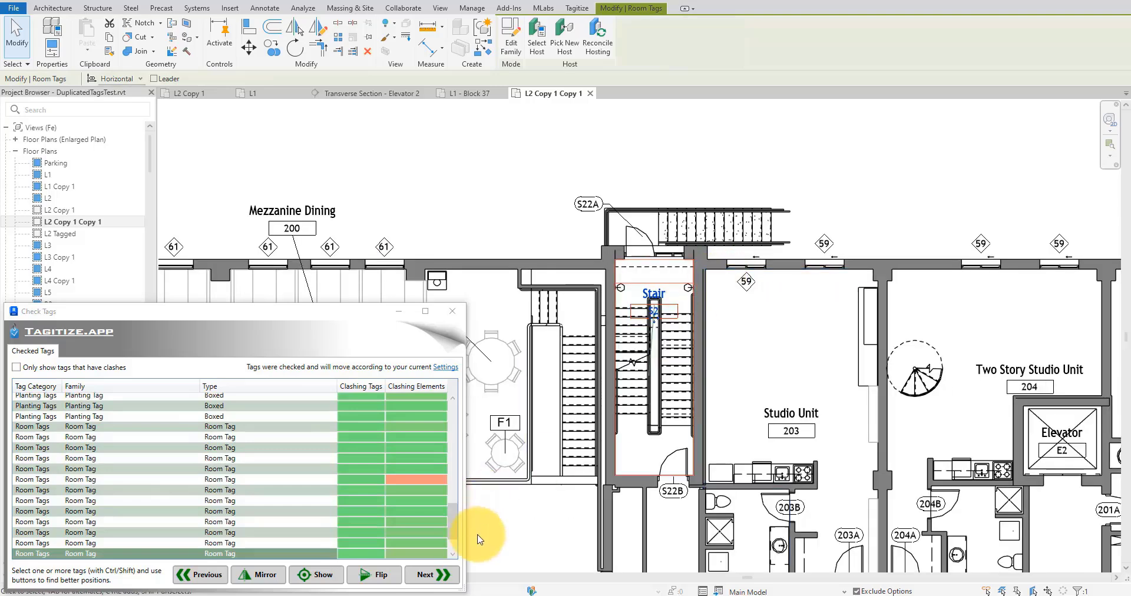
pyautogui.click(433, 575)
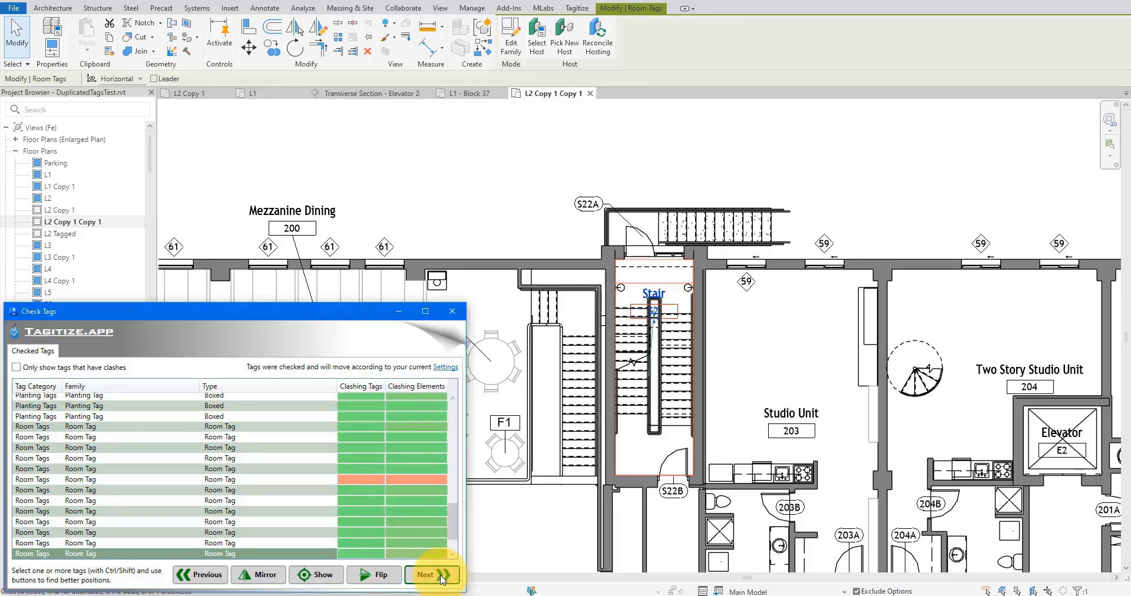
pyautogui.click(440, 574)
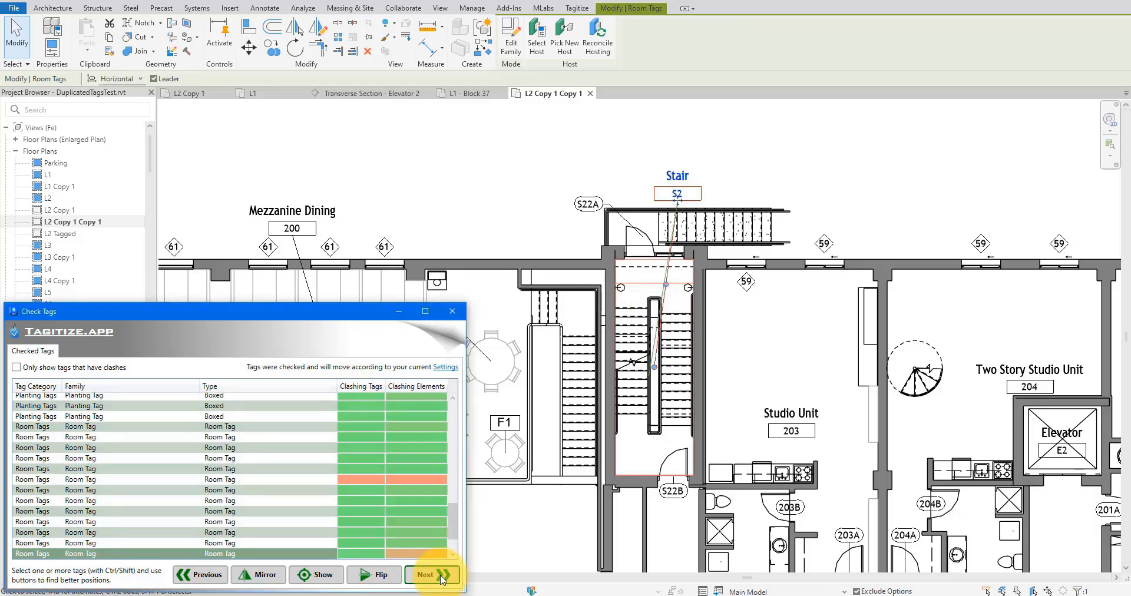
pyautogui.click(440, 575)
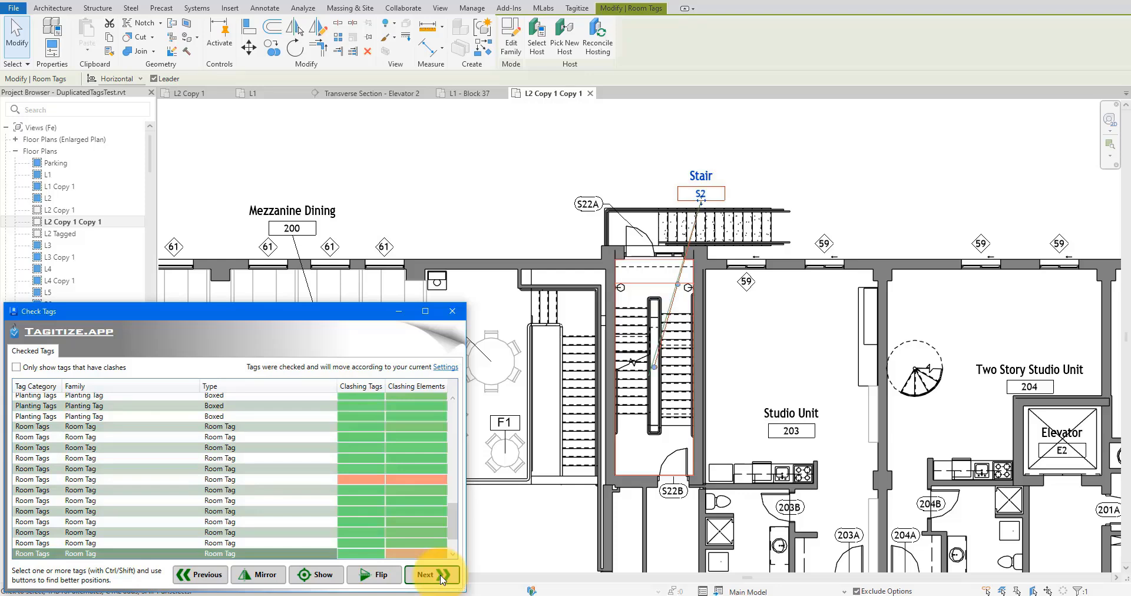
pyautogui.click(440, 575)
# - With Revit and Dynamo side by side, hide Revit's Project Browser and Properties palettes to show the whole mass
pyautogui.click(832, 221)
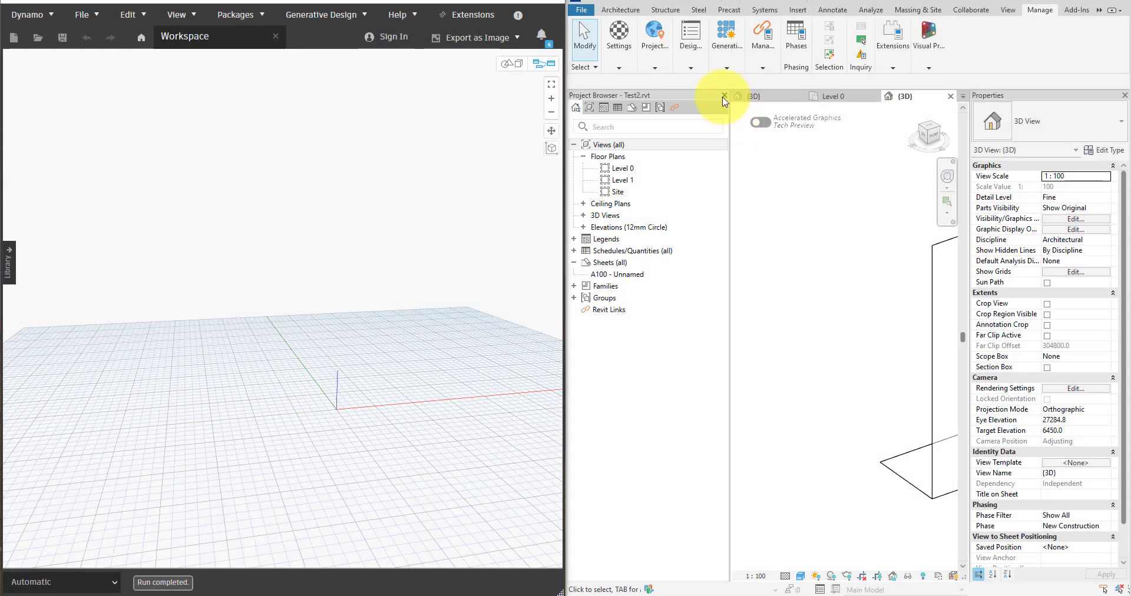
pyautogui.click(723, 96)
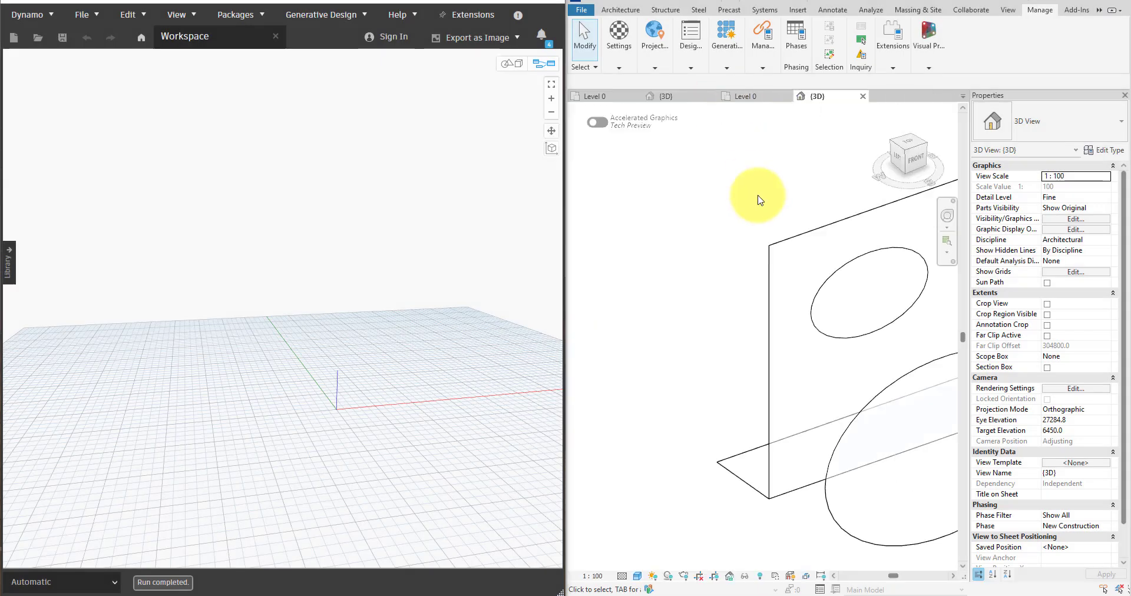
pyautogui.press('p')
pyautogui.press('p')
pyautogui.moveTo(767, 208); pyautogui.dragTo(633, 216, button='middle')
pyautogui.scroll(-2, 634, 220)
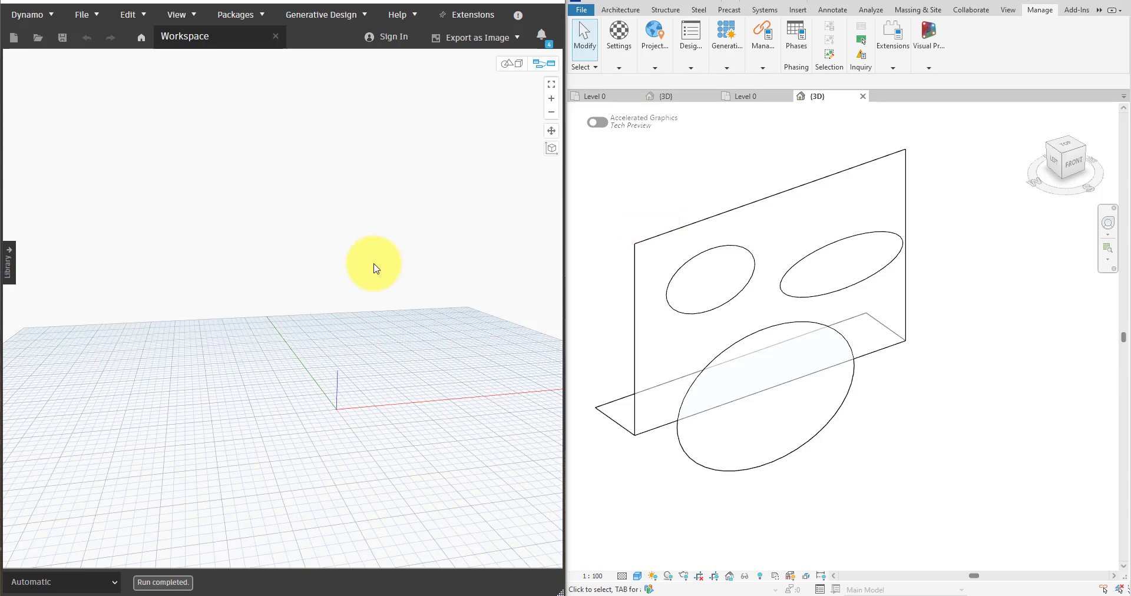
# - In Dynamo, add a Select Edge node and assign it the base surface's long edge away from the wall
pyautogui.click(333, 239)
pyautogui.doubleClick(333, 238)
pyautogui.write('select ed')
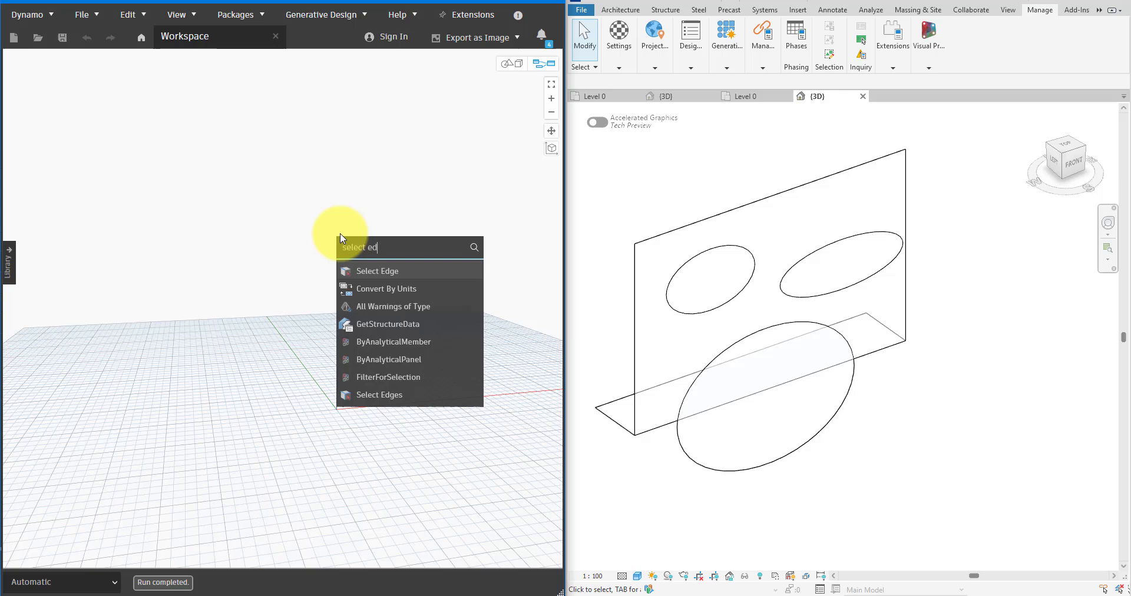
pyautogui.press('Return')
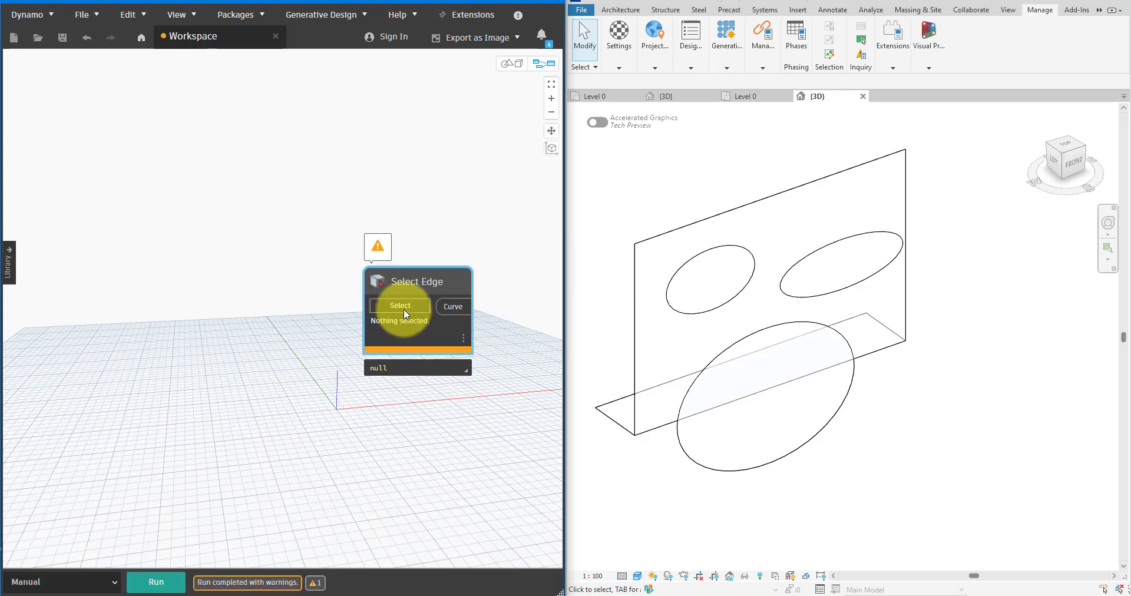
pyautogui.click(404, 309)
pyautogui.click(613, 404)
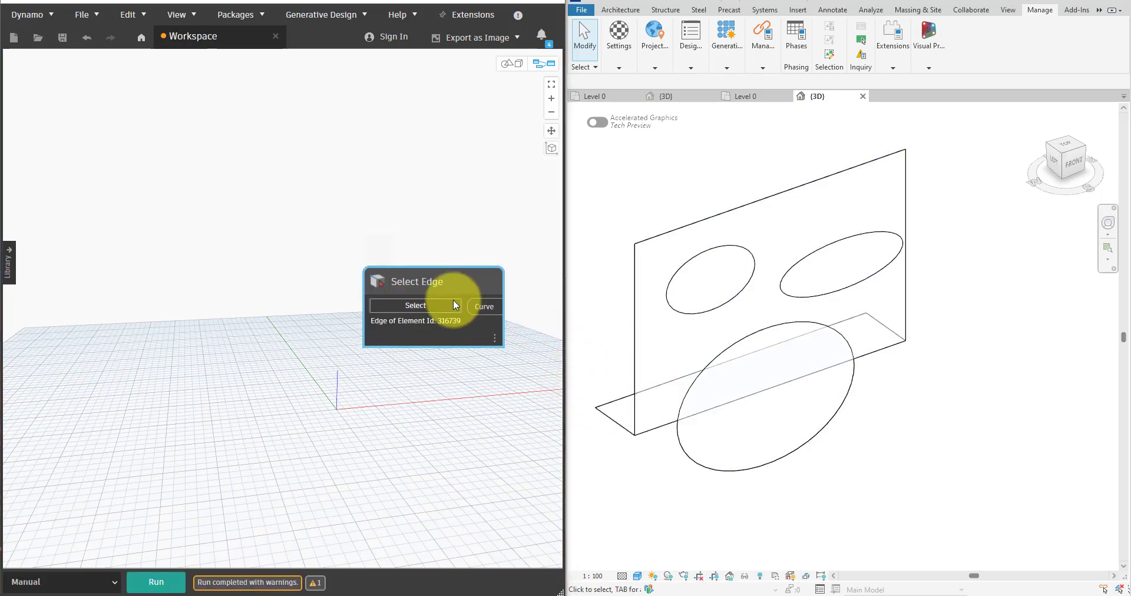
pyautogui.moveTo(454, 303); pyautogui.dragTo(185, 204)
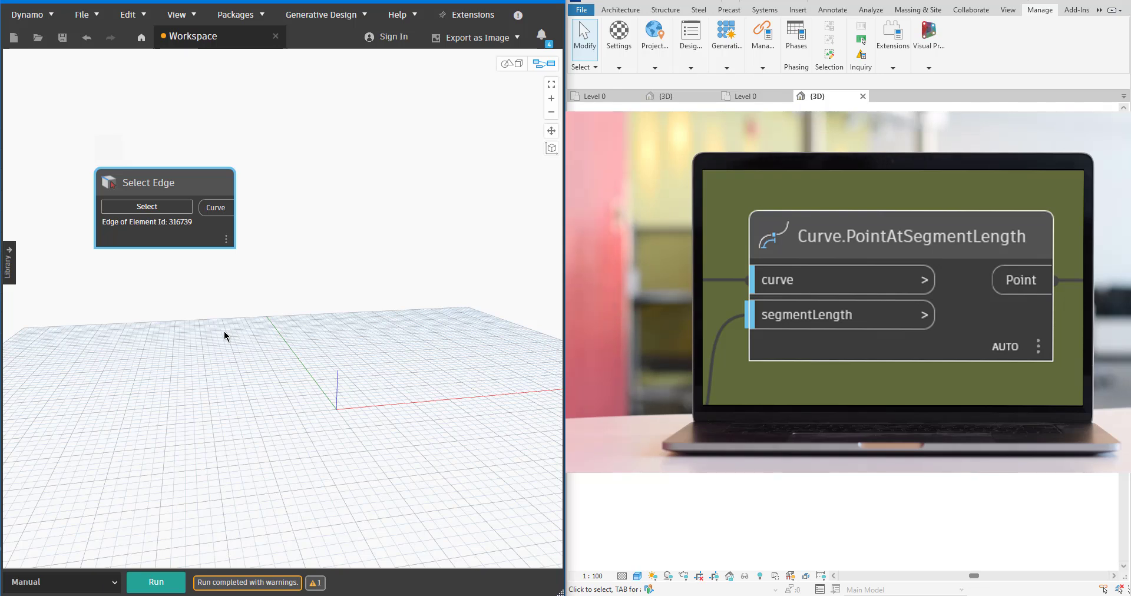
# - Add a Range node and connect the Select Edge curve output to its start input
pyautogui.rightClick(225, 333)
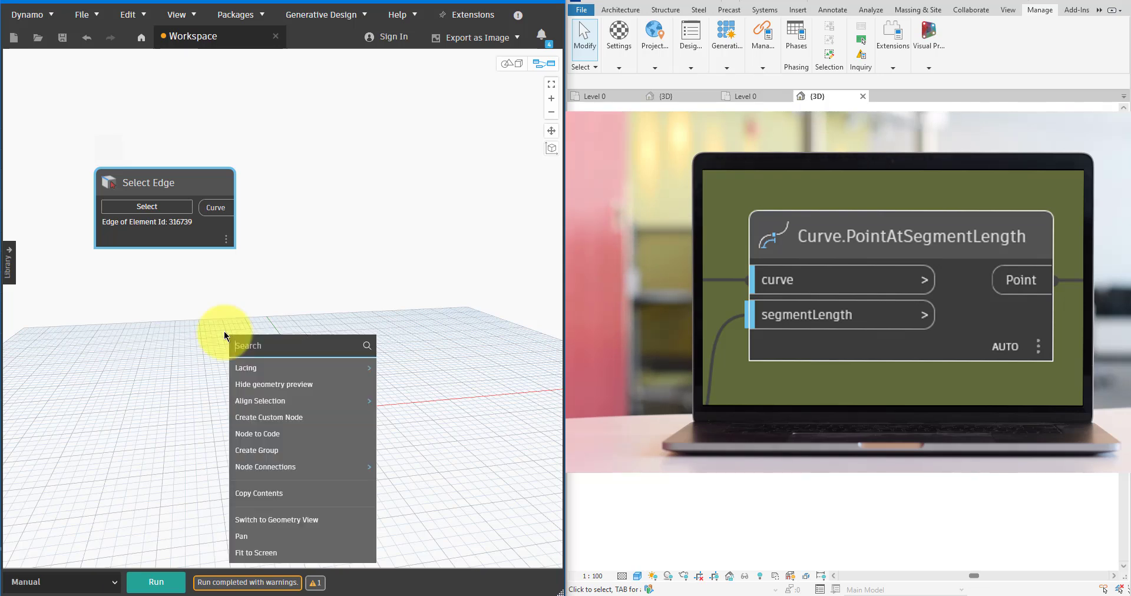
pyautogui.write('range')
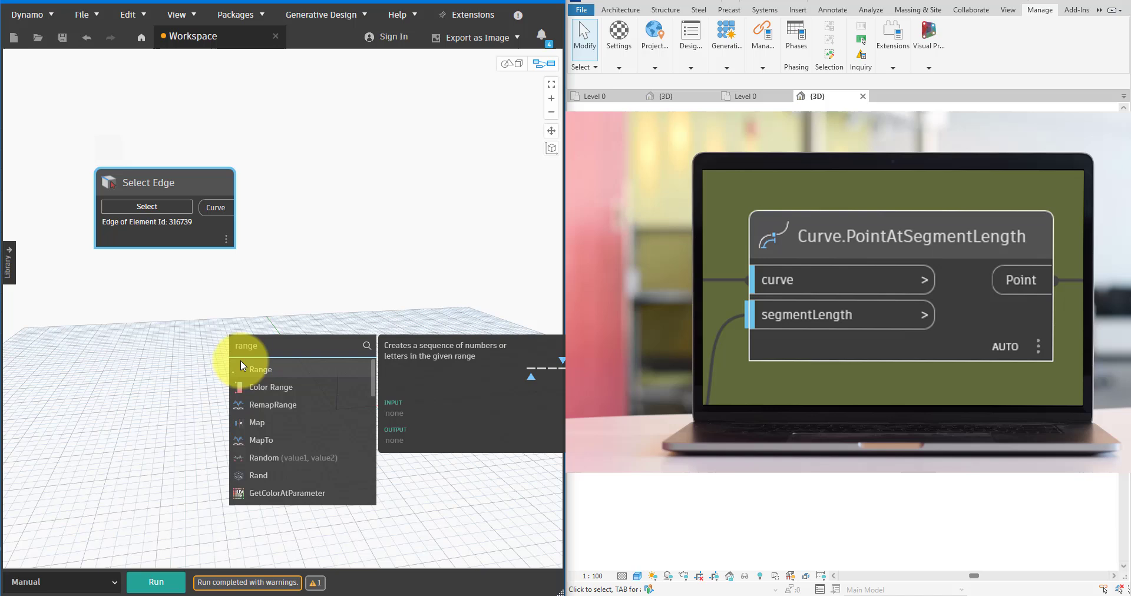
pyautogui.click(242, 362)
pyautogui.moveTo(293, 381); pyautogui.dragTo(392, 294)
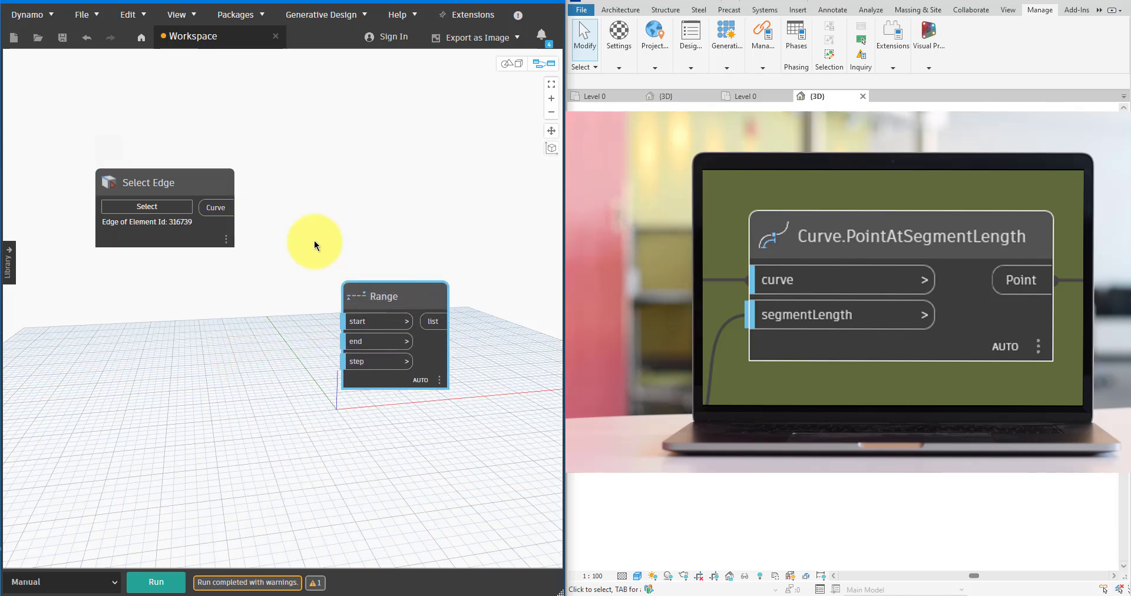
pyautogui.click(231, 209)
pyautogui.click(346, 320)
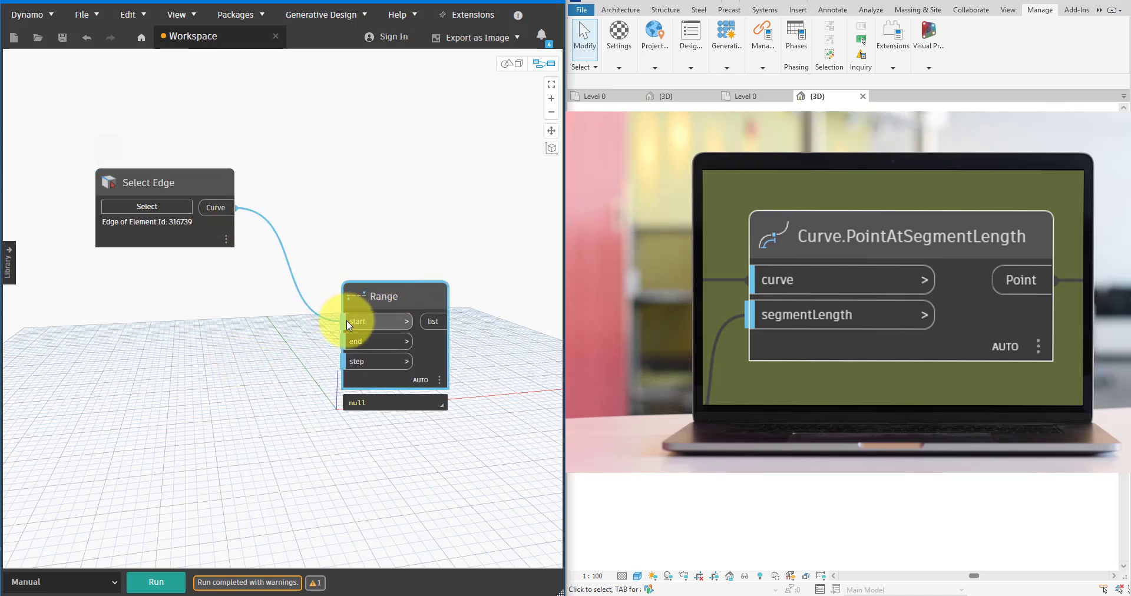
# - Add a Curve.Length node between the Select Edge and Range nodes
pyautogui.rightClick(265, 327)
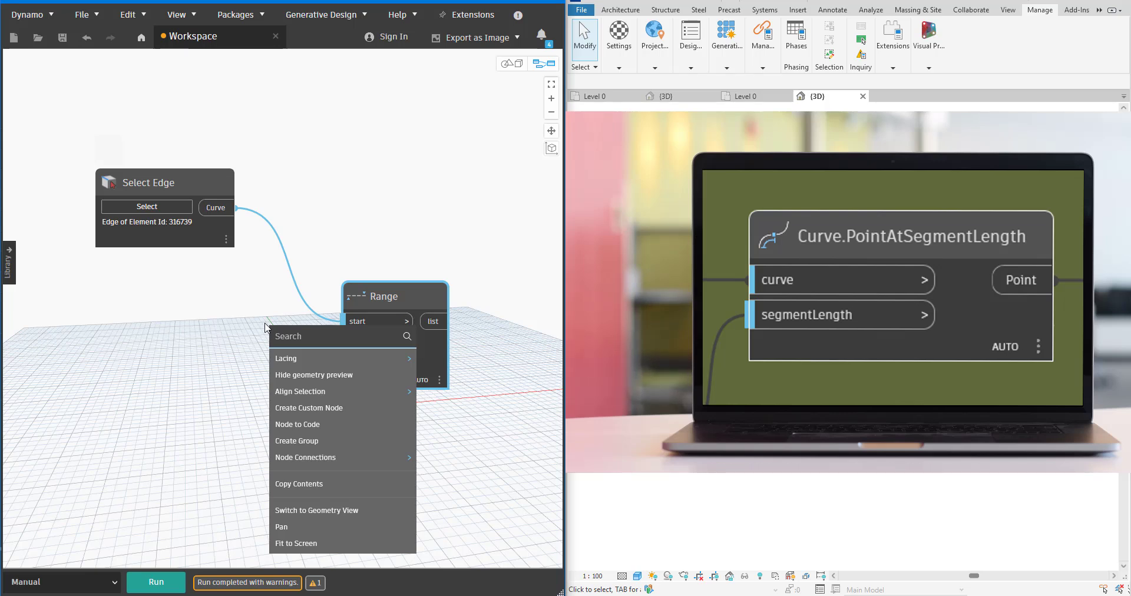
pyautogui.write('length')
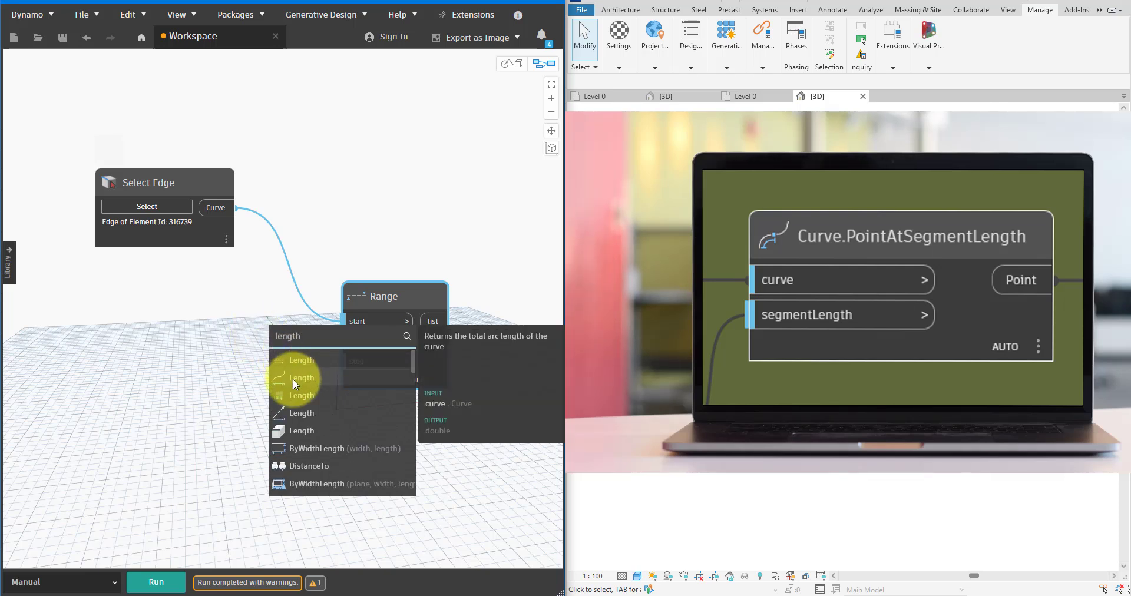
pyautogui.click(292, 379)
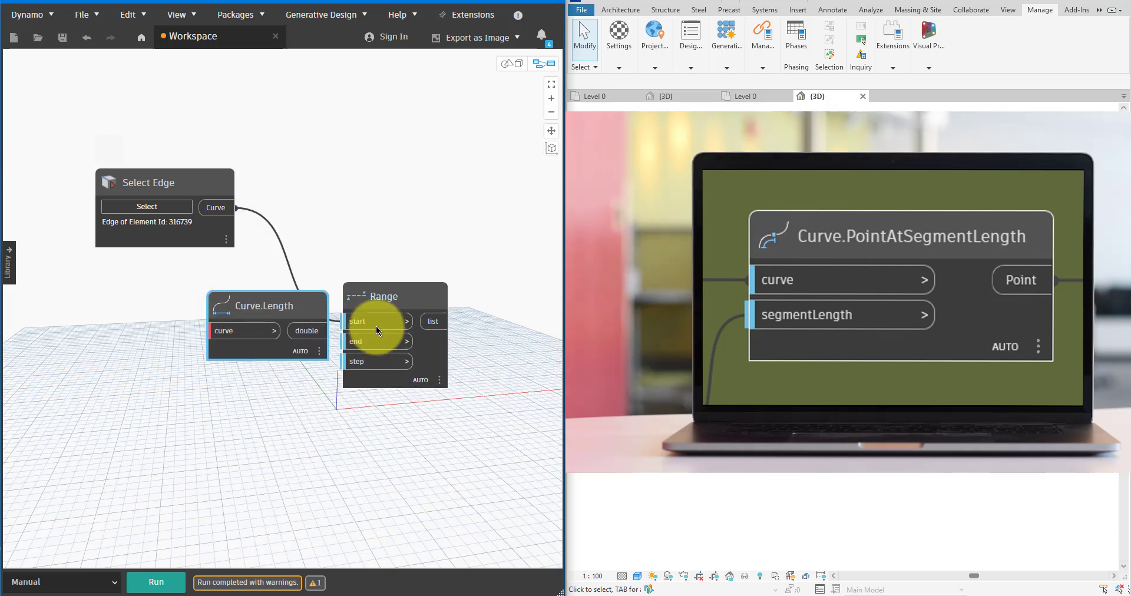
# - Route the Select Edge curve through Curve.Length into the Range node's end input and space the nodes apart
pyautogui.moveTo(374, 322); pyautogui.dragTo(353, 340)
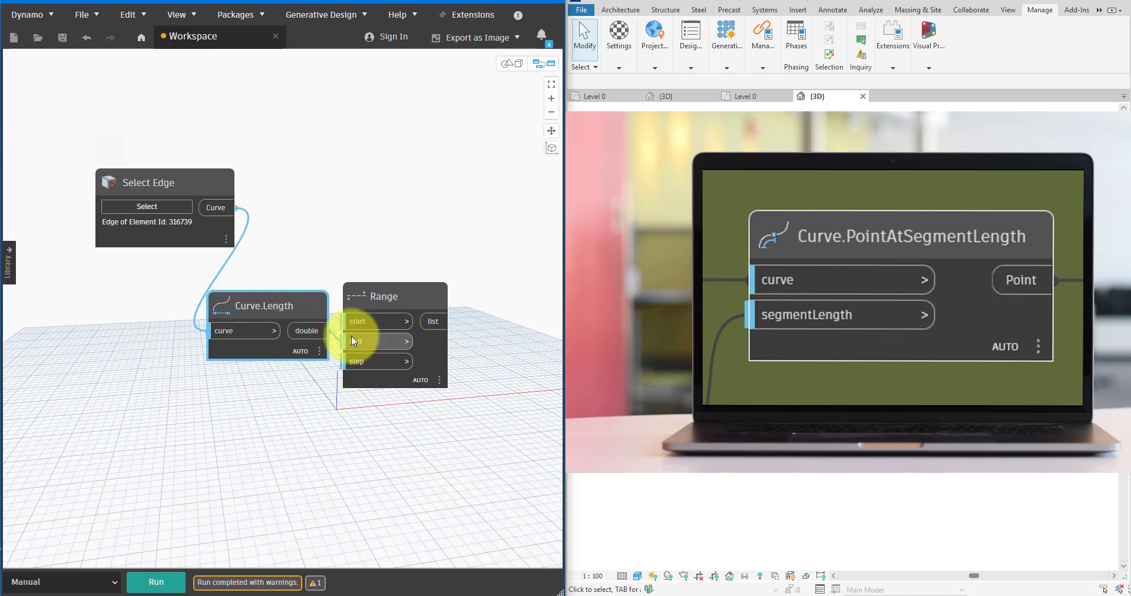
pyautogui.moveTo(209, 198); pyautogui.dragTo(101, 193)
pyautogui.moveTo(291, 296); pyautogui.dragTo(245, 265)
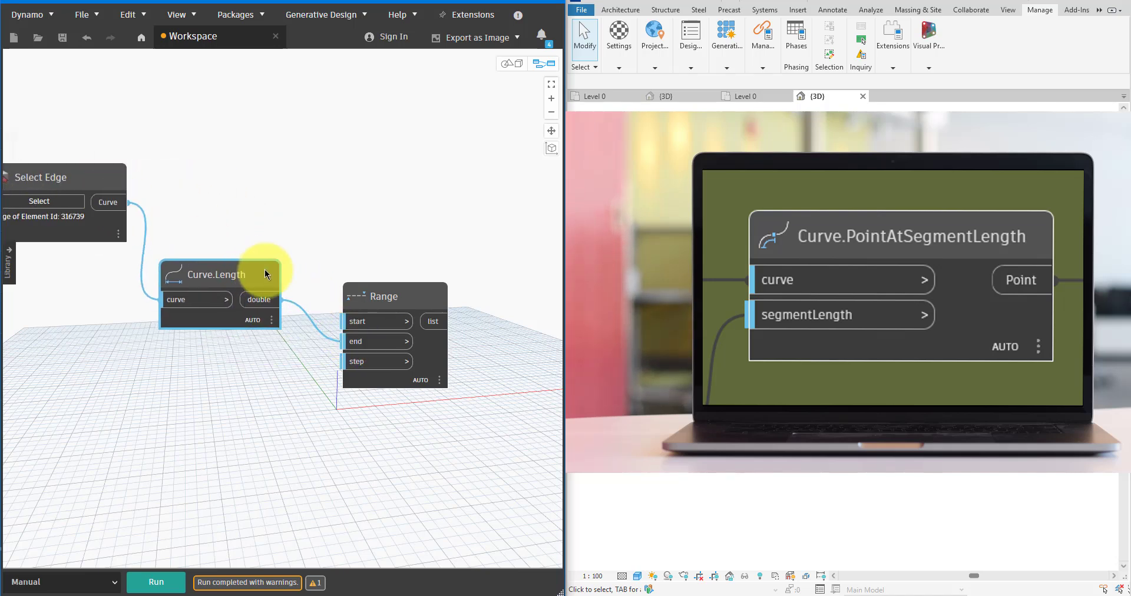
pyautogui.scroll(-2, 304, 279)
pyautogui.moveTo(306, 277); pyautogui.dragTo(352, 282, button='middle')
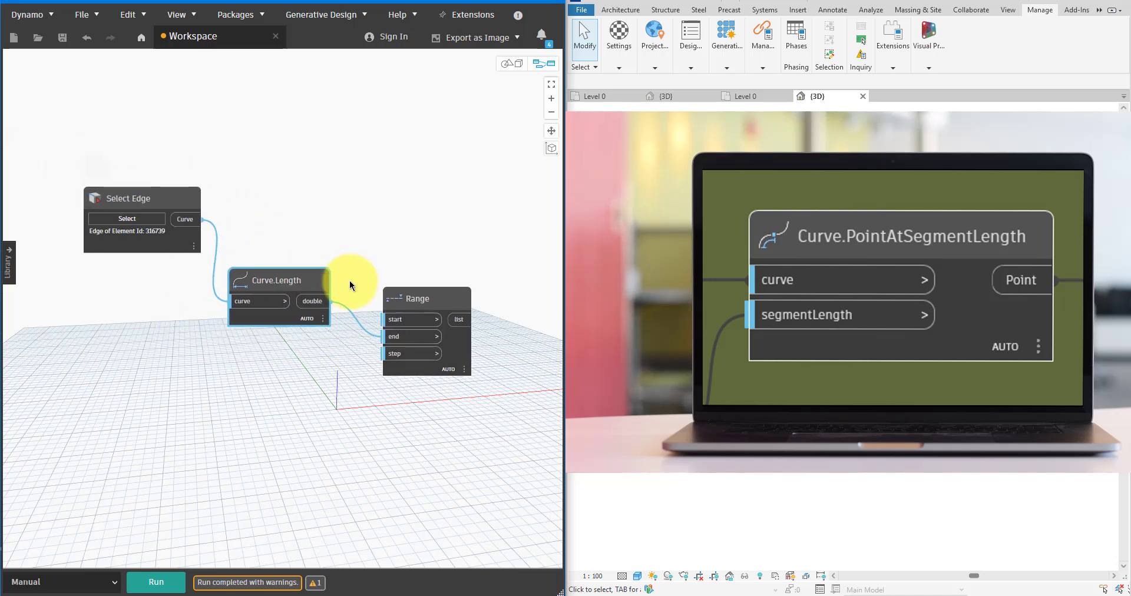
# - Add a Code Block containing 500; and connect it to the Range node's step input
pyautogui.doubleClick(263, 370)
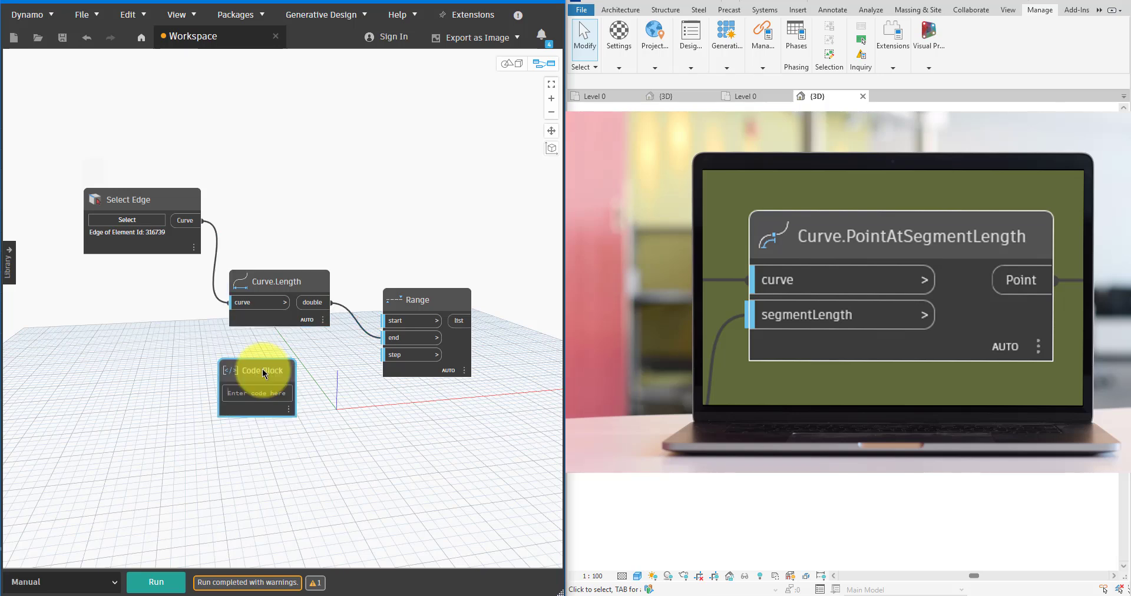
pyautogui.write('500;')
pyautogui.click(361, 377)
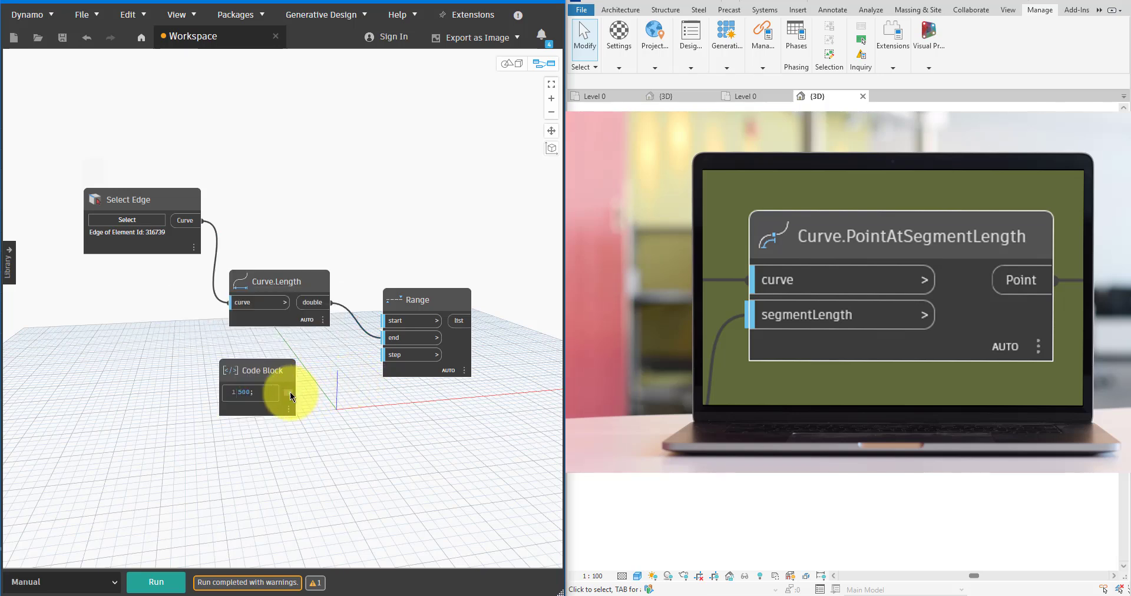
pyautogui.moveTo(289, 393); pyautogui.dragTo(382, 358)
pyautogui.click(380, 357)
pyautogui.moveTo(279, 366); pyautogui.dragTo(311, 350)
pyautogui.scroll(4, 276, 356)
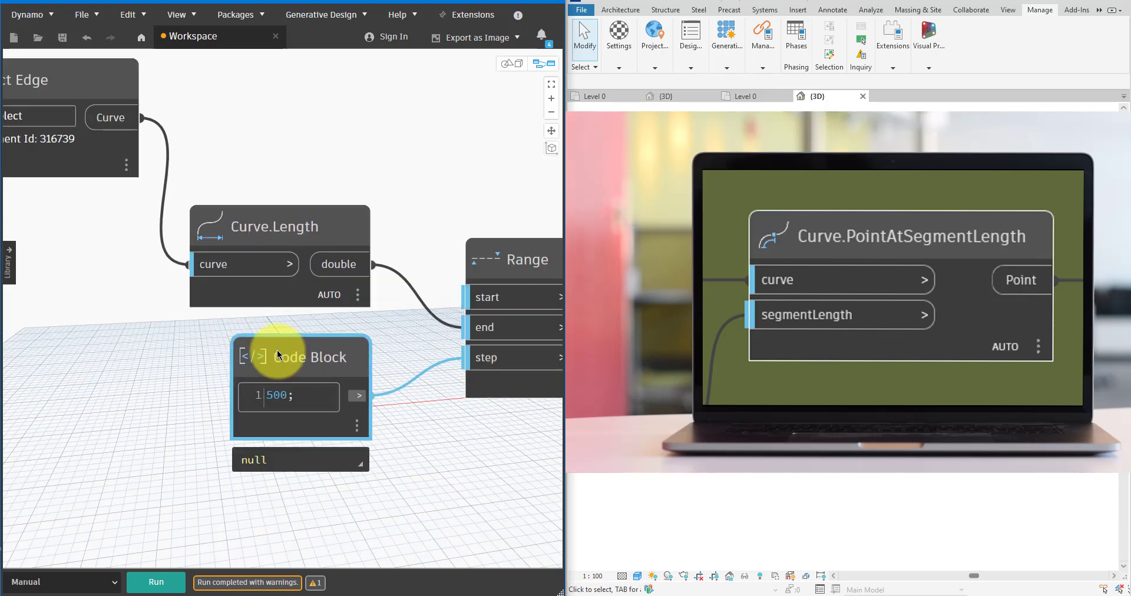
# - Add a Curve.PointAtSegmentLength node beside the Range node
pyautogui.scroll(-3, 277, 357)
pyautogui.rightClick(391, 210)
pyautogui.write('pointat')
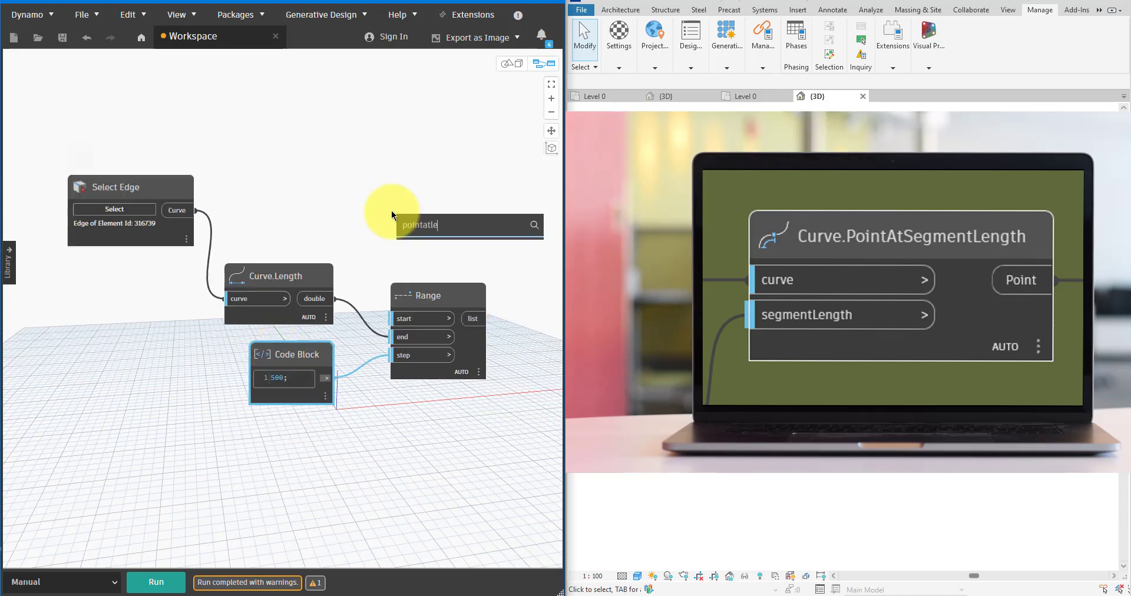
pyautogui.click(452, 260)
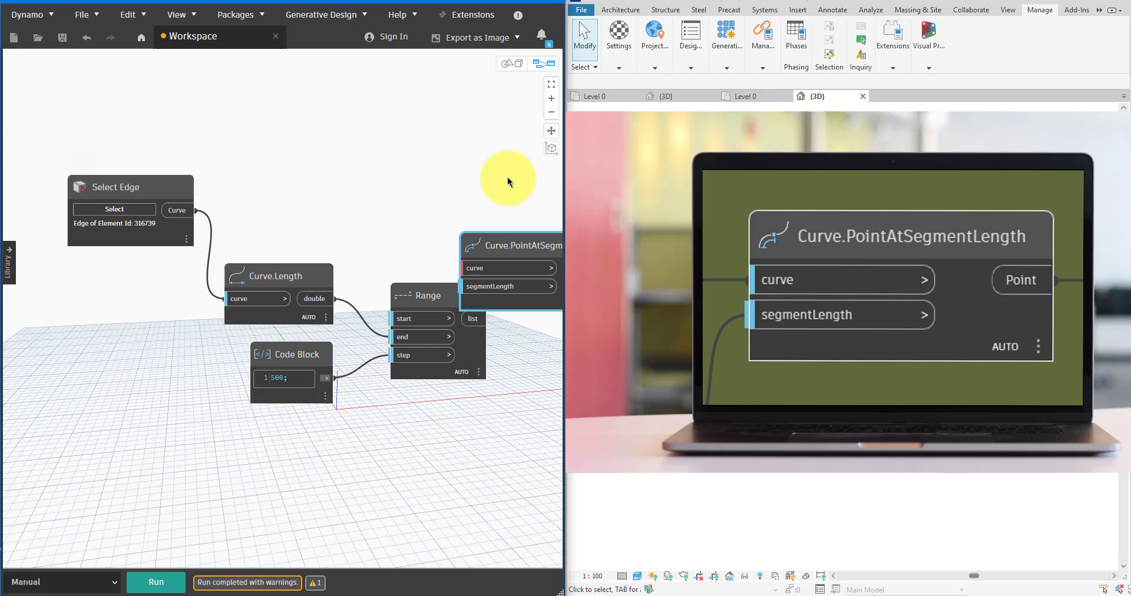
# - Connect the Range list to segmentLength and the Select Edge curve to the curve input of Curve.PointAtSegmentLength
pyautogui.click(481, 317)
pyautogui.click(504, 212)
pyautogui.click(502, 199)
pyautogui.click(190, 210)
pyautogui.moveTo(511, 229); pyautogui.dragTo(355, 243, button='middle')
pyautogui.scroll(-3, 356, 242)
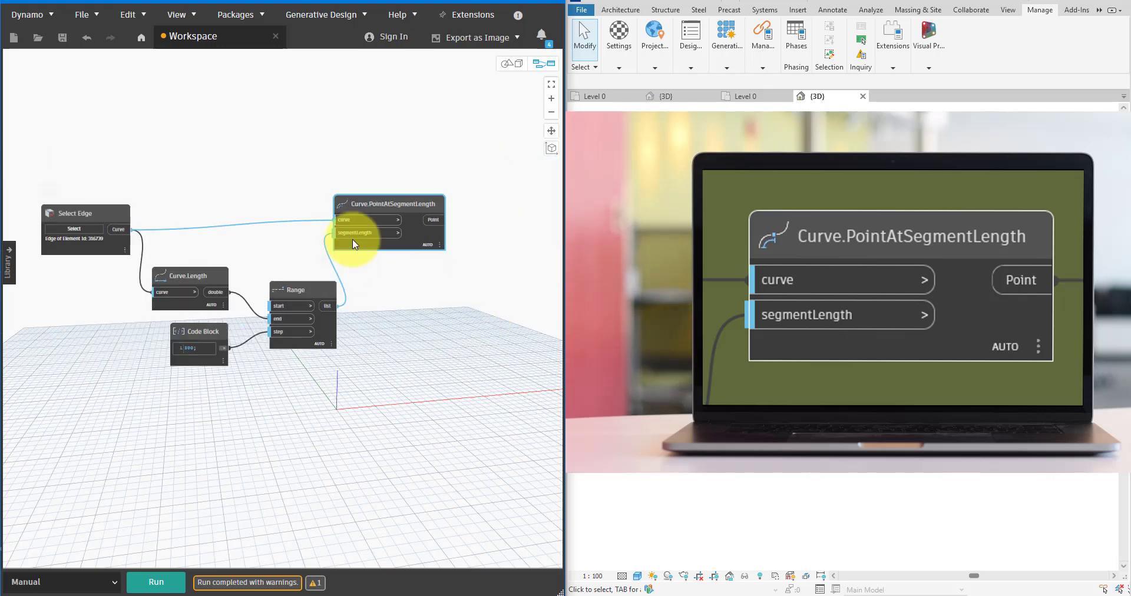
pyautogui.moveTo(352, 203); pyautogui.dragTo(371, 211)
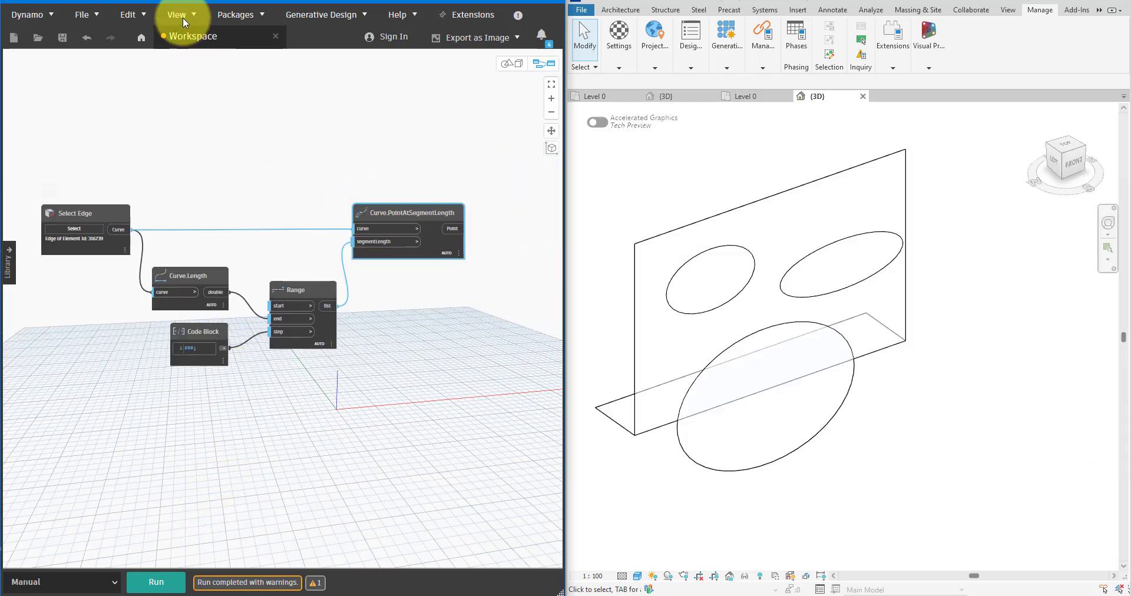
# - Turn on the Revit background preview for the Dynamo graph
pyautogui.click(183, 17)
pyautogui.moveTo(239, 119)
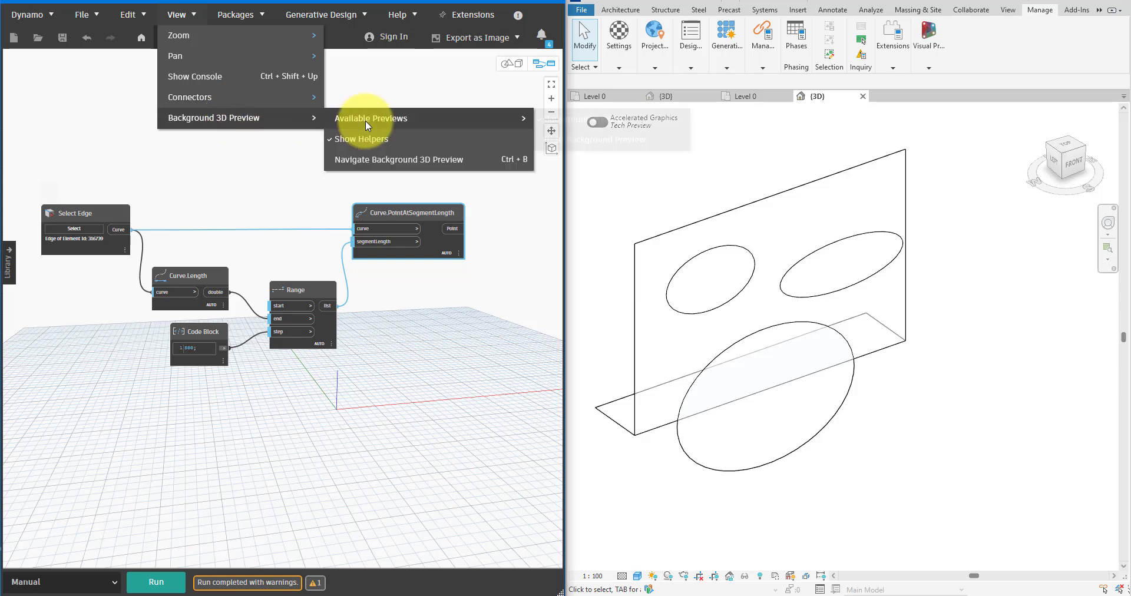
pyautogui.moveTo(365, 120)
pyautogui.click(615, 139)
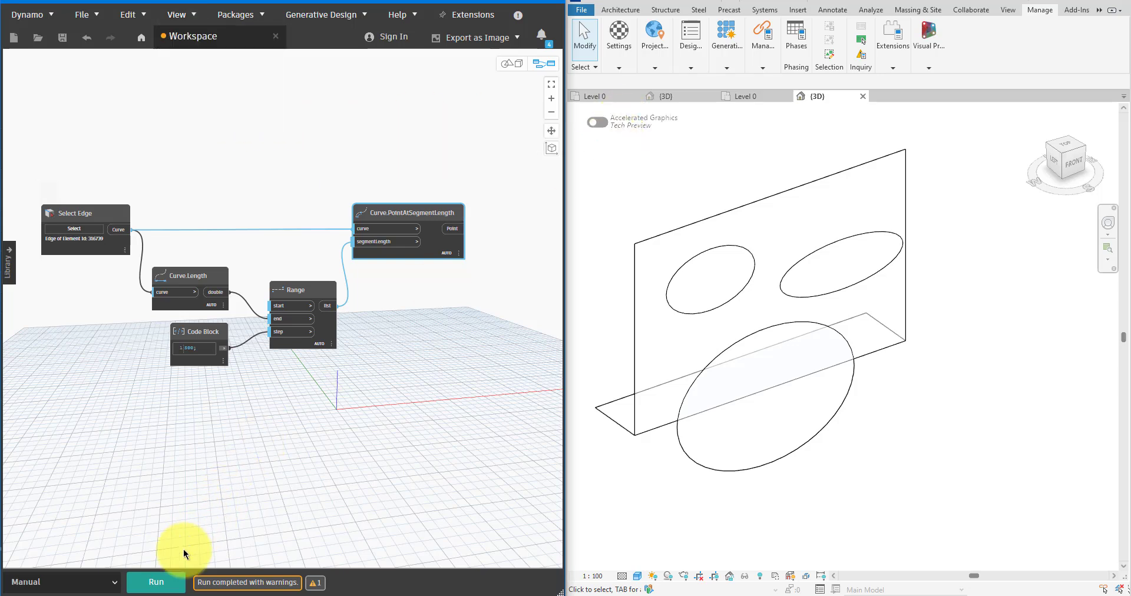
# - Run the graph and frame the points along the edge in the Revit view and Dynamo's 3D preview
pyautogui.click(156, 581)
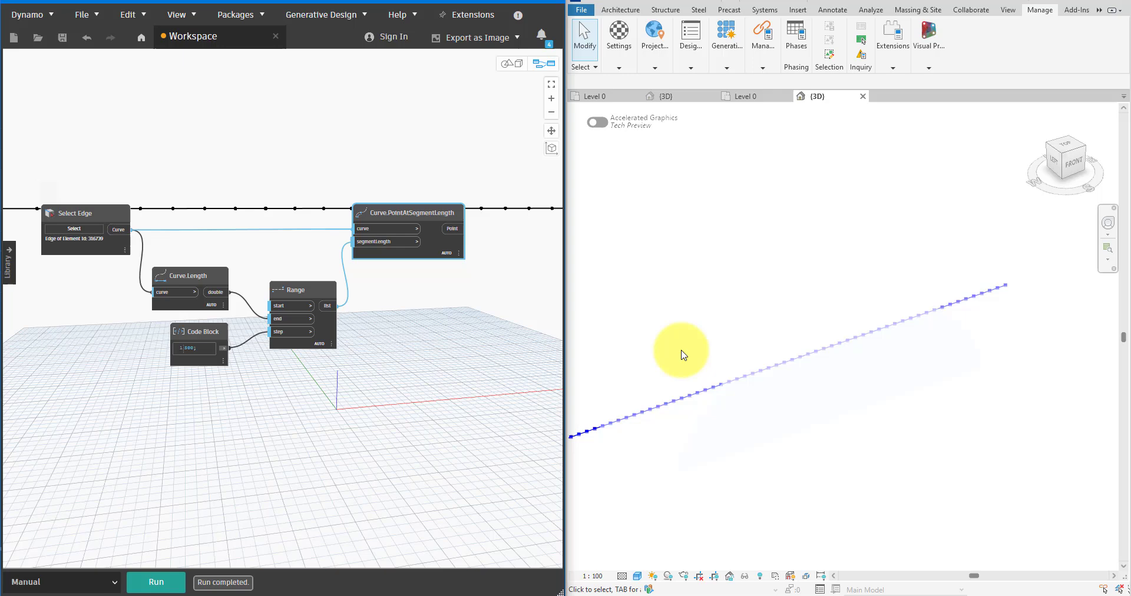
pyautogui.scroll(-1, 681, 351)
pyautogui.moveTo(744, 360); pyautogui.dragTo(775, 397, button='middle')
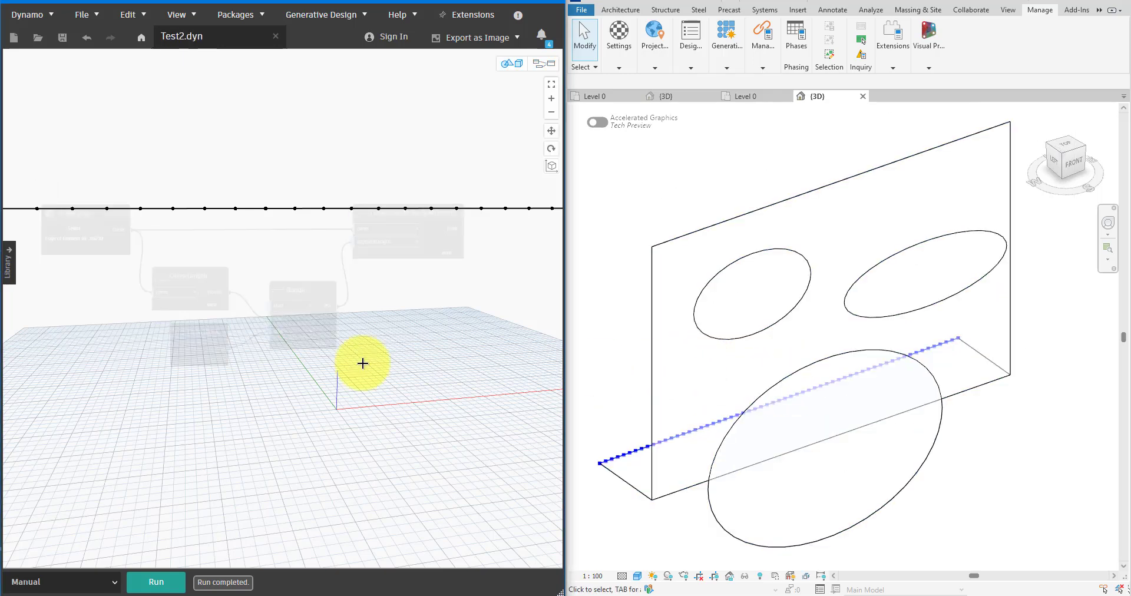
pyautogui.scroll(-10, 362, 365)
pyautogui.click(551, 85)
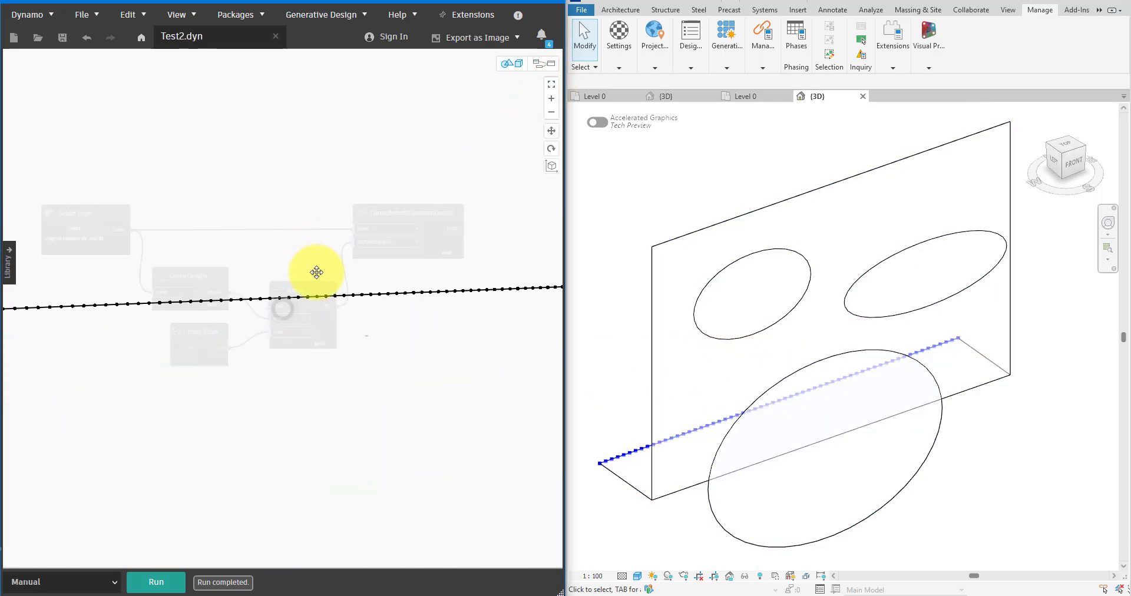
pyautogui.moveTo(317, 272); pyautogui.dragTo(404, 422, button='middle')
pyautogui.hotkey('ctrl', 'b')
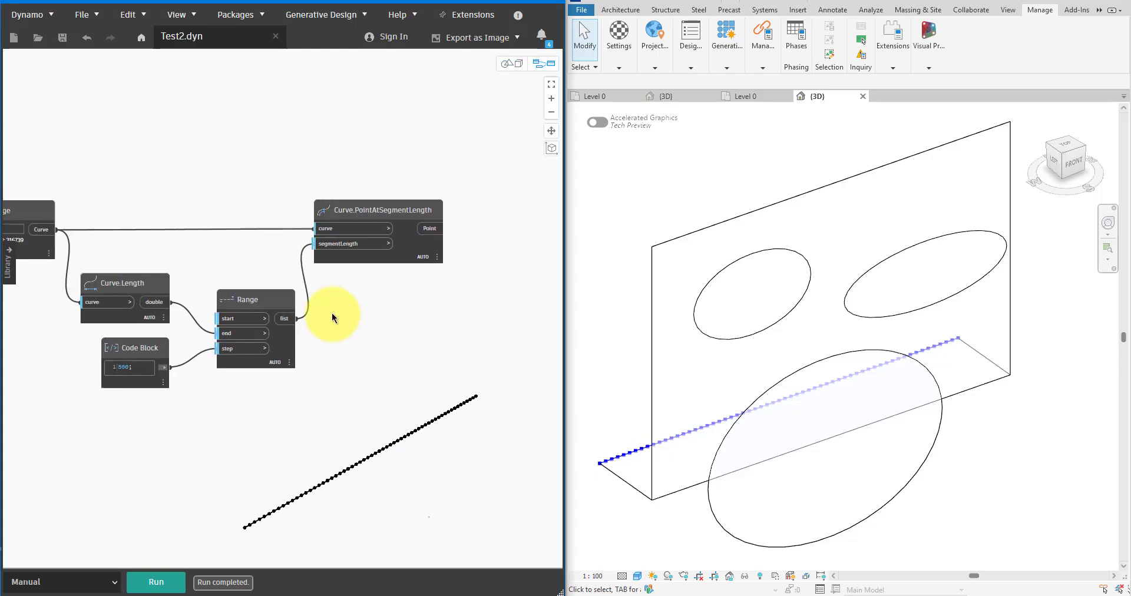
# - Add a Plane.ByOriginNormal node and place it beside Curve.PointAtSegmentLength
pyautogui.scroll(2, 331, 313)
pyautogui.rightClick(341, 315)
pyautogui.write('p')
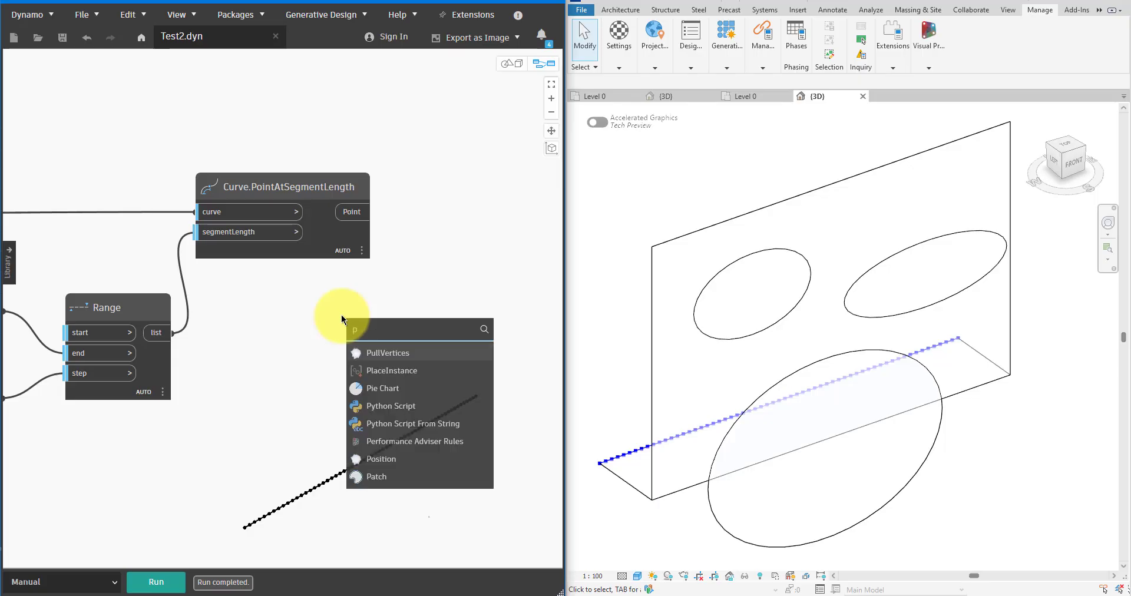
pyautogui.write('lane')
pyautogui.click(412, 442)
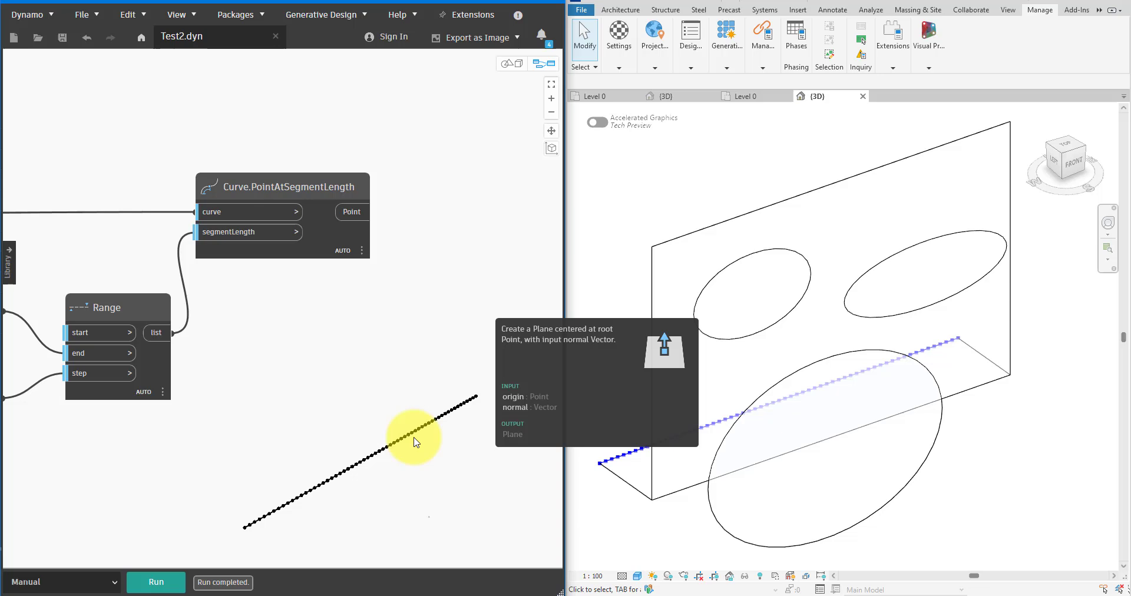
pyautogui.moveTo(430, 450); pyautogui.dragTo(480, 222)
# - Add a Line.Direction node below the Curve.PointAtSegmentLength and Plane.ByOriginNormal nodes
pyautogui.scroll(-3, 363, 285)
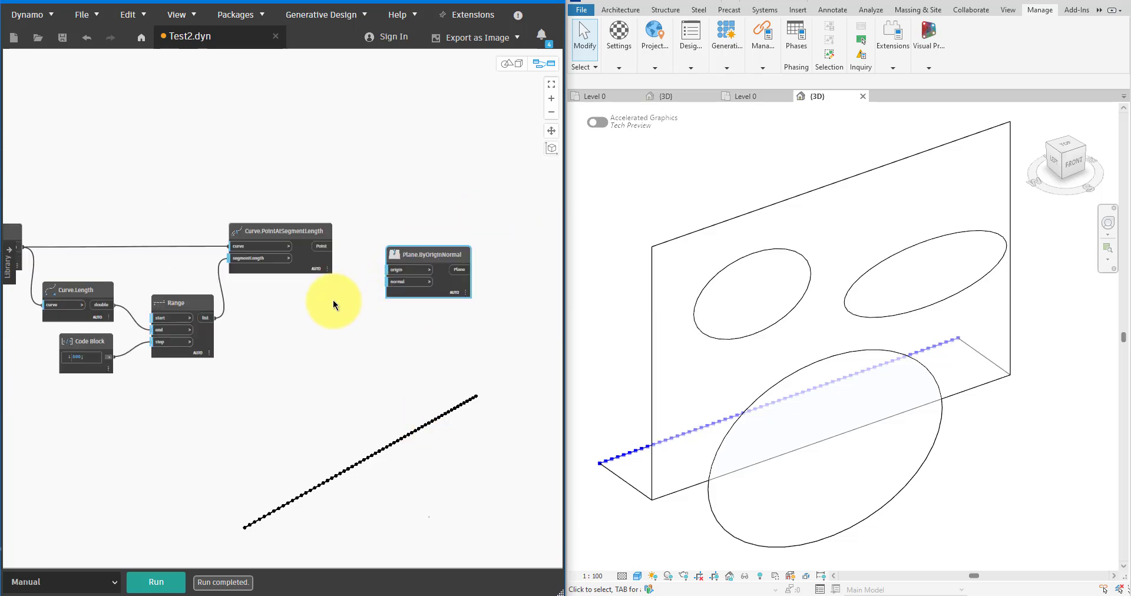
pyautogui.rightClick(302, 344)
pyautogui.write('direction')
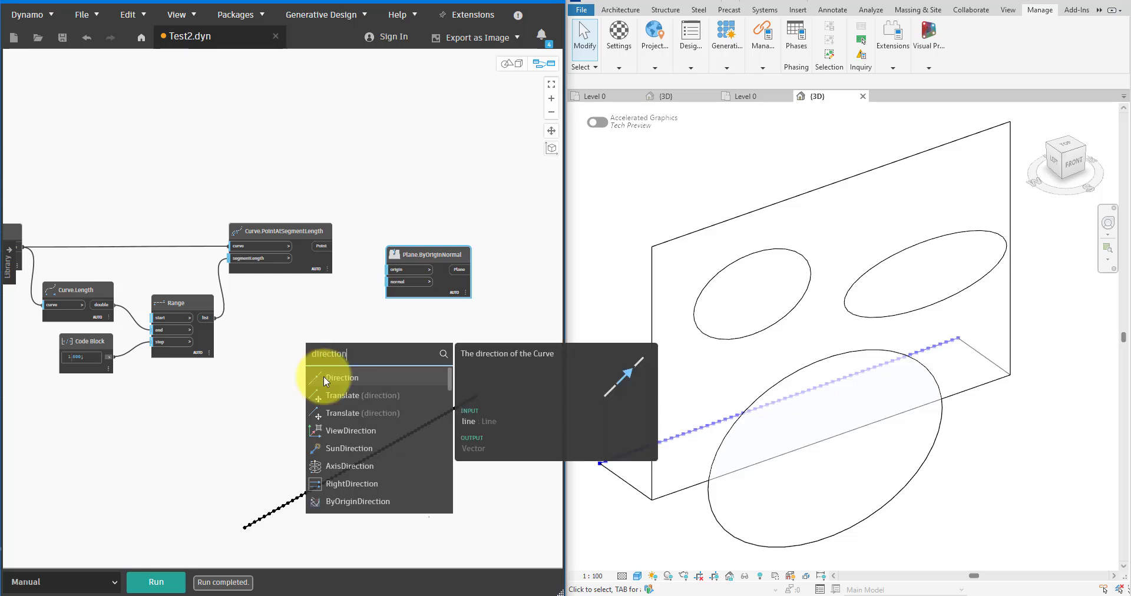
pyautogui.click(323, 375)
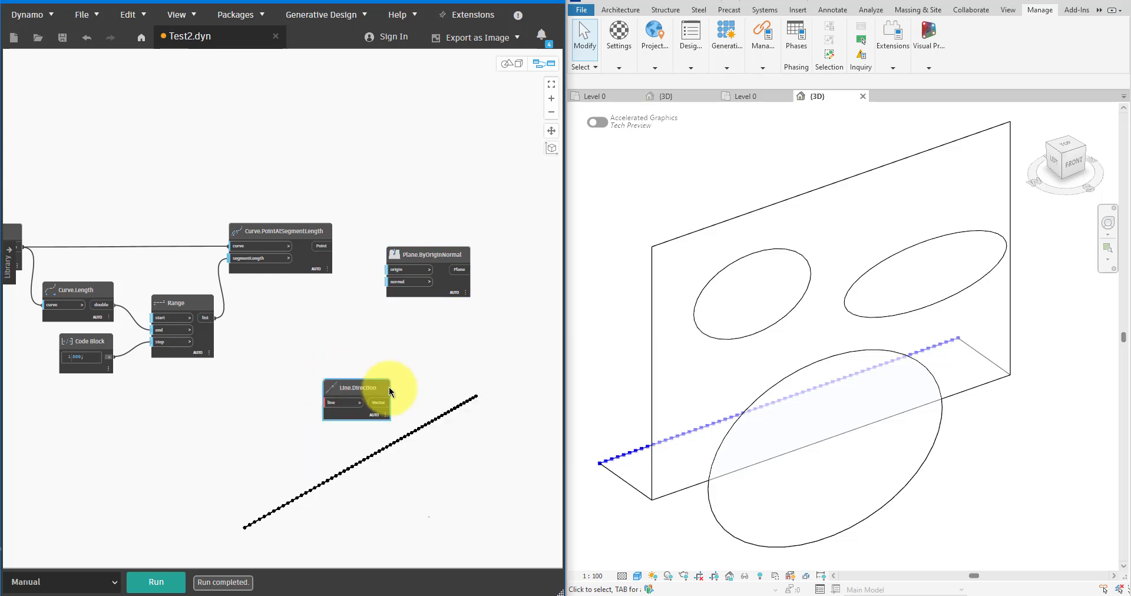
pyautogui.moveTo(386, 387); pyautogui.dragTo(335, 349)
pyautogui.moveTo(295, 320); pyautogui.dragTo(353, 320, button='middle')
# - Connect the Select Edge curve to Line.Direction, its vector to the plane's normal, and the segment points to the plane's origin
pyautogui.click(94, 245)
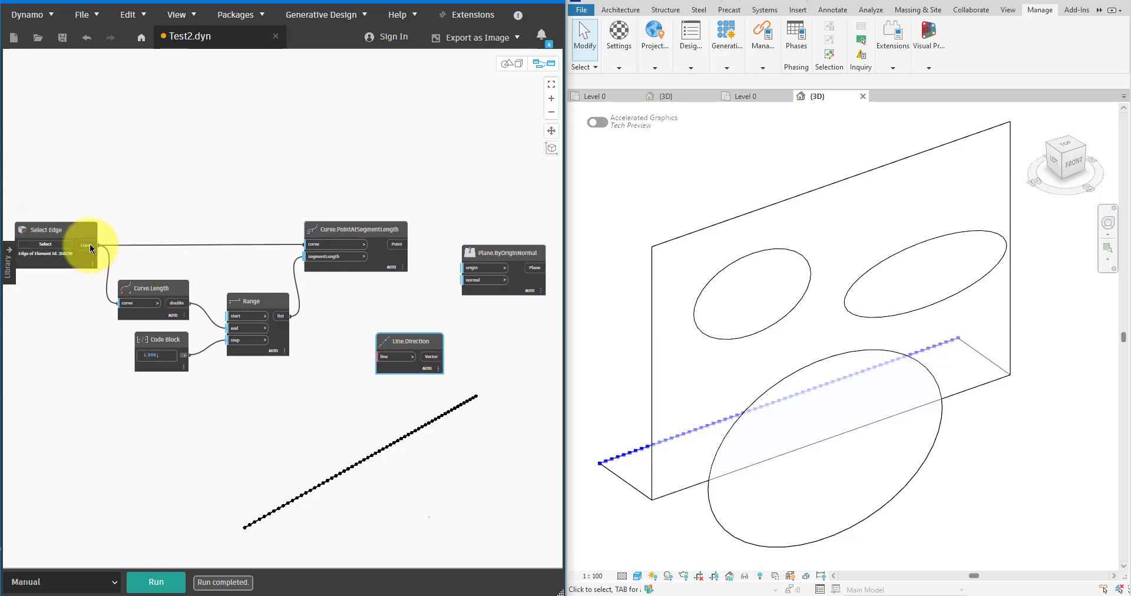
pyautogui.click(428, 358)
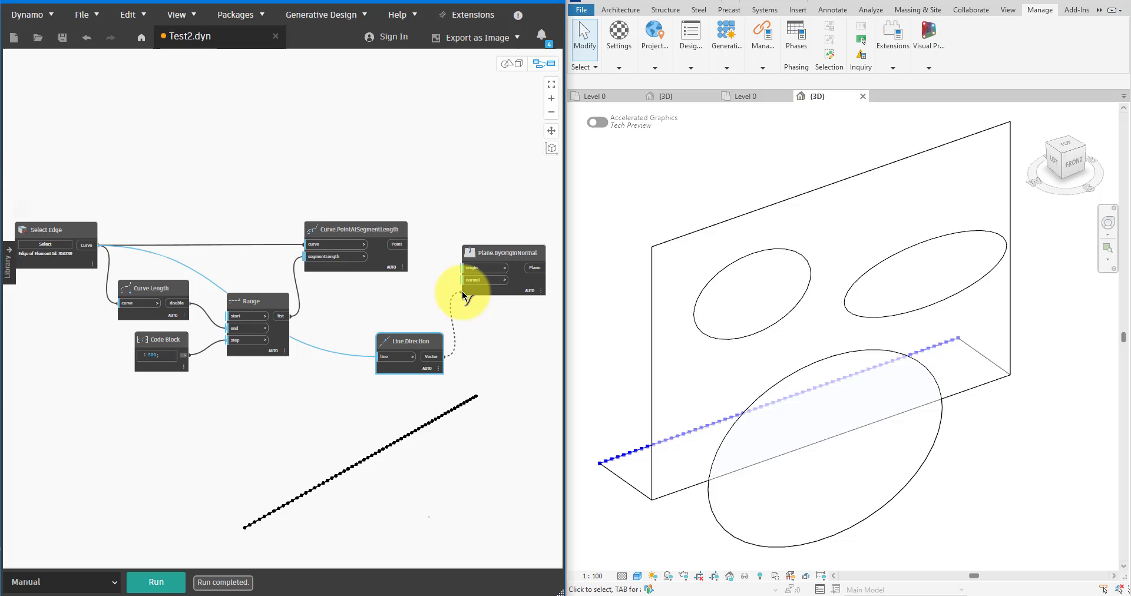
pyautogui.click(473, 278)
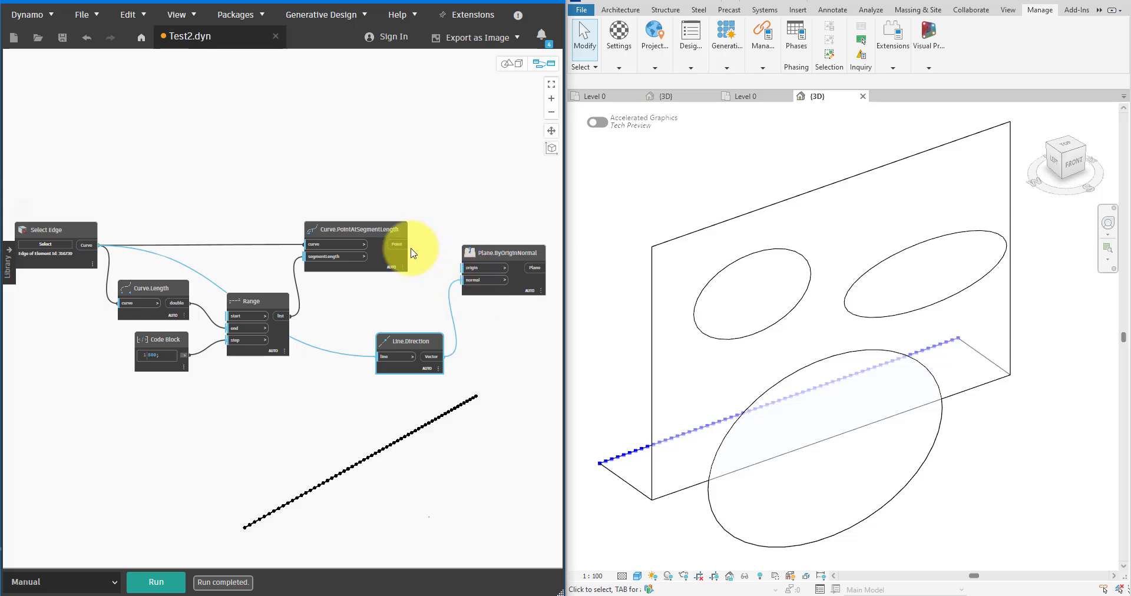
pyautogui.click(465, 267)
# - Run the graph, pin the Plane.ByOriginNormal output list and align the node with Curve.PointAtSegmentLength
pyautogui.moveTo(505, 316); pyautogui.dragTo(372, 313, button='middle')
pyautogui.scroll(3, 372, 313)
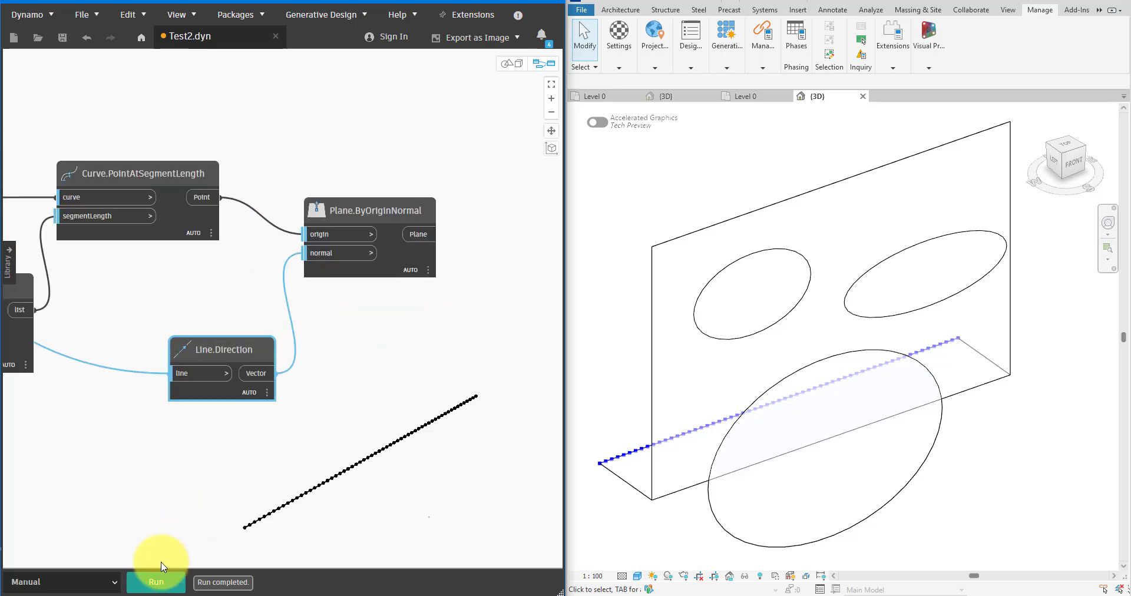
pyautogui.click(157, 577)
pyautogui.moveTo(421, 268)
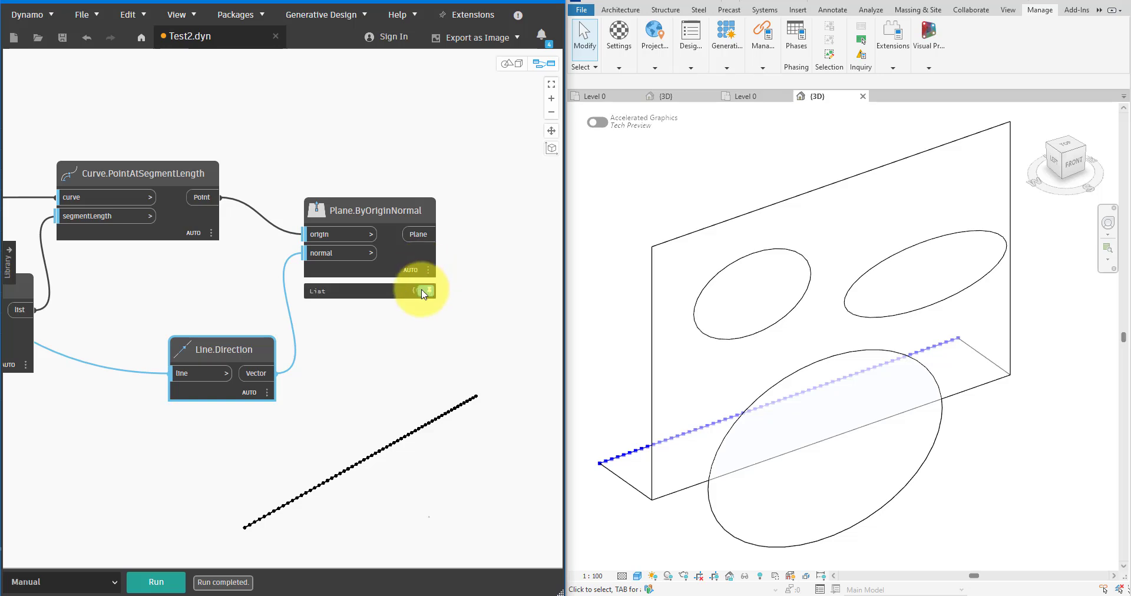
pyautogui.click(424, 290)
pyautogui.moveTo(402, 257); pyautogui.dragTo(427, 220)
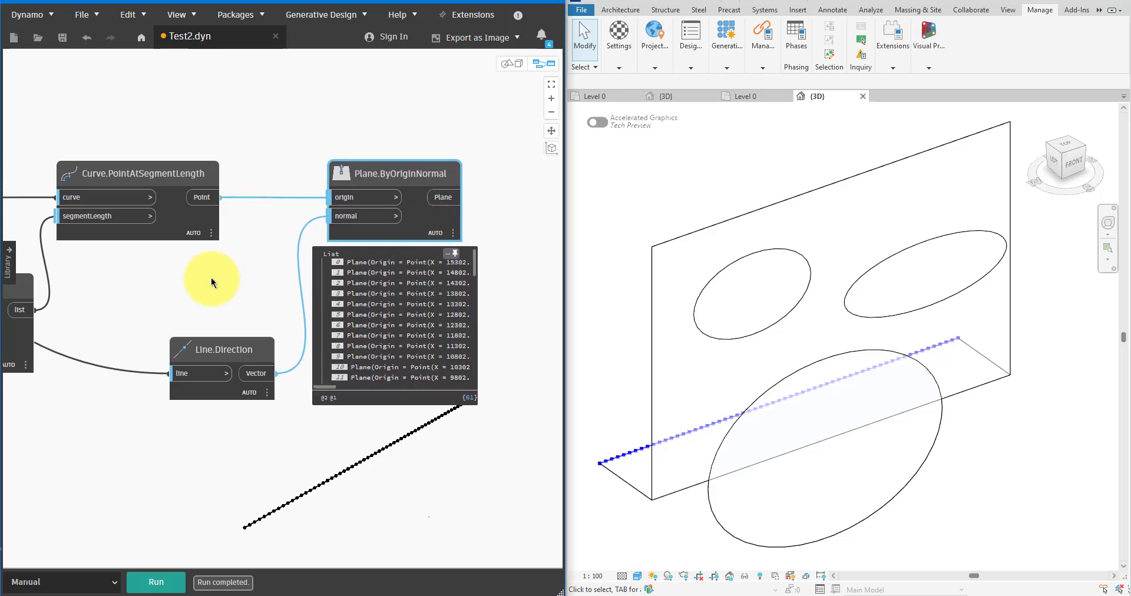
# - Add a Select Face node, assign it the vertical wall surface with the openings, and place it above Plane.ByOriginNormal
pyautogui.scroll(-2, 211, 280)
pyautogui.rightClick(354, 223)
pyautogui.write('select face')
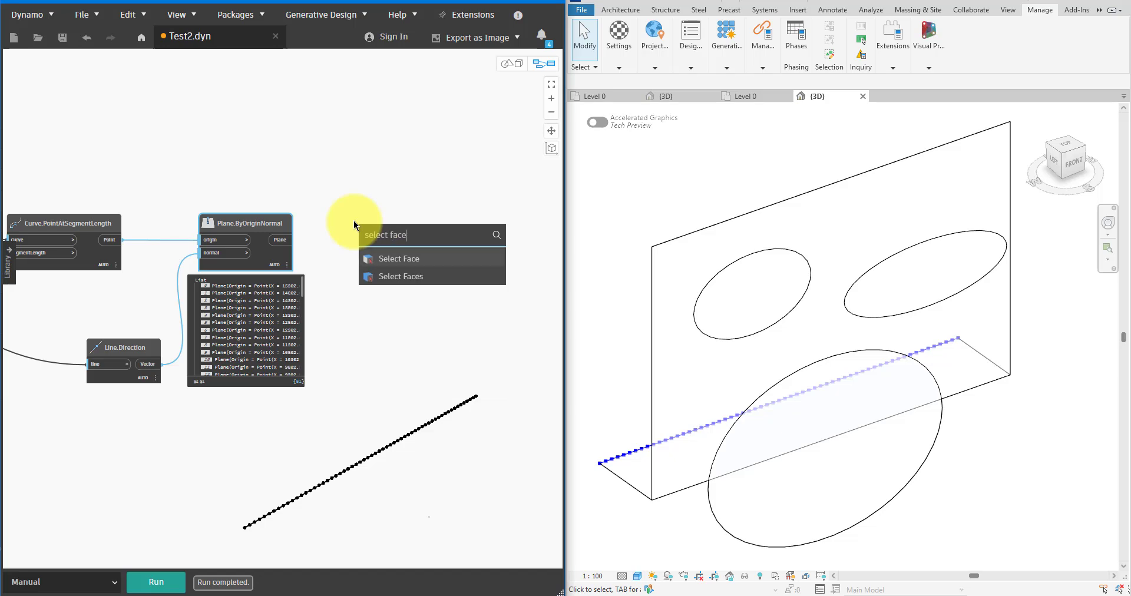
pyautogui.click(388, 257)
pyautogui.click(410, 283)
pyautogui.click(690, 303)
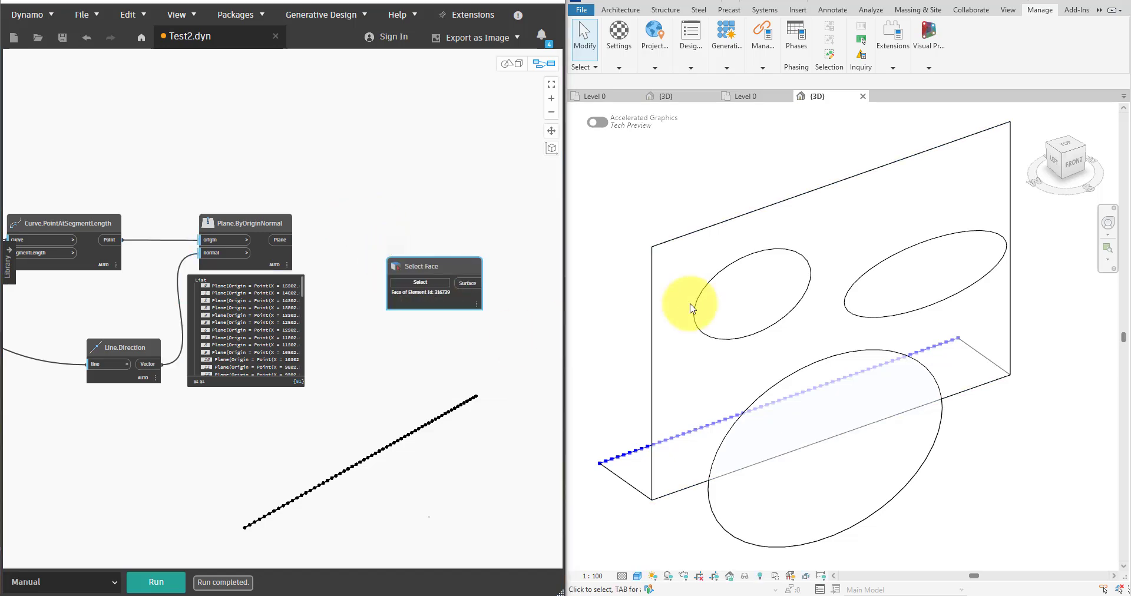
pyautogui.moveTo(422, 268); pyautogui.dragTo(236, 139)
# - Add a Geometry.Intersect node and connect the selected surface to geometry and the planes to other
pyautogui.doubleClick(411, 214)
pyautogui.write('Intersect')
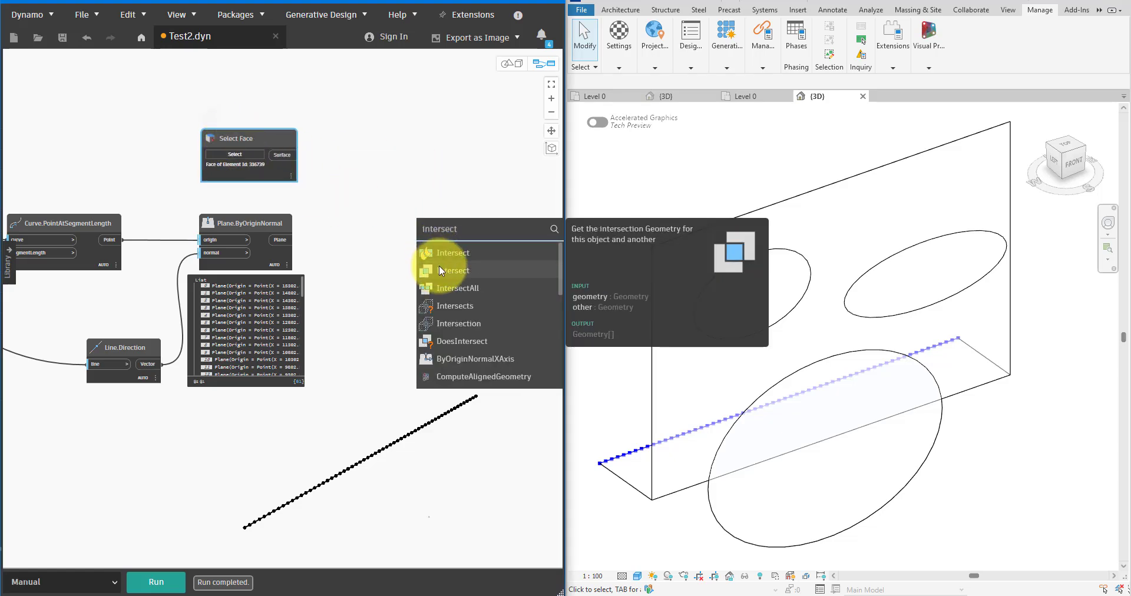
pyautogui.click(437, 254)
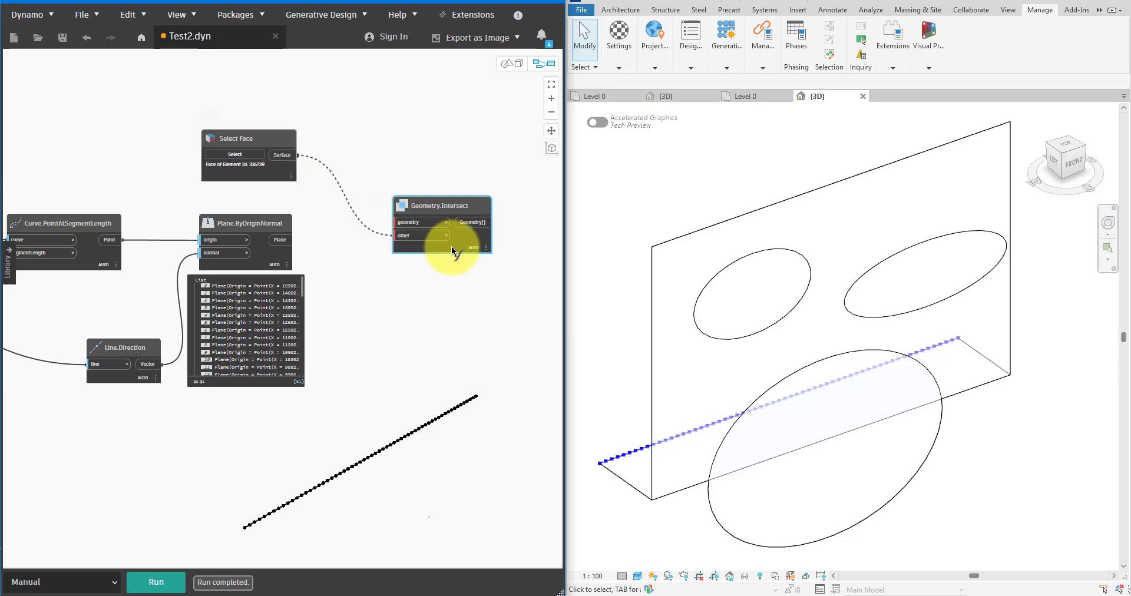
pyautogui.click(419, 223)
pyautogui.click(395, 237)
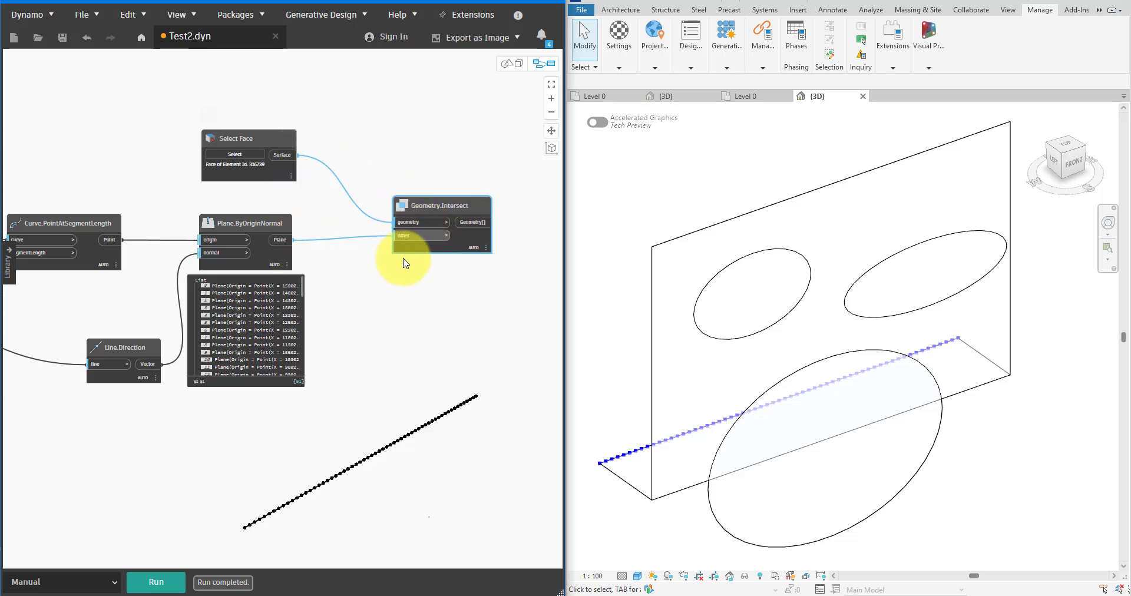
# - Run the graph and check the Geometry.Intersect output list
pyautogui.click(172, 583)
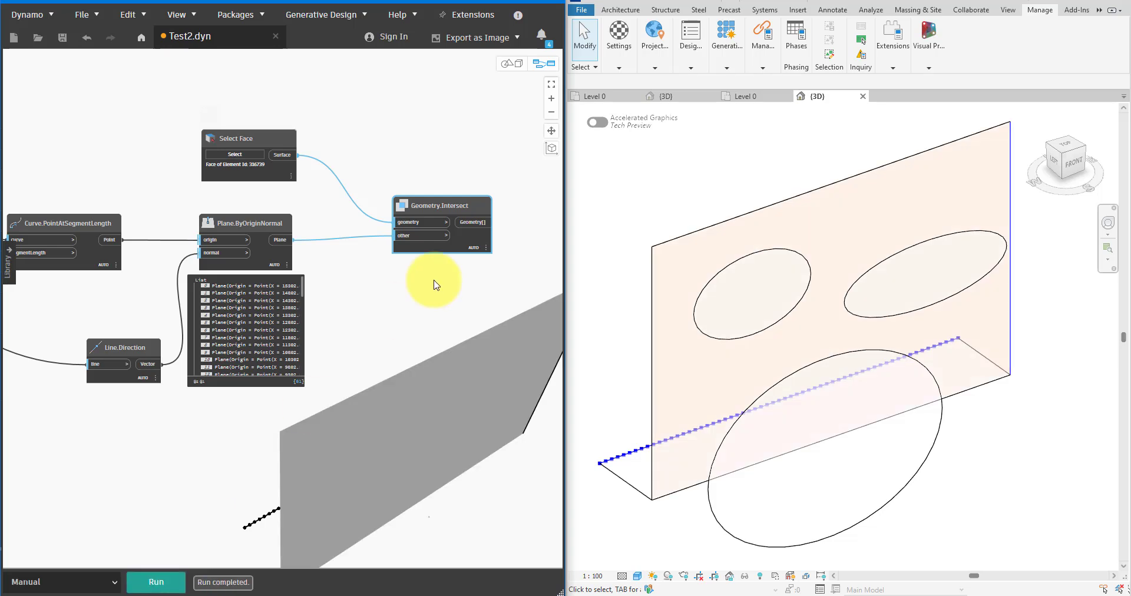
pyautogui.moveTo(479, 245)
pyautogui.scroll(2, 500, 248)
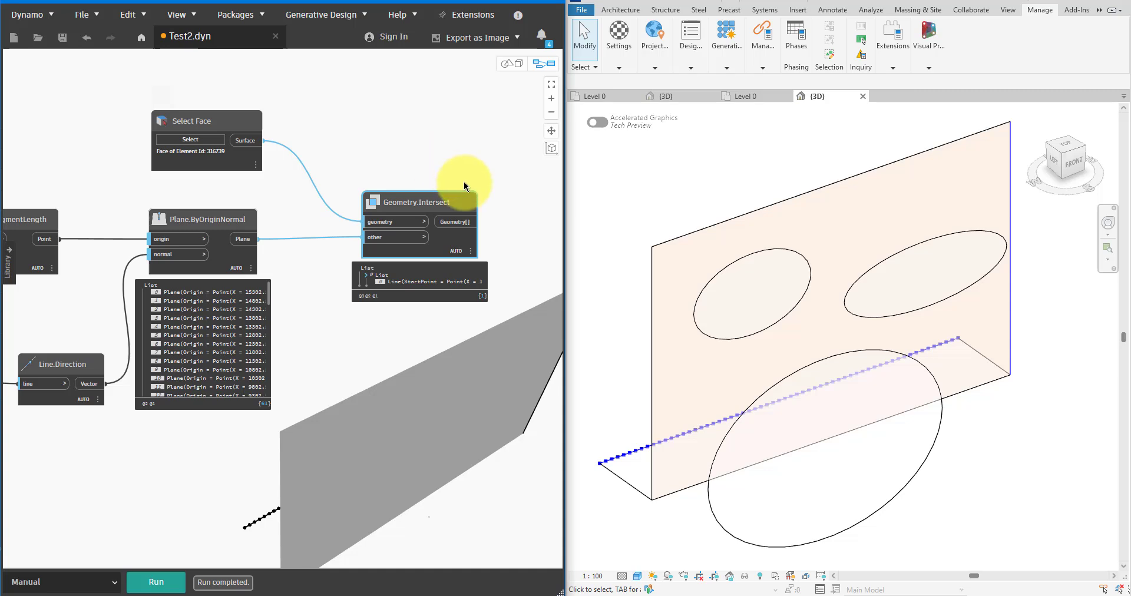
# - Set the Geometry.Intersect node's lacing to Longest, run the graph and check its output list
pyautogui.rightClick(440, 236)
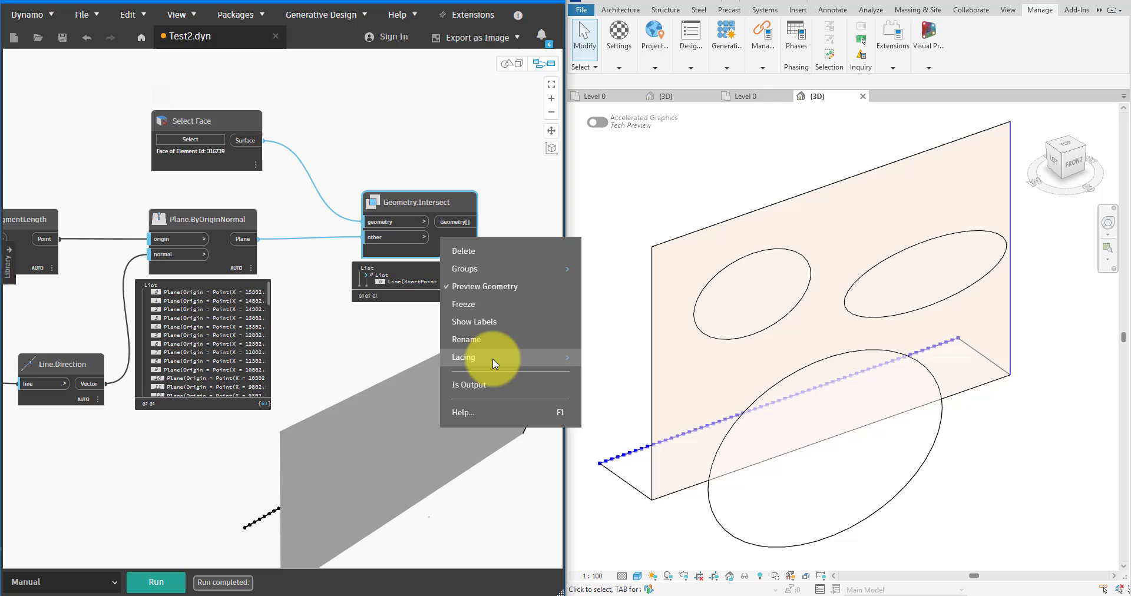
pyautogui.moveTo(493, 357)
pyautogui.click(624, 386)
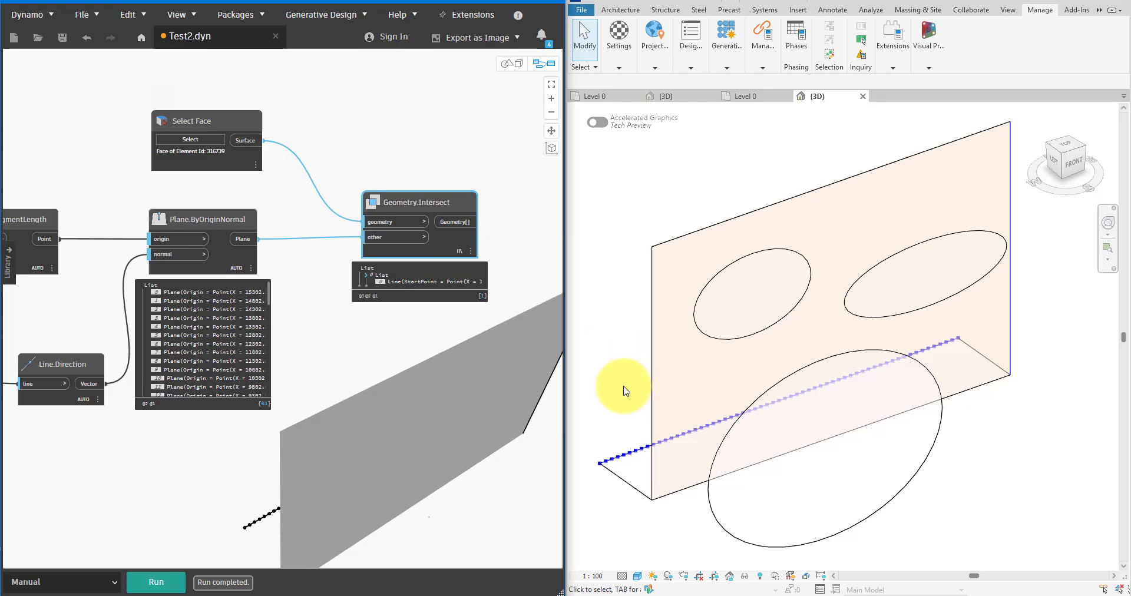
pyautogui.click(157, 582)
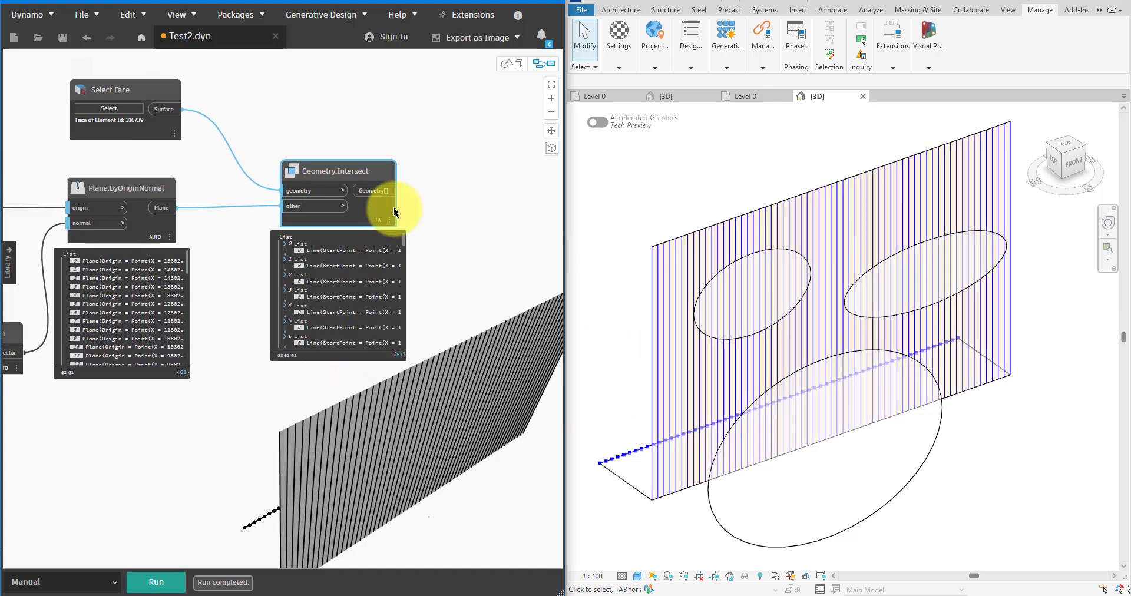
pyautogui.scroll(4, 418, 220)
pyautogui.scroll(-2, 262, 330)
pyautogui.scroll(-2, 262, 336)
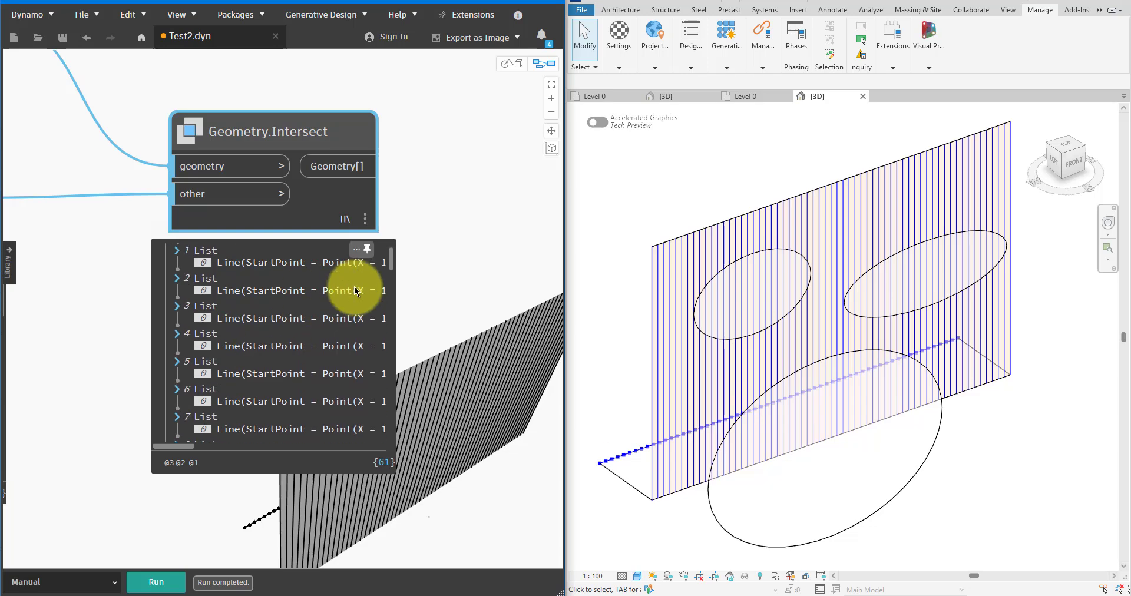
pyautogui.scroll(-5, 449, 273)
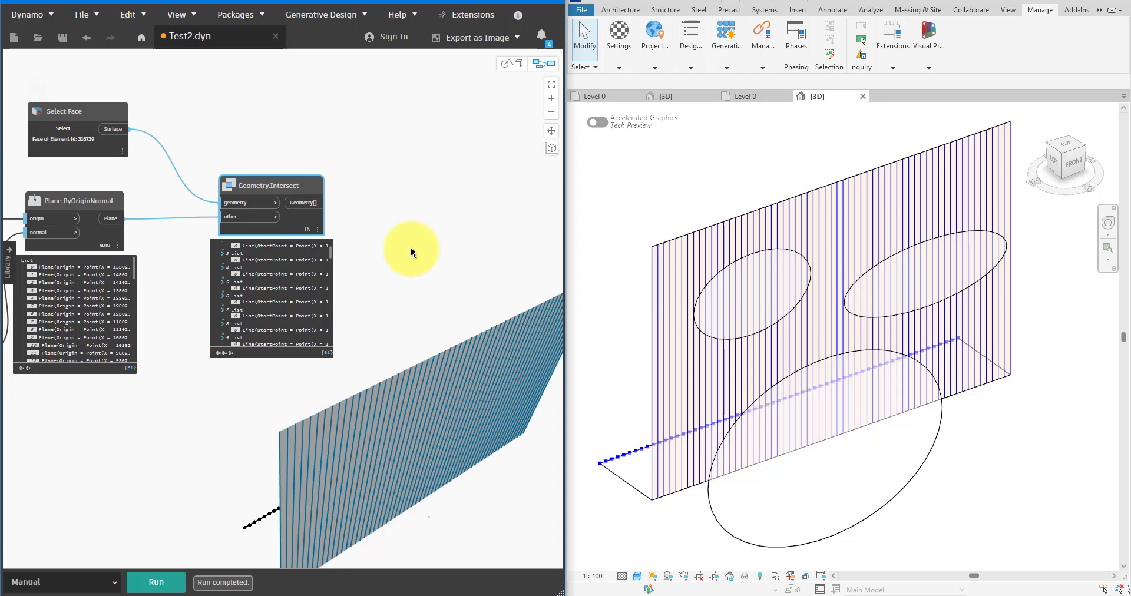
# - Add a List.Flatten node beside Geometry.Intersect and connect the intersection geometry to its list input
pyautogui.rightClick(411, 248)
pyautogui.write('flatt')
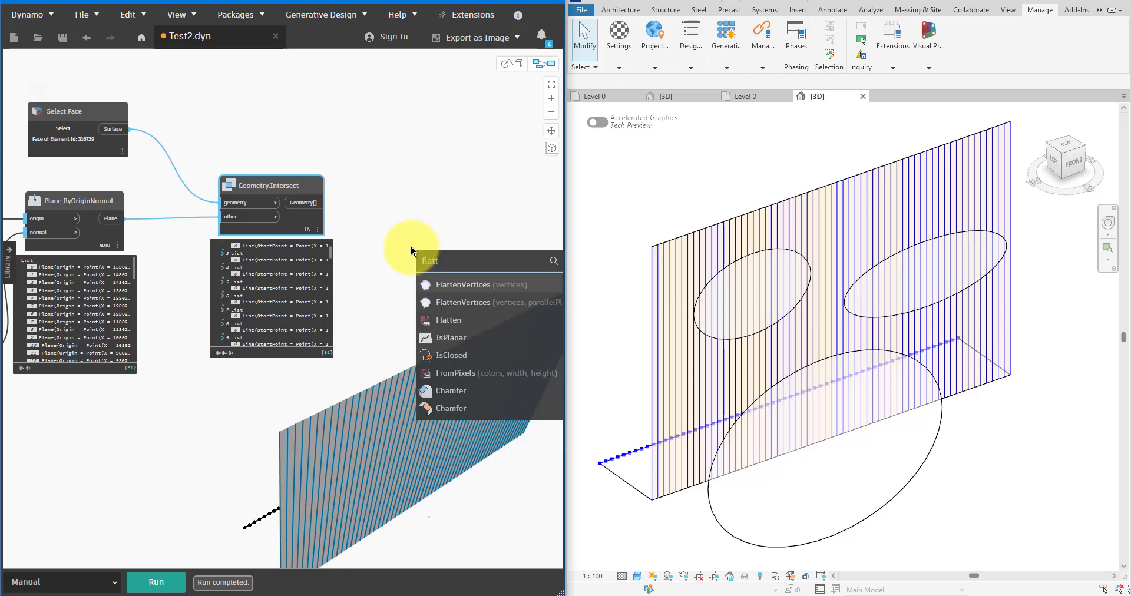
pyautogui.click(445, 318)
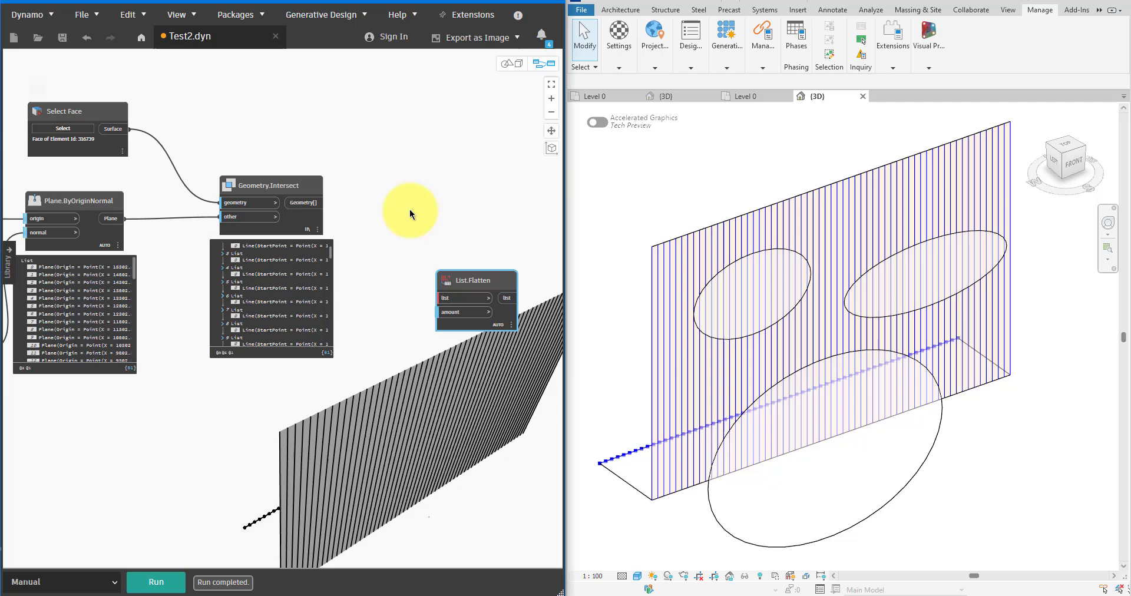
pyautogui.moveTo(314, 205); pyautogui.dragTo(415, 206)
pyautogui.moveTo(464, 268); pyautogui.dragTo(312, 260, button='middle')
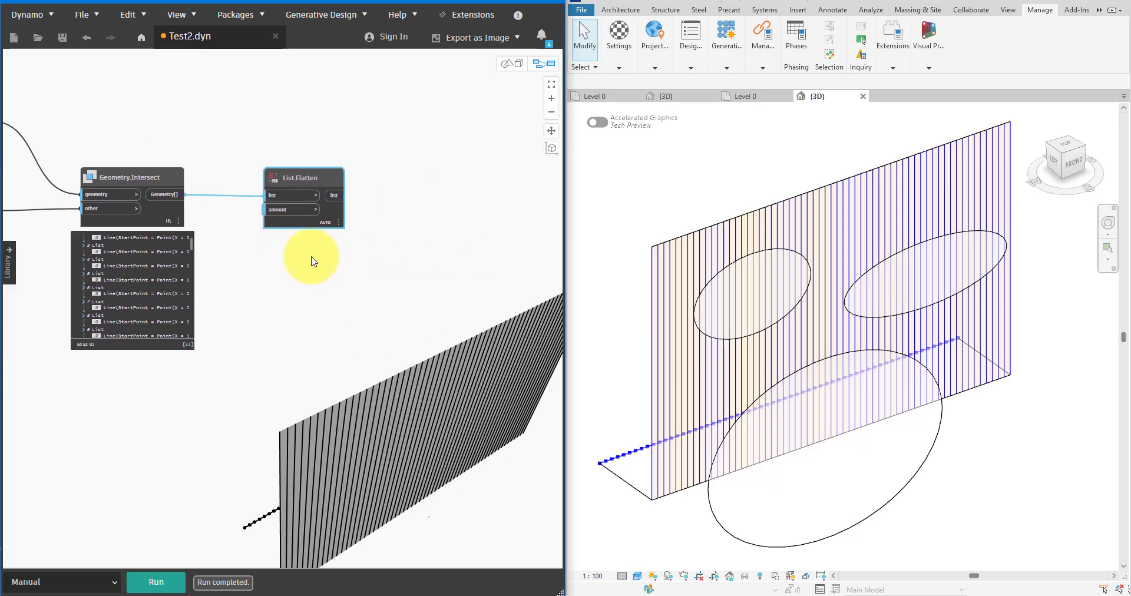
# - Pin the List.Flatten output preview and run the graph to check the flattened lines
pyautogui.scroll(2, 343, 254)
pyautogui.moveTo(323, 208)
pyautogui.click(325, 233)
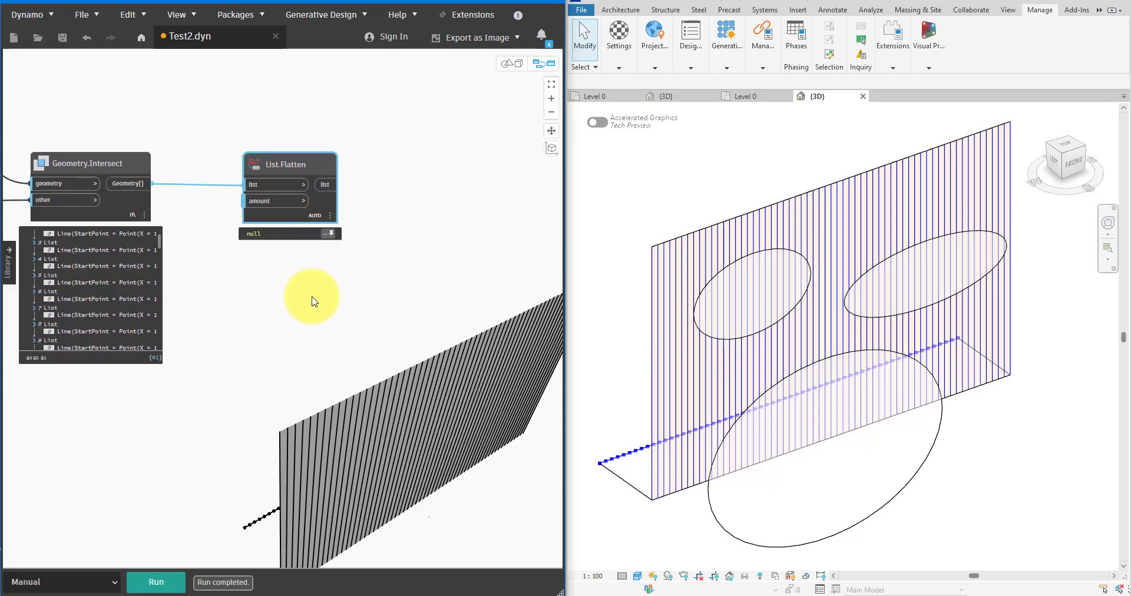
pyautogui.click(155, 581)
pyautogui.moveTo(324, 291)
pyautogui.scroll(1, 390, 243)
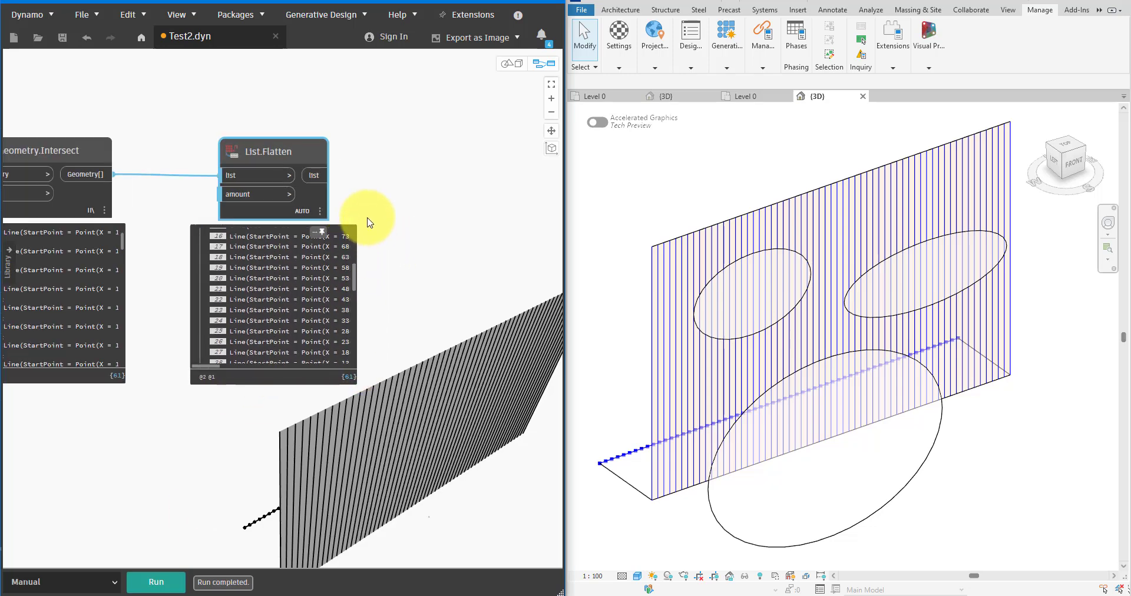
# - Add a List.IsEmpty node, connect the flattened list to it and place it beside List.Flatten
pyautogui.rightClick(414, 211)
pyautogui.write('isemp')
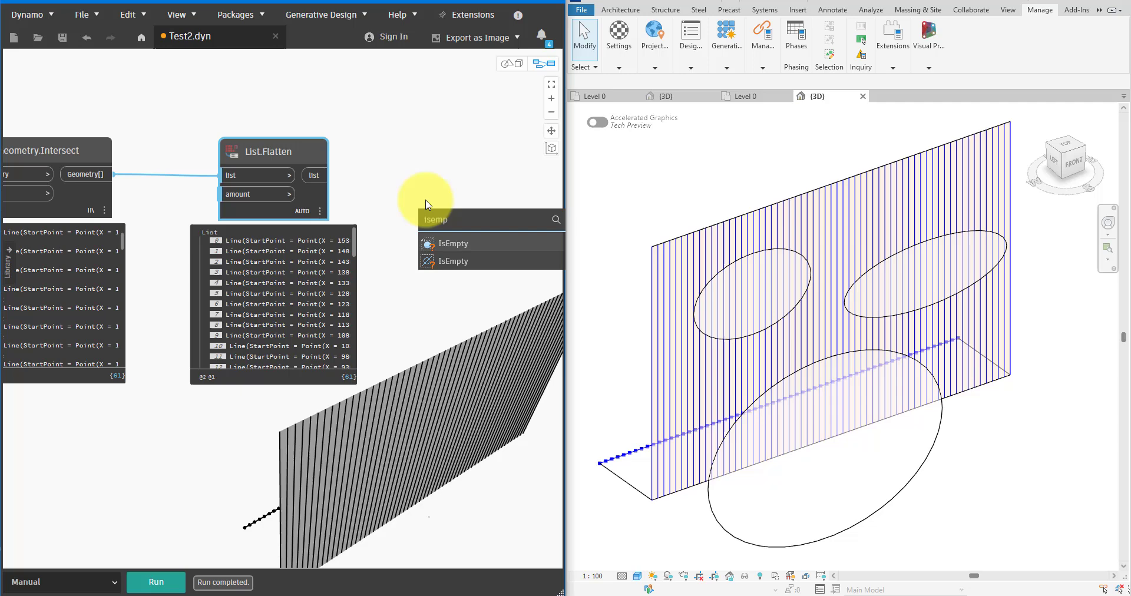
pyautogui.click(451, 264)
pyautogui.click(318, 176)
pyautogui.click(460, 302)
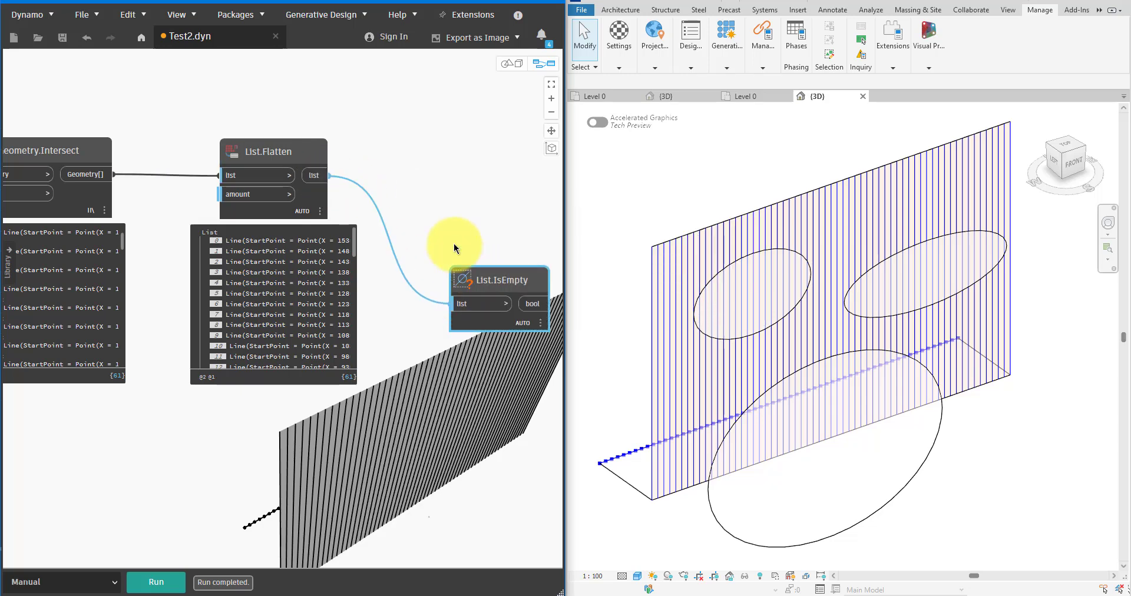
pyautogui.moveTo(484, 282); pyautogui.dragTo(454, 238)
# - Add a List.FilterByBoolMask node and connect the flattened list to list and the List.IsEmpty result to mask
pyautogui.rightClick(460, 182)
pyautogui.write('mask')
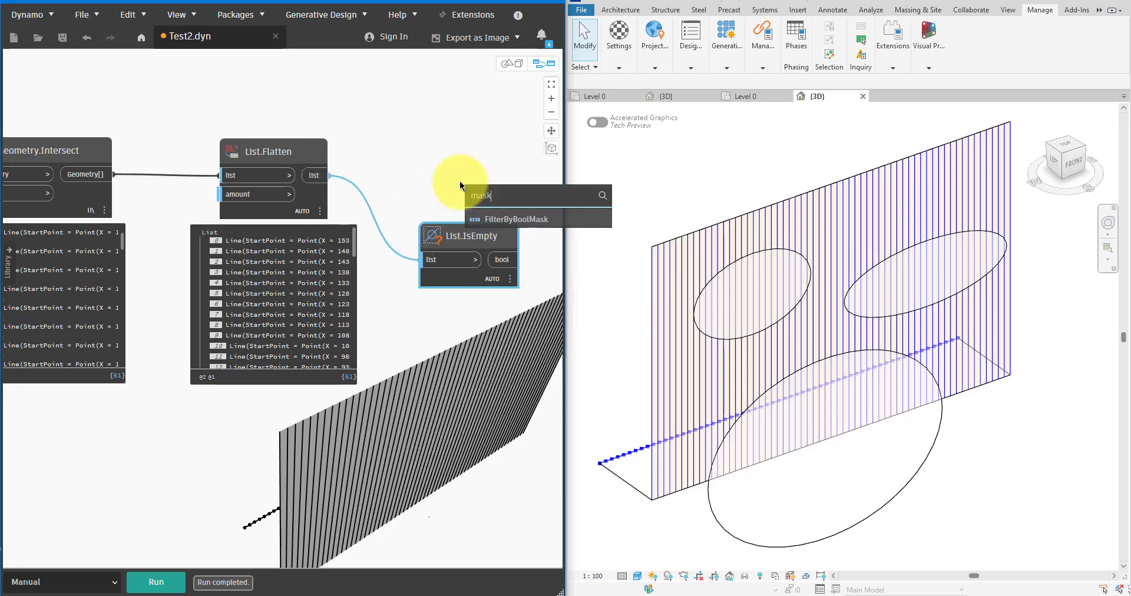
pyautogui.click(485, 216)
pyautogui.moveTo(422, 216); pyautogui.dragTo(252, 240, button='middle')
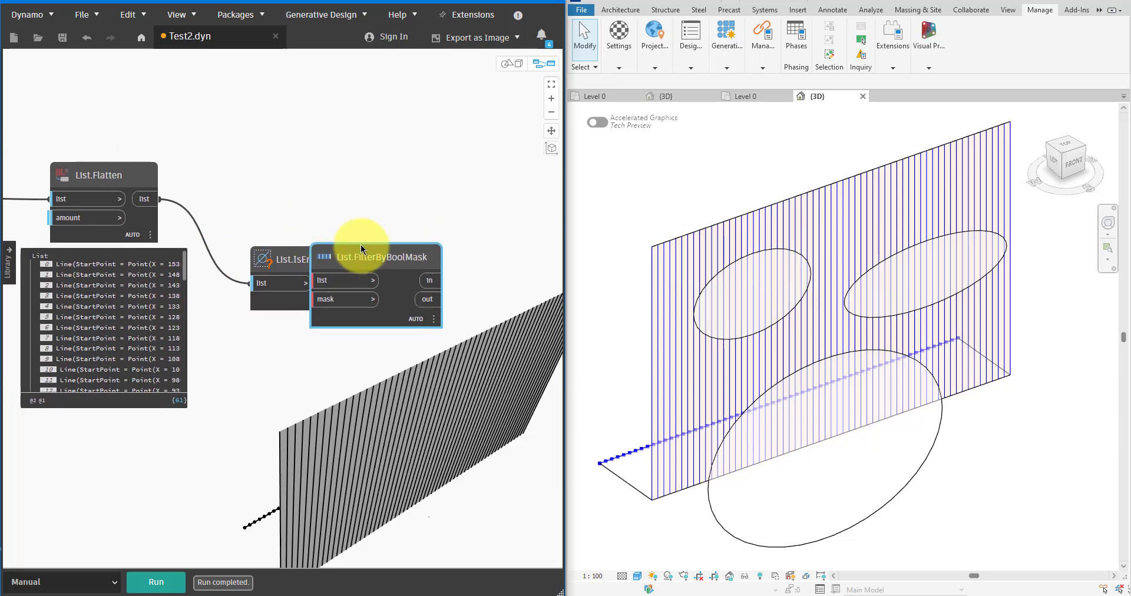
pyautogui.moveTo(369, 250); pyautogui.dragTo(415, 185)
pyautogui.moveTo(380, 232); pyautogui.dragTo(261, 258)
pyautogui.moveTo(162, 205); pyautogui.dragTo(379, 177)
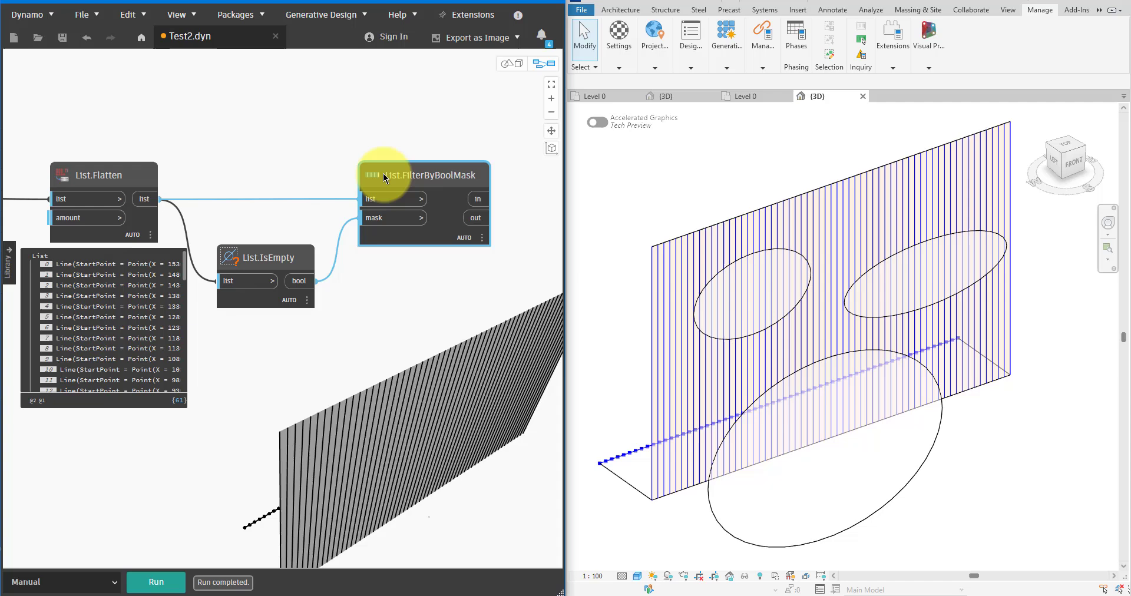
pyautogui.click(152, 583)
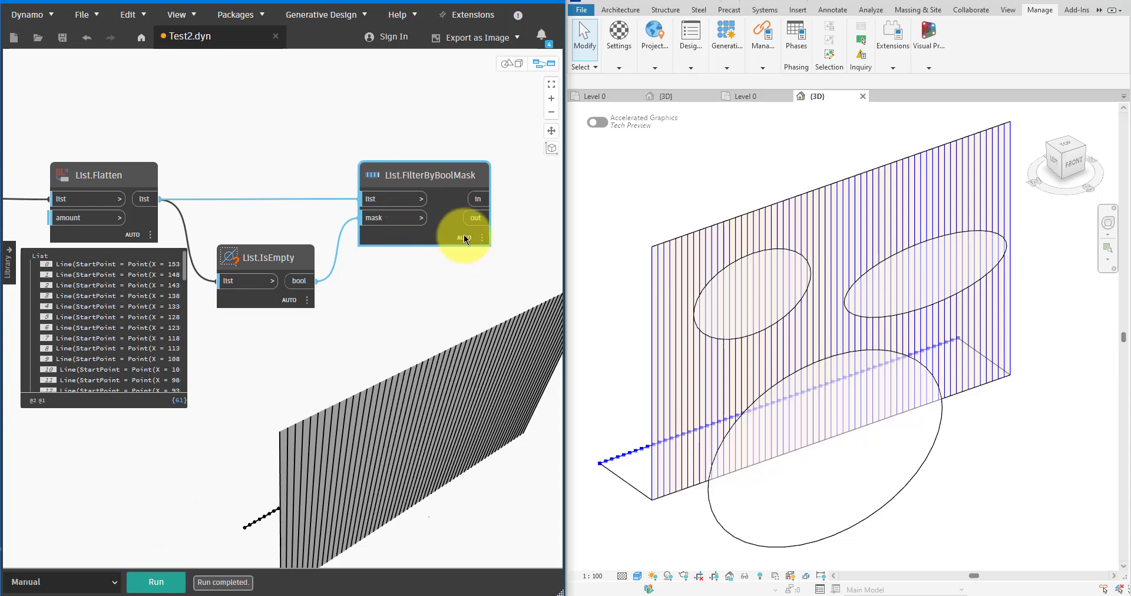
pyautogui.moveTo(465, 236)
pyautogui.click(484, 255)
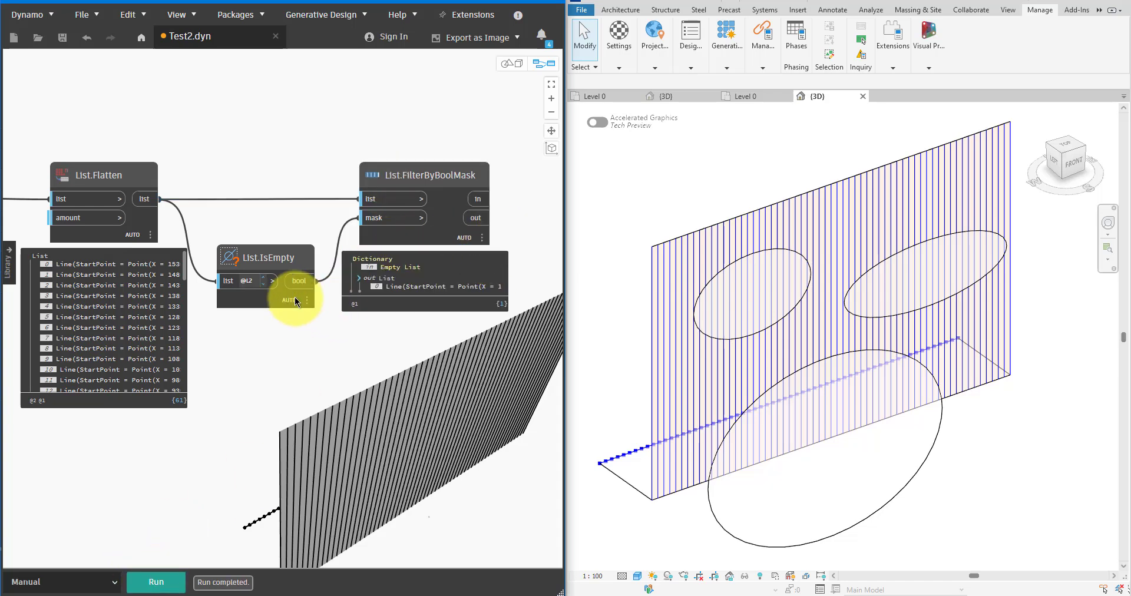
pyautogui.click(295, 300)
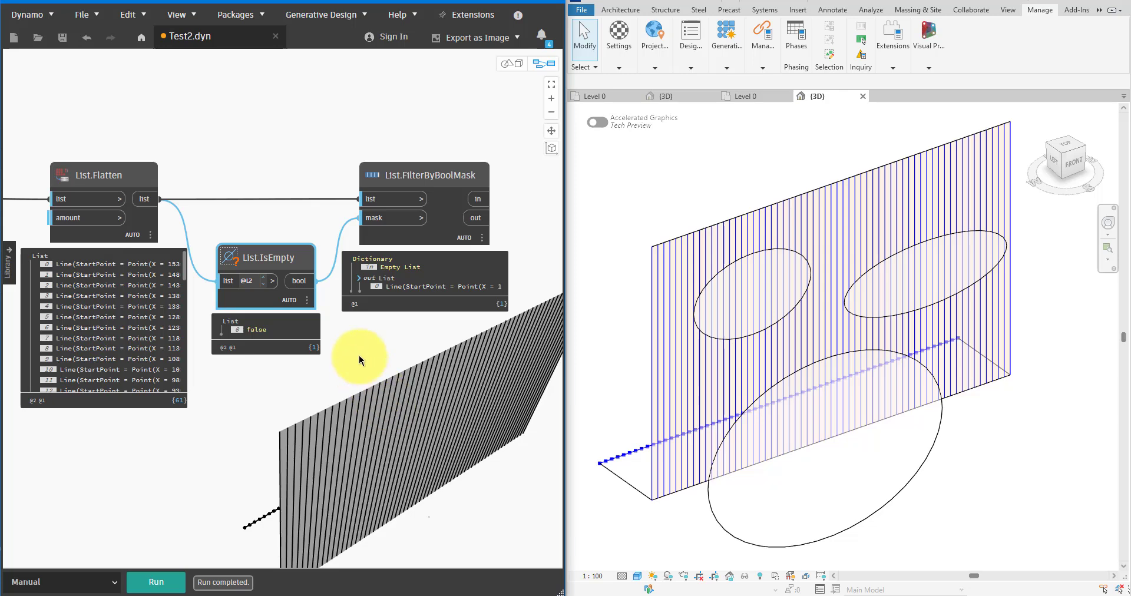
pyautogui.moveTo(131, 221); pyautogui.dragTo(272, 221, button='middle')
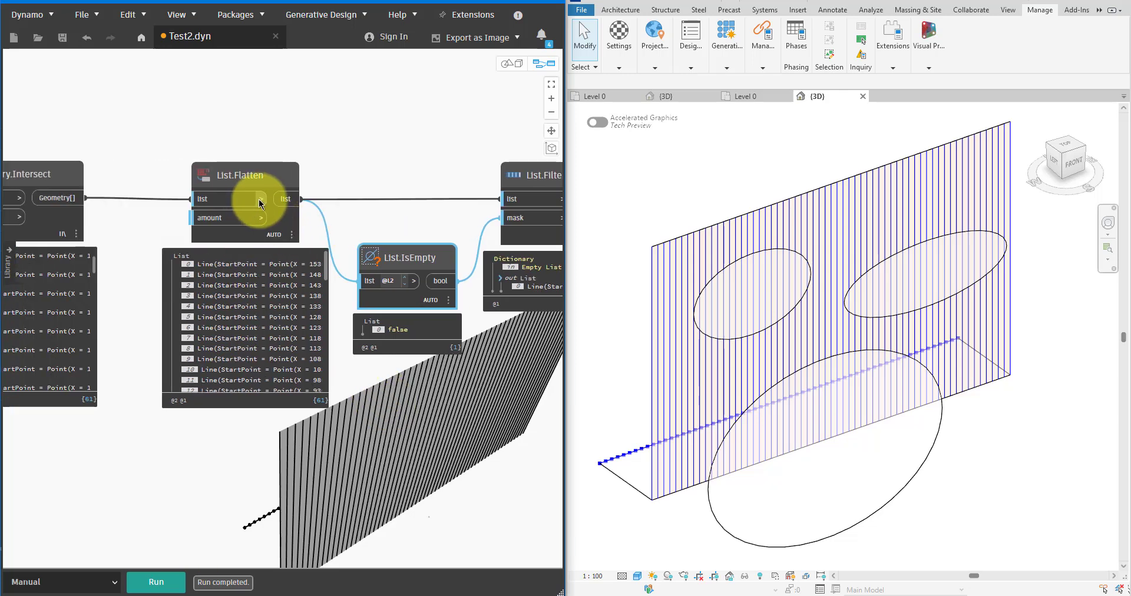
pyautogui.click(260, 200)
pyautogui.click(131, 205)
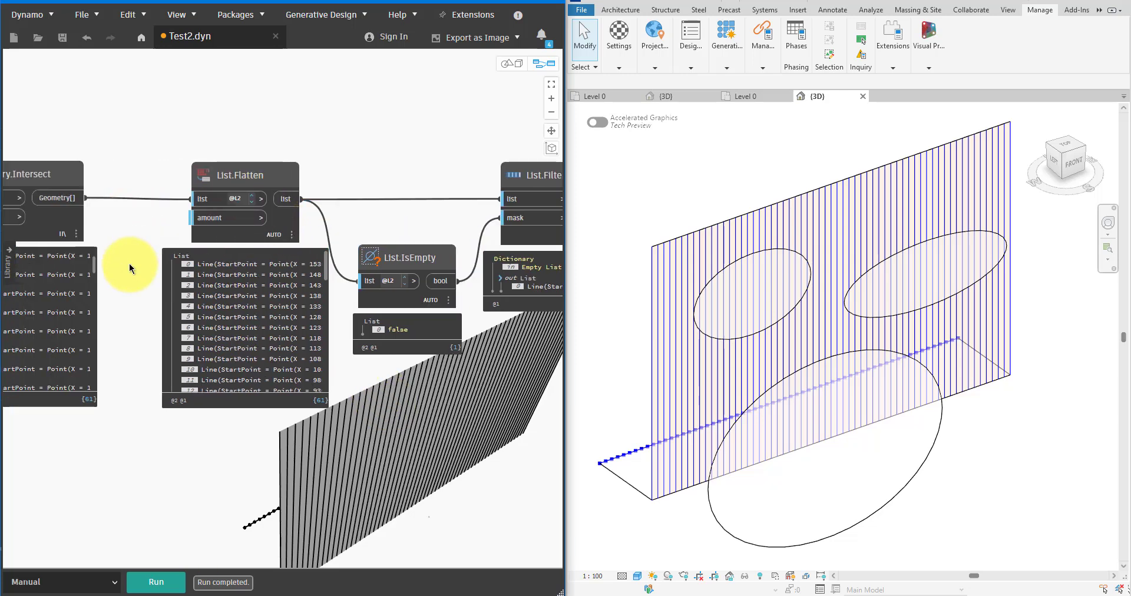
pyautogui.click(156, 583)
pyautogui.hscroll(7, 222, 378)
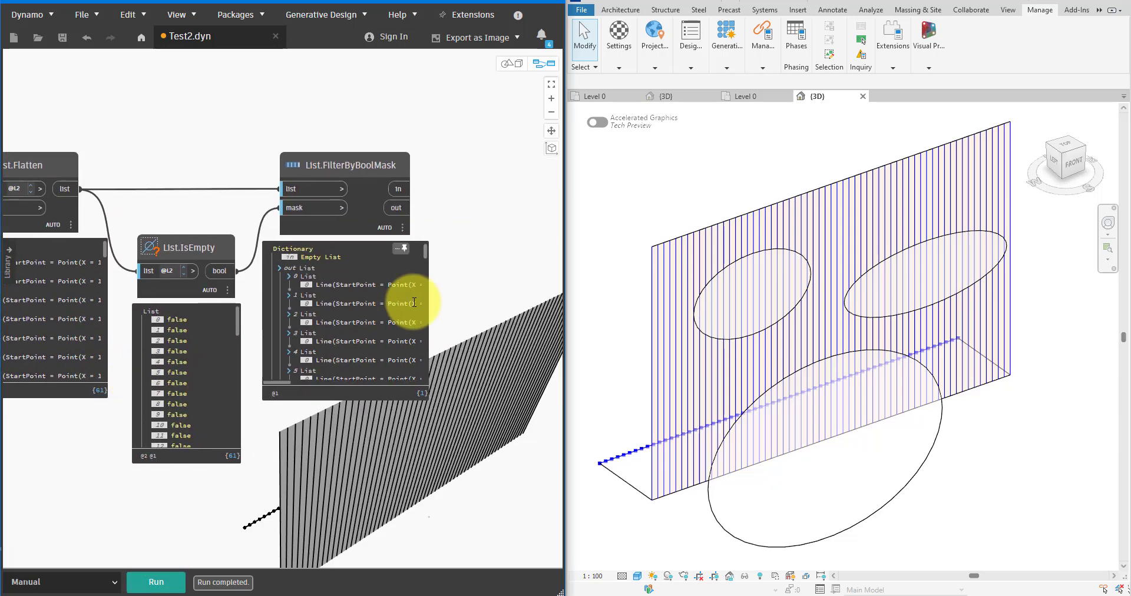
# - Add a PolyCurve.ByJoinedCurves node and connect the out result of List.FilterByBoolMask to its curves input
pyautogui.scroll(-3, 451, 298)
pyautogui.moveTo(452, 298); pyautogui.dragTo(294, 306, button='middle')
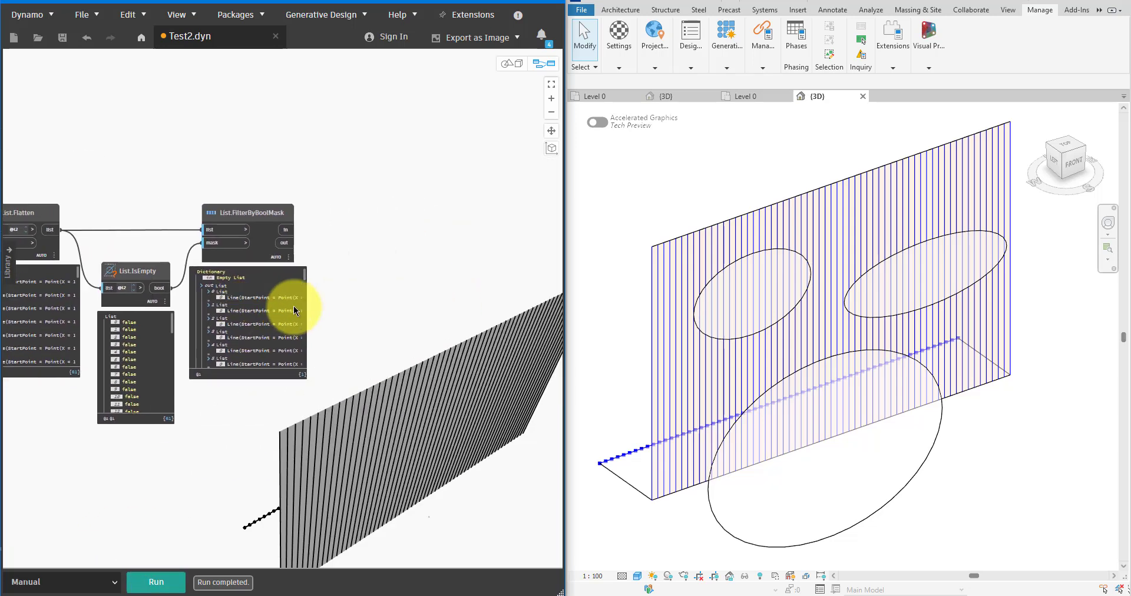
pyautogui.click(239, 247)
pyautogui.rightClick(370, 244)
pyautogui.write('join')
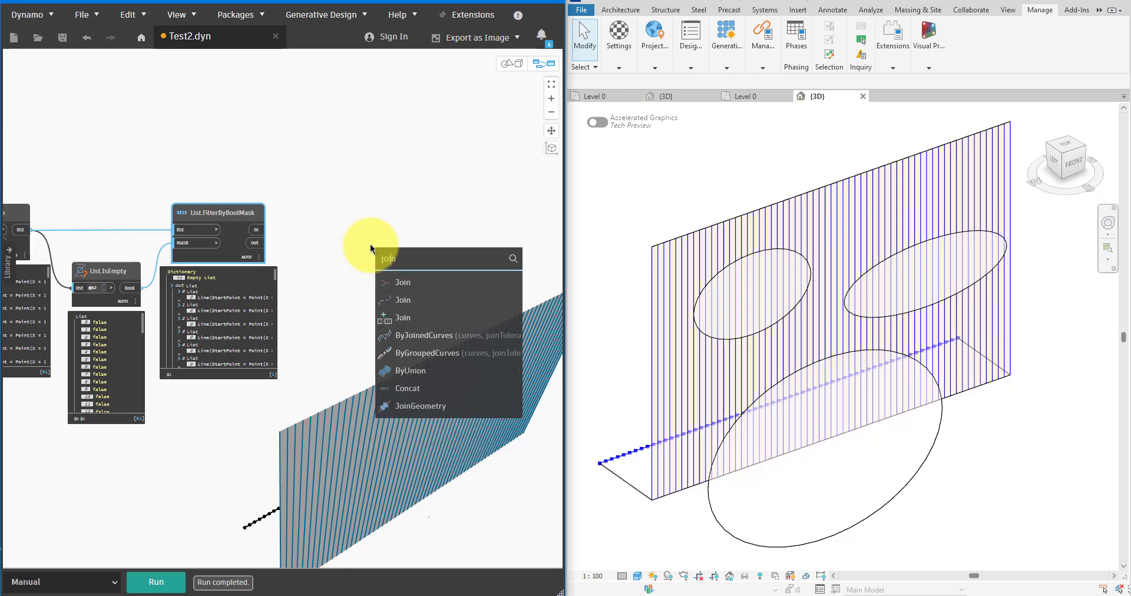
pyautogui.click(444, 335)
pyautogui.moveTo(465, 347); pyautogui.dragTo(376, 231)
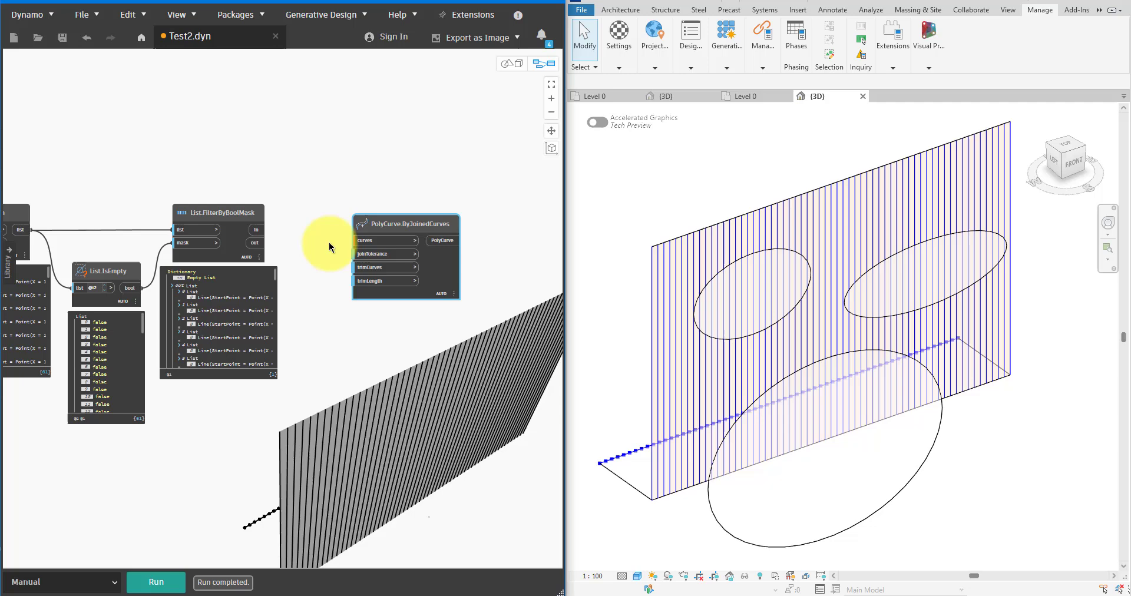
pyautogui.scroll(2, 329, 241)
pyautogui.moveTo(243, 243); pyautogui.dragTo(360, 240)
# - Run the graph with the PolyCurve.ByJoinedCurves output pinned, move the node closer to the filter and save the file
pyautogui.click(156, 582)
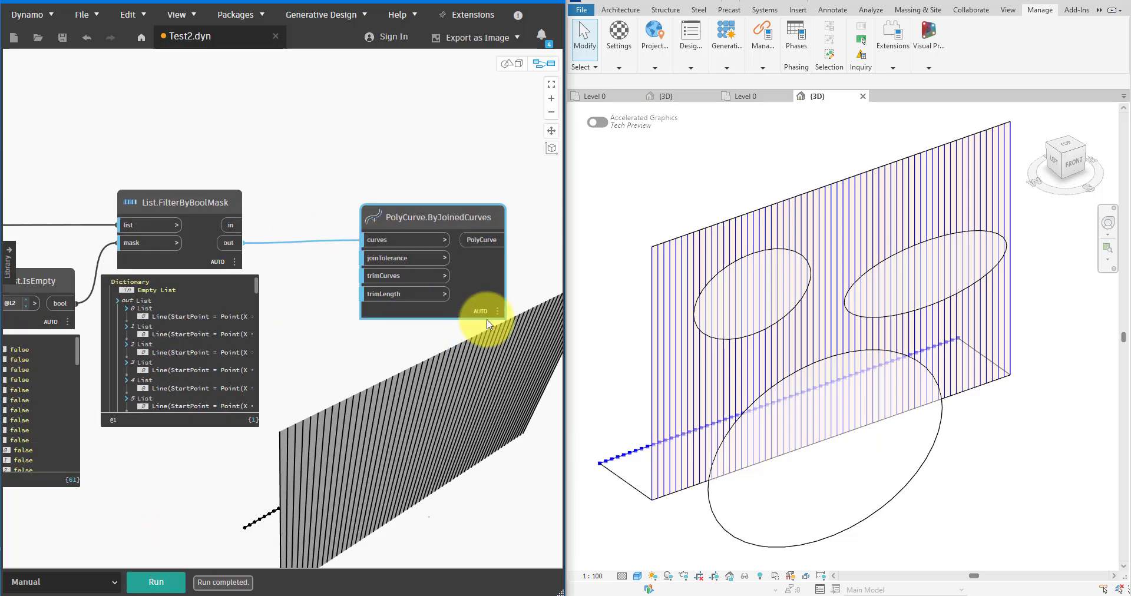
pyautogui.moveTo(487, 316)
pyautogui.moveTo(469, 290); pyautogui.dragTo(416, 290)
pyautogui.moveTo(408, 255); pyautogui.dragTo(263, 182, button='middle')
pyautogui.hotkey('ctrl', 's')
# - Add a Geometry.Explode node and connect the PolyCurve output to its geometry input
pyautogui.rightClick(346, 224)
pyautogui.write('explode')
pyautogui.click(375, 265)
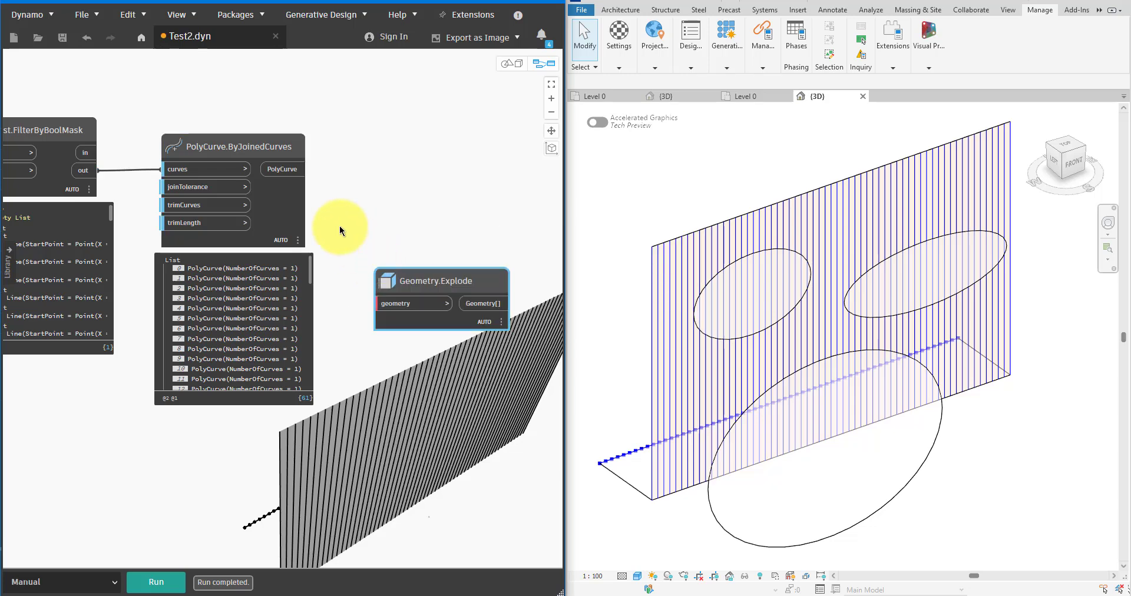
pyautogui.click(401, 291)
# - Run the graph, pin the Geometry.Explode output and align the node with PolyCurve.ByJoinedCurves
pyautogui.click(165, 582)
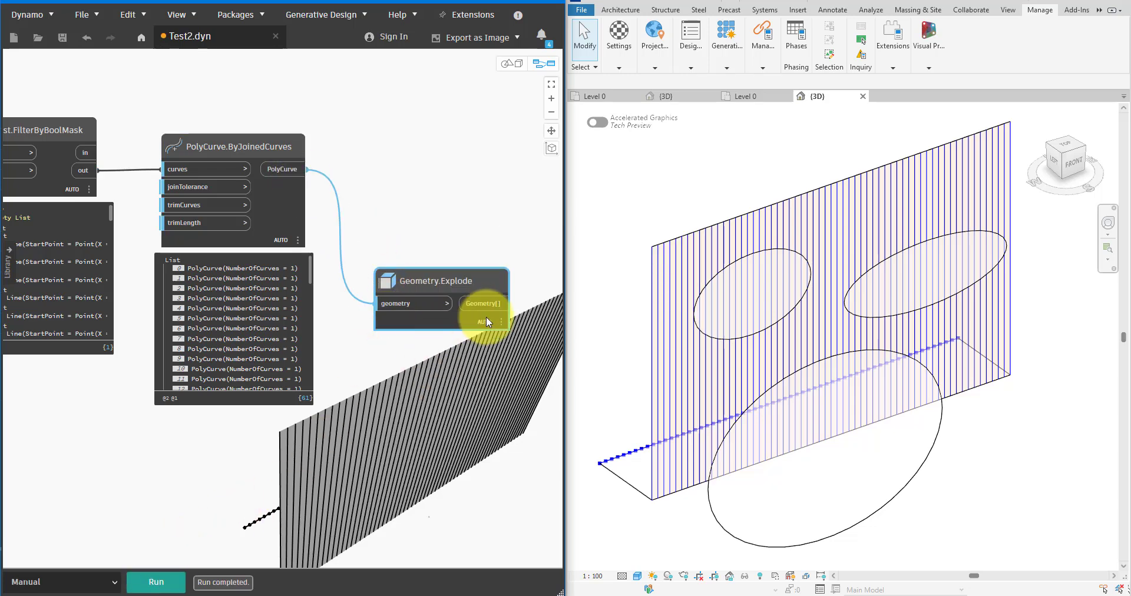
pyautogui.moveTo(501, 346)
pyautogui.moveTo(457, 319); pyautogui.dragTo(428, 187)
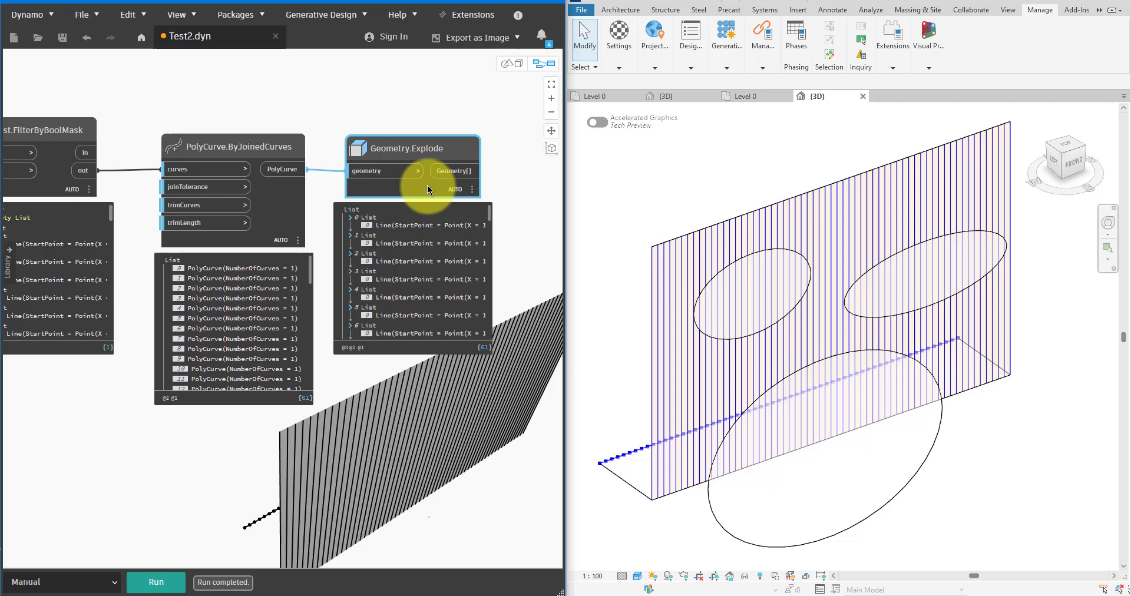
# - Add a second List.Flatten node fed by Geometry.Explode and run the graph with its output list pinned
pyautogui.moveTo(436, 189); pyautogui.dragTo(248, 190, button='middle')
pyautogui.rightClick(426, 232)
pyautogui.write('flatten')
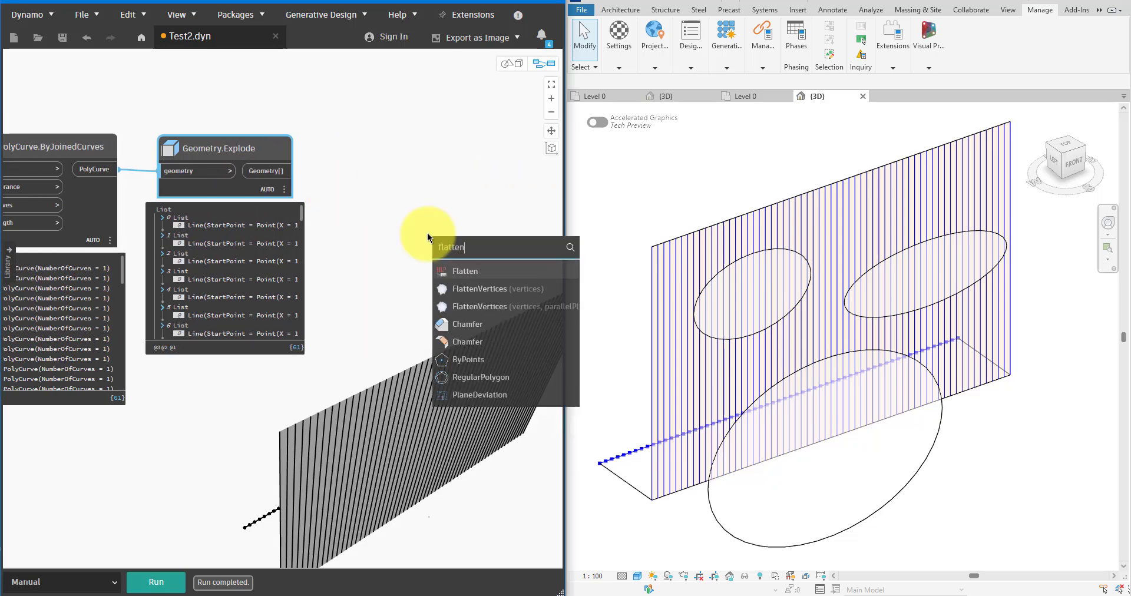
pyautogui.press('Return')
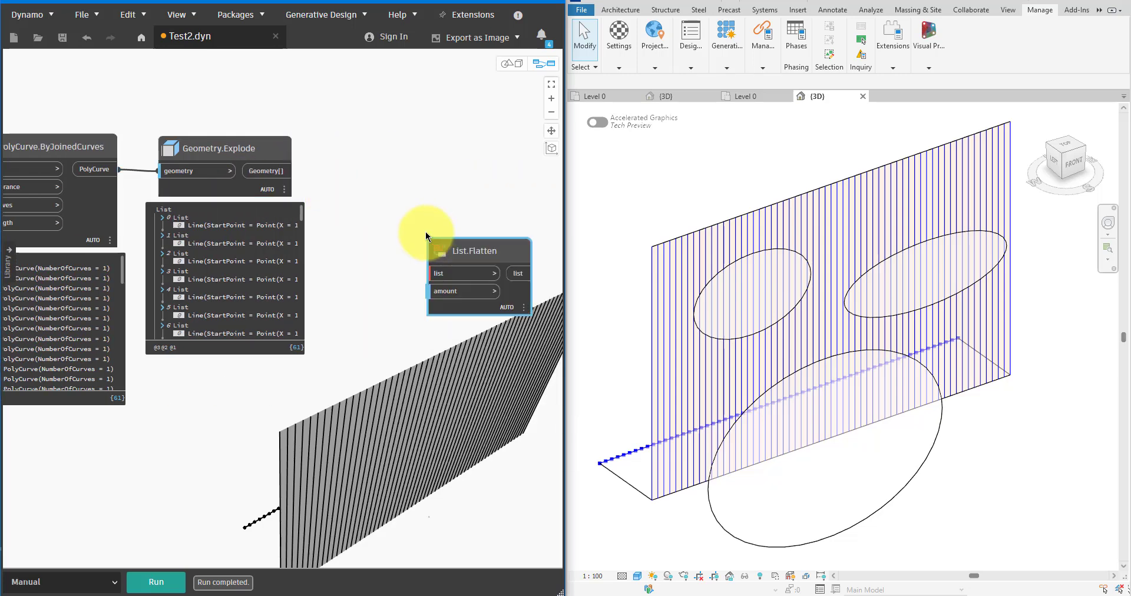
pyautogui.moveTo(287, 174); pyautogui.dragTo(388, 234)
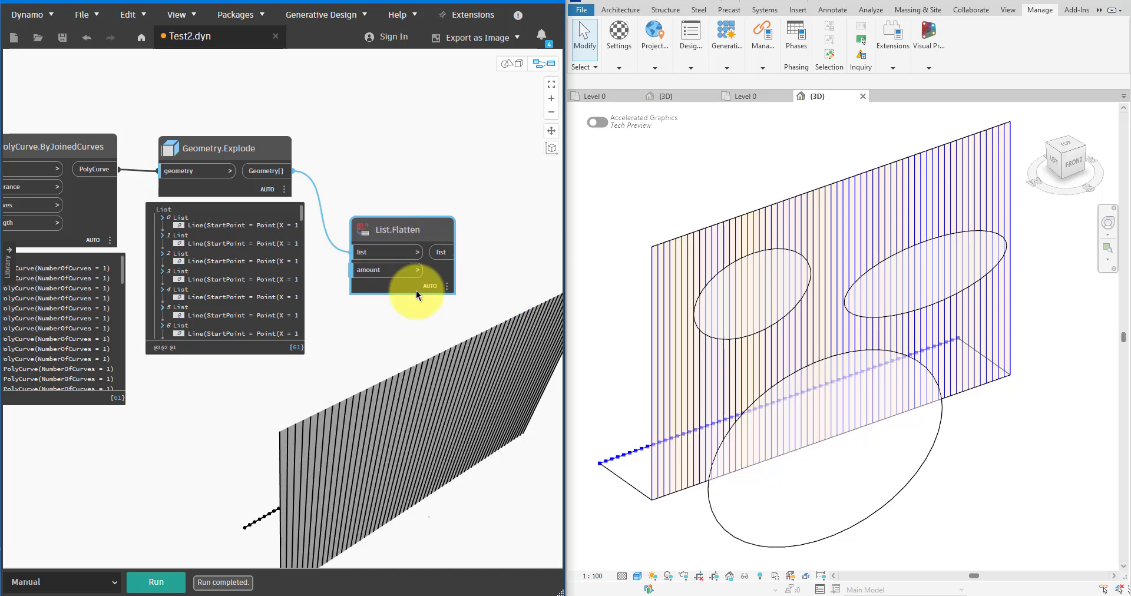
pyautogui.click(152, 580)
pyautogui.moveTo(487, 310); pyautogui.dragTo(351, 310, button='middle')
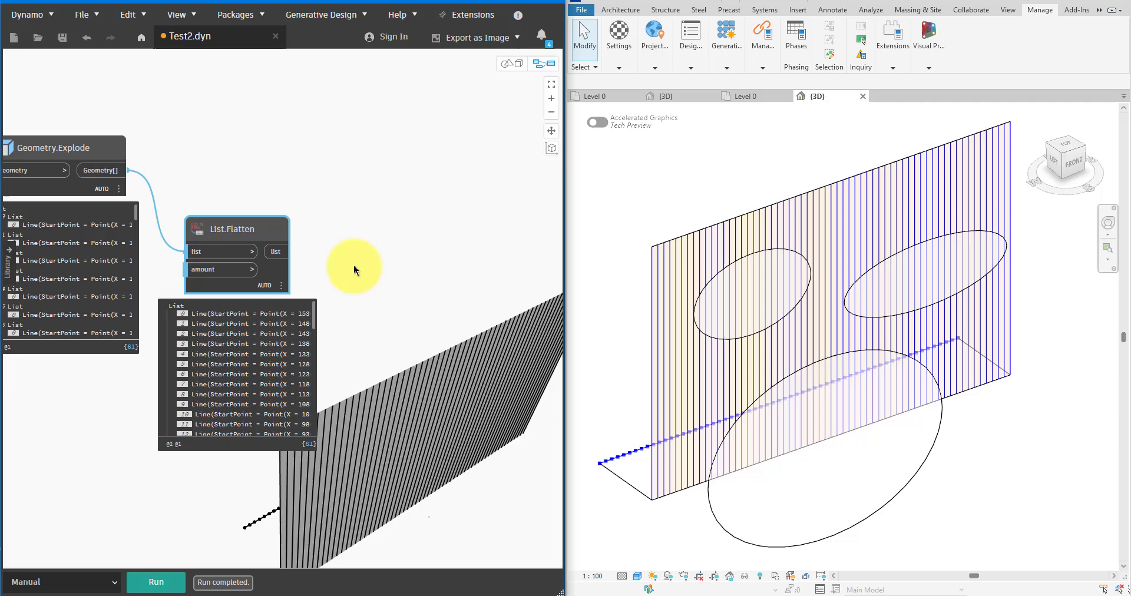
# - Add a Curve.Length node, connect the flattened lines to its curve input and place it beside List.Flatten
pyautogui.doubleClick(409, 242)
pyautogui.write('length')
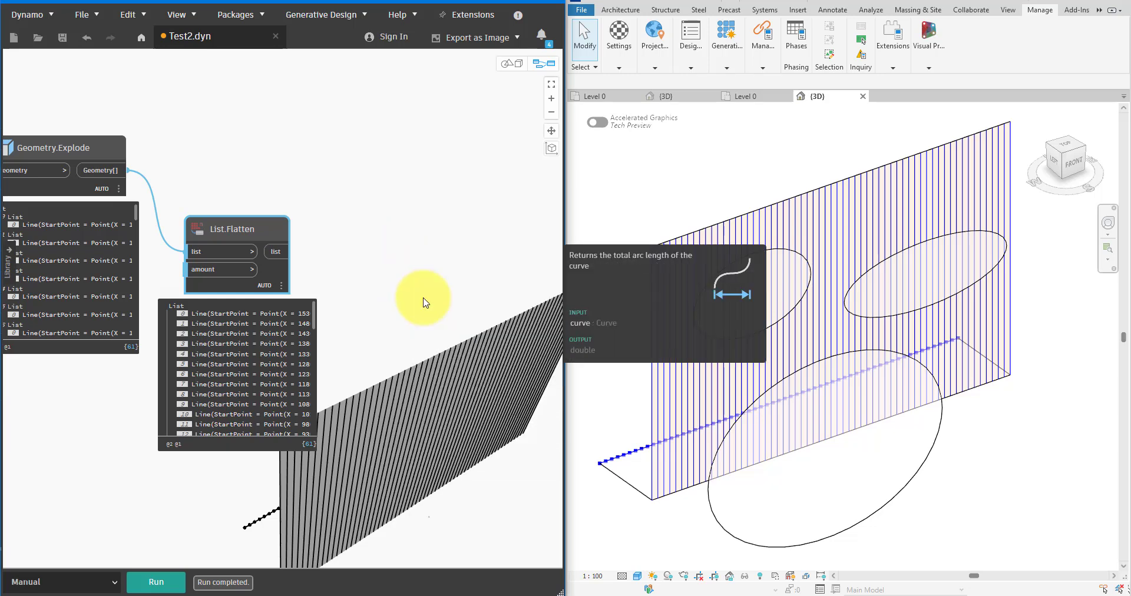
pyautogui.click(424, 297)
pyautogui.moveTo(291, 252); pyautogui.dragTo(425, 336)
pyautogui.moveTo(456, 292); pyautogui.dragTo(308, 268, button='middle')
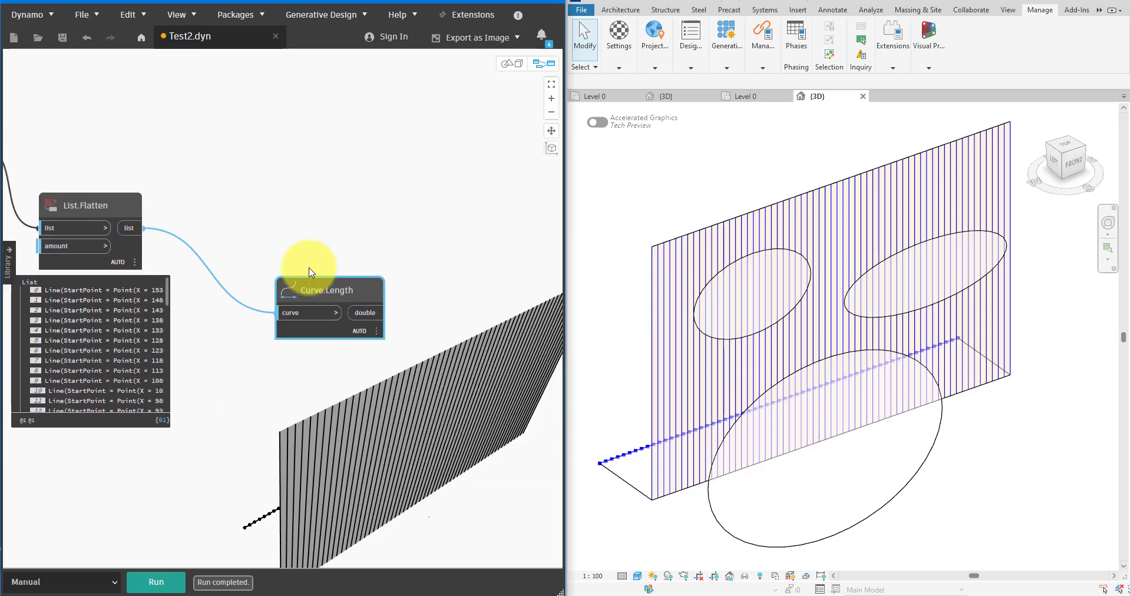
pyautogui.moveTo(324, 285); pyautogui.dragTo(290, 225)
# - Add a Range node beside Curve.Length and connect the curve lengths to its end input
pyautogui.doubleClick(352, 224)
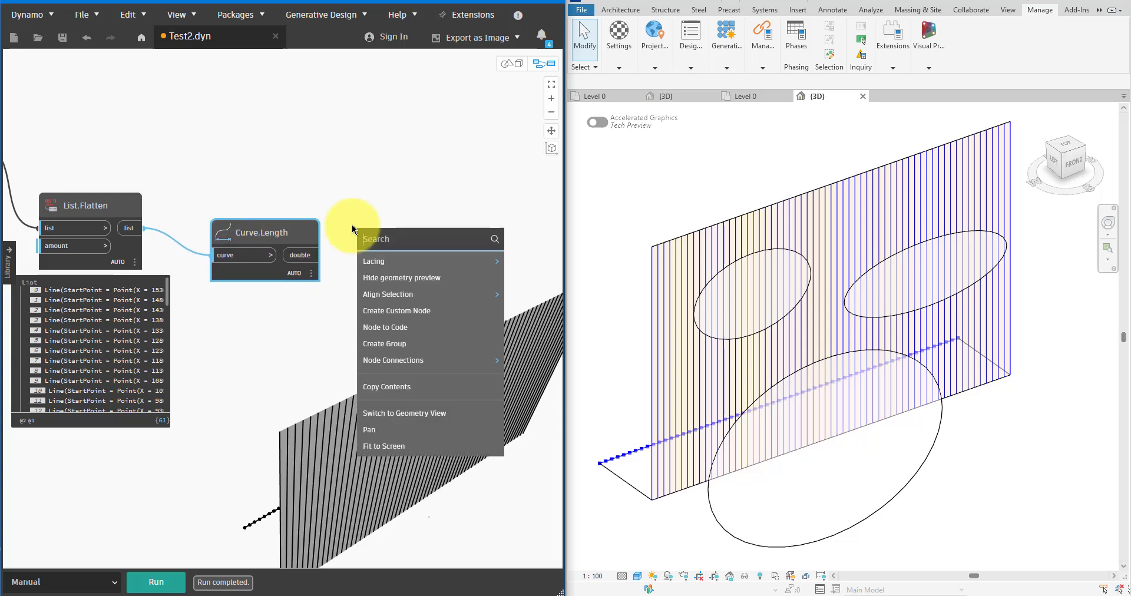
pyautogui.write('range')
pyautogui.click(390, 266)
pyautogui.moveTo(419, 284); pyautogui.dragTo(436, 220)
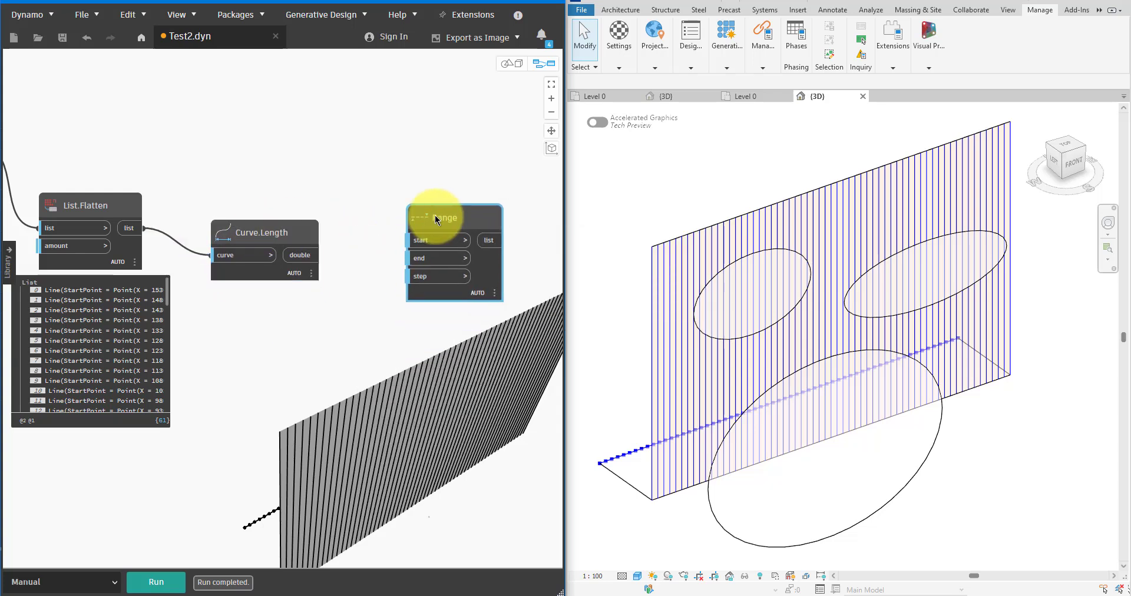
pyautogui.moveTo(321, 255); pyautogui.dragTo(416, 259)
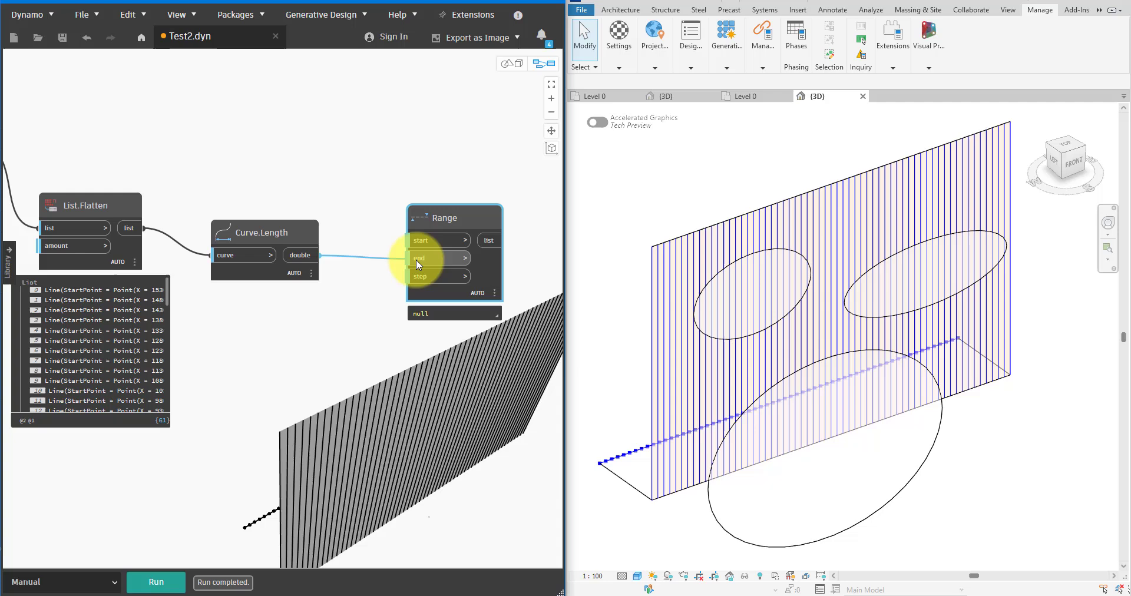
# - Feed a code block with the value 2000 into Range's step input and pin the Range output list
pyautogui.doubleClick(323, 318)
pyautogui.write('2000')
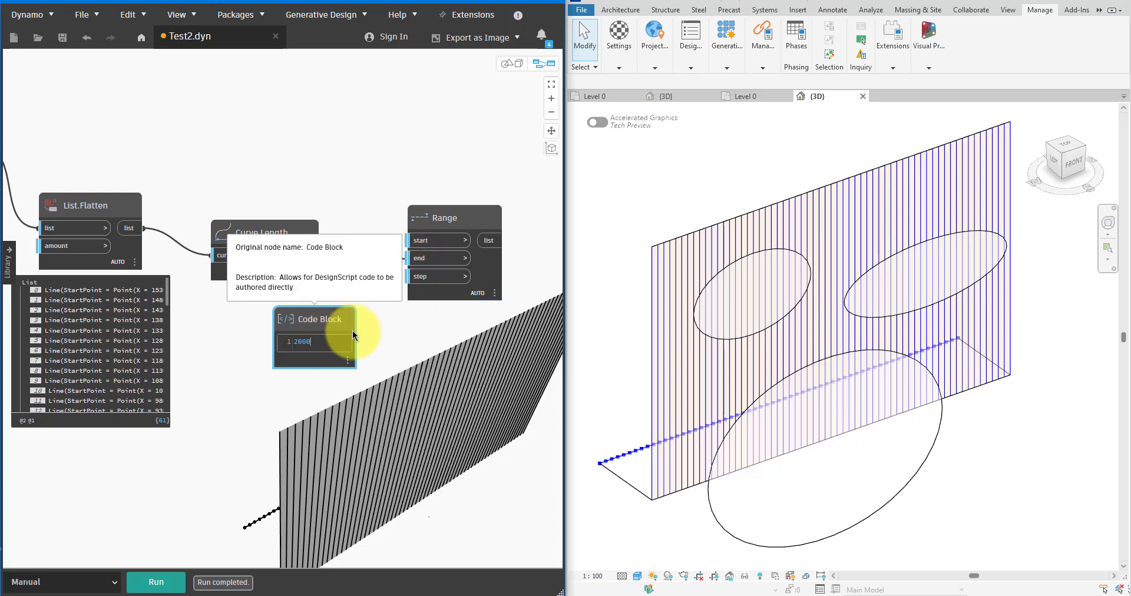
pyautogui.moveTo(338, 319); pyautogui.dragTo(419, 279)
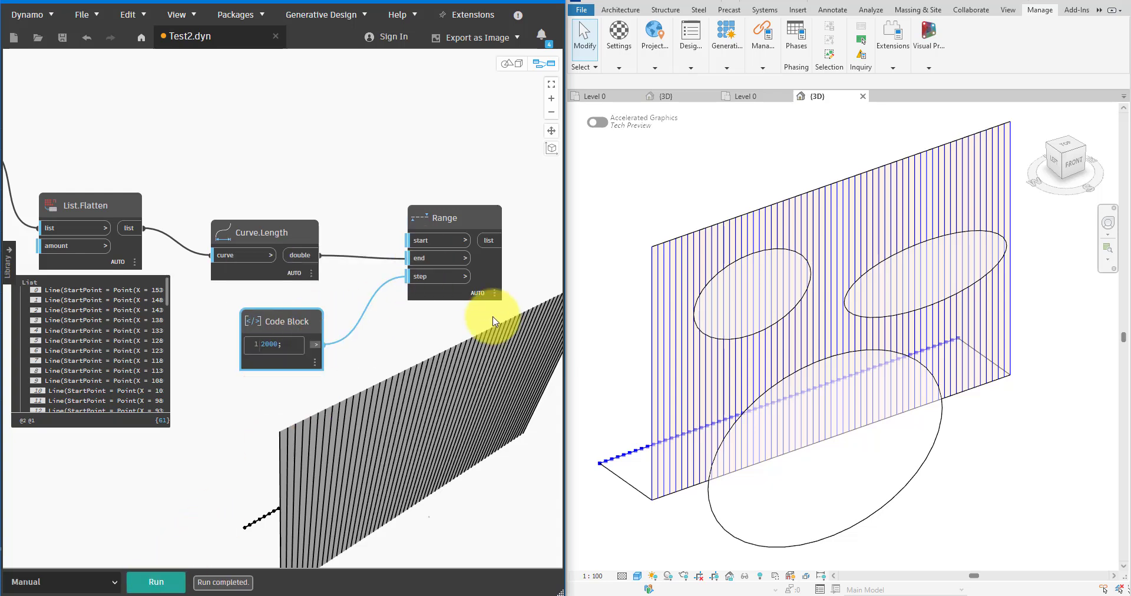
pyautogui.click(481, 297)
pyautogui.moveTo(533, 311); pyautogui.dragTo(505, 296, button='middle')
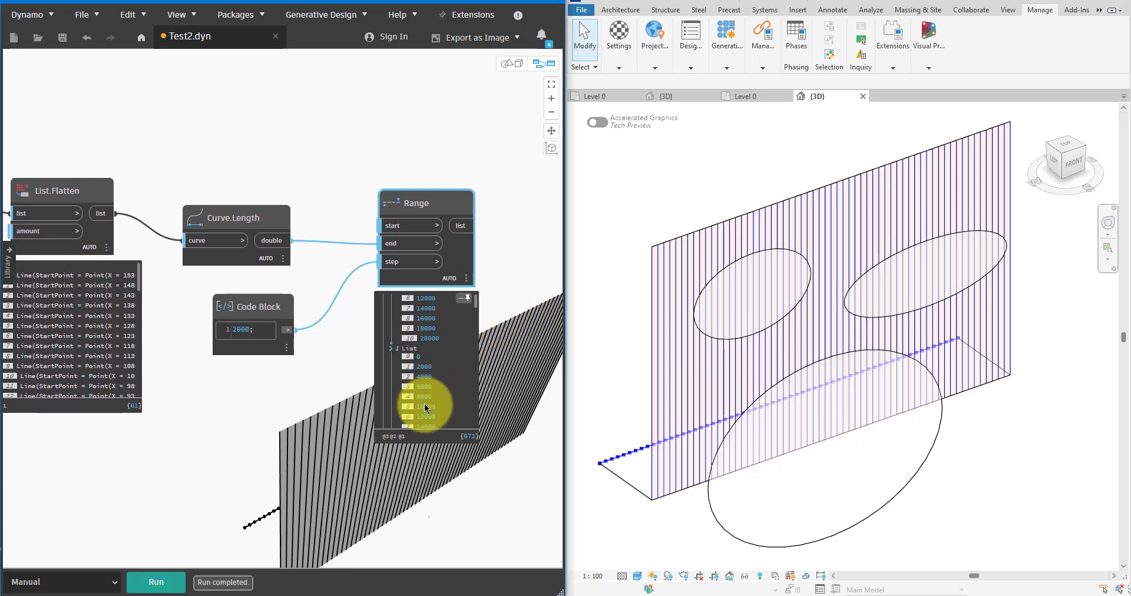
# - Select the Curve.Length, Code Block and Range nodes together and shift them below the level of List.Flatten
pyautogui.click(510, 220)
pyautogui.moveTo(509, 221); pyautogui.dragTo(451, 246, button='middle')
pyautogui.moveTo(451, 246); pyautogui.dragTo(187, 386)
pyautogui.moveTo(196, 253); pyautogui.dragTo(191, 309)
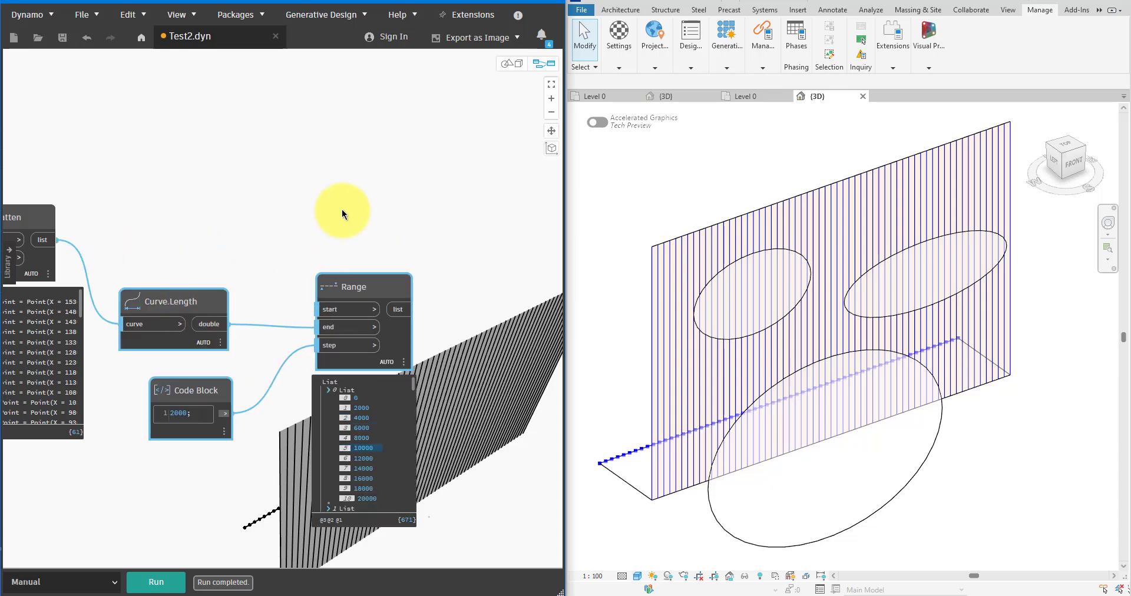
# - Add a Curve.PointAtSegmentLength node and place it above and beyond the Range node
pyautogui.rightClick(391, 192)
pyautogui.write('pointatsegment')
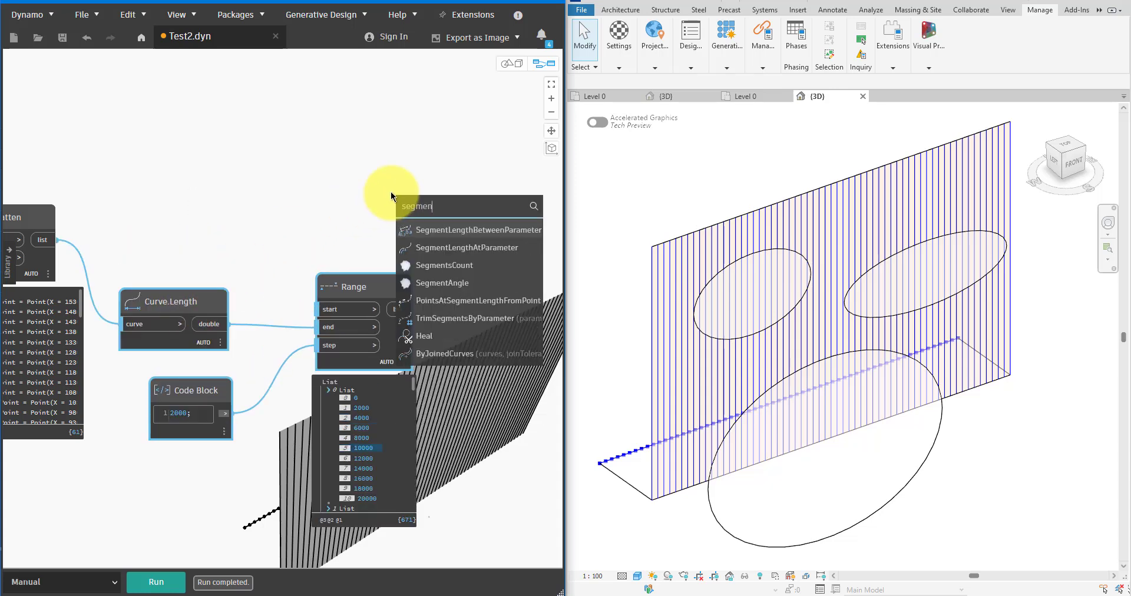
pyautogui.click(419, 262)
pyautogui.moveTo(444, 283); pyautogui.dragTo(448, 200)
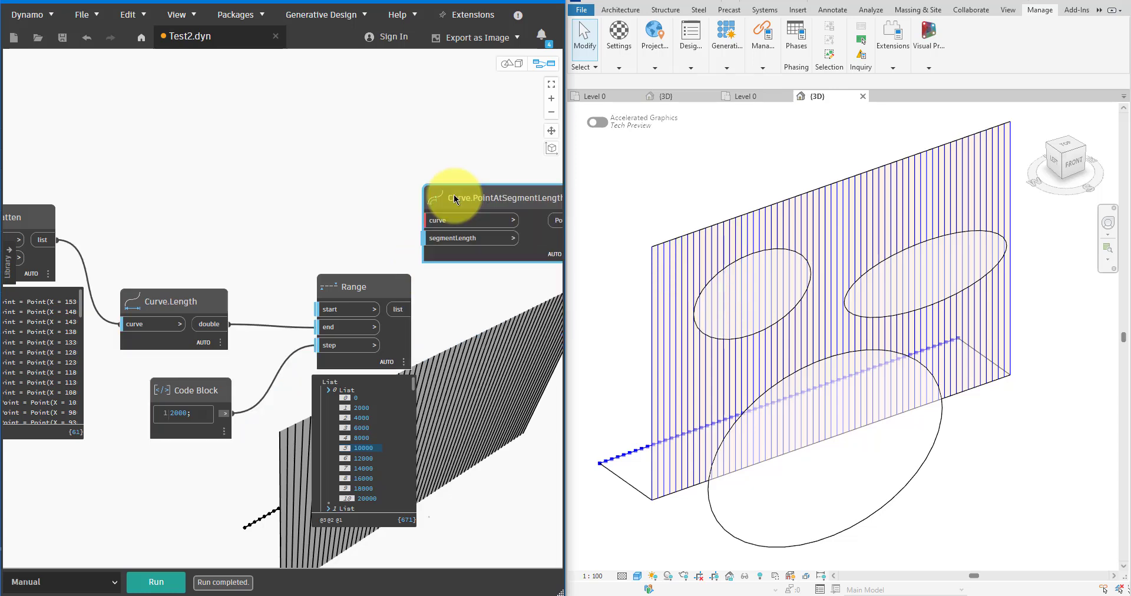
# - Connect the flattened lines to curve and the Range list to segmentLength, run the graph and pin the resulting points
pyautogui.moveTo(413, 308); pyautogui.dragTo(51, 237)
pyautogui.moveTo(411, 303); pyautogui.dragTo(218, 269, button='middle')
pyautogui.moveTo(305, 216); pyautogui.dragTo(367, 243)
pyautogui.click(170, 579)
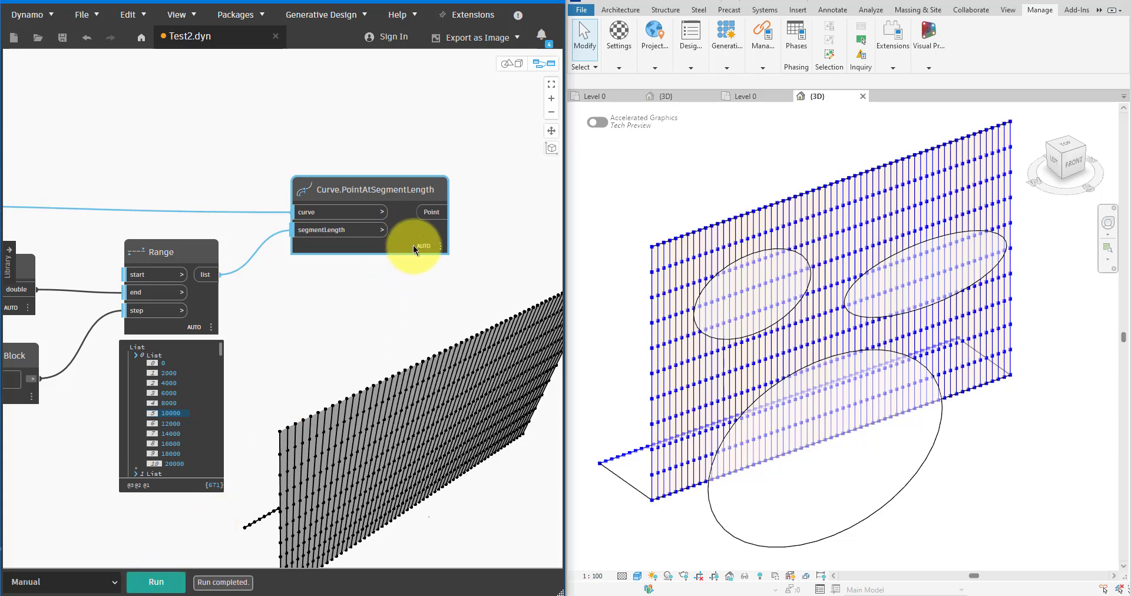
pyautogui.moveTo(437, 263)
pyautogui.scroll(-3, 363, 322)
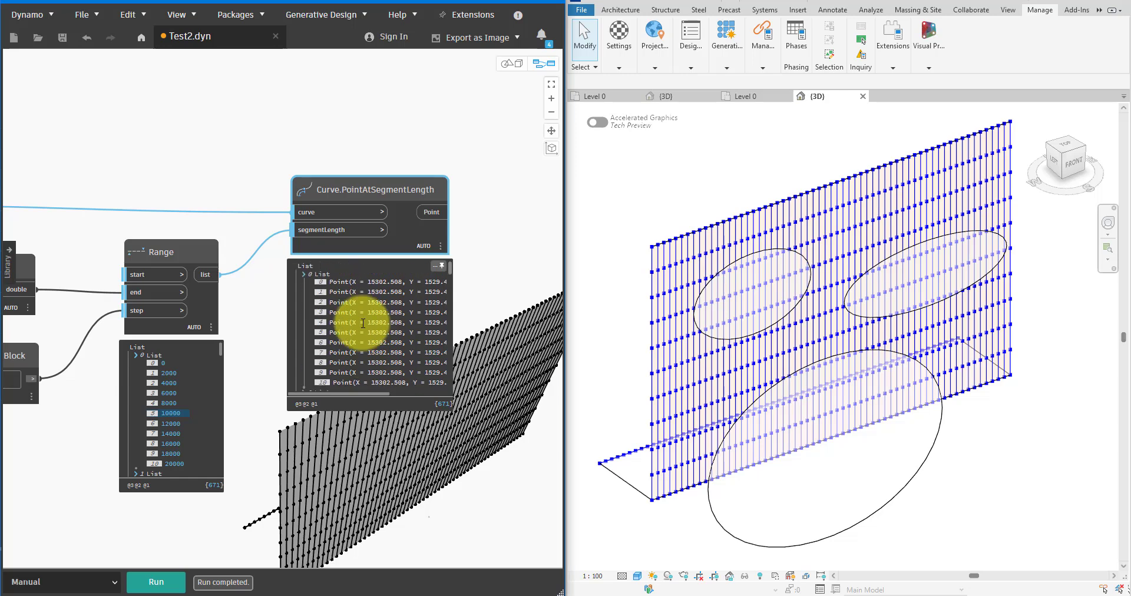
pyautogui.moveTo(490, 228); pyautogui.dragTo(328, 193, button='middle')
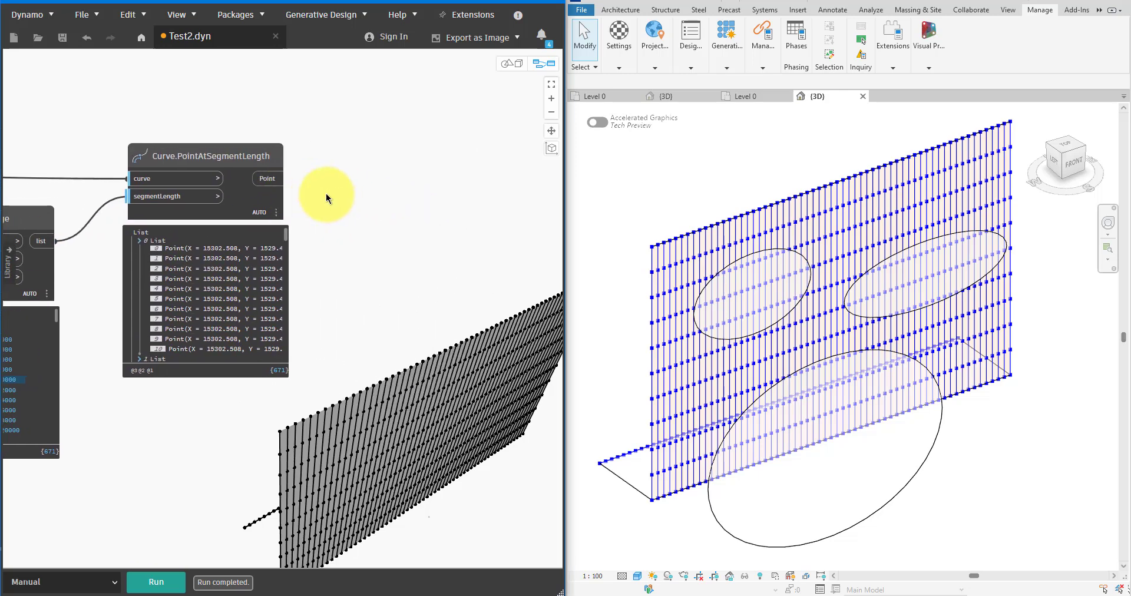
# - Add a Watch node and place it in the free area above Curve.PointAtSegmentLength
pyautogui.rightClick(327, 194)
pyautogui.write('wat')
pyautogui.click(360, 232)
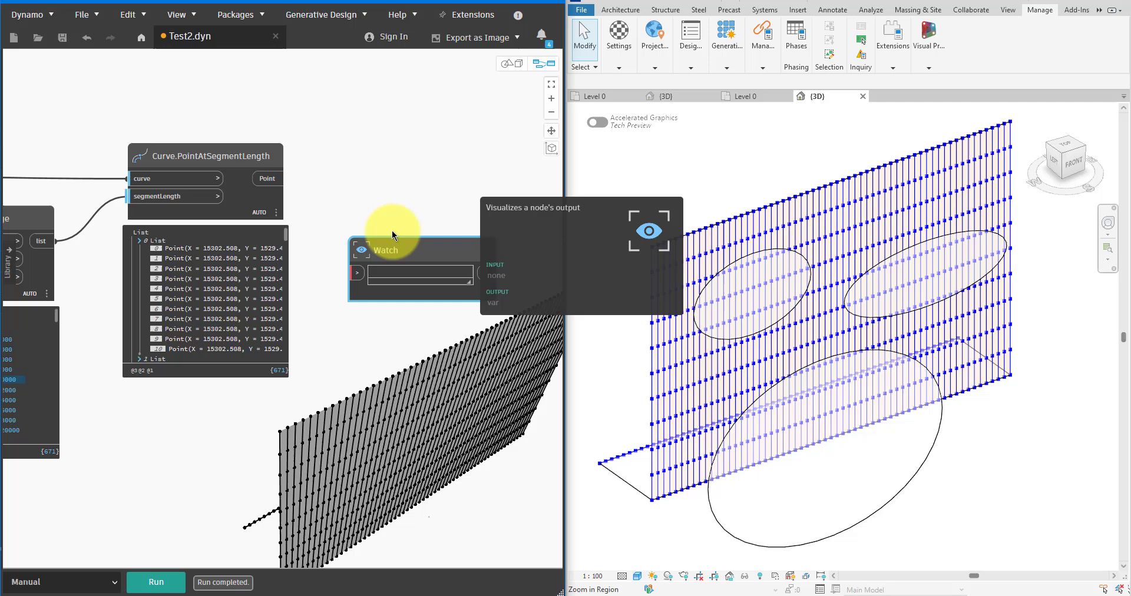
pyautogui.moveTo(393, 243); pyautogui.dragTo(396, 71)
# - Connect the vector output from the early part of the graph to the Watch node and run the graph
pyautogui.click(356, 104)
pyautogui.scroll(-5, 430, 242)
pyautogui.click(495, 282)
pyautogui.scroll(3, 460, 295)
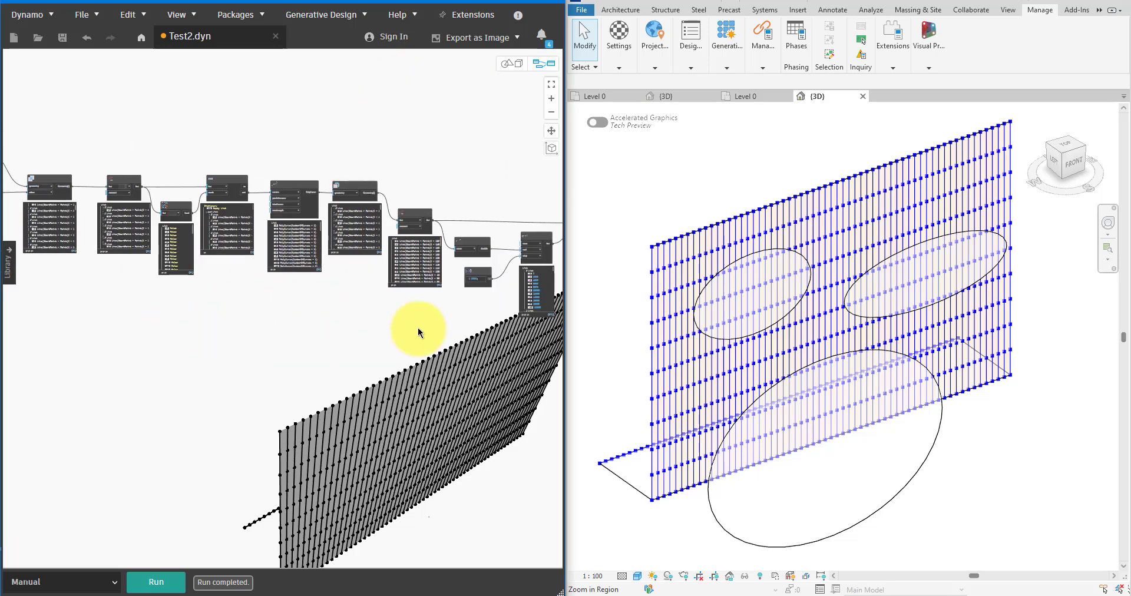
pyautogui.scroll(3, 354, 283)
pyautogui.scroll(-7, 201, 301)
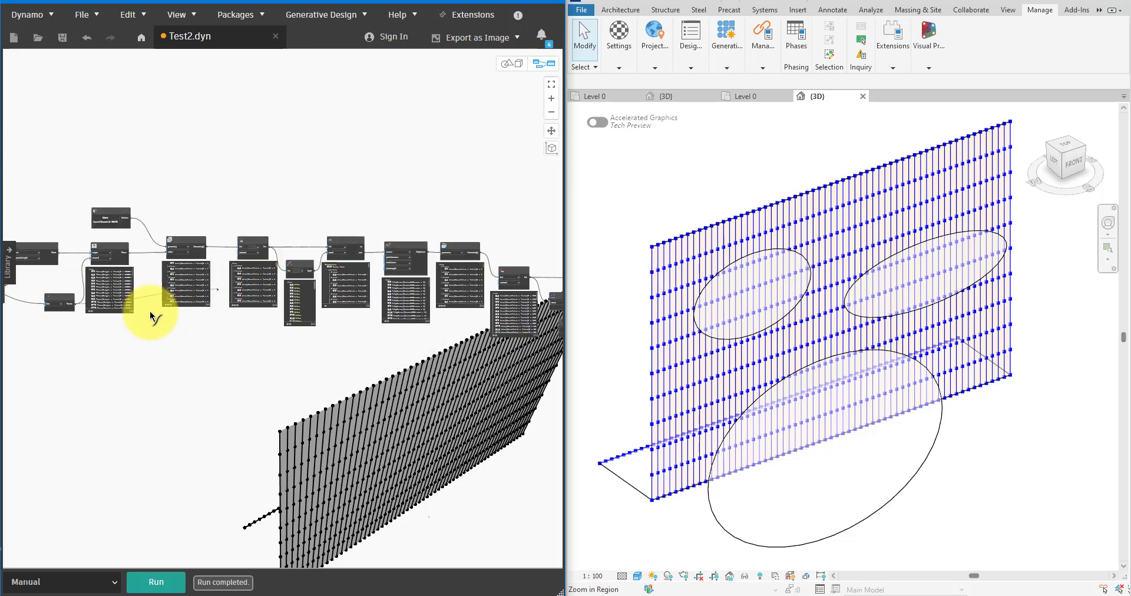
pyautogui.scroll(7, 421, 209)
pyautogui.click(478, 232)
pyautogui.moveTo(498, 222); pyautogui.dragTo(490, 135)
pyautogui.moveTo(324, 407); pyautogui.dragTo(122, 475, button='middle')
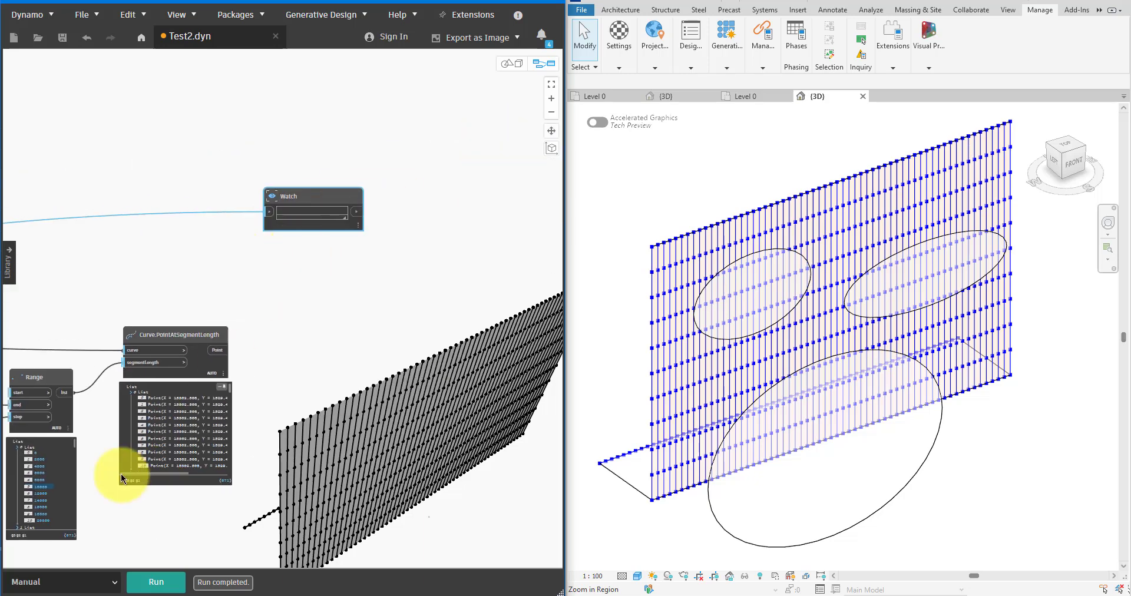
pyautogui.scroll(6, 279, 249)
pyautogui.click(154, 586)
pyautogui.scroll(-3, 382, 283)
pyautogui.scroll(-2, 306, 268)
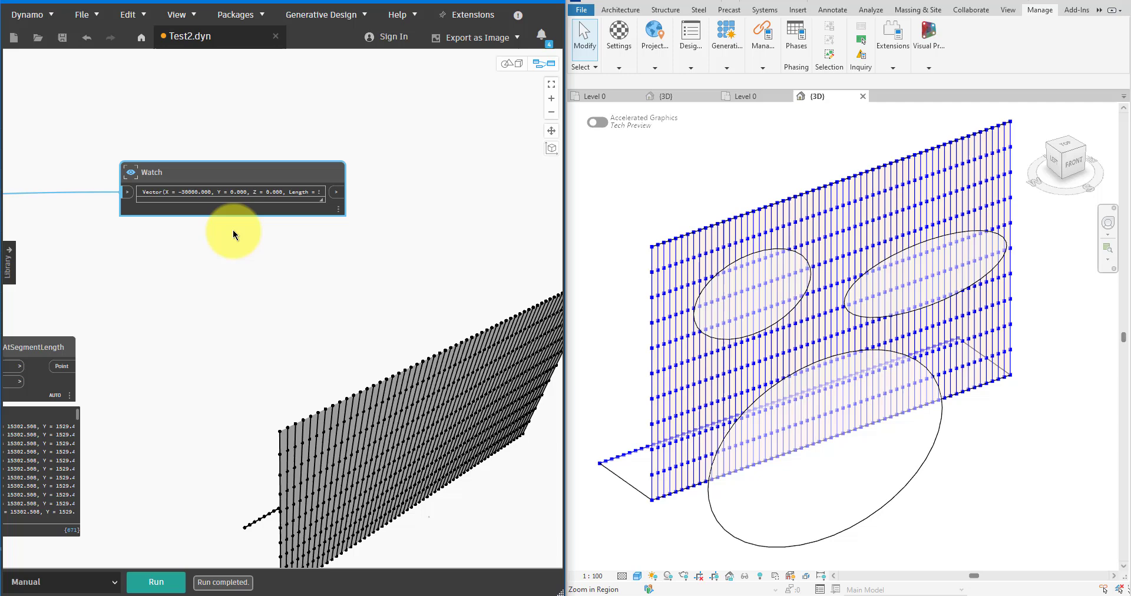
# - Add a Geometry.Translate node with direction and distance, connecting the Watch vector to direction and the segment points to geometry
pyautogui.rightClick(314, 271)
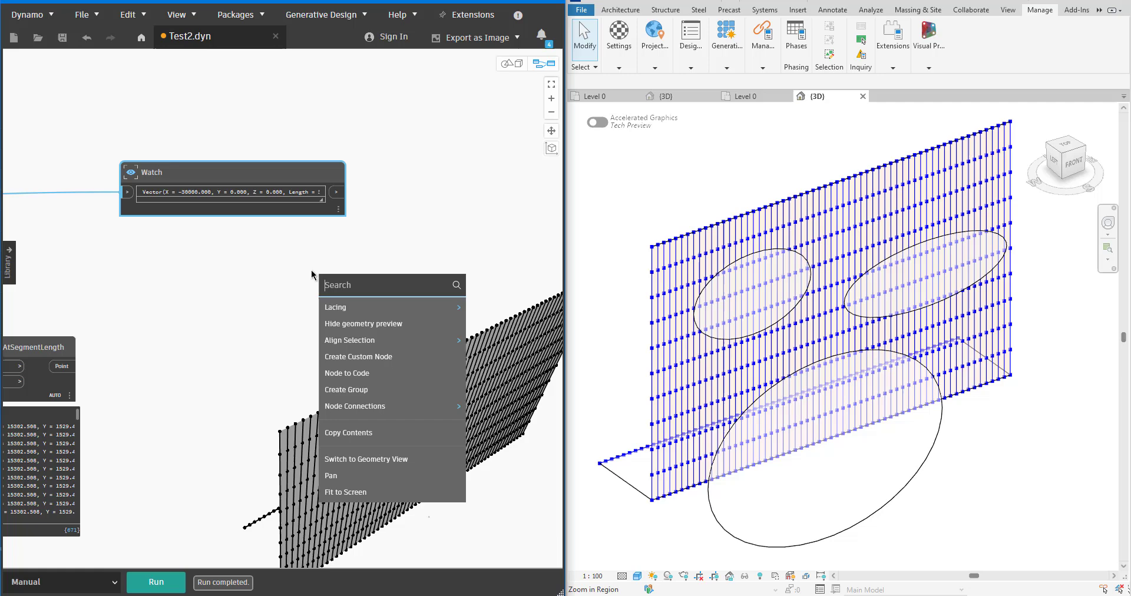
pyautogui.write('translate')
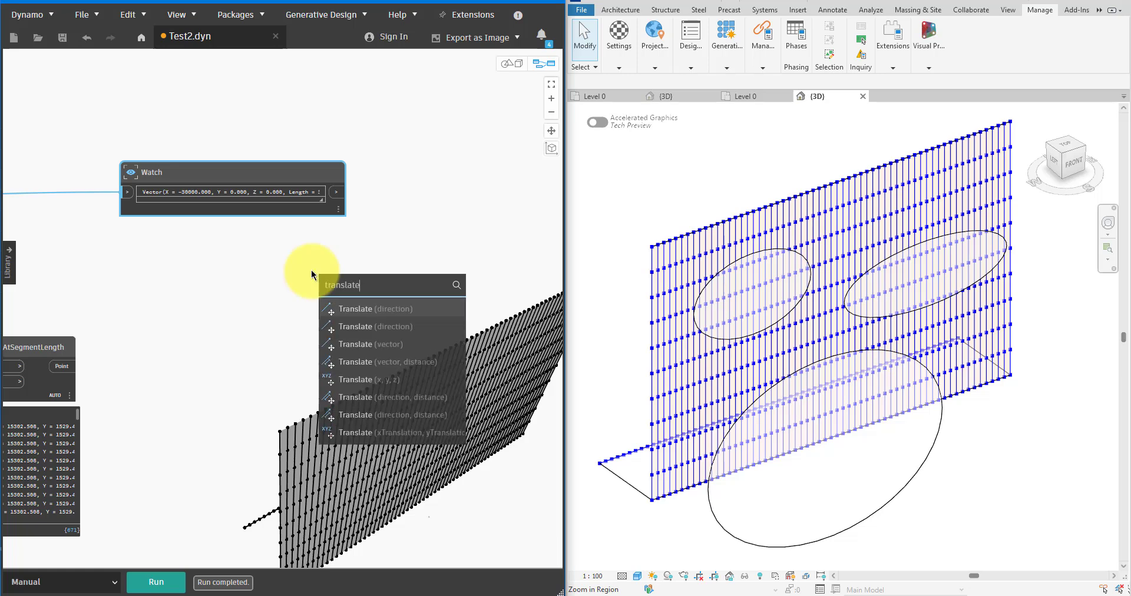
pyautogui.click(412, 432)
pyautogui.moveTo(436, 396); pyautogui.dragTo(454, 200)
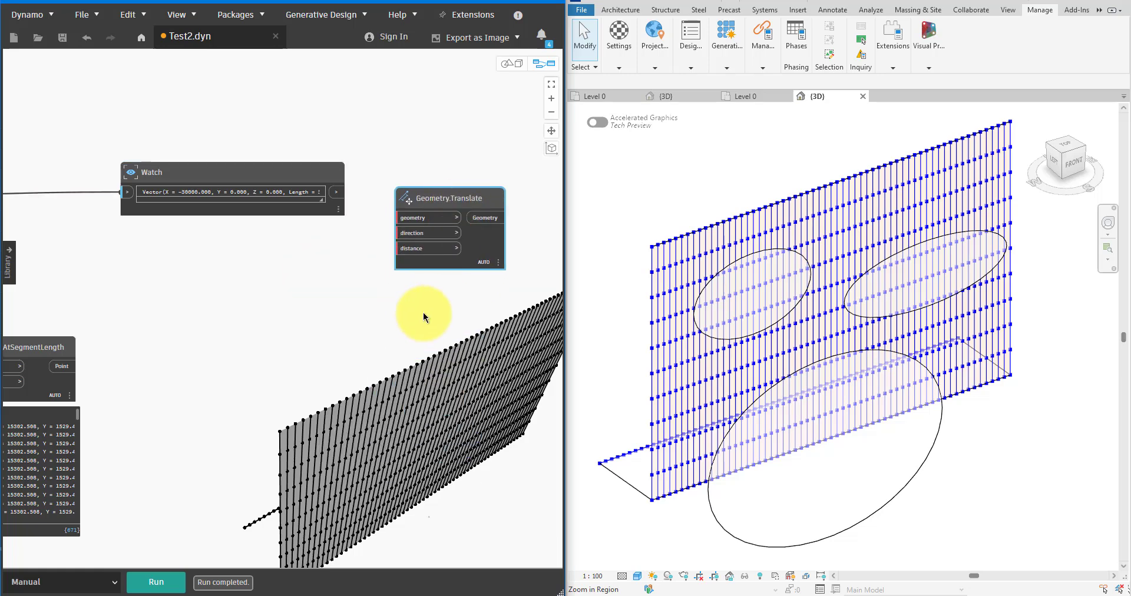
pyautogui.scroll(-2, 388, 297)
pyautogui.moveTo(365, 202); pyautogui.dragTo(414, 221)
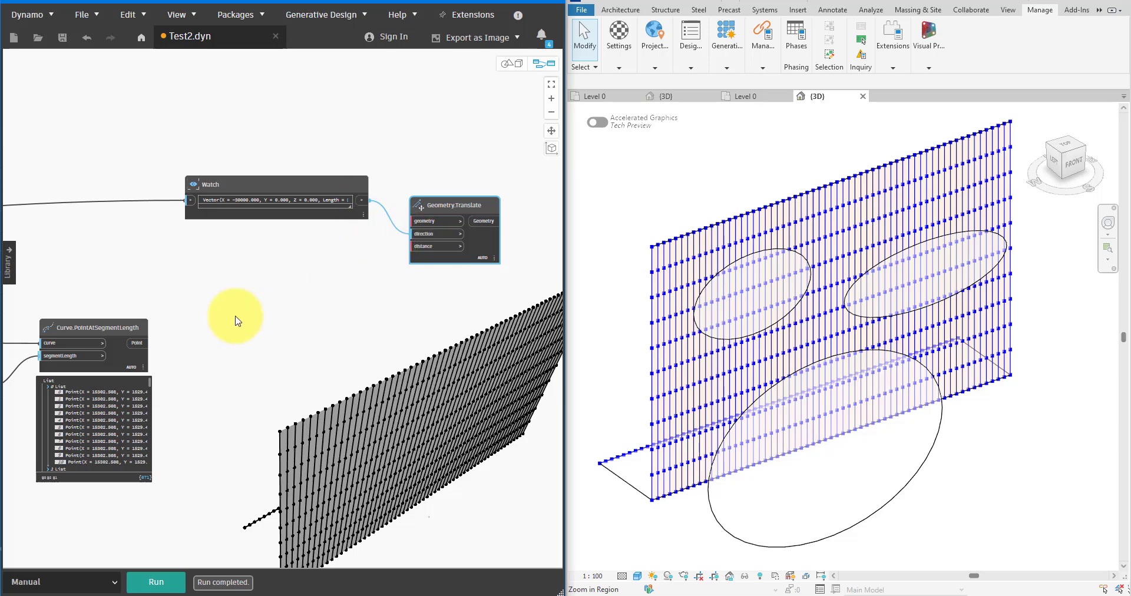
pyautogui.moveTo(148, 343); pyautogui.dragTo(426, 222)
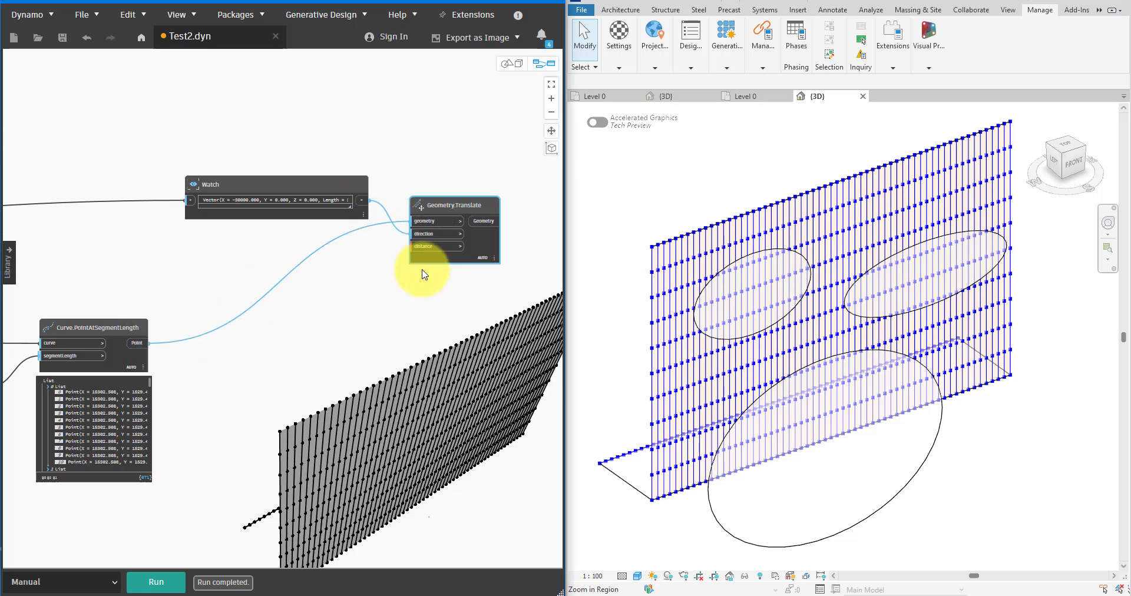
# - Feed a code block of 200 into the translate distance, run the graph and check the offset points from the top in Revit
pyautogui.doubleClick(365, 273)
pyautogui.write('200;')
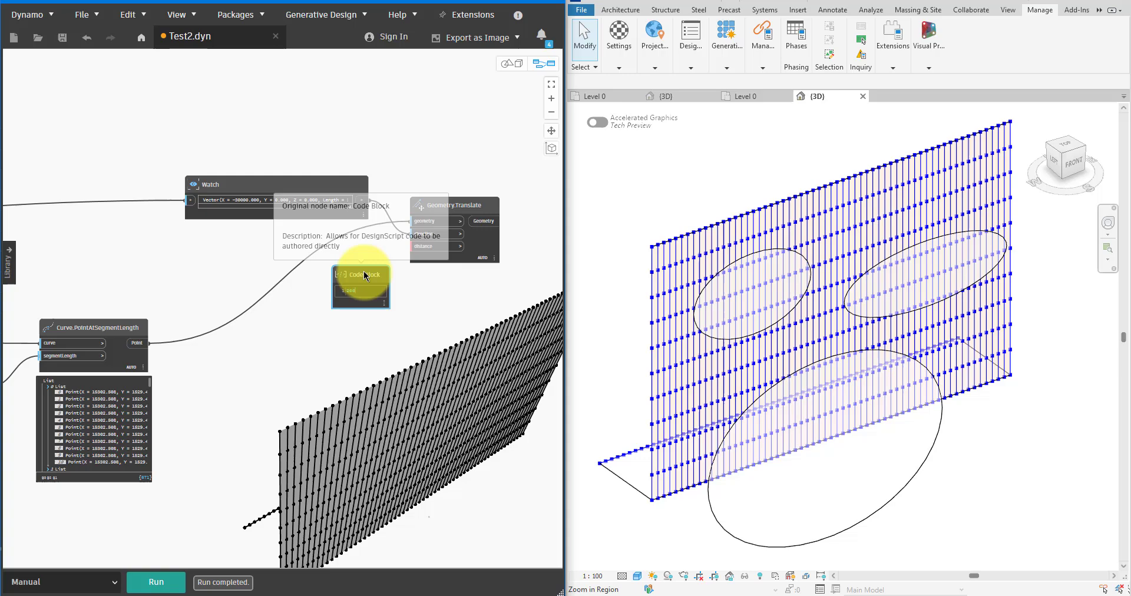
pyautogui.scroll(5, 404, 275)
pyautogui.moveTo(375, 303); pyautogui.dragTo(428, 224)
pyautogui.scroll(-3, 330, 277)
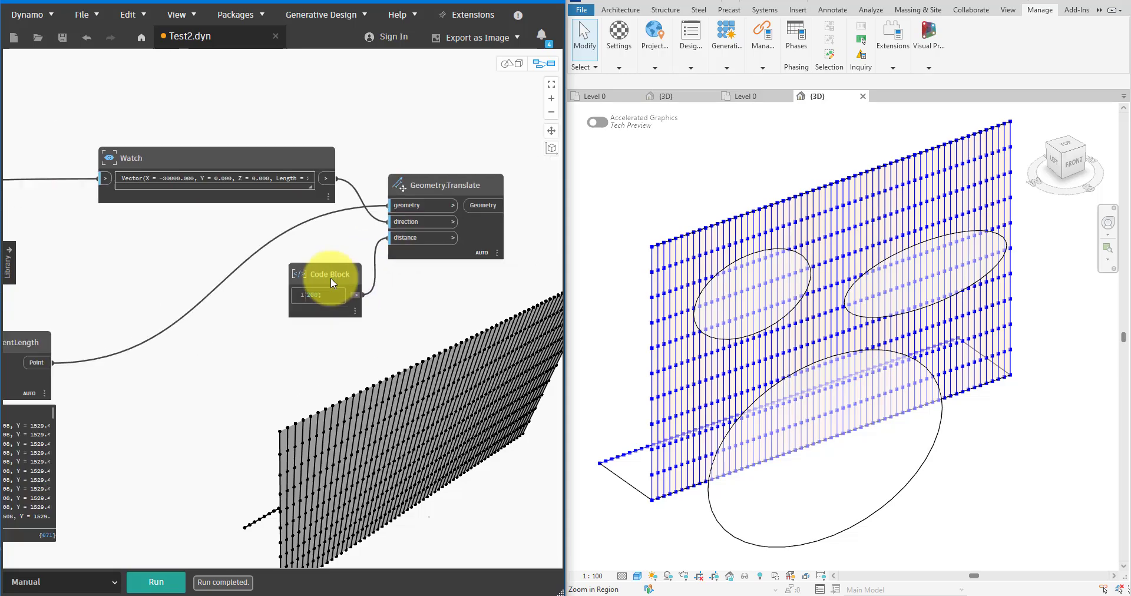
pyautogui.click(168, 574)
pyautogui.keyDown('shift'); pyautogui.moveTo(671, 240); pyautogui.dragTo(651, 424, button='middle'); pyautogui.keyUp('shift')
pyautogui.scroll(5, 635, 452)
pyautogui.scroll(-5, 642, 426)
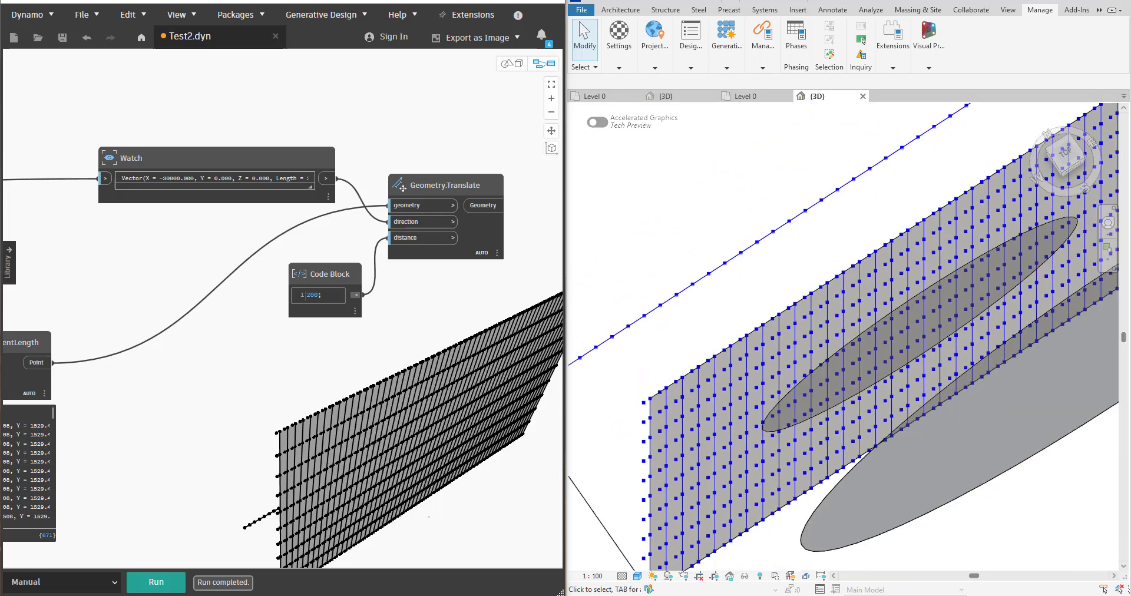
pyautogui.click(1058, 156)
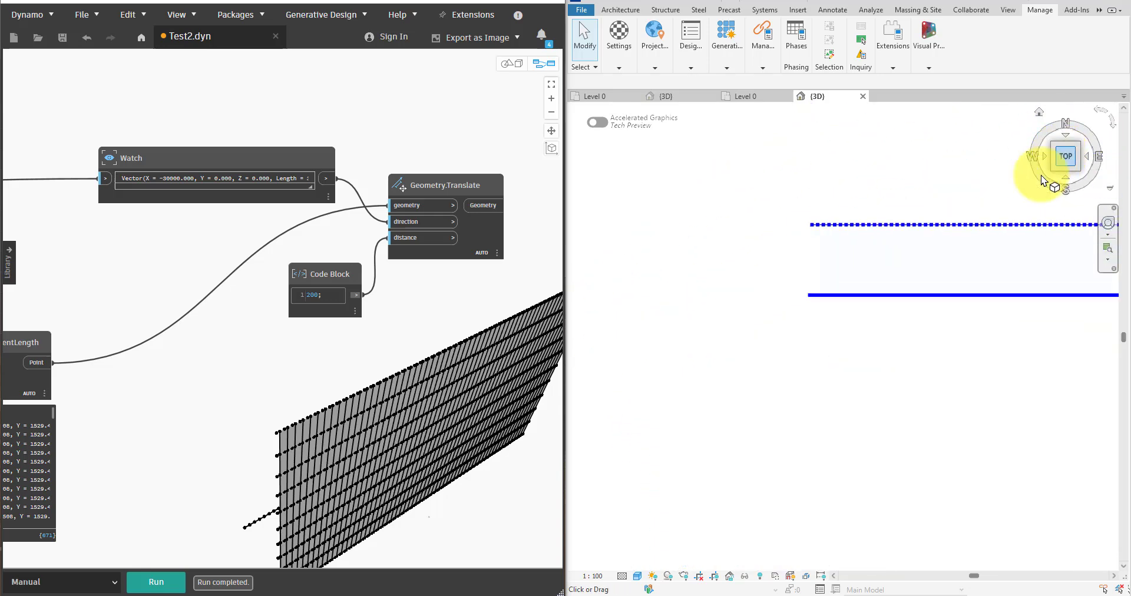
pyautogui.scroll(5, 967, 370)
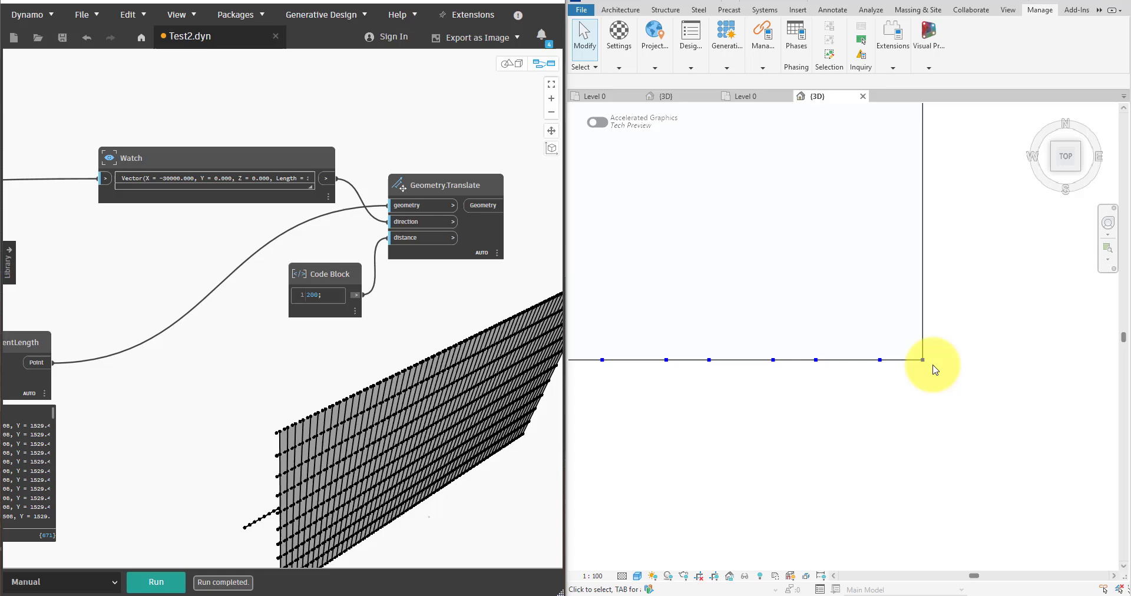
# - Move the 200 code block up in Dynamo, then duplicate the Geometry.Translate node and place the copy below the original
pyautogui.moveTo(328, 273); pyautogui.dragTo(325, 235)
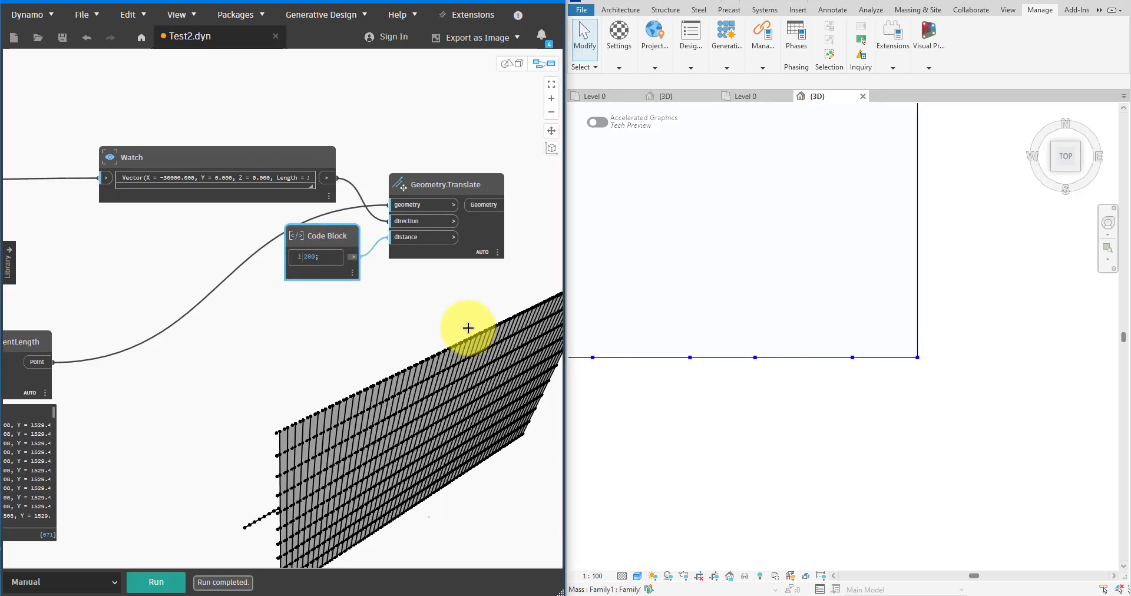
pyautogui.click(425, 239)
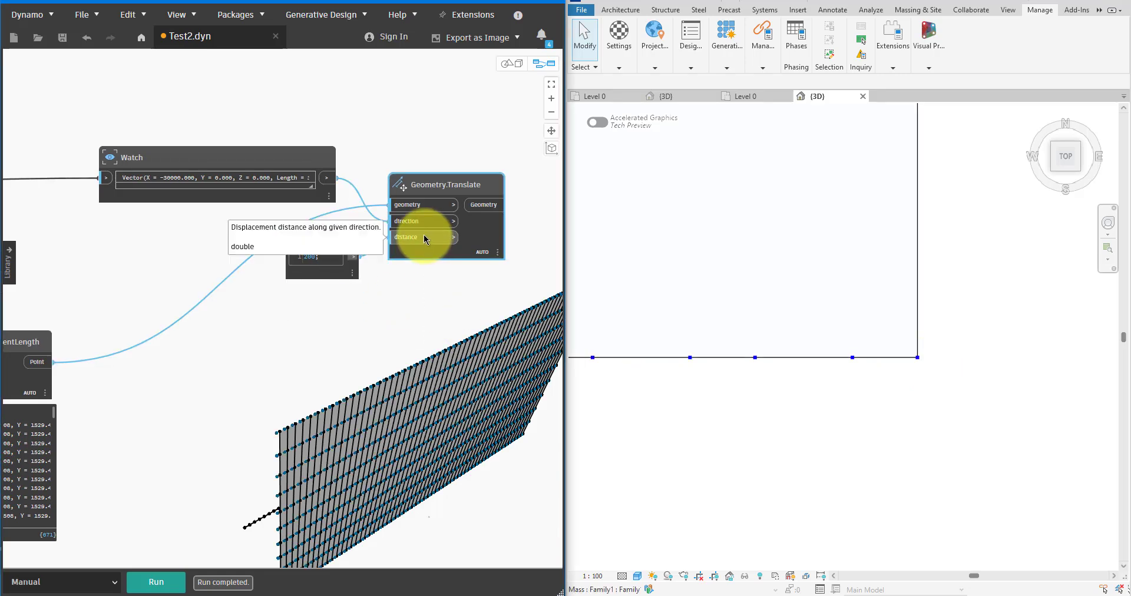
pyautogui.hotkey('ctrl', 'c')
pyautogui.hotkey('ctrl', 'v')
pyautogui.moveTo(380, 337); pyautogui.dragTo(489, 314)
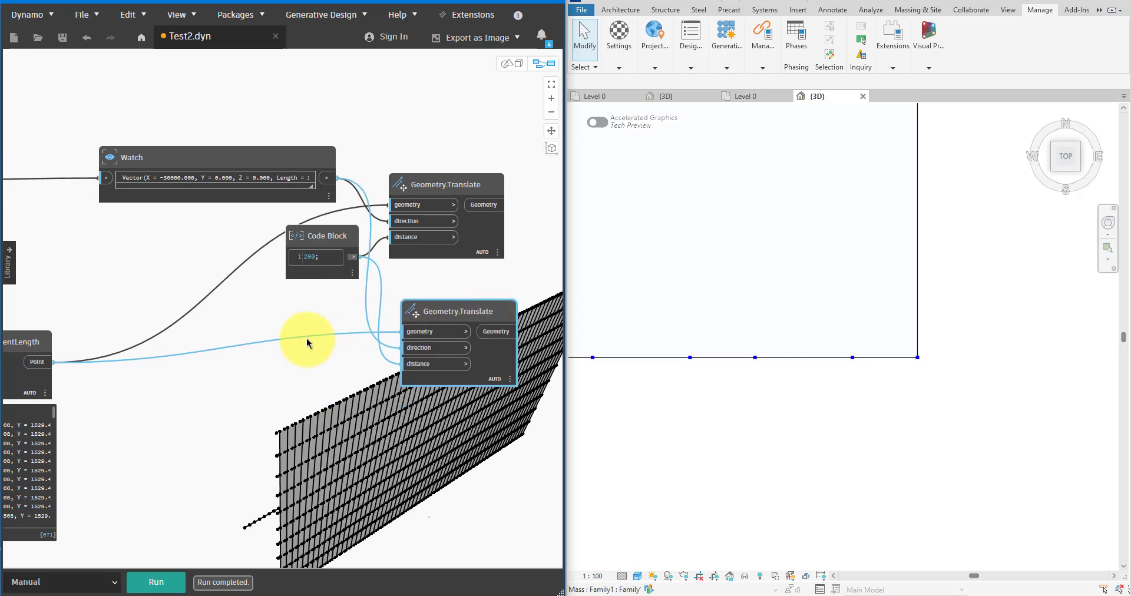
# - Add a Vector.Reverse node fed by the Watch vector, connect it to the second Geometry.Translate's direction and run the graph
pyautogui.rightClick(285, 318)
pyautogui.write('reverse')
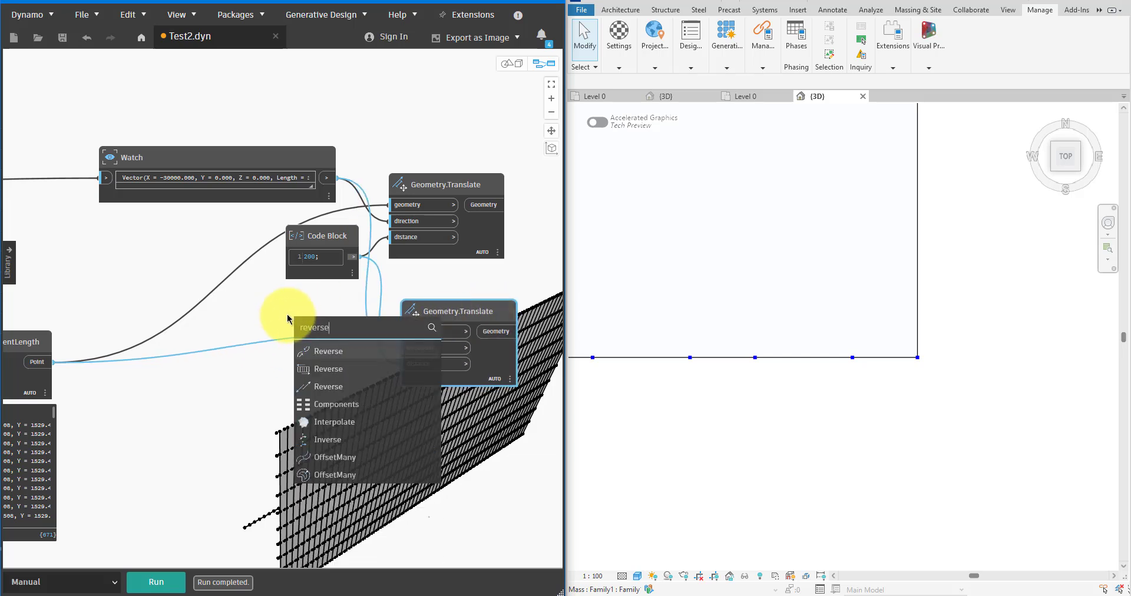
pyautogui.click(328, 389)
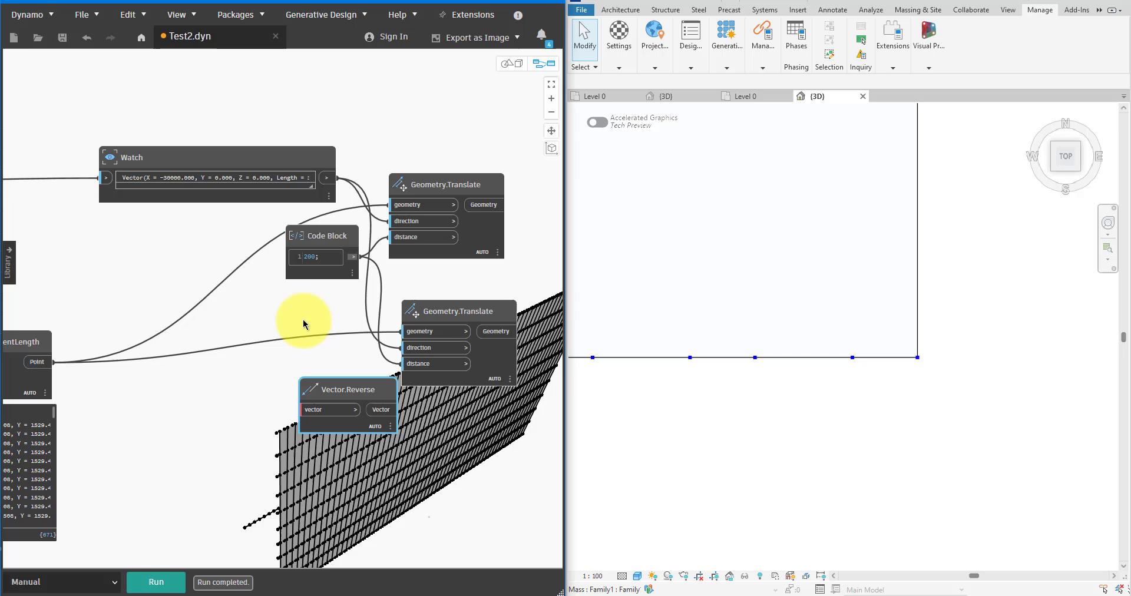
pyautogui.moveTo(327, 178); pyautogui.dragTo(247, 347)
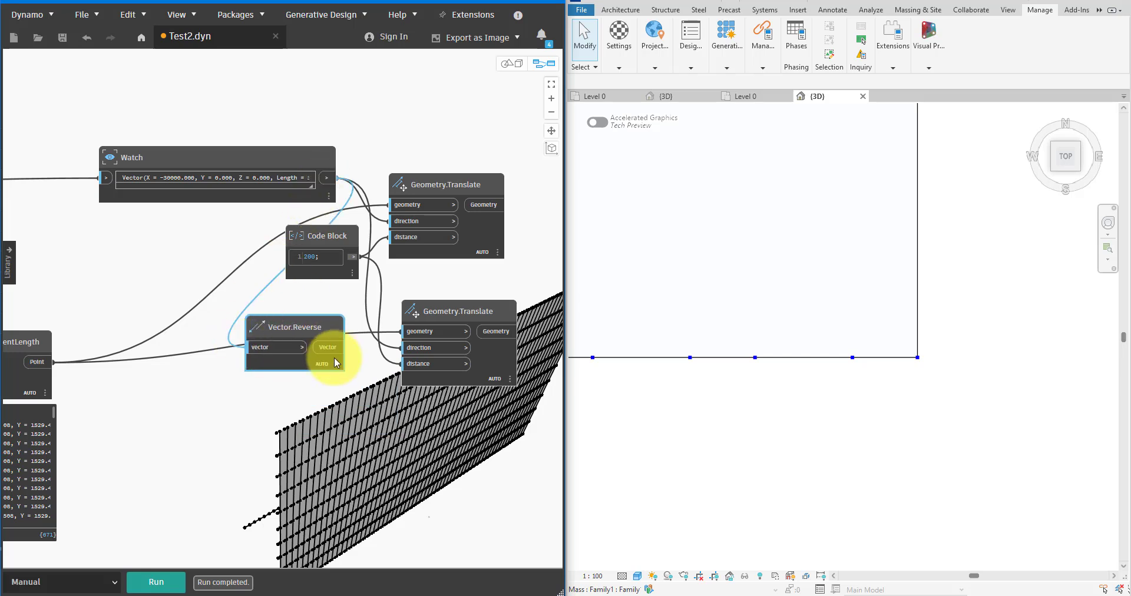
pyautogui.moveTo(328, 347); pyautogui.dragTo(400, 360)
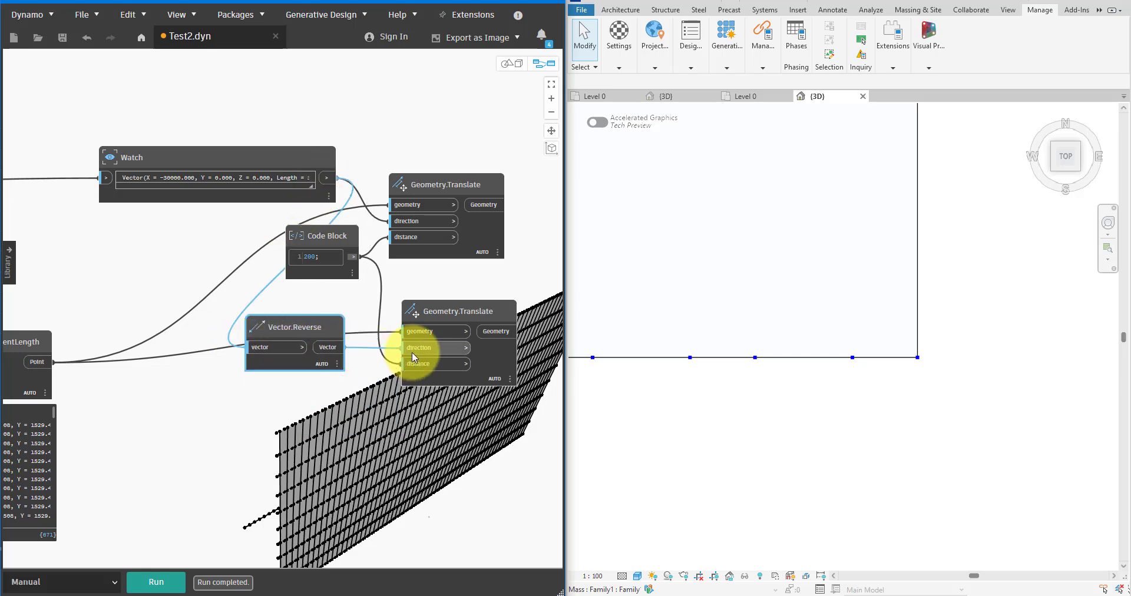
pyautogui.click(180, 583)
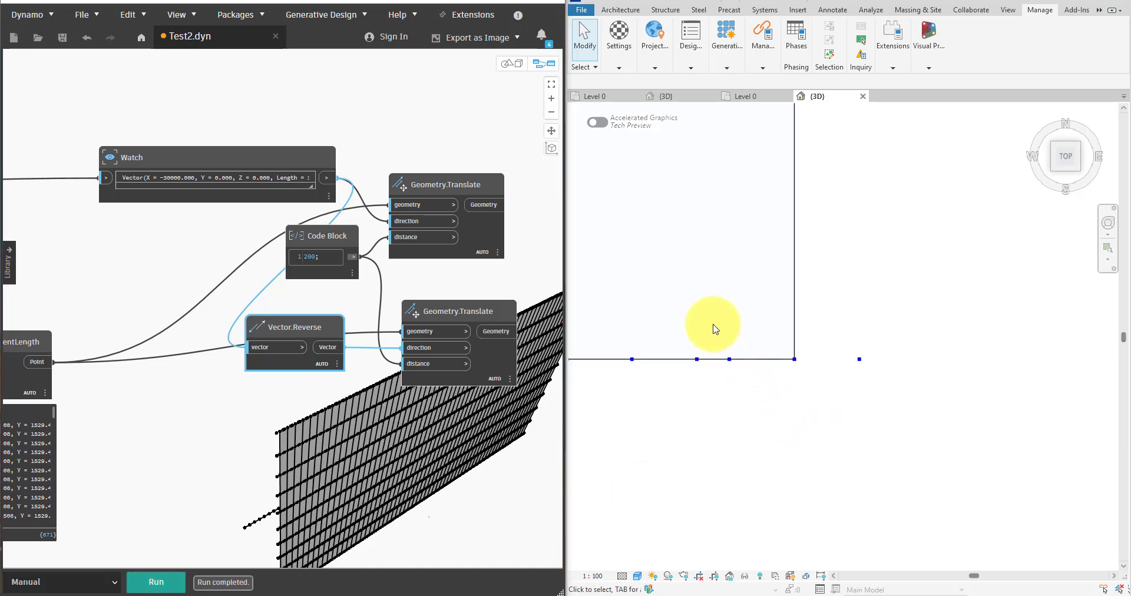
# - Add a Line.ByStartPointEndPoint node fed by the two Geometry.Translate outputs, run the graph and check the lines in the Revit 3D view
pyautogui.moveTo(709, 320); pyautogui.dragTo(935, 435)
pyautogui.scroll(-3, 325, 343)
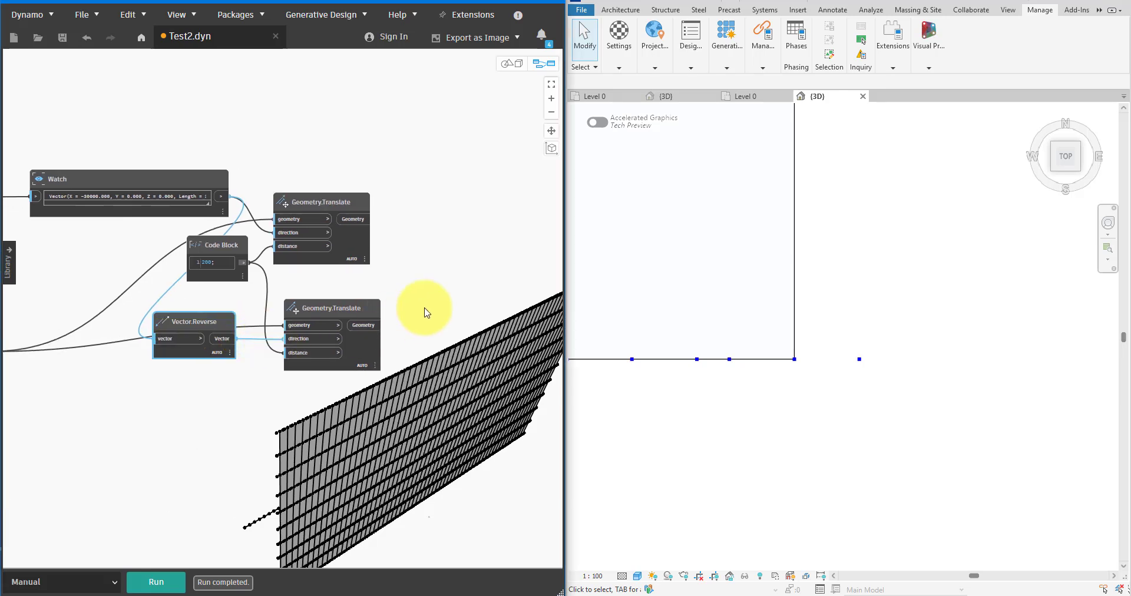
pyautogui.rightClick(427, 254)
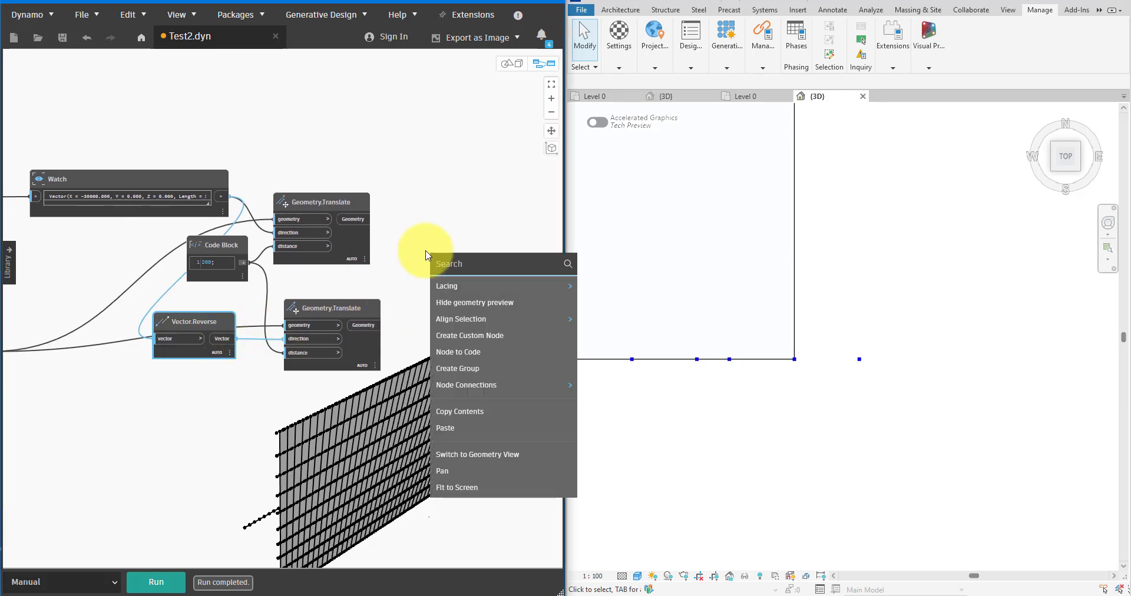
pyautogui.write('line')
pyautogui.click(475, 344)
pyautogui.moveTo(488, 353); pyautogui.dragTo(419, 234)
pyautogui.click(358, 219)
pyautogui.click(419, 252)
pyautogui.moveTo(363, 309)
pyautogui.mouseDown()
pyautogui.moveTo(345, 302)
pyautogui.moveTo(436, 267)
pyautogui.mouseUp()
pyautogui.click(173, 585)
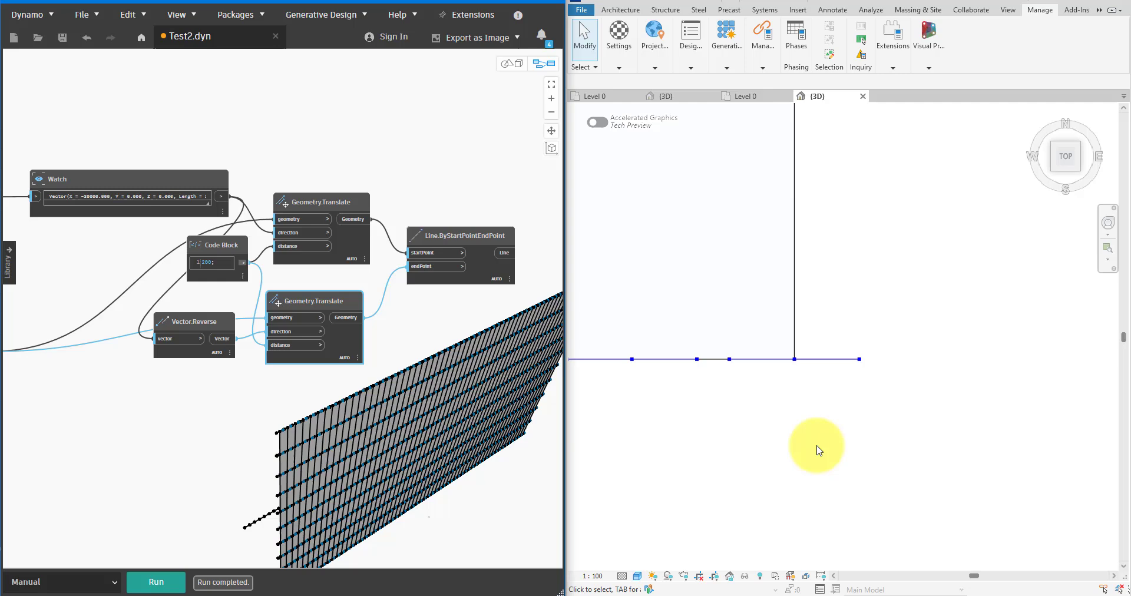
pyautogui.scroll(-4, 795, 449)
pyautogui.moveTo(795, 449); pyautogui.dragTo(848, 410, button='middle')
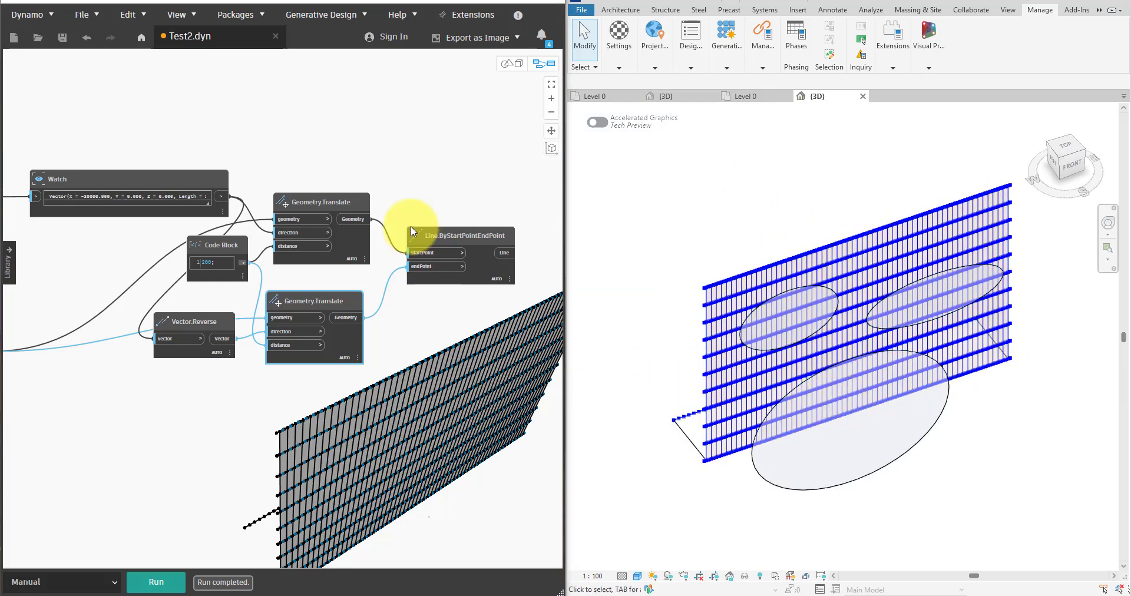
# - Add a Select Face node below the segment points and assign it an elliptical face of the mass in Revit
pyautogui.scroll(-4, 411, 226)
pyautogui.moveTo(280, 384); pyautogui.dragTo(422, 305, button='middle')
pyautogui.moveTo(317, 289); pyautogui.dragTo(166, 303, button='middle')
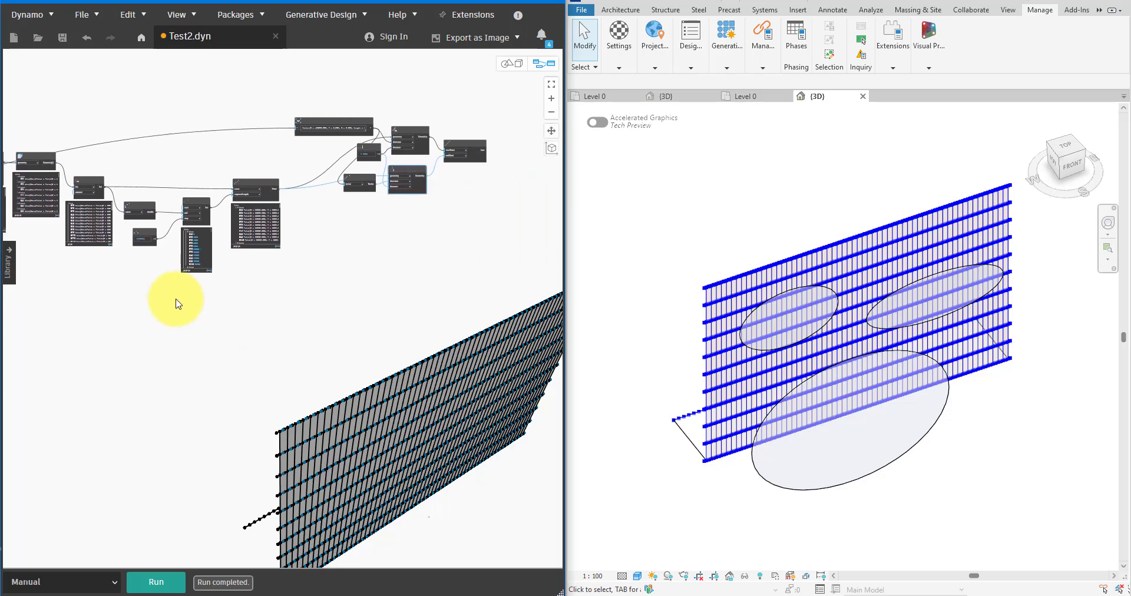
pyautogui.scroll(3, 263, 291)
pyautogui.rightClick(263, 293)
pyautogui.write('select fa')
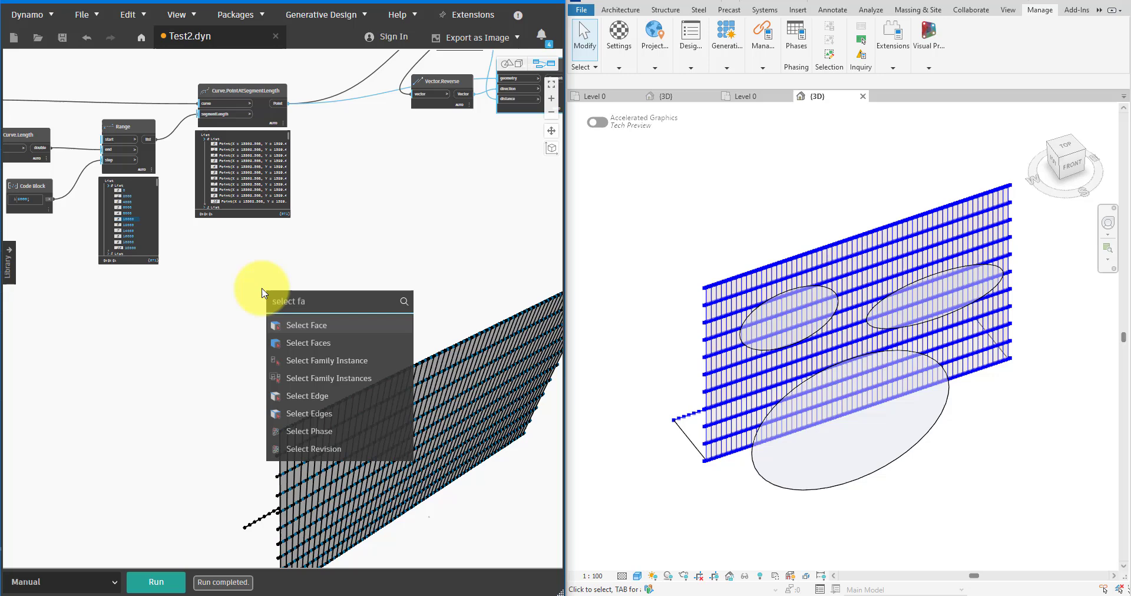
pyautogui.click(297, 325)
pyautogui.scroll(3, 333, 278)
pyautogui.click(342, 305)
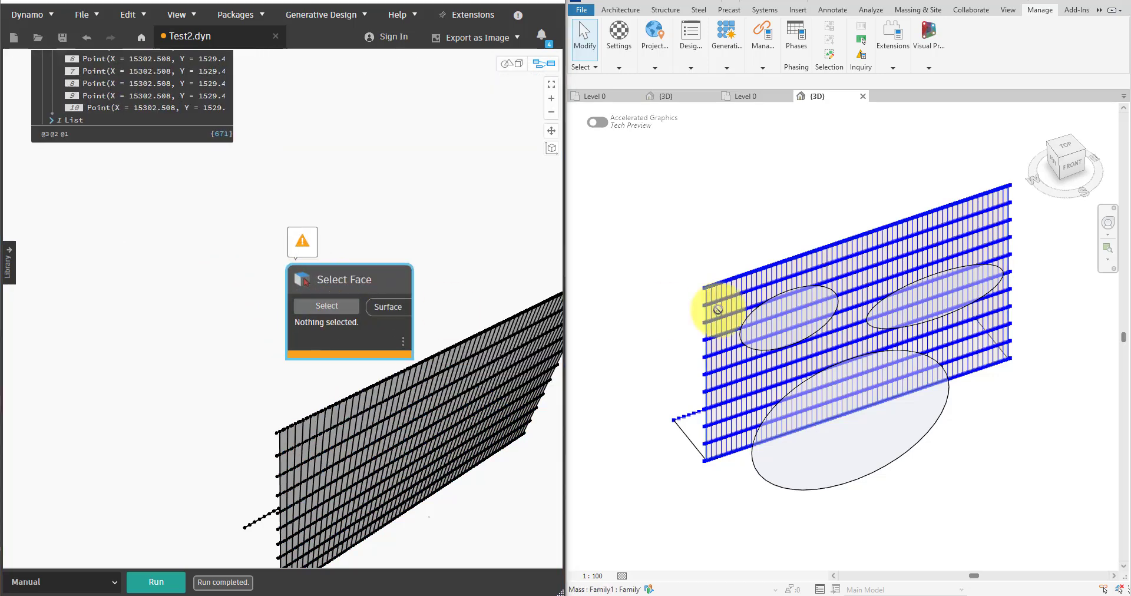
pyautogui.click(718, 309)
pyautogui.moveTo(369, 288); pyautogui.dragTo(295, 217)
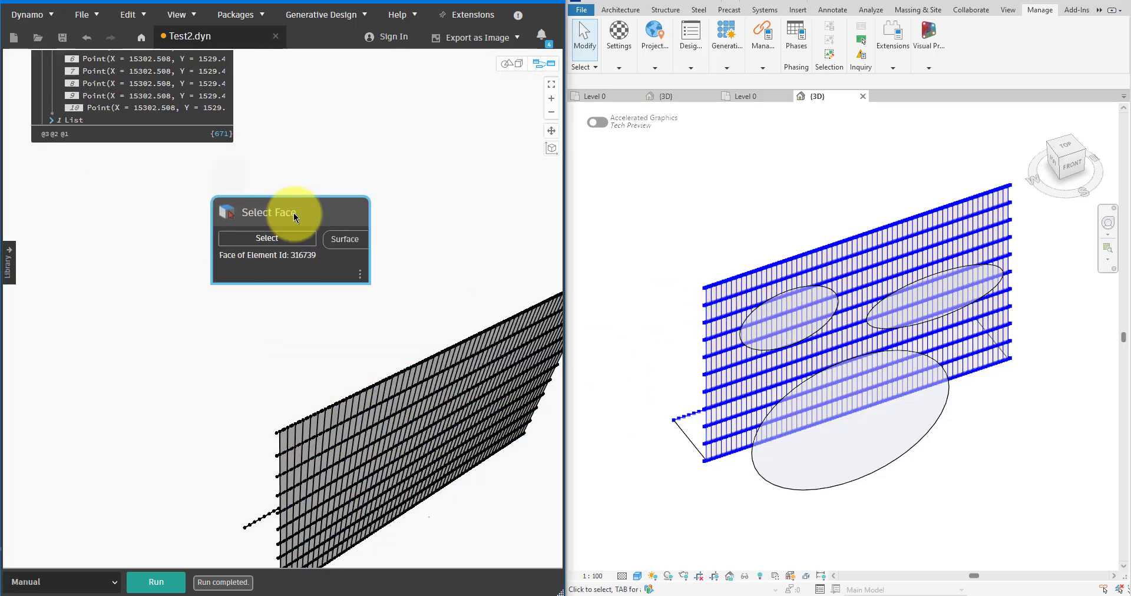
# - Duplicate the Select Face node twice and stack the copies below the original
pyautogui.hotkey('ctrl', 'c')
pyautogui.hotkey('ctrl', 'v')
pyautogui.hotkey('ctrl', 'v')
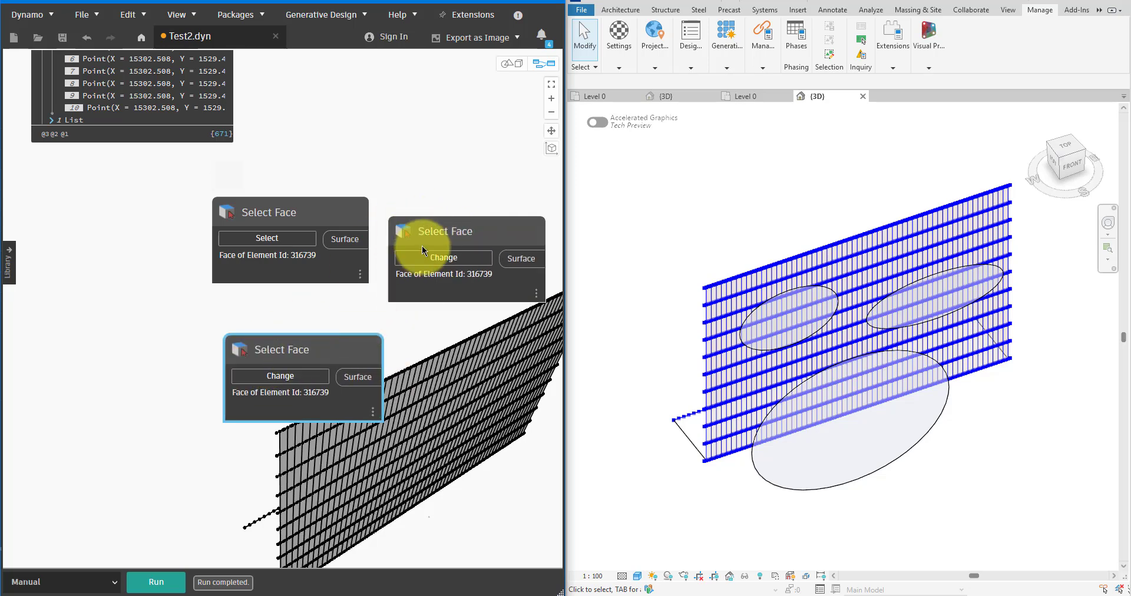
pyautogui.moveTo(421, 246); pyautogui.dragTo(297, 484)
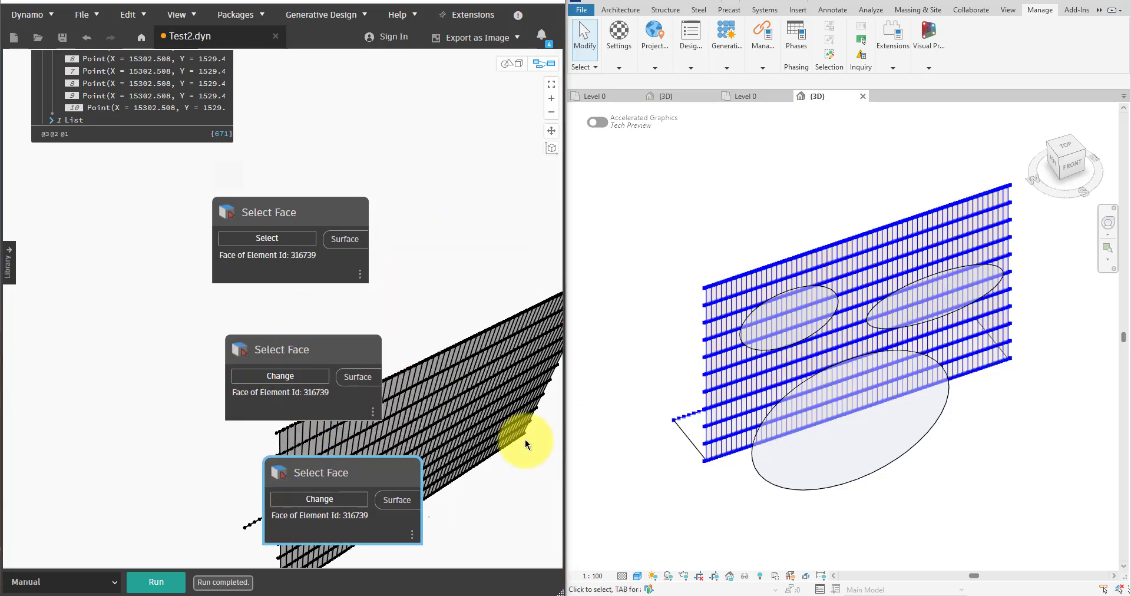
# - Add a List Create node with three items and connect the three Select Face surfaces to item0, item1 and item2
pyautogui.scroll(-2, 240, 341)
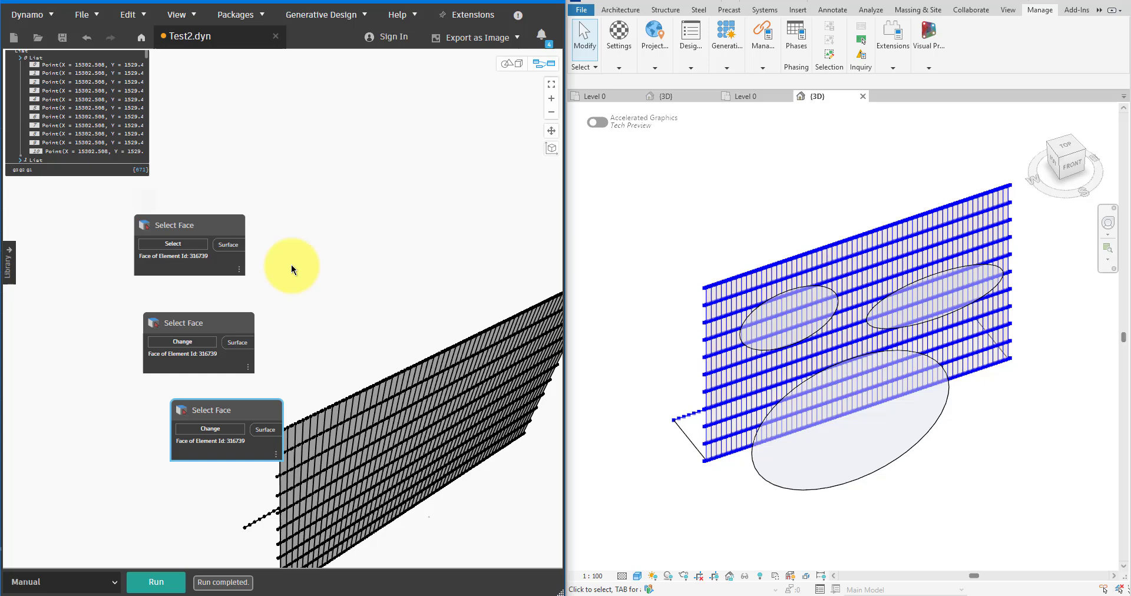
pyautogui.doubleClick(291, 266)
pyautogui.write('create')
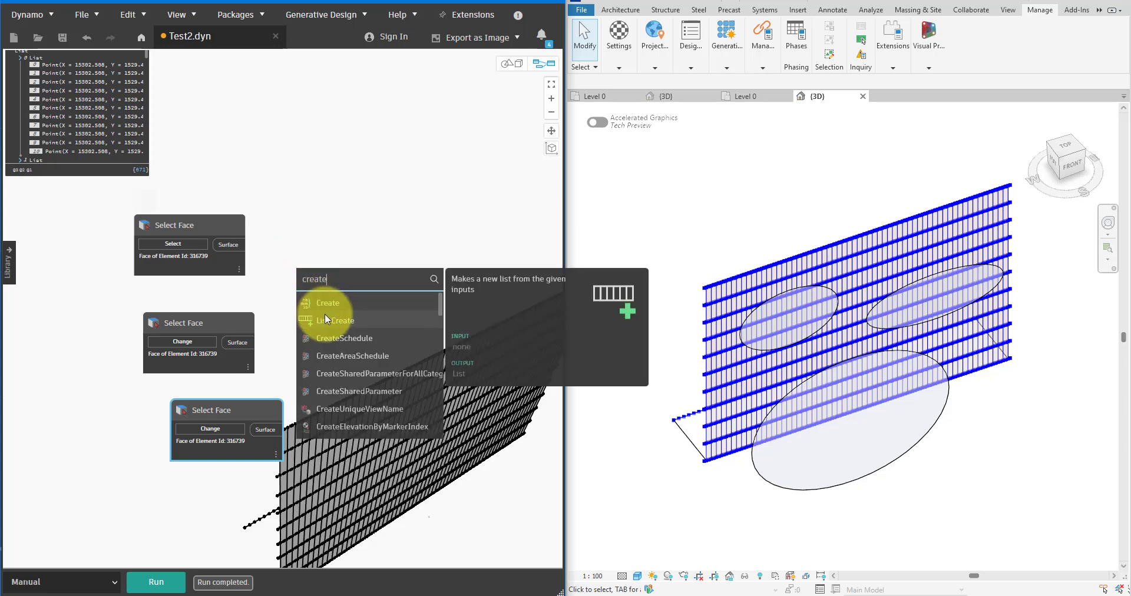
pyautogui.click(326, 319)
pyautogui.moveTo(335, 323); pyautogui.dragTo(386, 281)
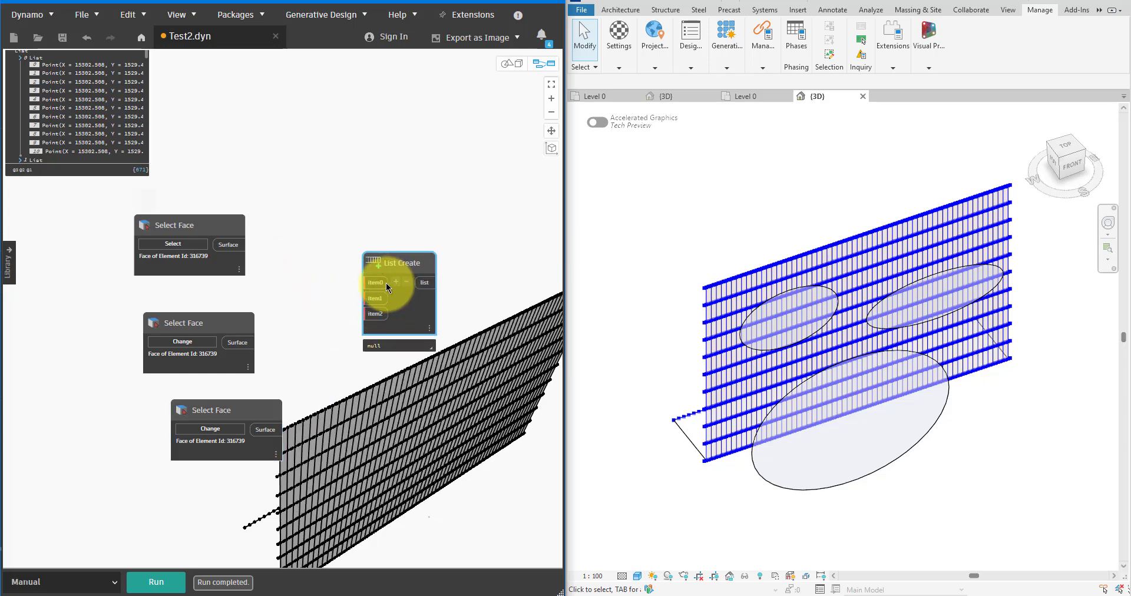
pyautogui.click(386, 283)
pyautogui.click(243, 245)
pyautogui.click(369, 300)
pyautogui.click(372, 313)
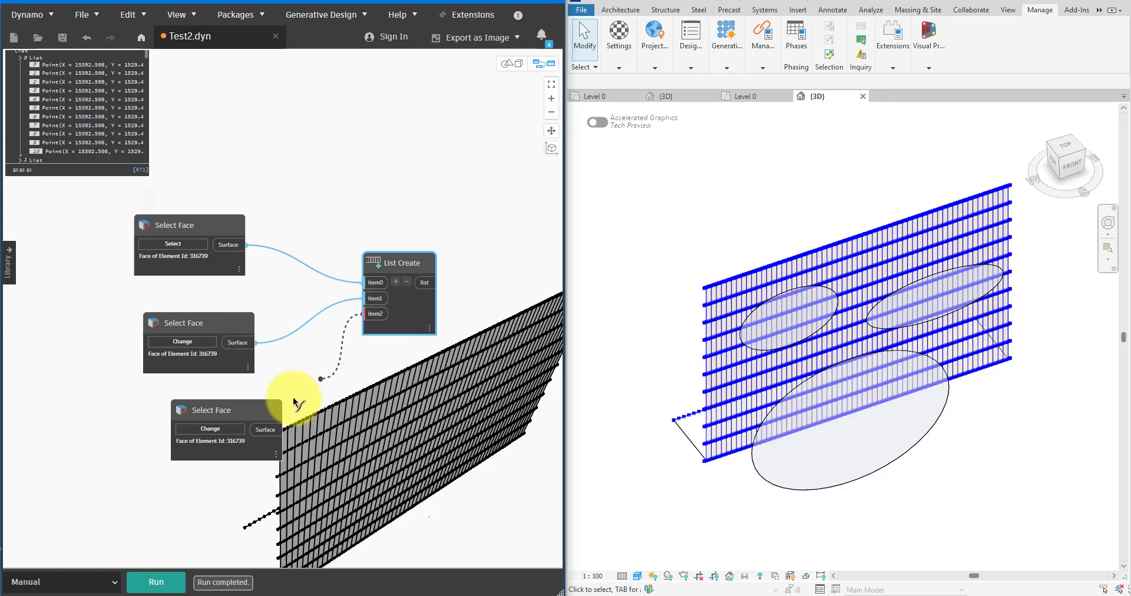
pyautogui.click(274, 427)
pyautogui.moveTo(404, 323); pyautogui.dragTo(365, 371)
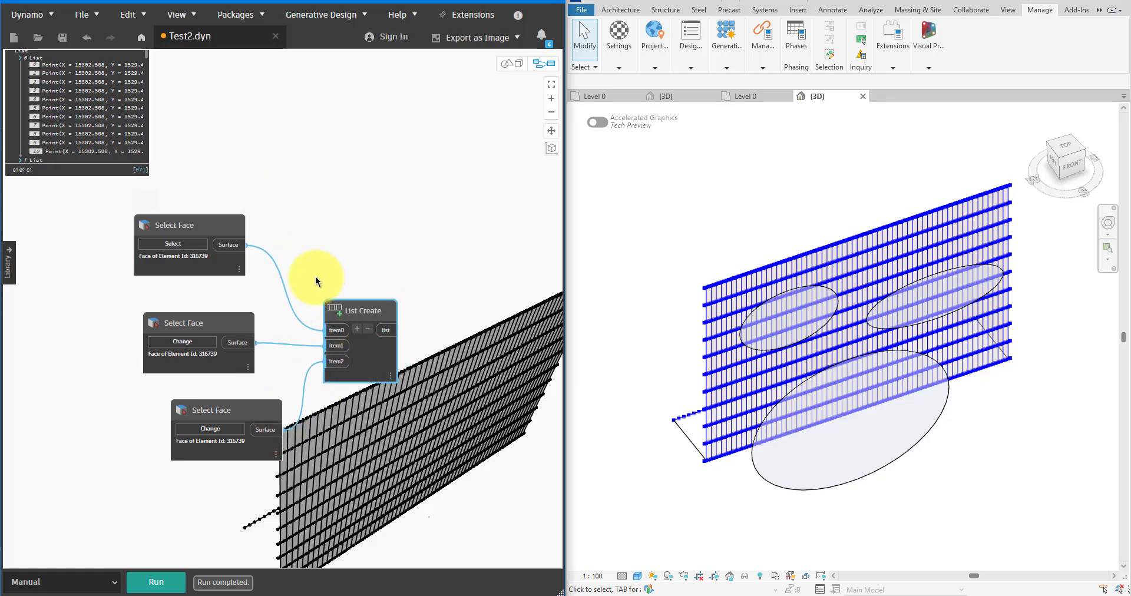
# - Add a List.Flatten node, feed it the List Create output and place it beside that node
pyautogui.moveTo(316, 277); pyautogui.dragTo(212, 231, button='middle')
pyautogui.rightClick(364, 259)
pyautogui.write('flatte')
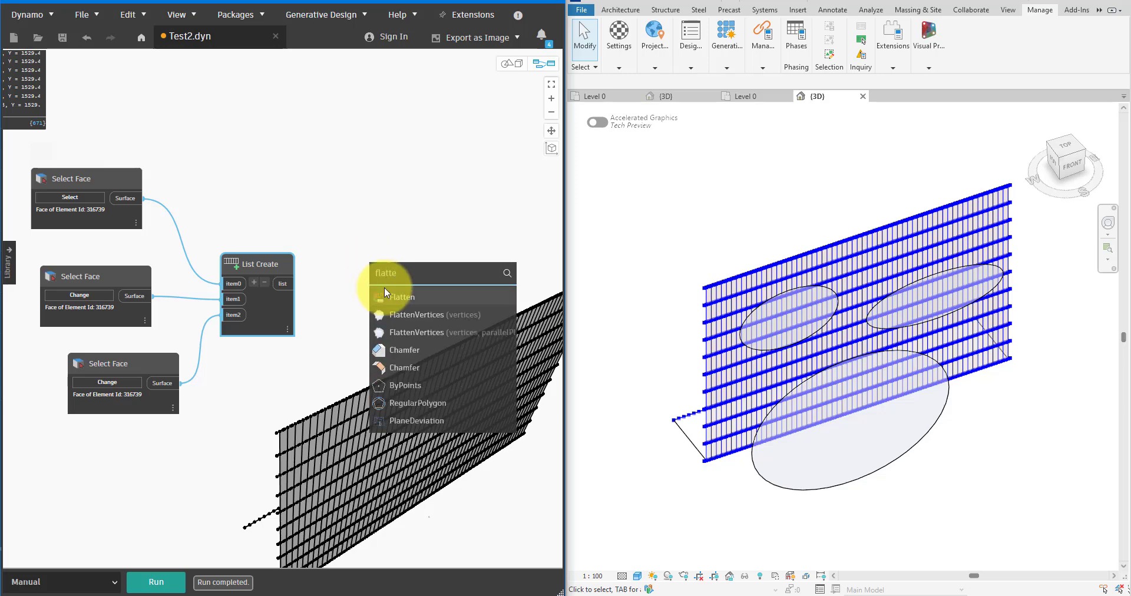
pyautogui.click(384, 296)
pyautogui.click(391, 324)
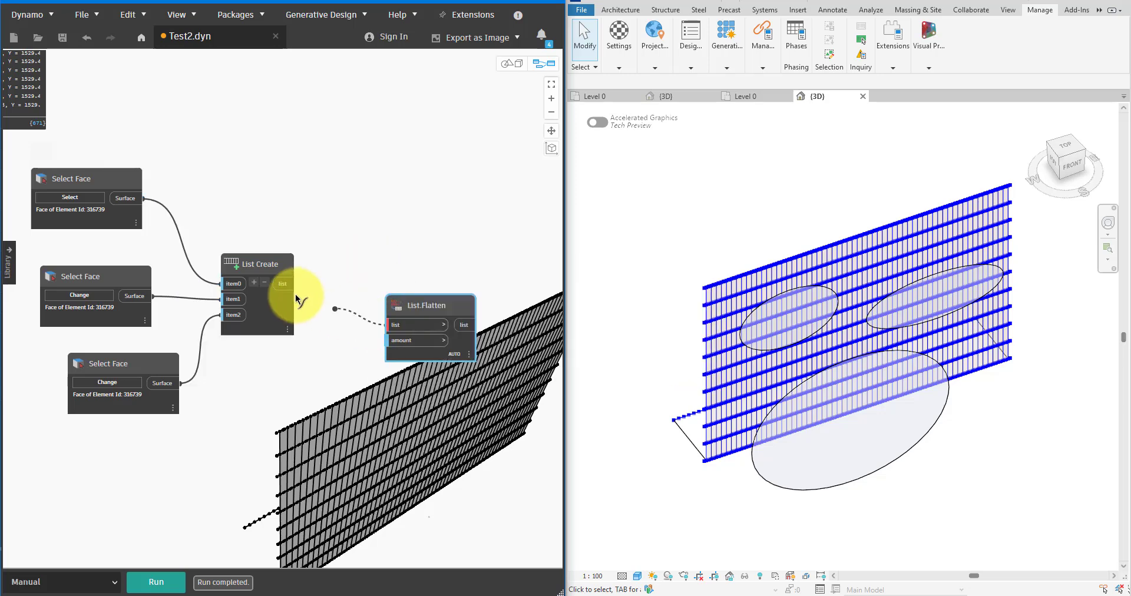
pyautogui.moveTo(436, 305); pyautogui.dragTo(390, 277)
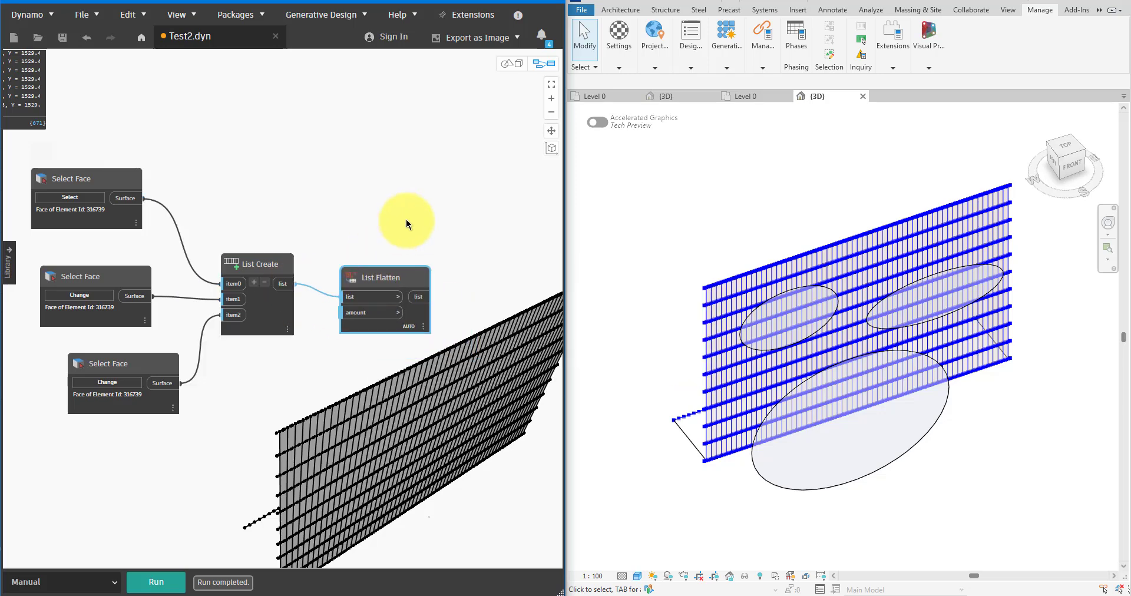
# - Add a Surface.ByUnion node after List.Flatten, connect the flattened list to surfaces and run the graph
pyautogui.rightClick(405, 221)
pyautogui.write('surf')
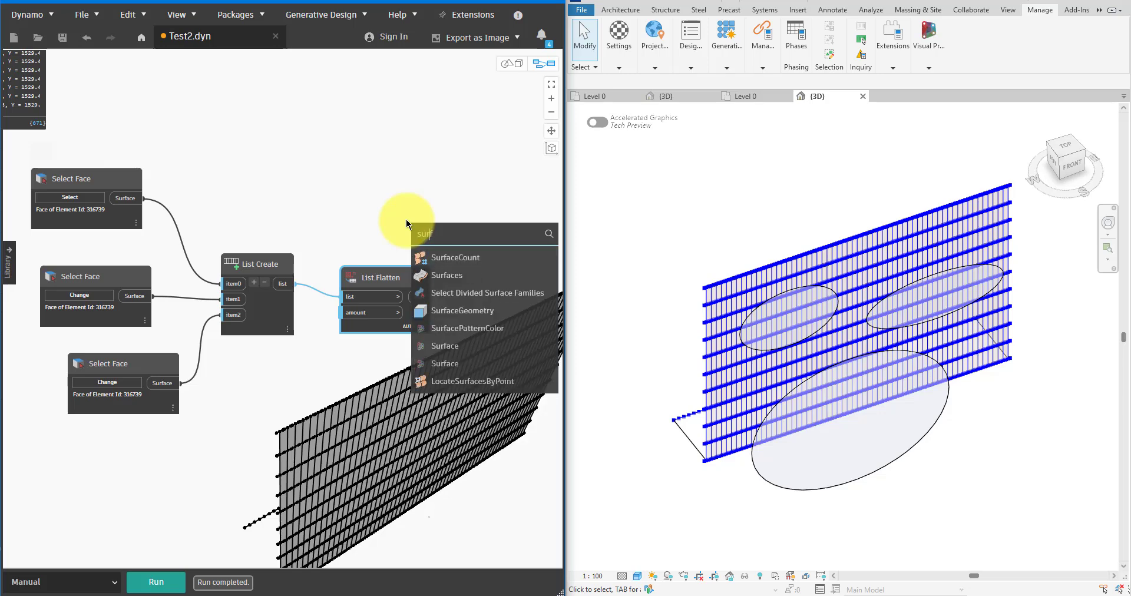
pyautogui.write('ace.byu')
pyautogui.press('Return')
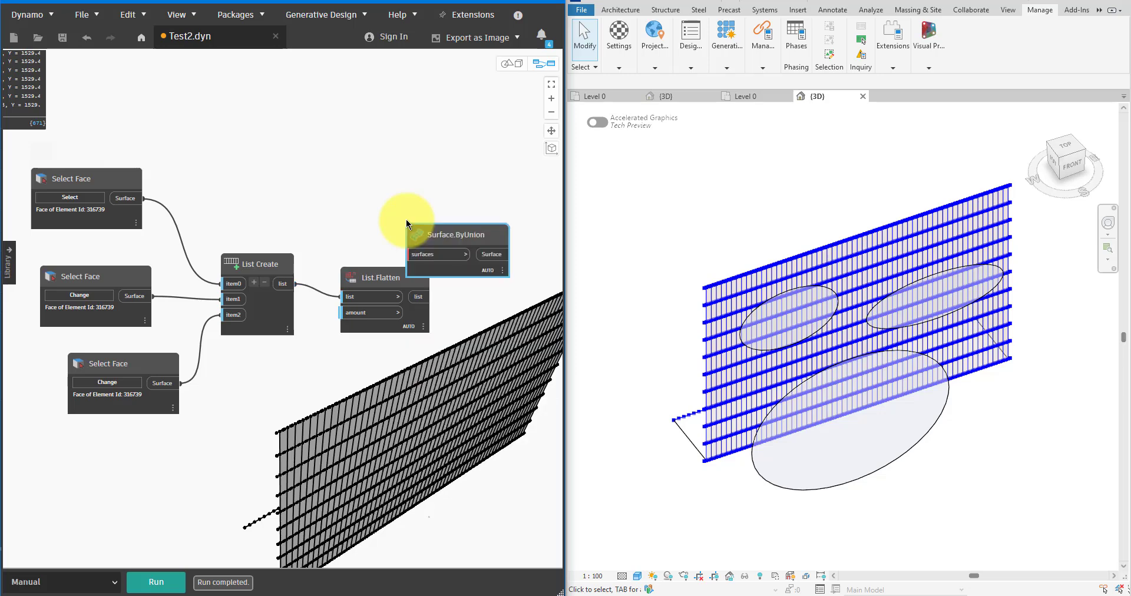
pyautogui.moveTo(454, 235); pyautogui.dragTo(496, 281)
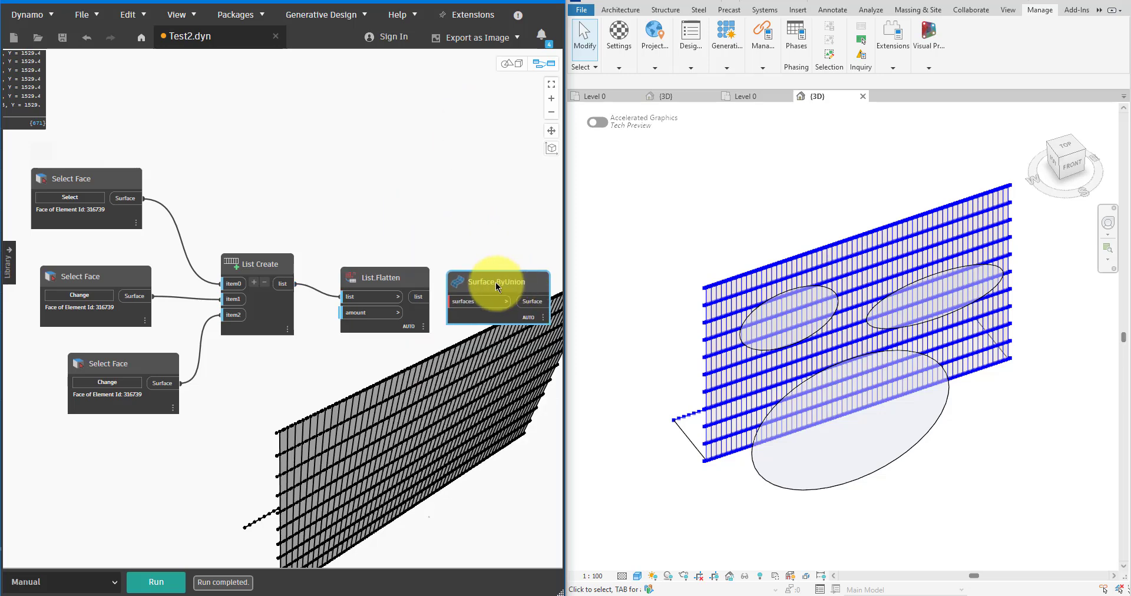
pyautogui.click(448, 302)
pyautogui.moveTo(467, 328); pyautogui.dragTo(240, 278, button='middle')
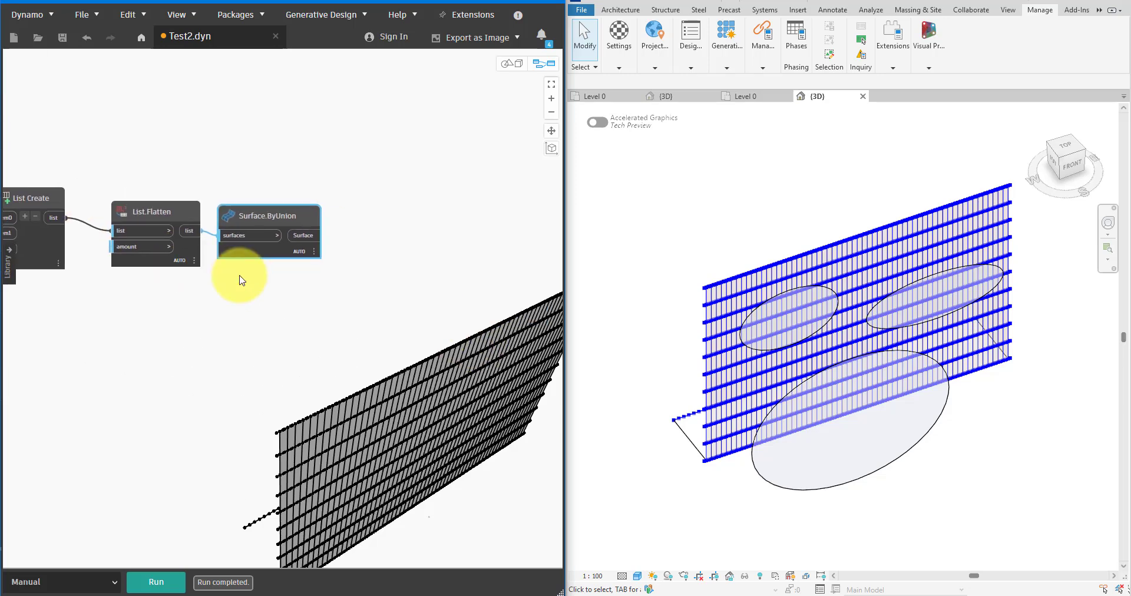
pyautogui.click(158, 581)
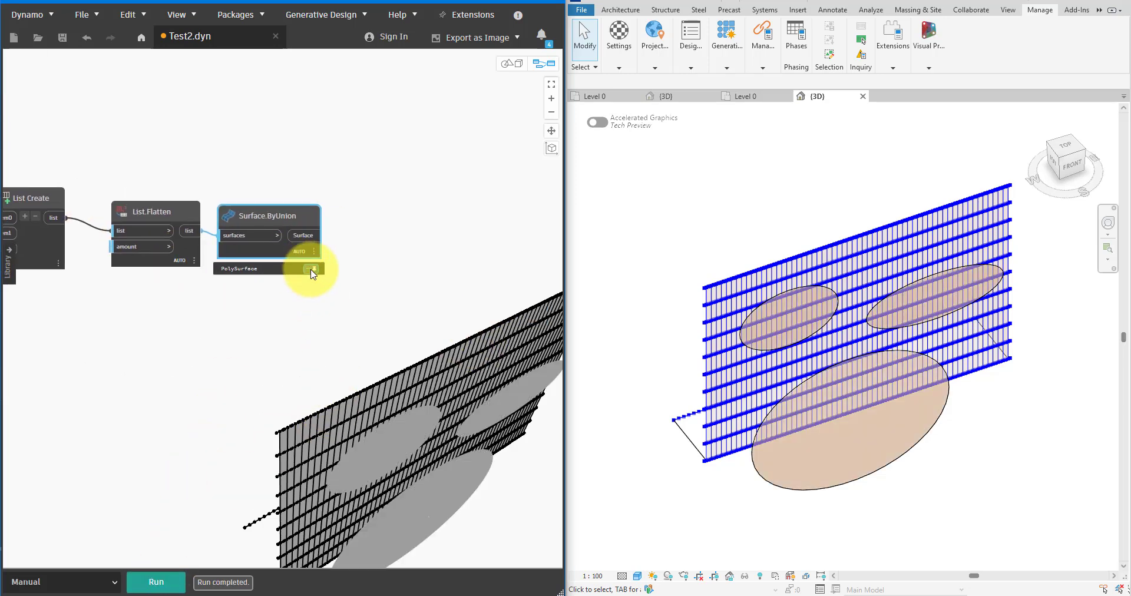
# - Pin the output previews of Surface.ByUnion and List.Flatten, then save the graph
pyautogui.click(310, 269)
pyautogui.moveTo(186, 256)
pyautogui.click(190, 278)
pyautogui.scroll(3, 228, 296)
pyautogui.moveTo(229, 296); pyautogui.dragTo(267, 278, button='middle')
pyautogui.click(320, 178)
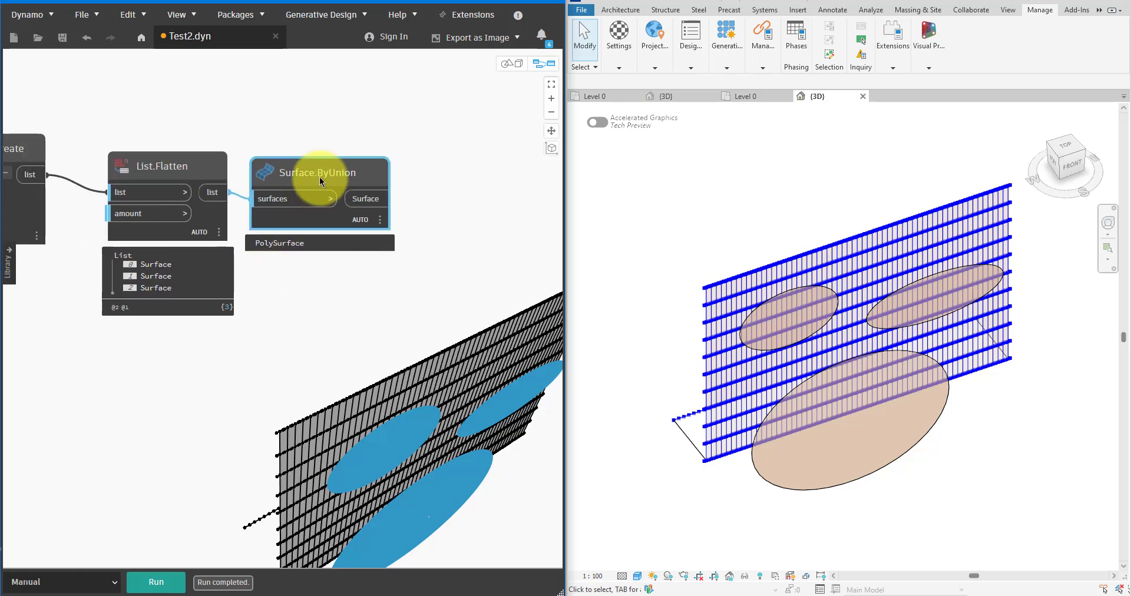
pyautogui.hotkey('ctrl', 's')
# - Group the face selection, list and union nodes, and move the group below the segment point nodes
pyautogui.scroll(-3, 416, 252)
pyautogui.moveTo(397, 158); pyautogui.dragTo(85, 322)
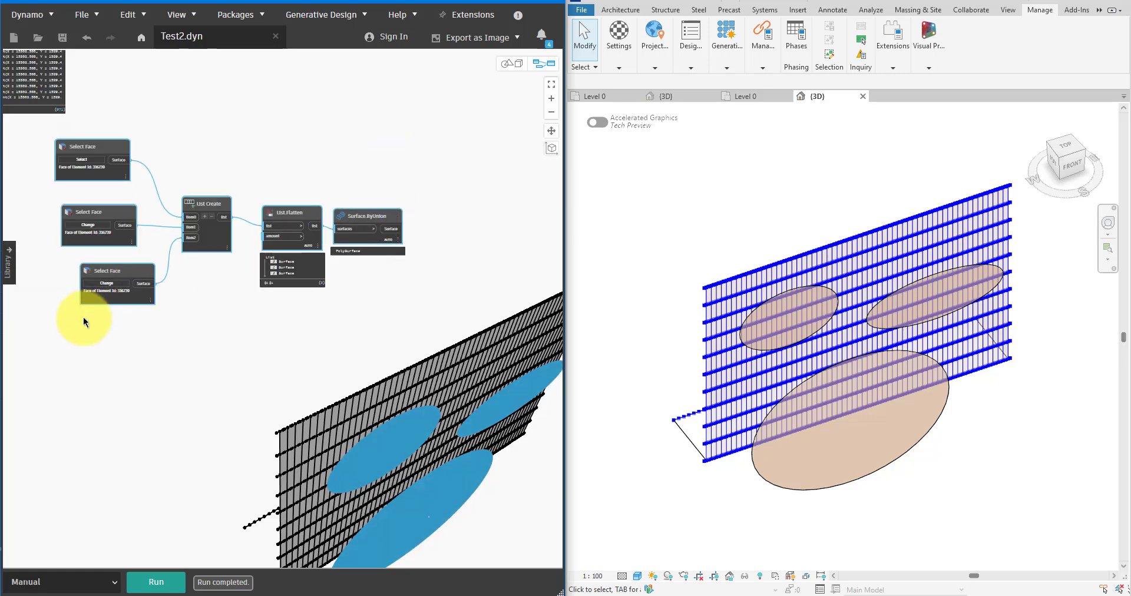
pyautogui.hotkey('ctrl', 'g')
pyautogui.moveTo(320, 178); pyautogui.dragTo(344, 257)
# - Add a Geometry.DistanceTo node with the segment points as geometry and the unioned surface as other, run the graph and inspect the distances
pyautogui.rightClick(340, 274)
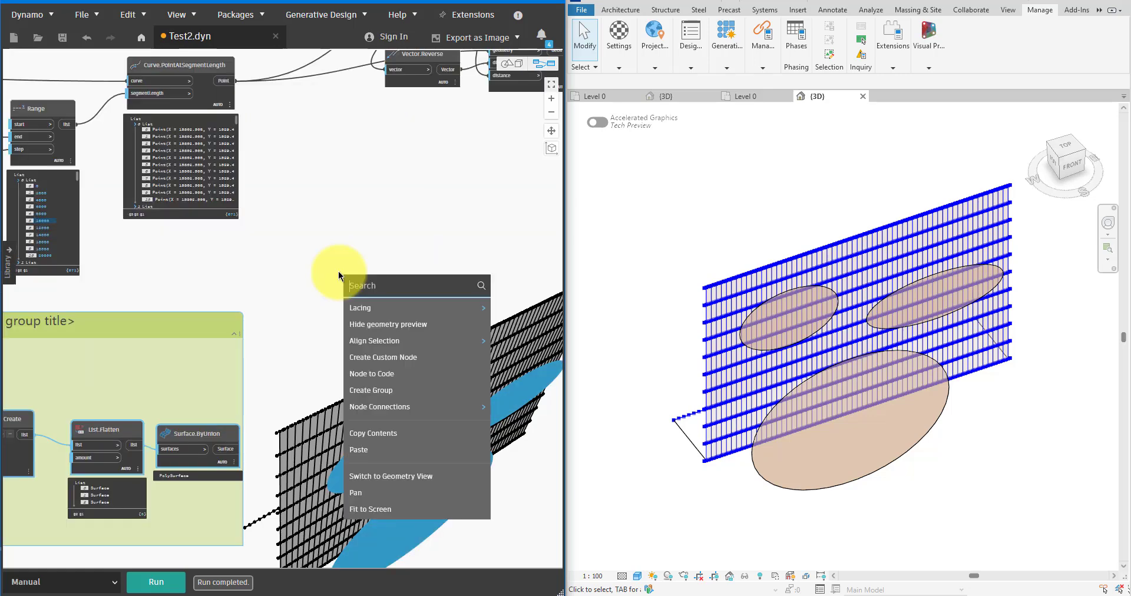
pyautogui.write('distance')
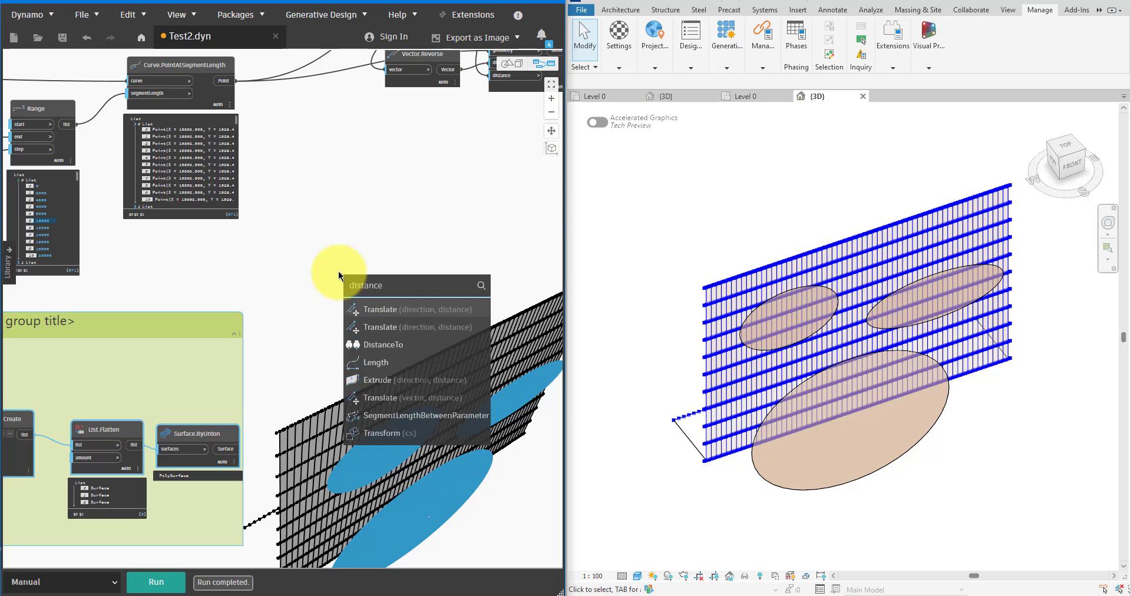
pyautogui.click(365, 342)
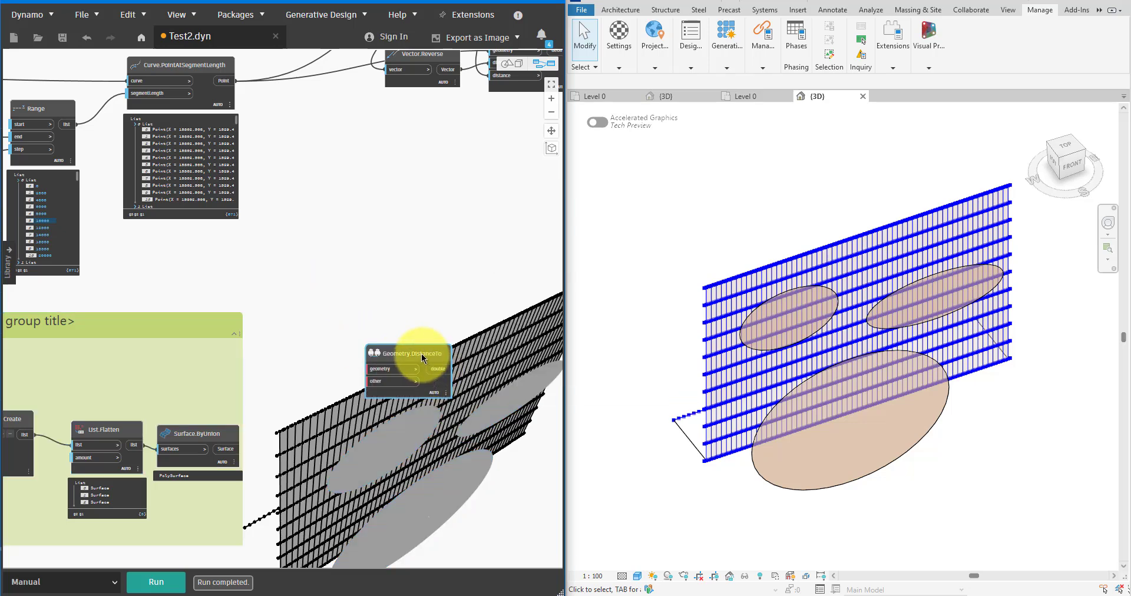
pyautogui.moveTo(421, 357); pyautogui.dragTo(430, 259)
pyautogui.click(236, 81)
pyautogui.click(377, 271)
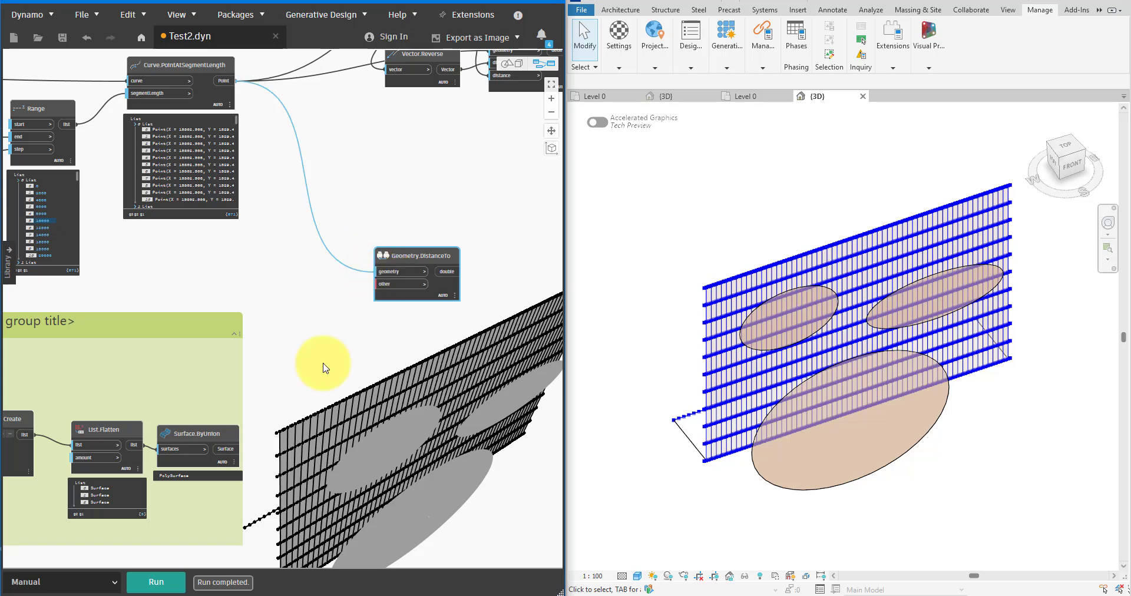
pyautogui.click(238, 450)
pyautogui.click(377, 284)
pyautogui.click(154, 582)
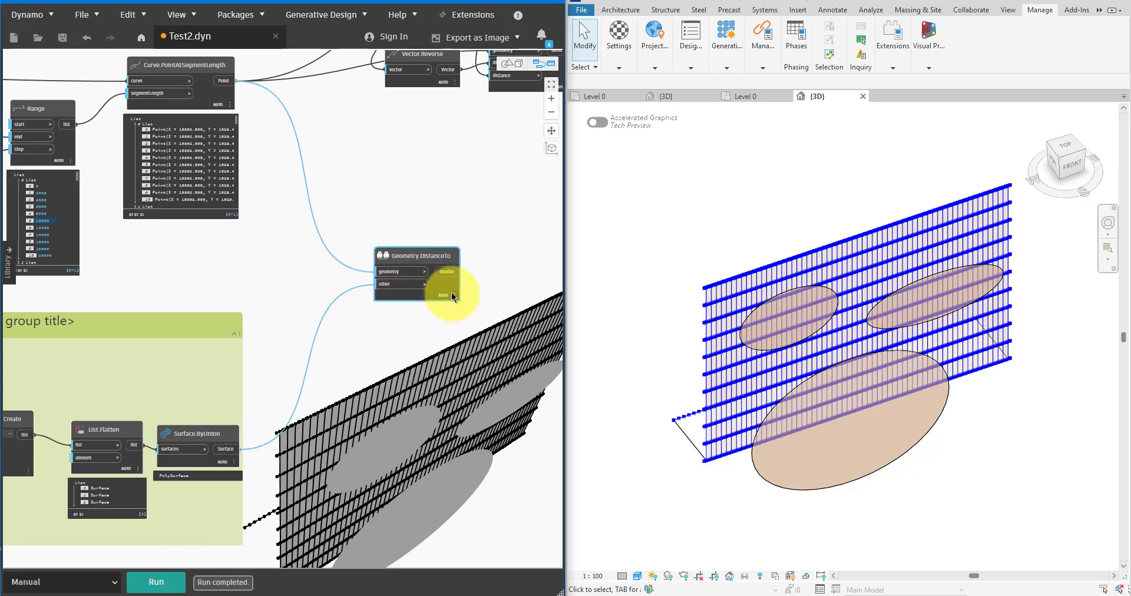
pyautogui.moveTo(447, 303)
pyautogui.scroll(3, 516, 408)
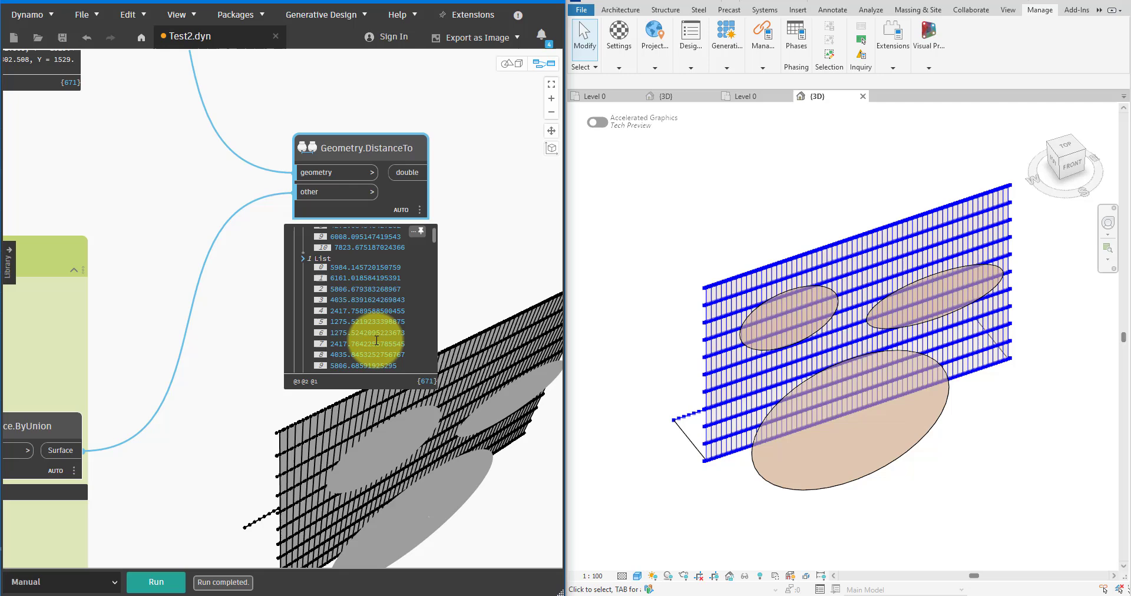
pyautogui.moveTo(491, 267); pyautogui.dragTo(335, 322, button='middle')
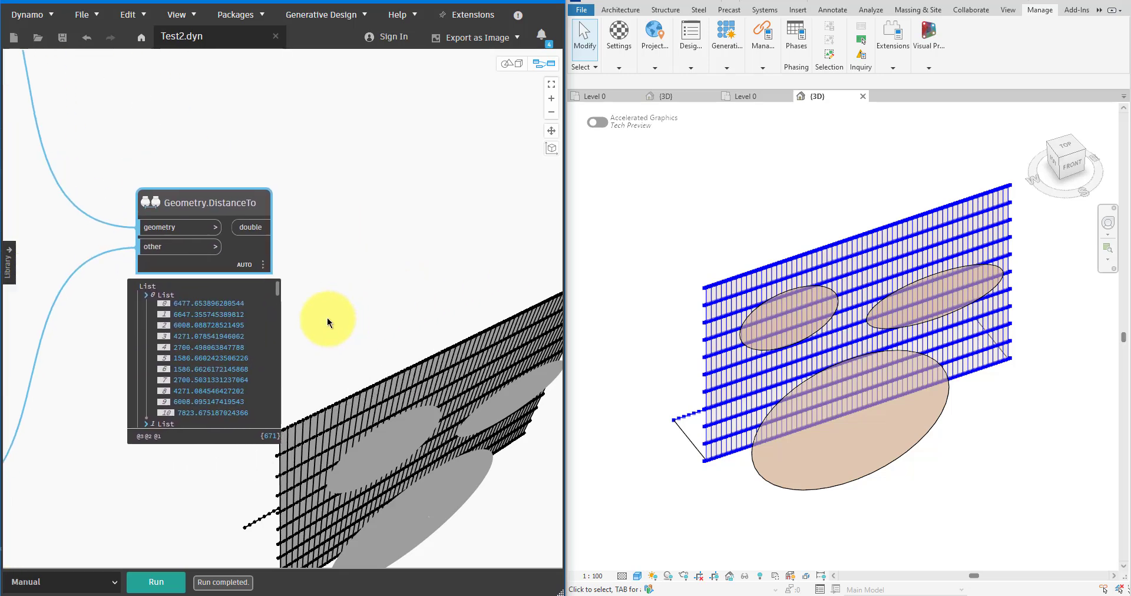
# - Add a List.Flatten node fed by the Geometry.DistanceTo output and place it beside that node
pyautogui.rightClick(308, 324)
pyautogui.write('flatten')
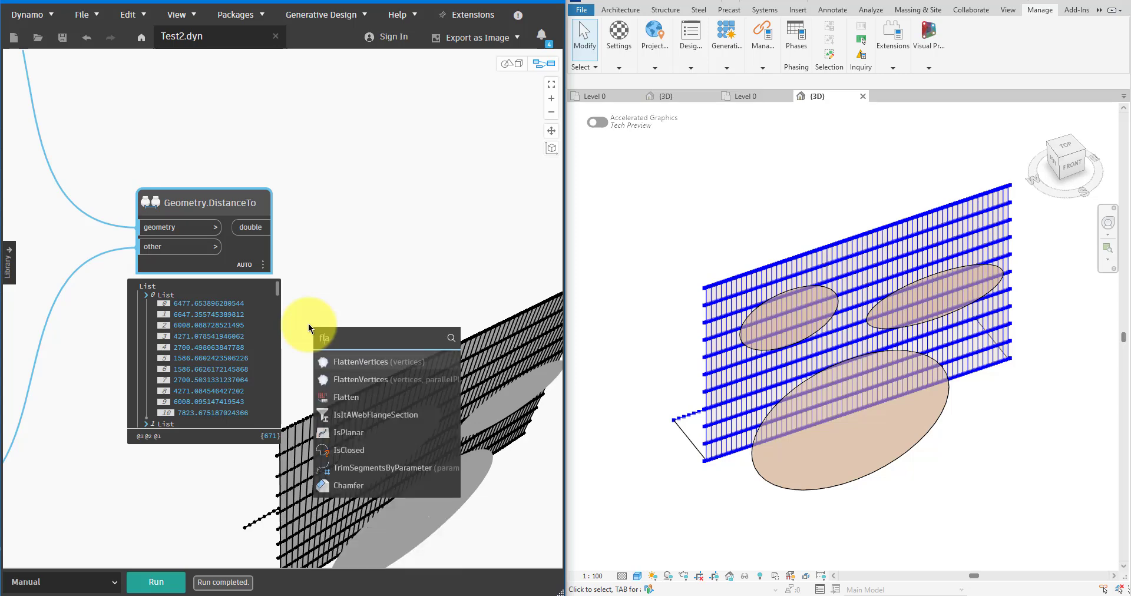
pyautogui.press('Return')
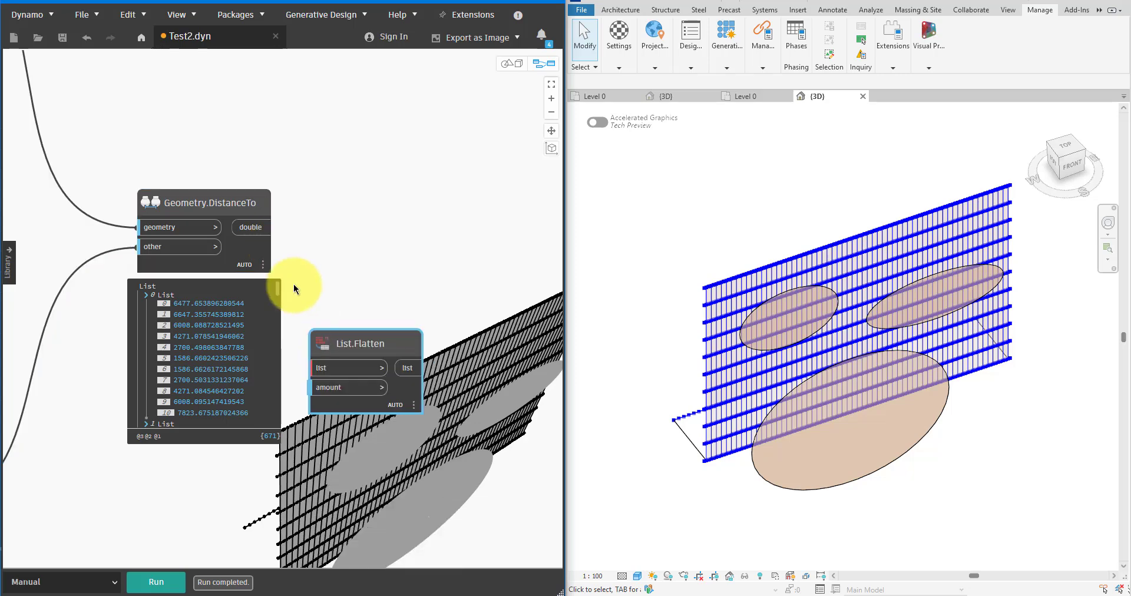
pyautogui.click(314, 368)
pyautogui.click(252, 227)
pyautogui.moveTo(372, 342); pyautogui.dragTo(393, 287)
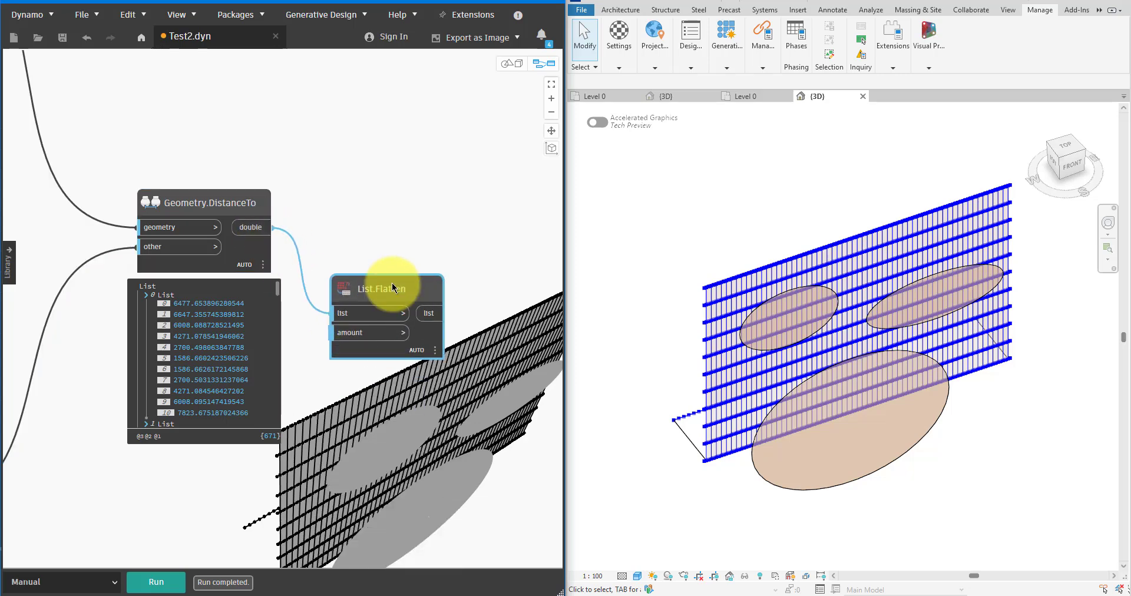
# - Add a List.MaximumItem node fed by the List.Flatten output, then run the graph and pin its output preview
pyautogui.moveTo(324, 228); pyautogui.dragTo(190, 221, button='middle')
pyautogui.rightClick(405, 229)
pyautogui.write('maxim')
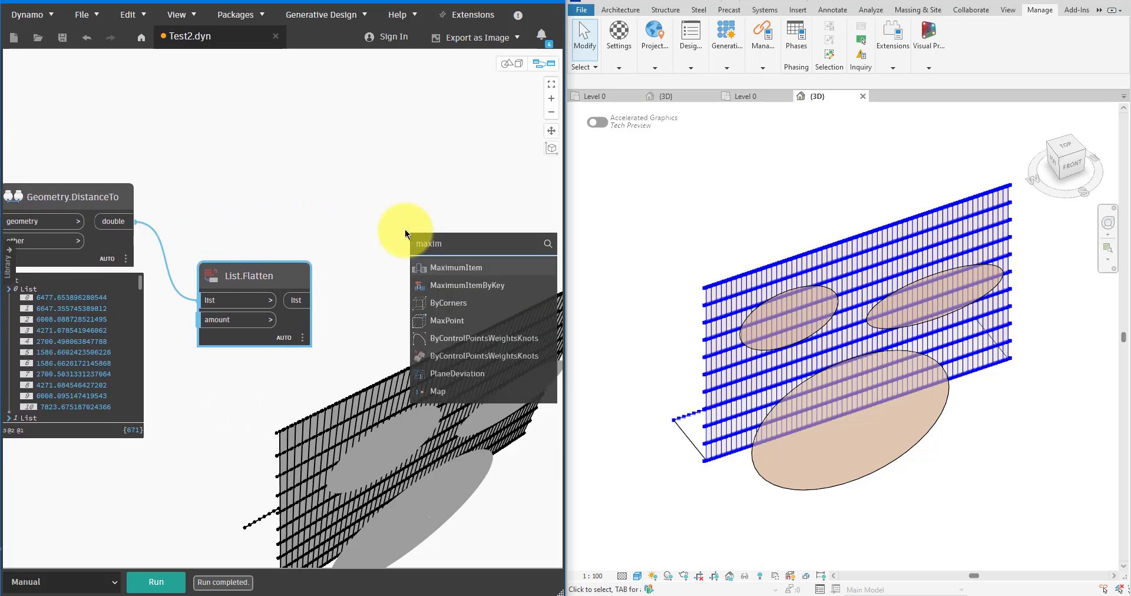
pyautogui.press('Return')
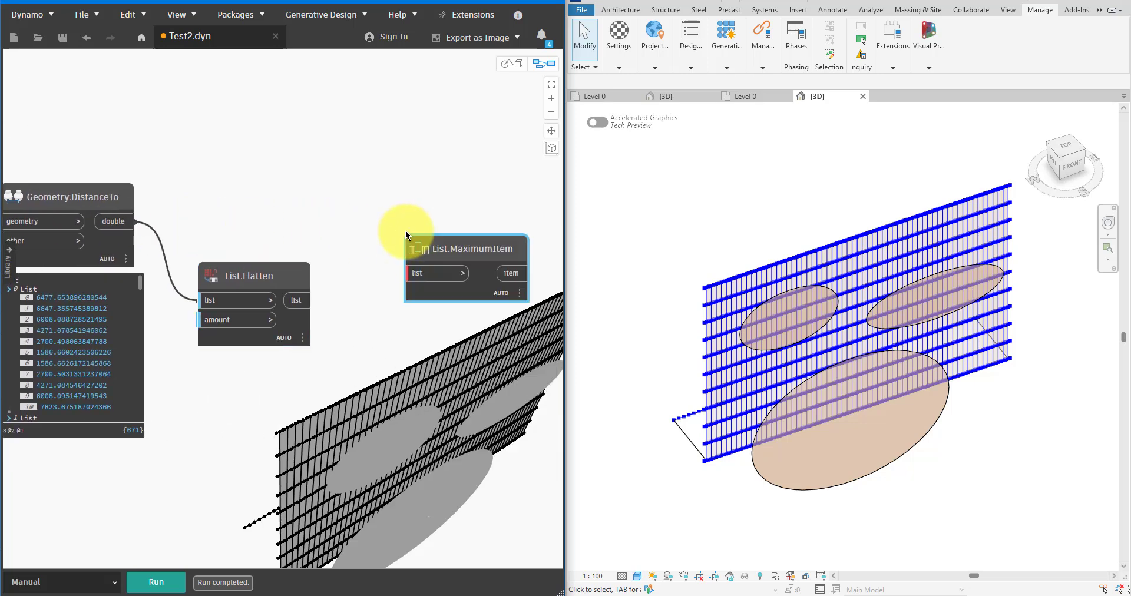
pyautogui.click(423, 276)
pyautogui.click(311, 301)
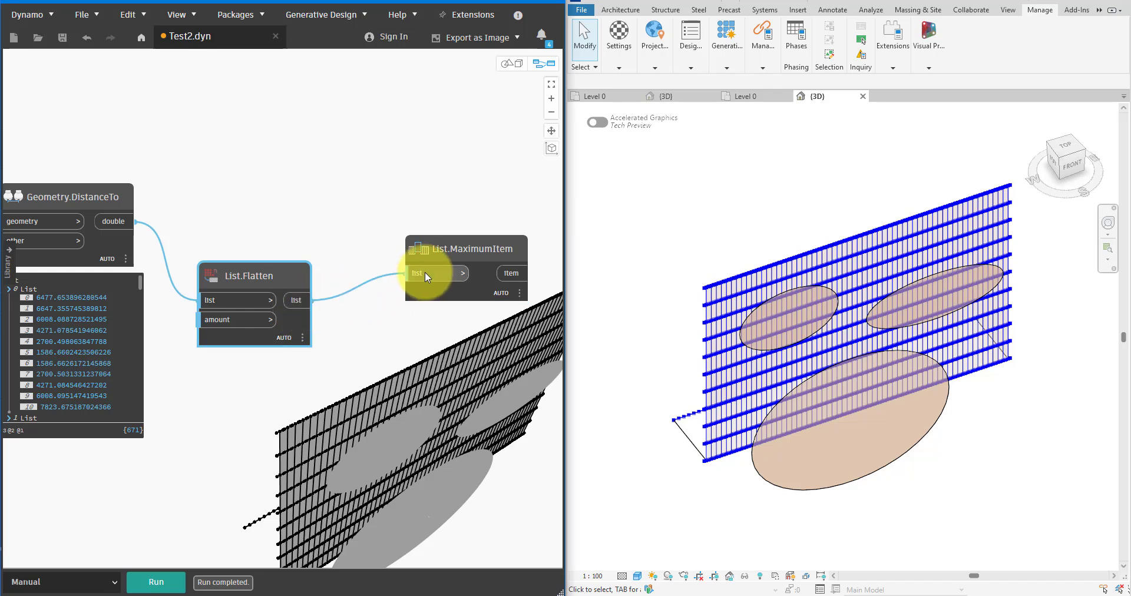
pyautogui.moveTo(425, 286); pyautogui.dragTo(366, 310)
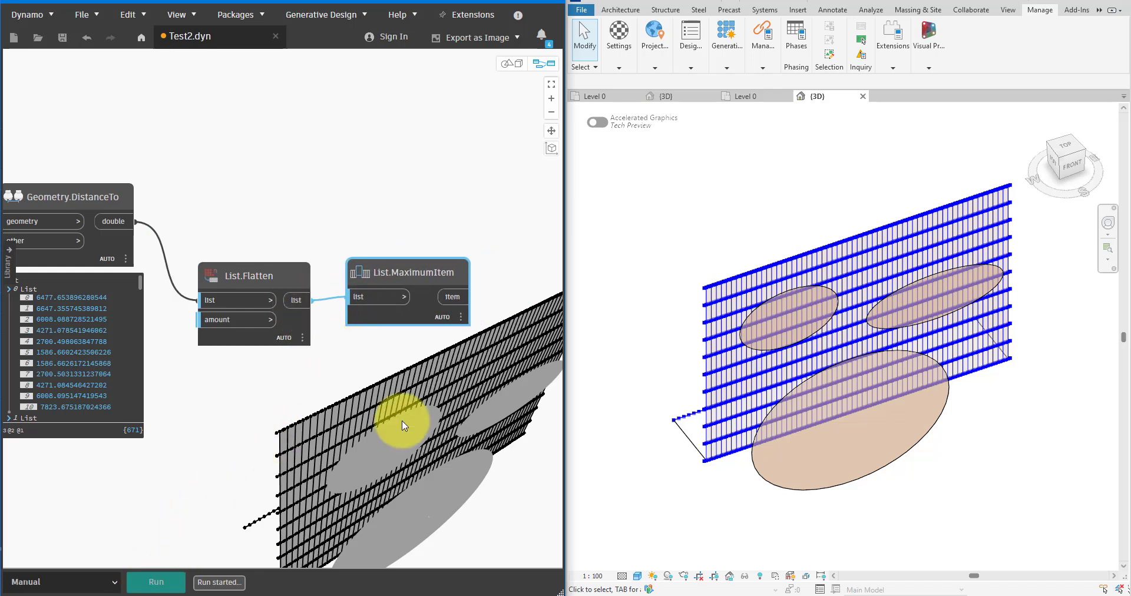
pyautogui.moveTo(452, 315)
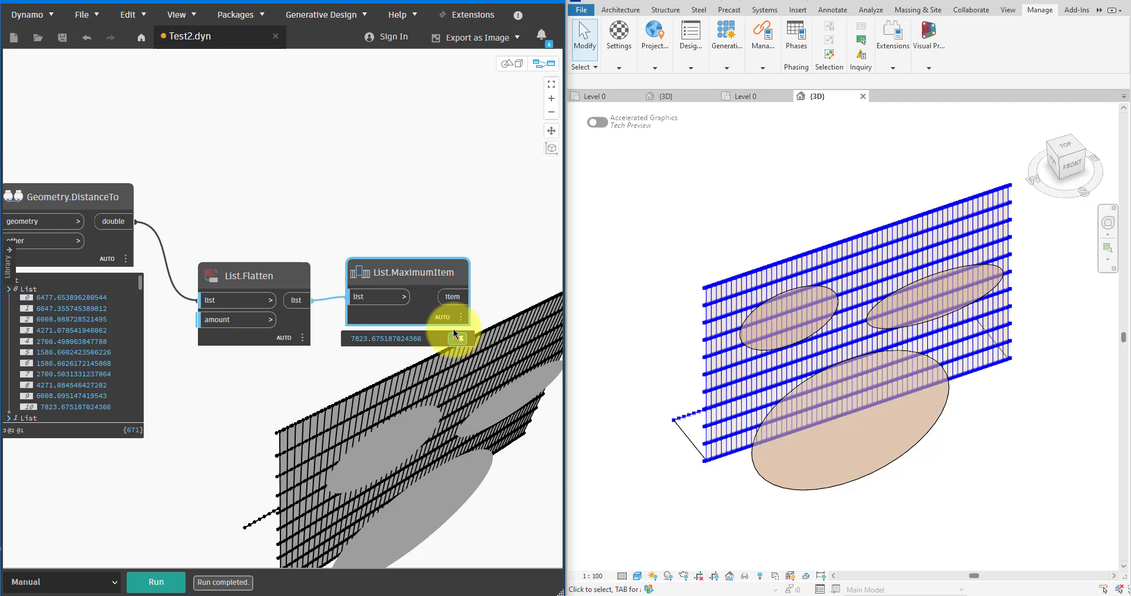
# - Add a ReplaceByCondition node and connect the Geometry.DistanceTo output to its item input
pyautogui.scroll(-1, 456, 256)
pyautogui.moveTo(444, 256); pyautogui.dragTo(377, 252, button='middle')
pyautogui.scroll(1, 370, 232)
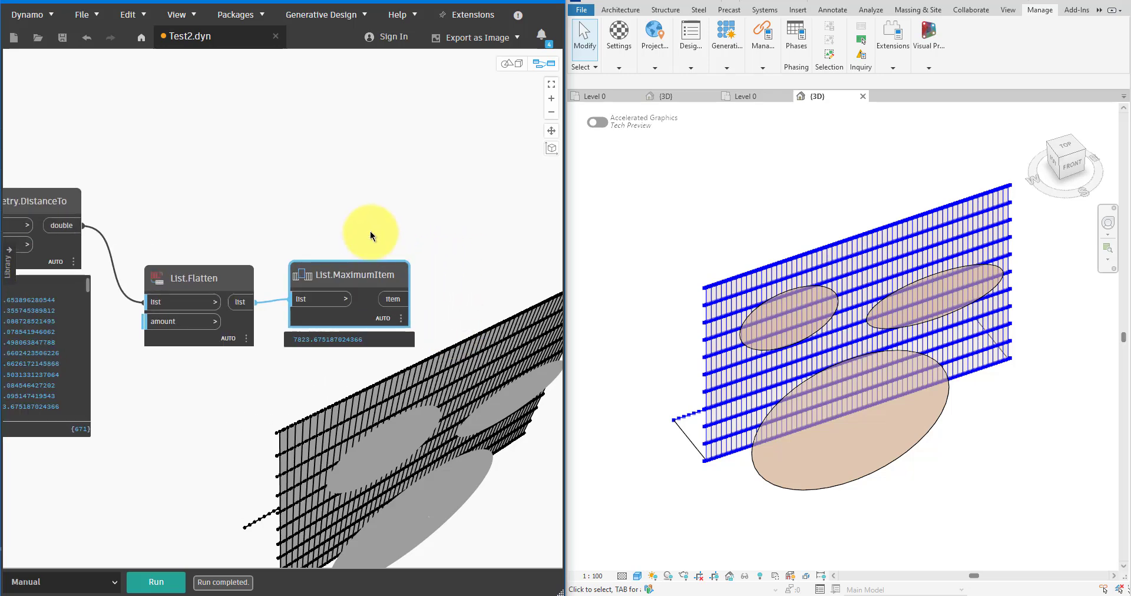
pyautogui.rightClick(415, 184)
pyautogui.write('rep')
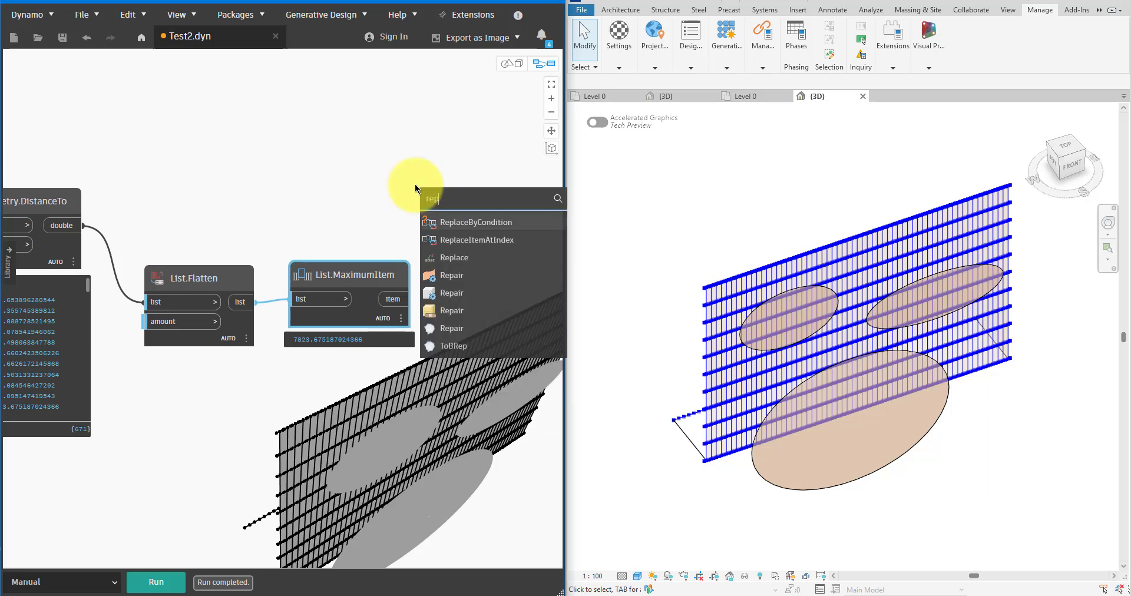
pyautogui.press('Return')
pyautogui.click(438, 226)
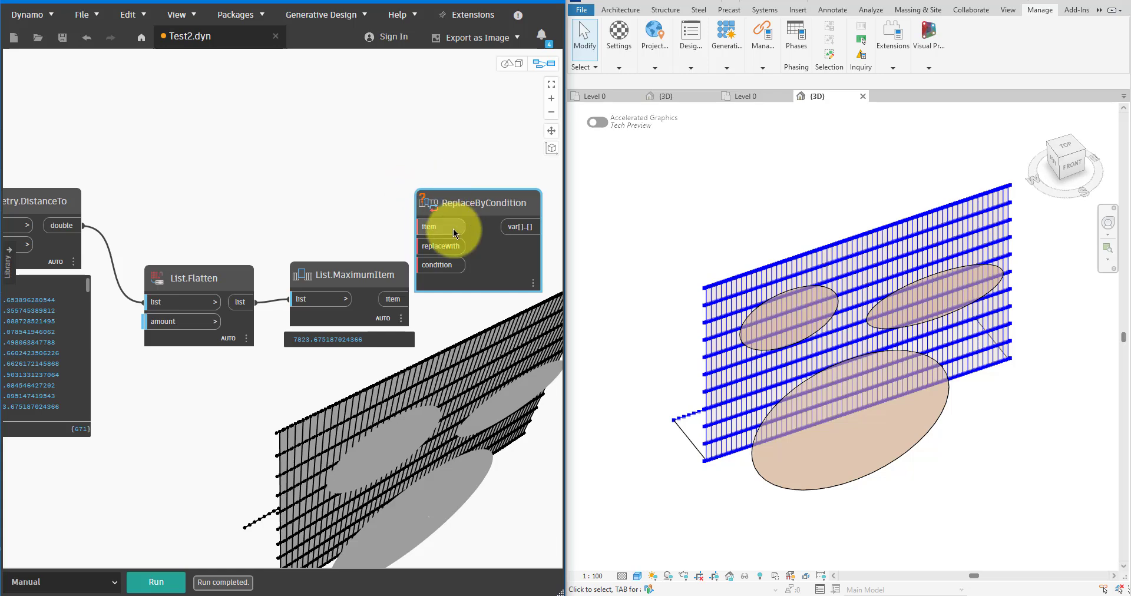
pyautogui.moveTo(482, 265); pyautogui.dragTo(524, 262)
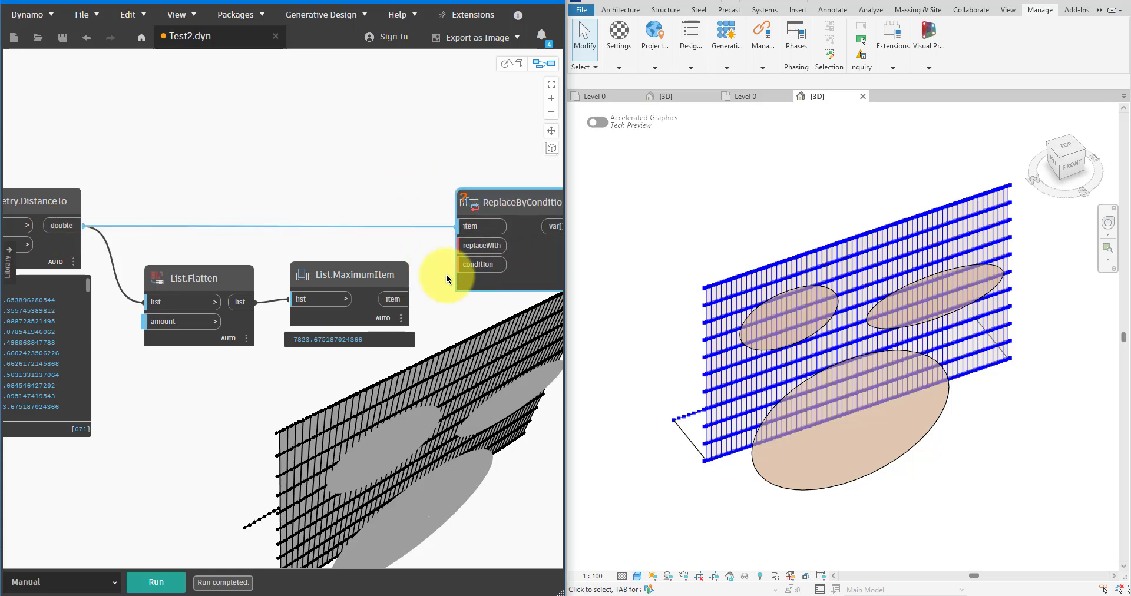
# - Move ReplaceByCondition further from the other nodes and connect the List.MaximumItem output to its replaceWith input
pyautogui.moveTo(449, 272); pyautogui.dragTo(274, 265, button='middle')
pyautogui.moveTo(359, 257); pyautogui.dragTo(471, 255)
pyautogui.click(223, 291)
pyautogui.click(399, 236)
# - Add a >= node below ReplaceByCondition and connect its bool output to the condition input
pyautogui.rightClick(325, 331)
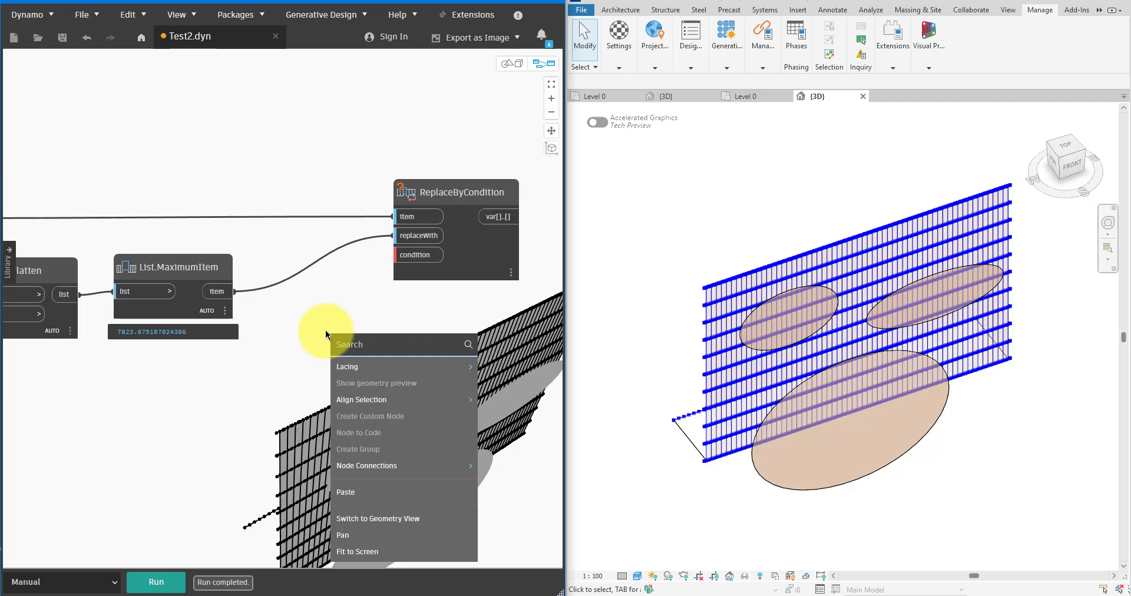
pyautogui.write('>=')
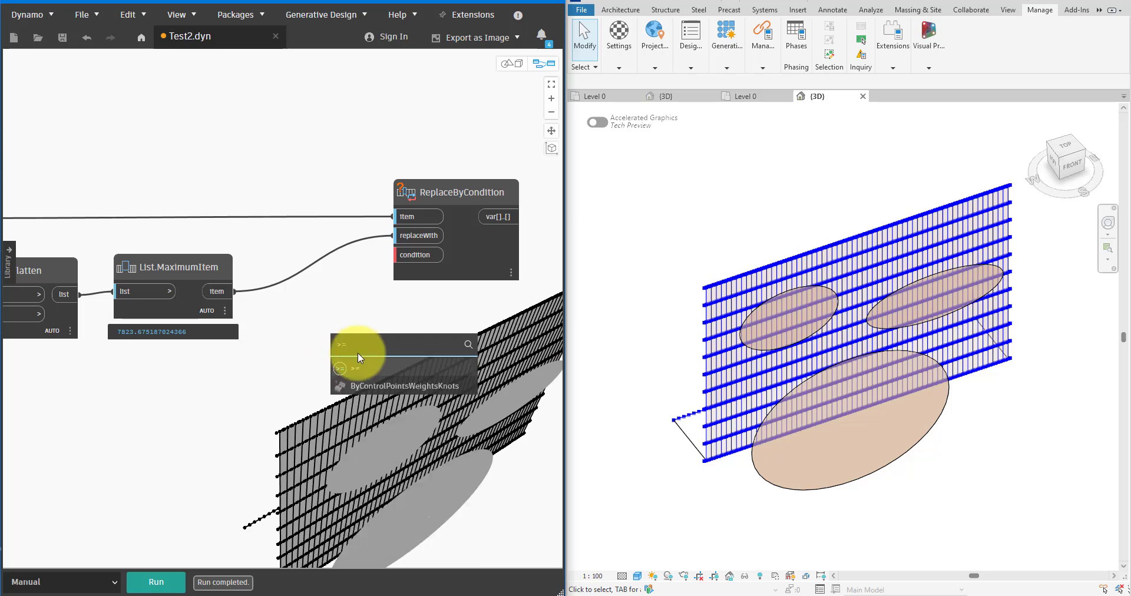
pyautogui.click(359, 368)
pyautogui.moveTo(383, 373); pyautogui.dragTo(335, 350)
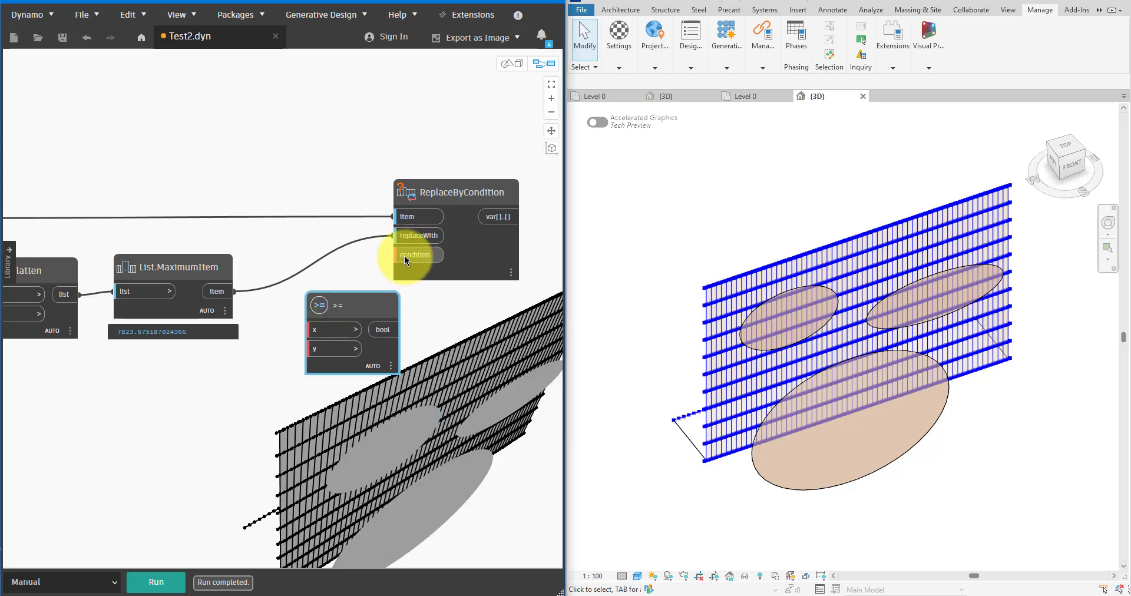
pyautogui.click(398, 330)
pyautogui.moveTo(370, 314); pyautogui.dragTo(343, 326)
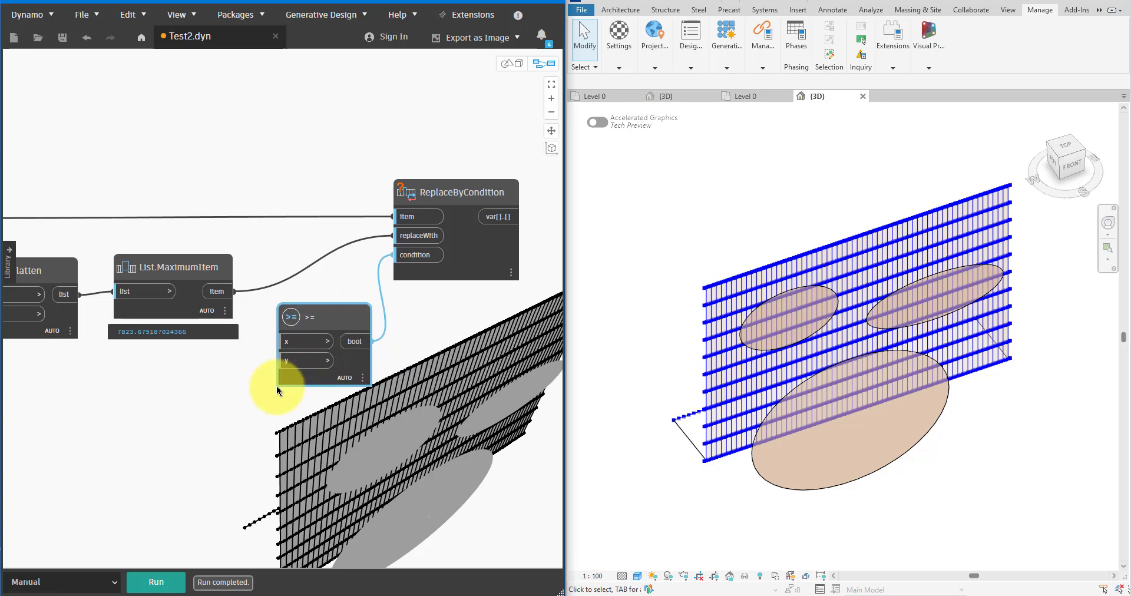
# - Add a code block with a/2; fed by the List.MaximumItem output, and connect it to the y input of the >= node
pyautogui.doubleClick(196, 391)
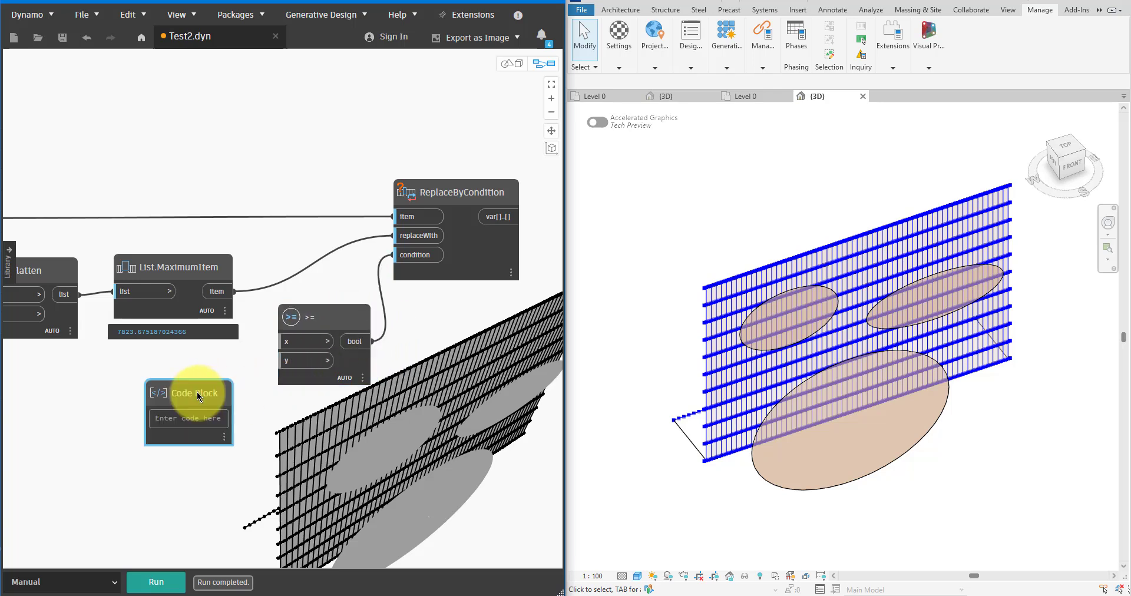
pyautogui.write('a/')
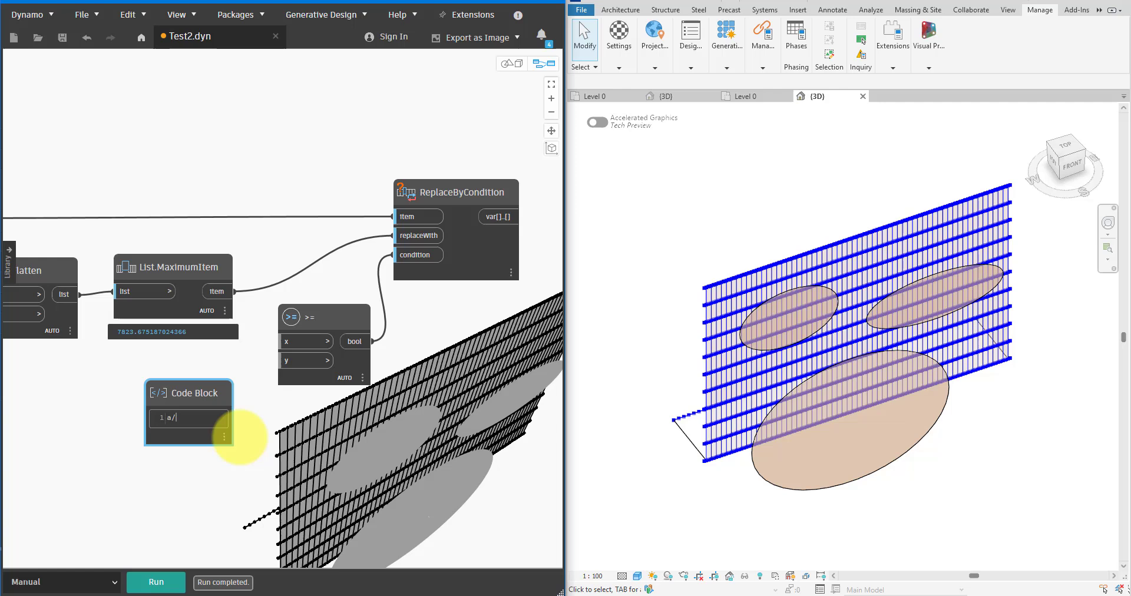
pyautogui.write('2')
pyautogui.click(242, 434)
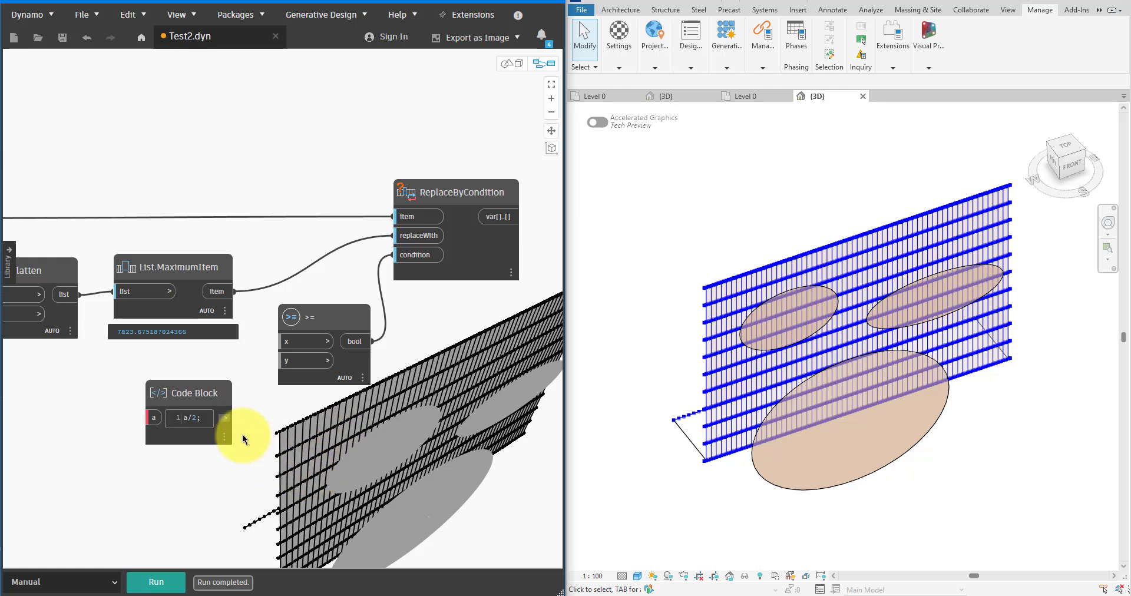
pyautogui.click(218, 292)
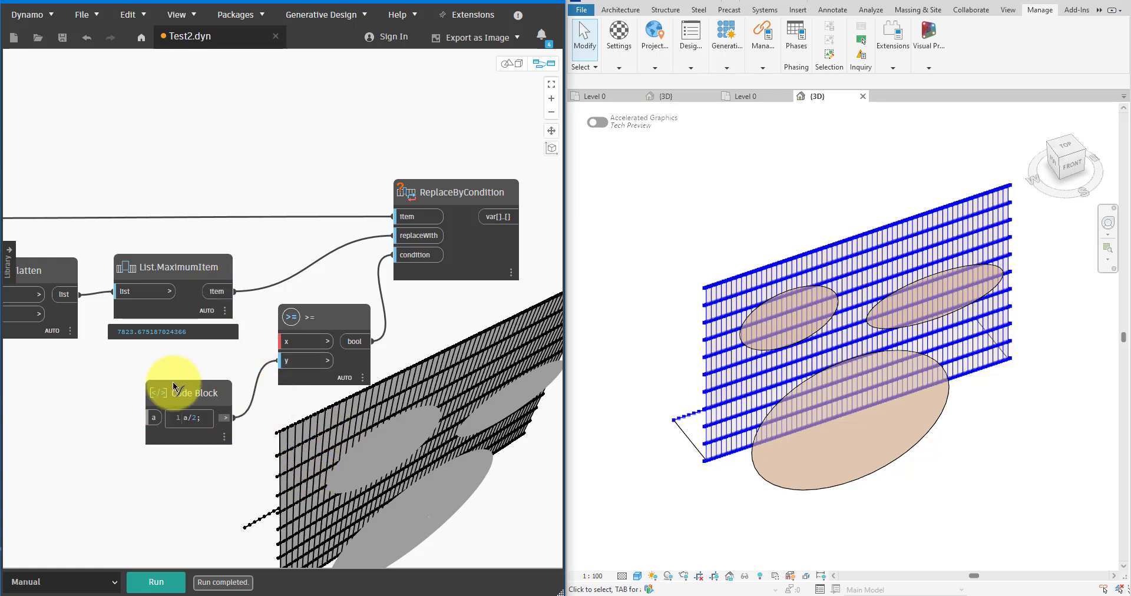
pyautogui.click(154, 417)
pyautogui.moveTo(182, 399); pyautogui.dragTo(481, 324)
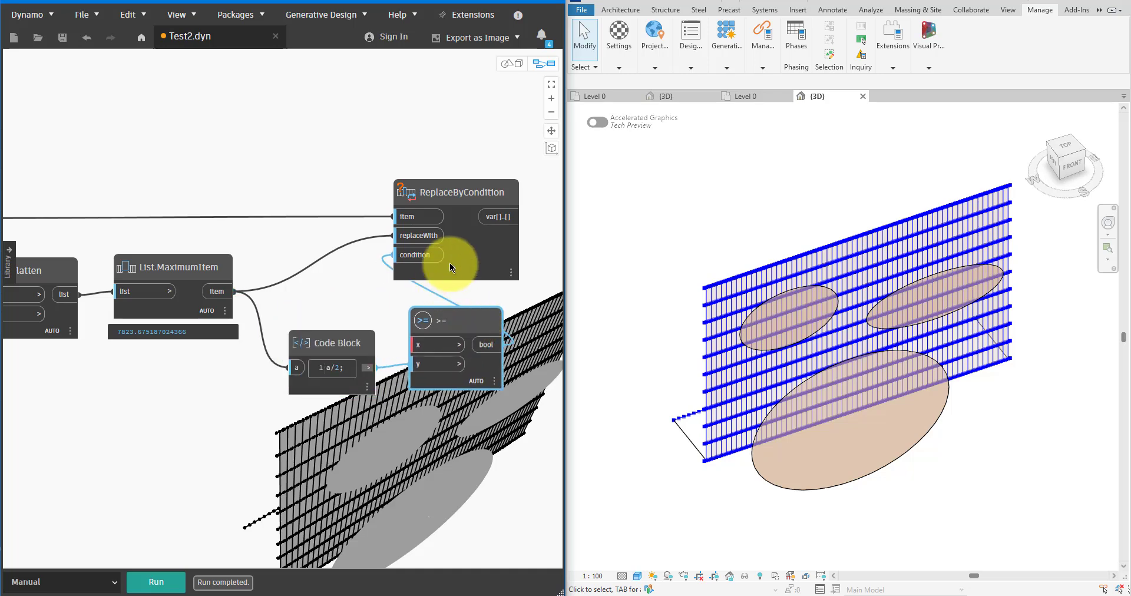
pyautogui.moveTo(446, 260); pyautogui.dragTo(542, 259)
# - Run the graph and pin the output previews of the a/2 code block, the >= node and ReplaceByCondition
pyautogui.scroll(-3, 482, 252)
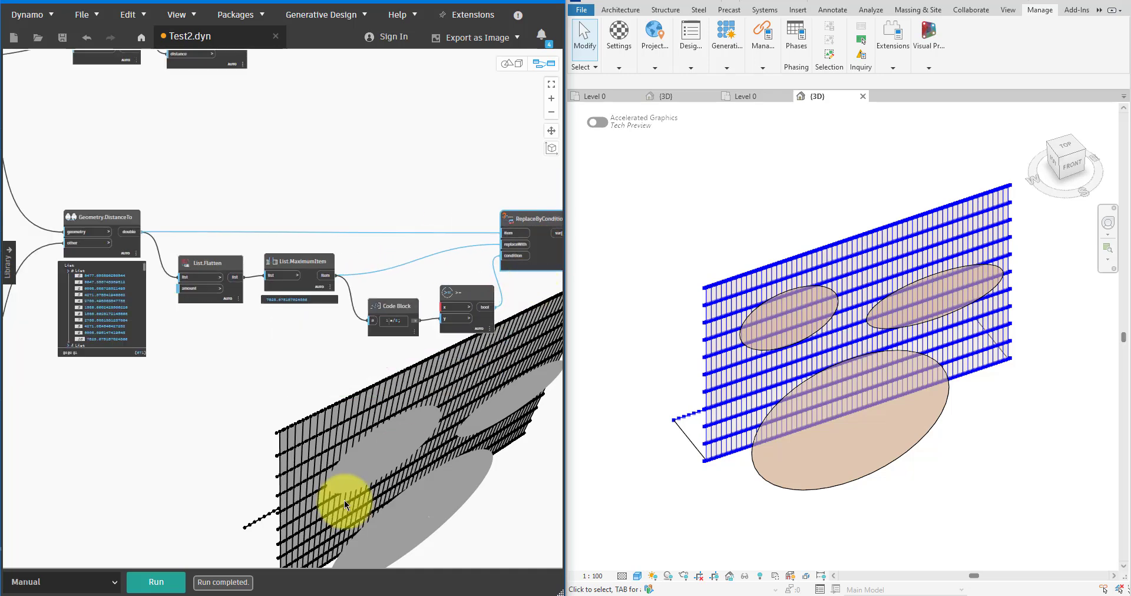
pyautogui.scroll(3, 379, 324)
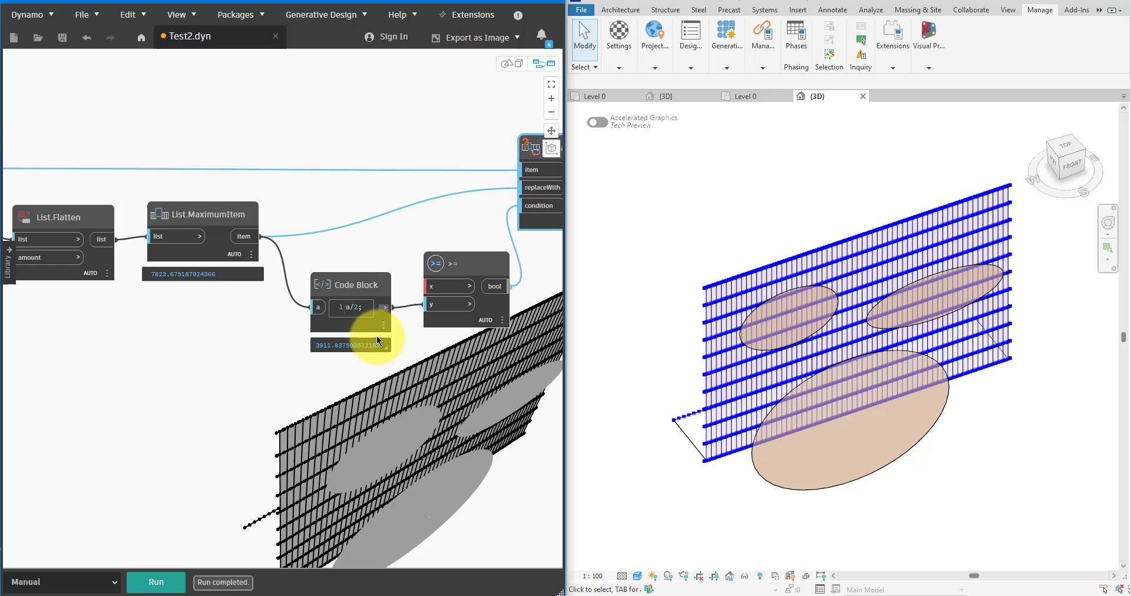
pyautogui.click(388, 345)
pyautogui.moveTo(460, 365); pyautogui.dragTo(396, 370, button='middle')
pyautogui.moveTo(420, 327)
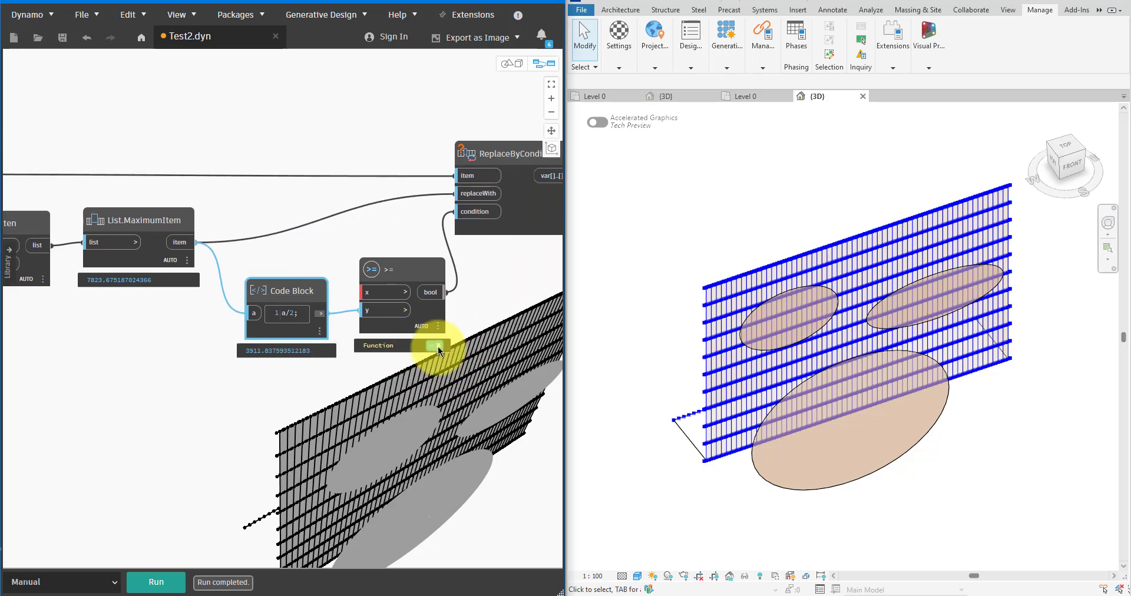
pyautogui.click(438, 347)
pyautogui.moveTo(535, 246); pyautogui.dragTo(360, 290, button='middle')
pyautogui.click(380, 325)
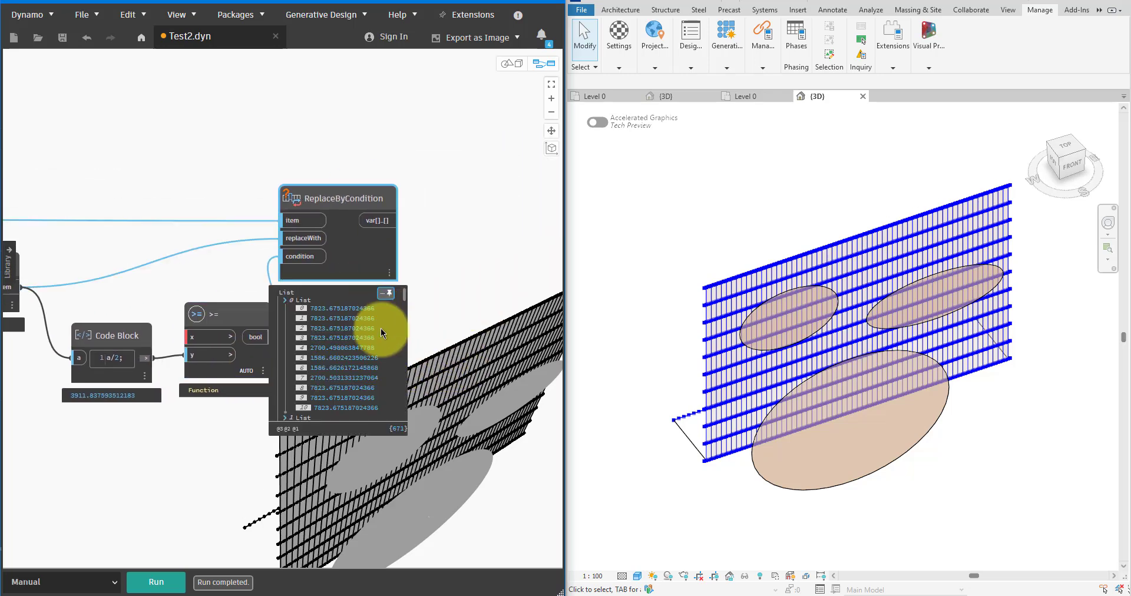
pyautogui.moveTo(449, 341); pyautogui.dragTo(511, 328, button='middle')
pyautogui.moveTo(432, 182); pyautogui.dragTo(457, 182)
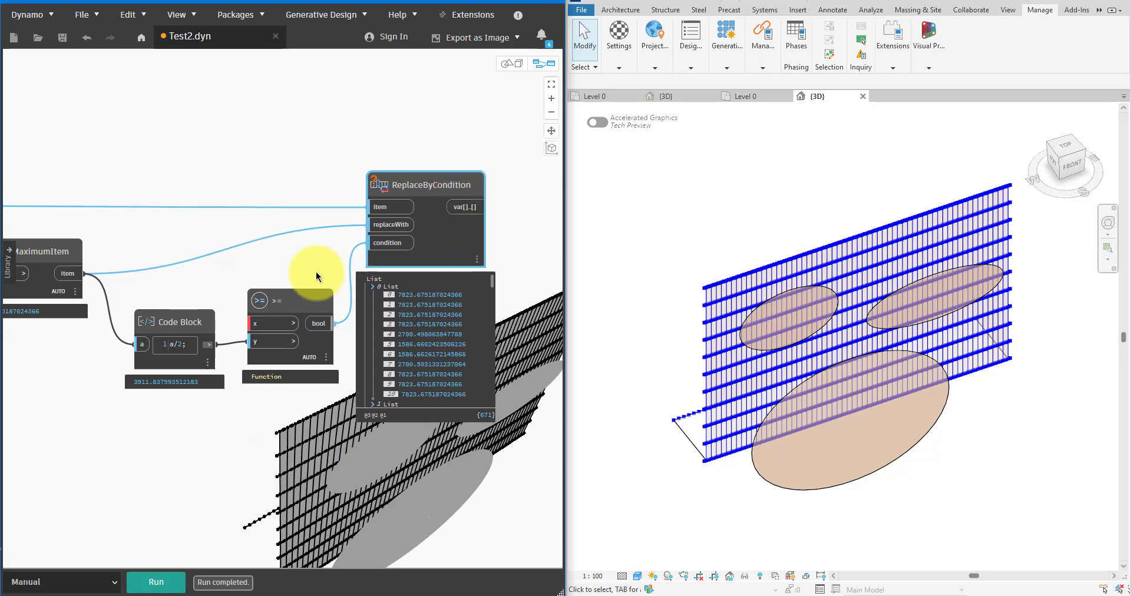
# - Add a Watch node and connect the List.Flatten output to it
pyautogui.rightClick(310, 268)
pyautogui.write('wat')
pyautogui.click(336, 306)
pyautogui.moveTo(368, 321); pyautogui.dragTo(276, 435)
pyautogui.scroll(2, 434, 371)
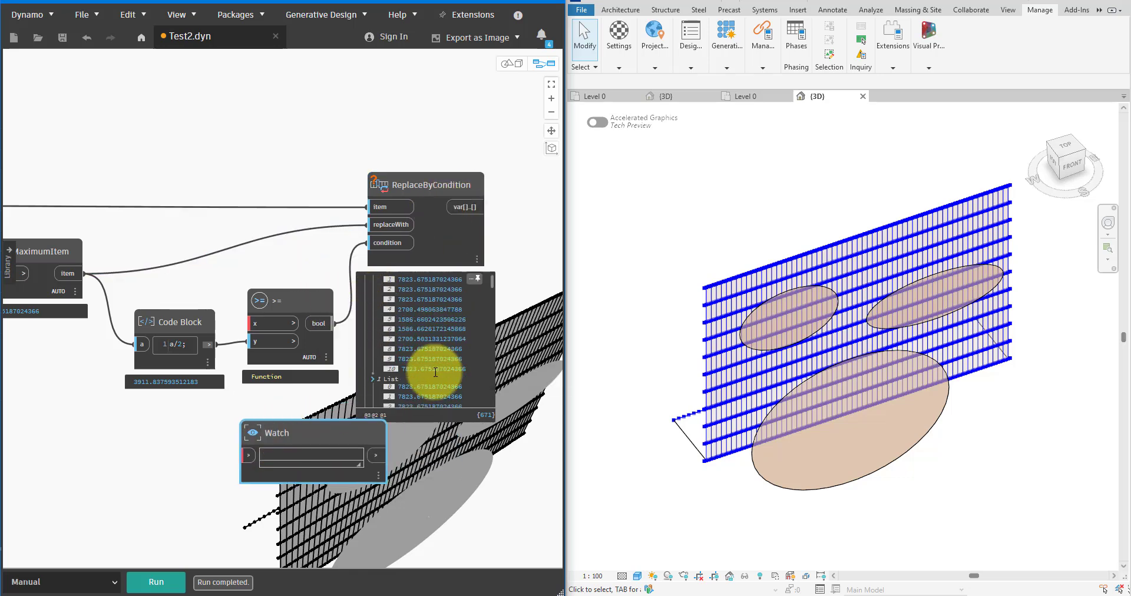
pyautogui.scroll(-1, 139, 422)
pyautogui.moveTo(139, 421); pyautogui.dragTo(331, 359, button='middle')
pyautogui.scroll(-1, 181, 323)
pyautogui.moveTo(162, 253); pyautogui.dragTo(386, 377)
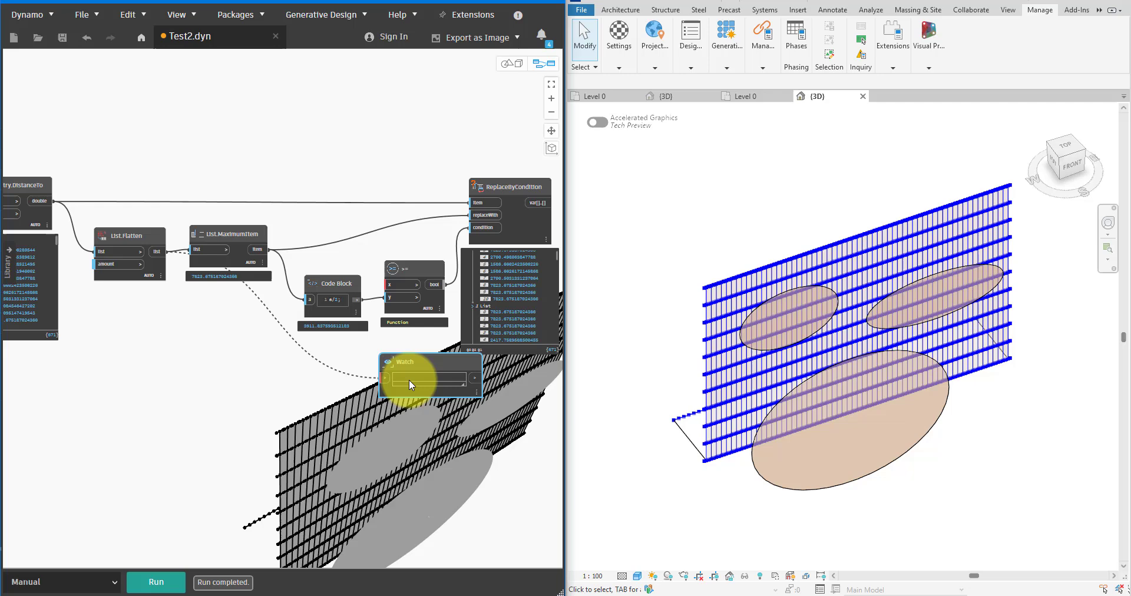
# - Place the Watch node beside the ReplaceByCondition preview and run the graph to list the flattened distances
pyautogui.scroll(2, 408, 379)
pyautogui.moveTo(408, 380); pyautogui.dragTo(198, 382, button='middle')
pyautogui.moveTo(198, 383); pyautogui.dragTo(452, 169)
pyautogui.click(148, 583)
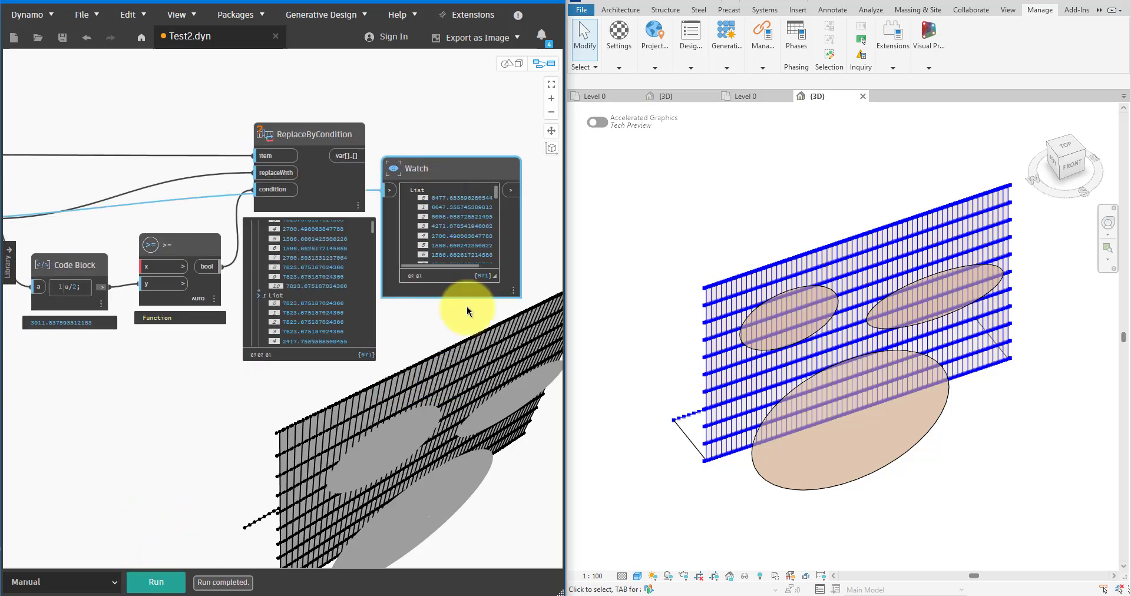
pyautogui.scroll(2, 466, 306)
pyautogui.moveTo(448, 292); pyautogui.dragTo(461, 352)
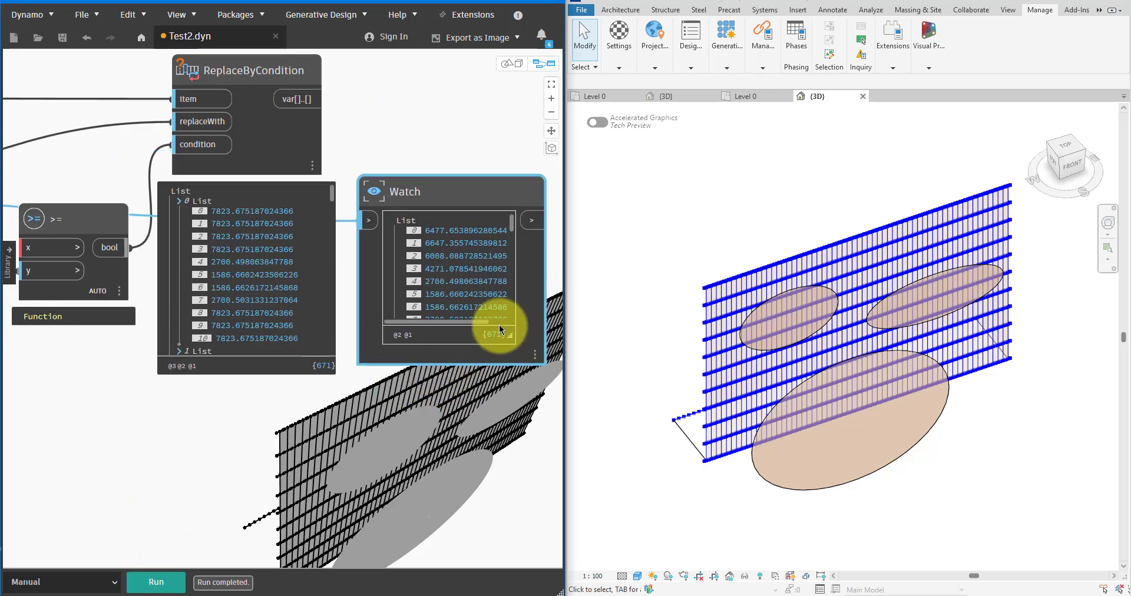
# - Compare the original distances in the Watch node with the ReplaceByCondition values item by item
pyautogui.scroll(-2, 499, 324)
pyautogui.moveTo(337, 421); pyautogui.dragTo(375, 413, button='middle')
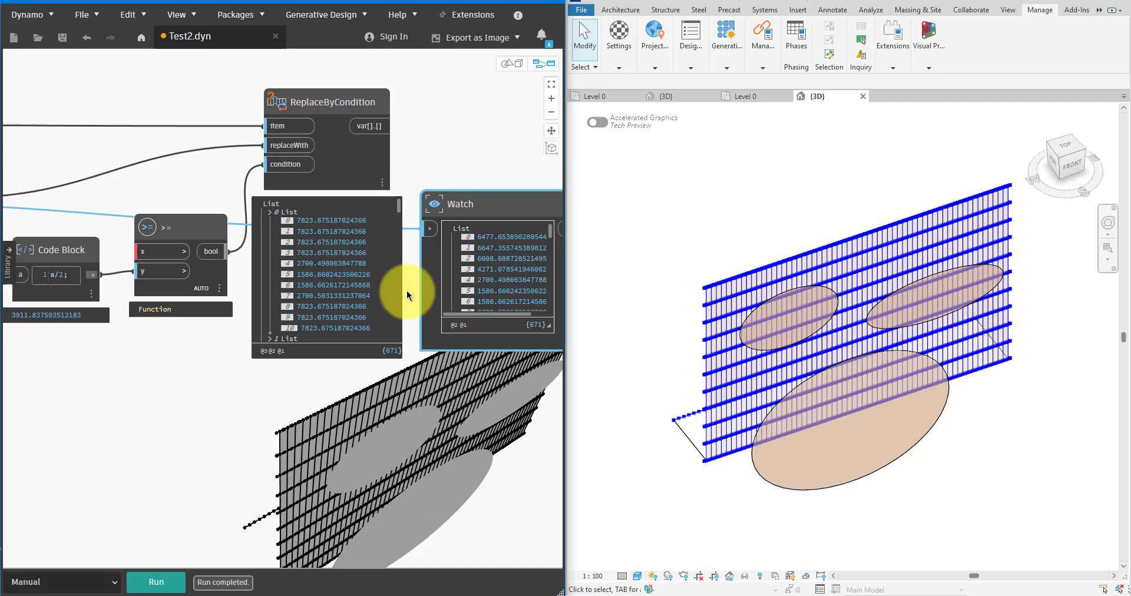
pyautogui.click(464, 238)
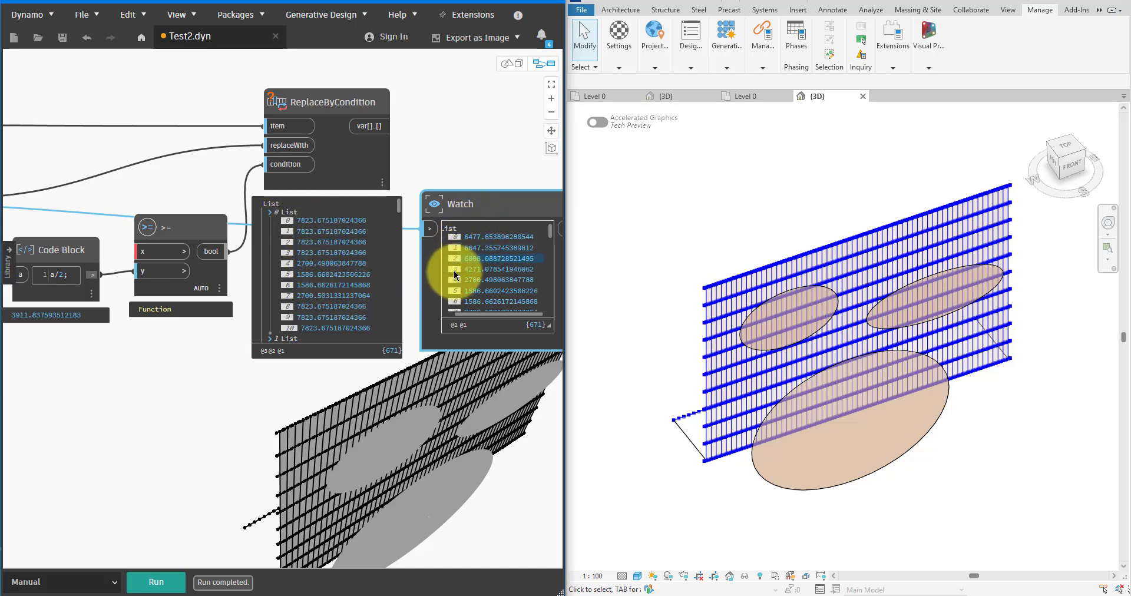
pyautogui.click(454, 270)
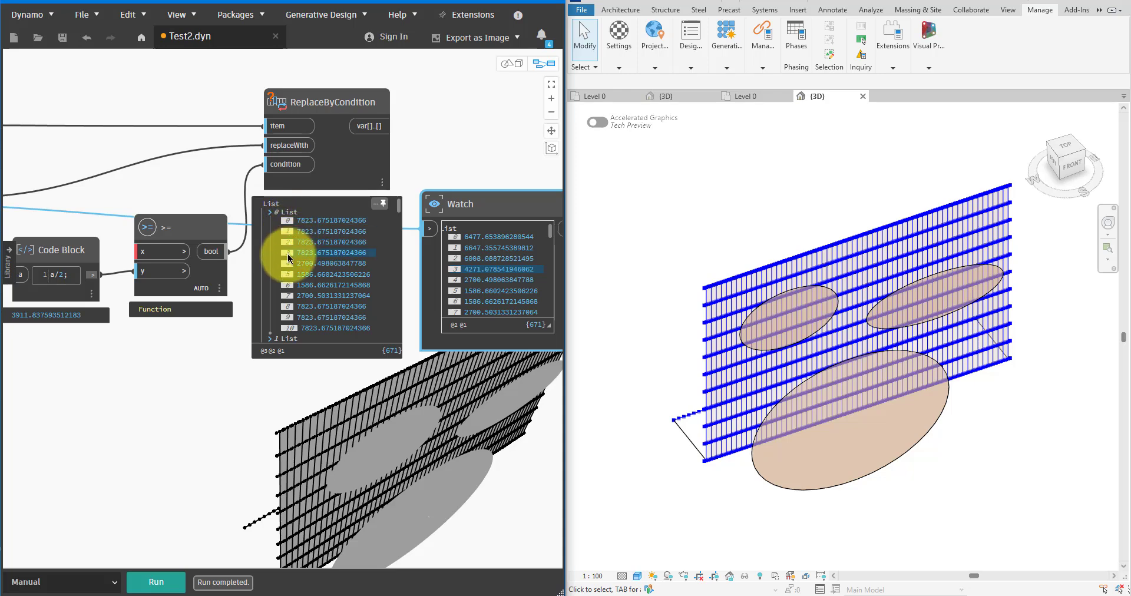
pyautogui.click(457, 301)
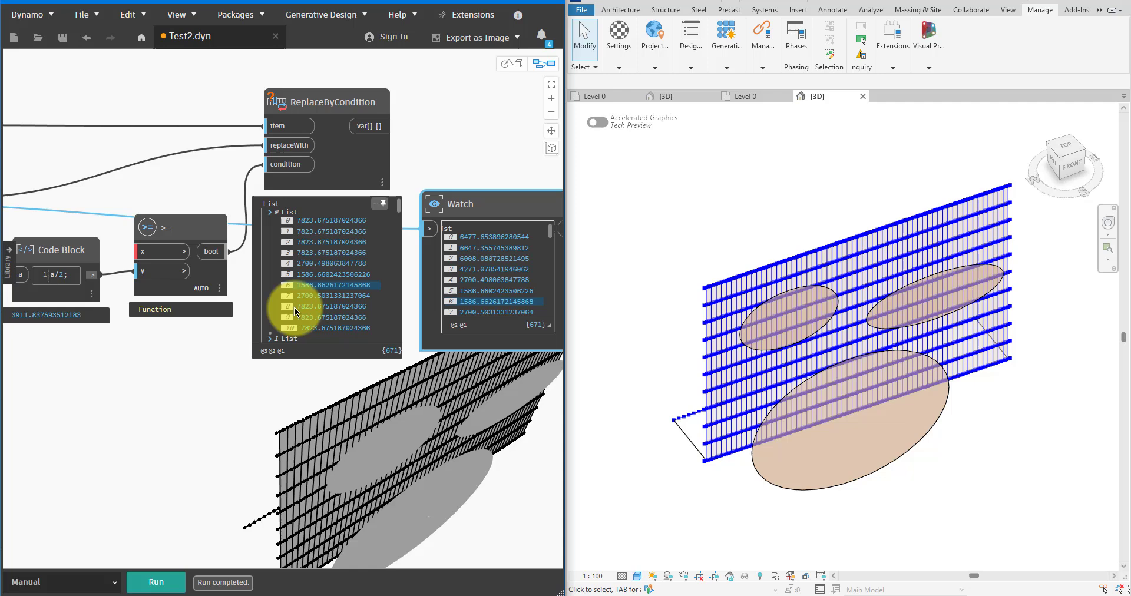
# - Delete the Watch node and save the graph
pyautogui.scroll(-3, 273, 411)
pyautogui.moveTo(412, 285); pyautogui.dragTo(421, 278)
pyautogui.press('Delete')
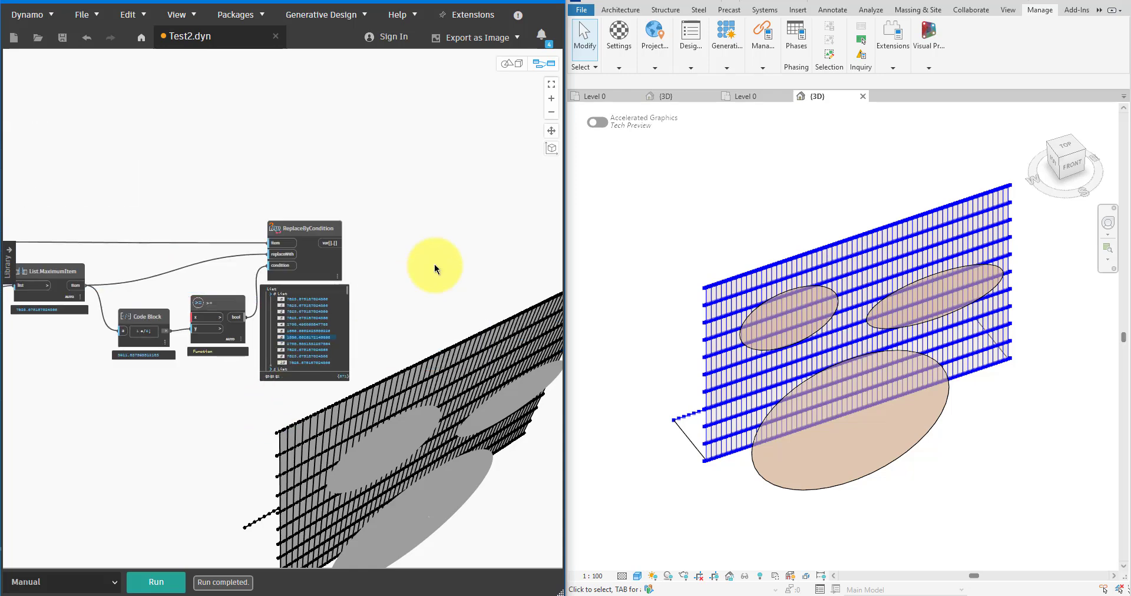
pyautogui.hotkey('ctrl', 's')
# - Add a Math.RemapRange node beside ReplaceByCondition and connect the ReplaceByCondition output to its numbers input
pyautogui.rightClick(446, 248)
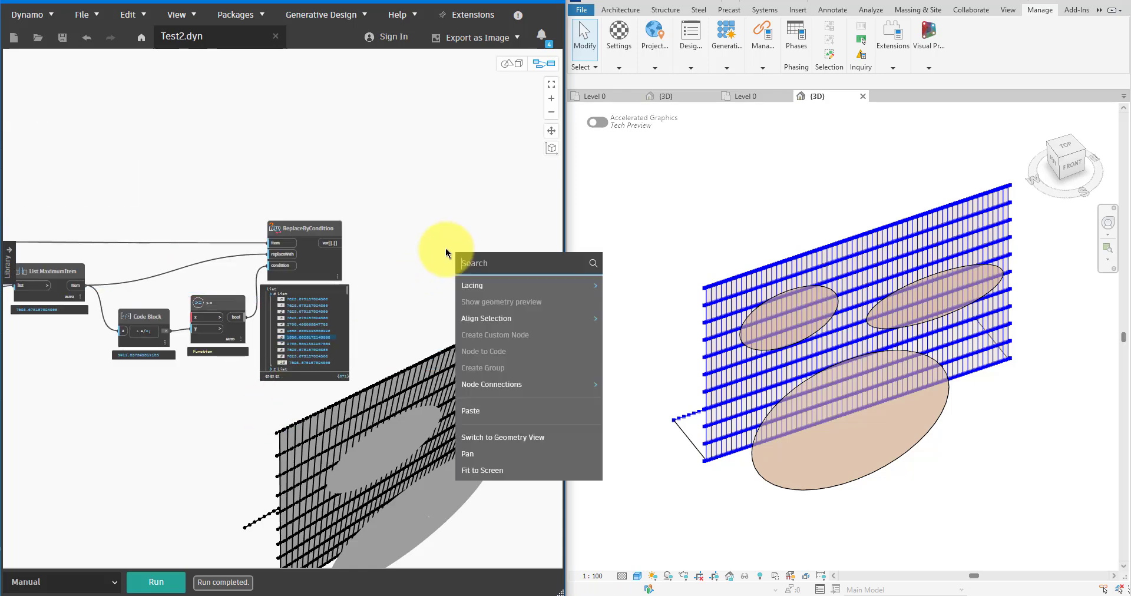
pyautogui.write('remap')
pyautogui.click(468, 285)
pyautogui.scroll(3, 464, 264)
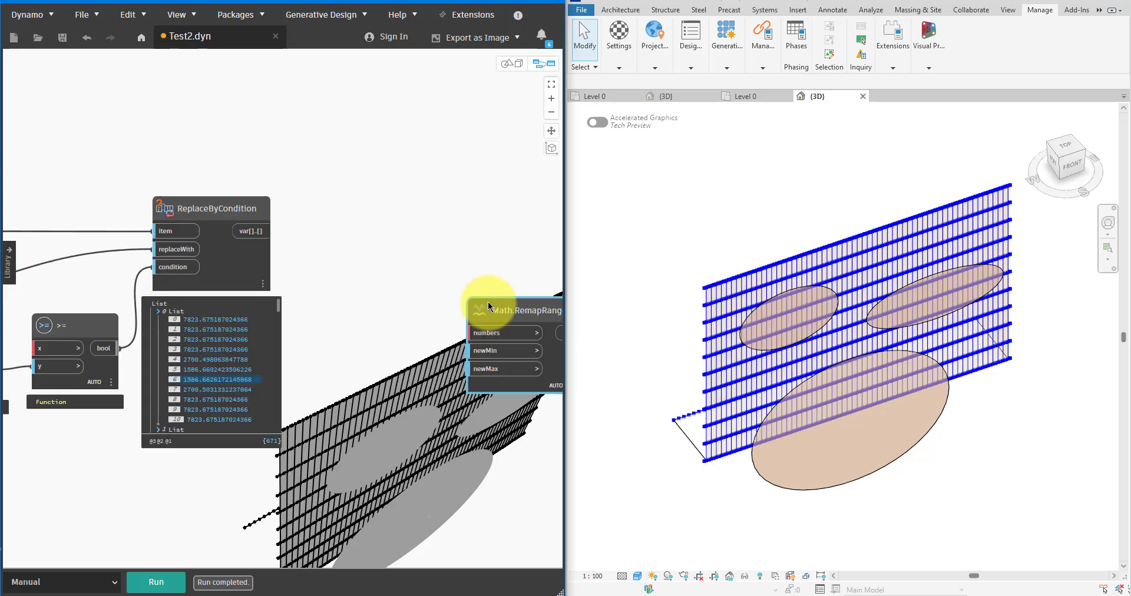
pyautogui.moveTo(490, 305); pyautogui.dragTo(441, 203)
pyautogui.moveTo(259, 231); pyautogui.dragTo(433, 228)
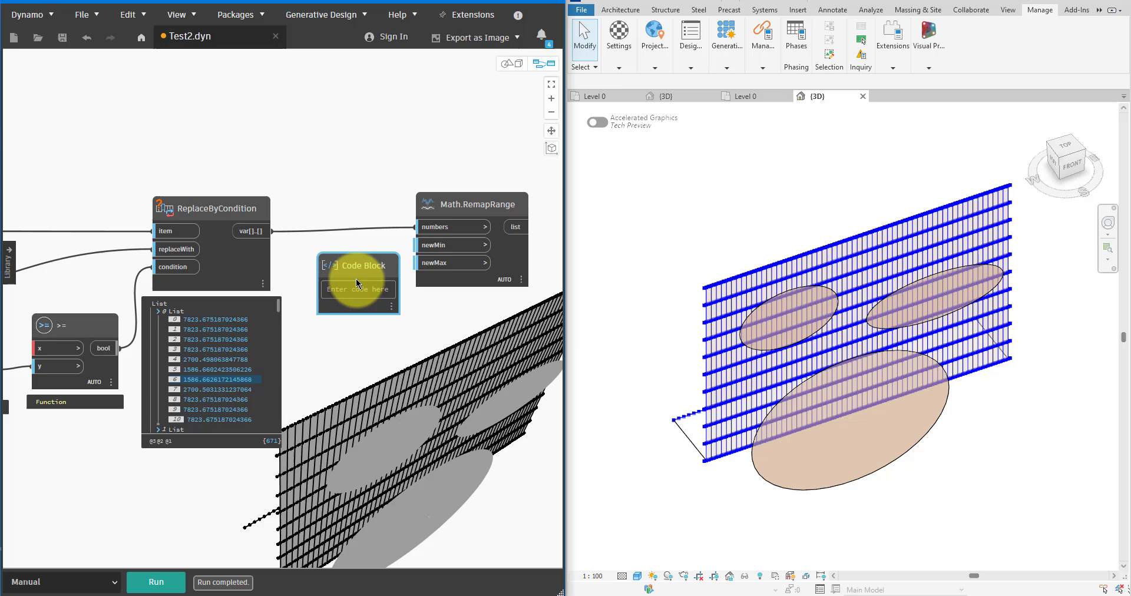
# - Fill the code block with -90 and 0 and connect them to Math.RemapRange's newMin and newMax inputs
pyautogui.write(';')
pyautogui.press('Return')
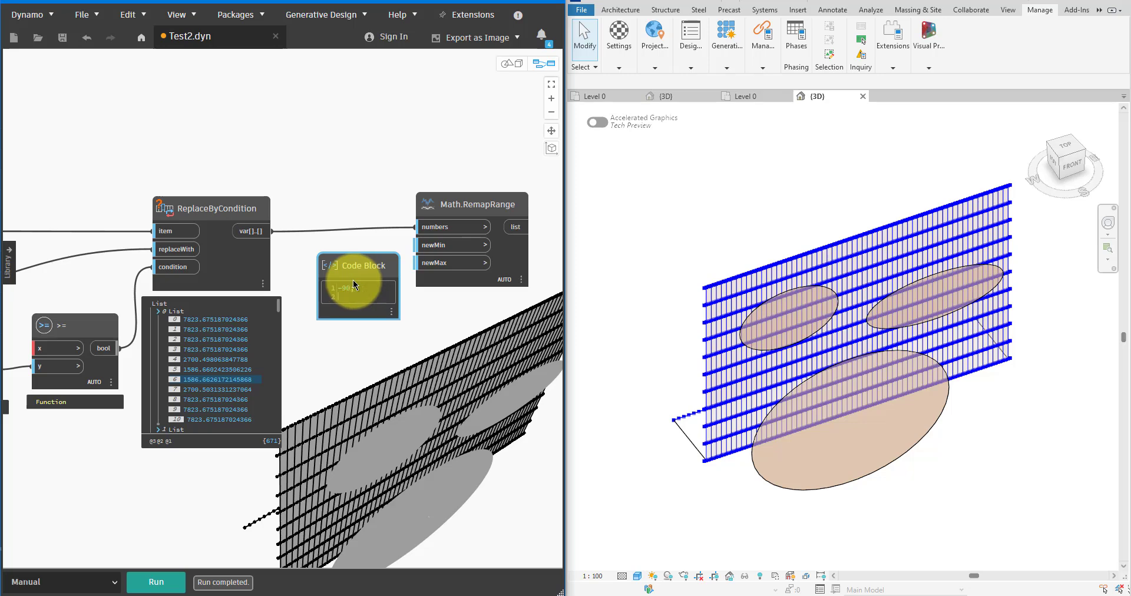
pyautogui.write('0;')
pyautogui.click(422, 301)
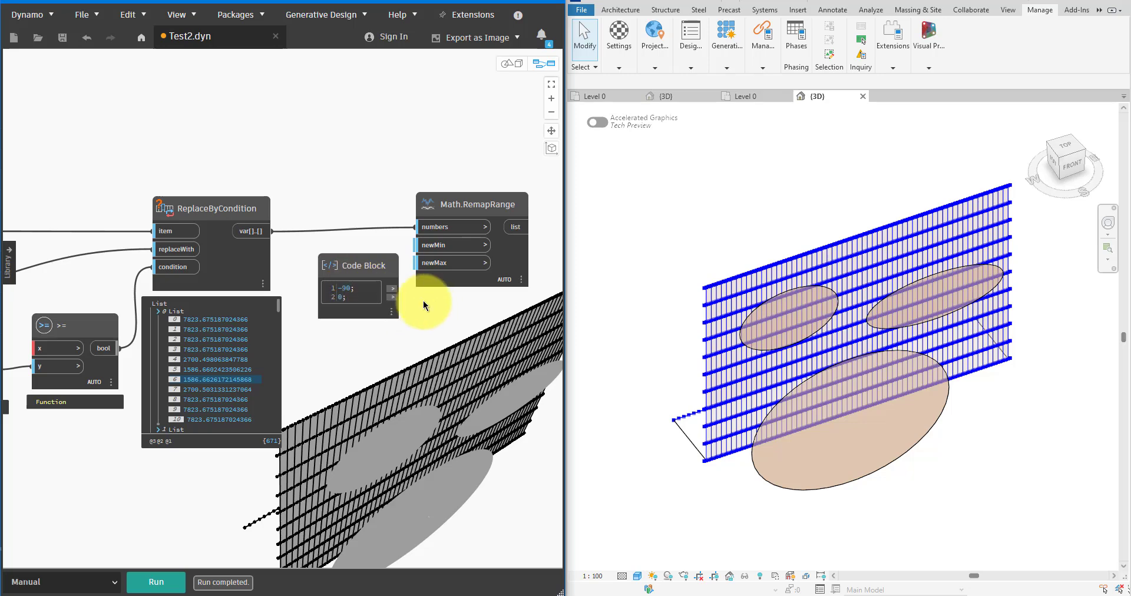
pyautogui.moveTo(390, 294); pyautogui.dragTo(434, 263)
pyautogui.moveTo(365, 262); pyautogui.dragTo(346, 260)
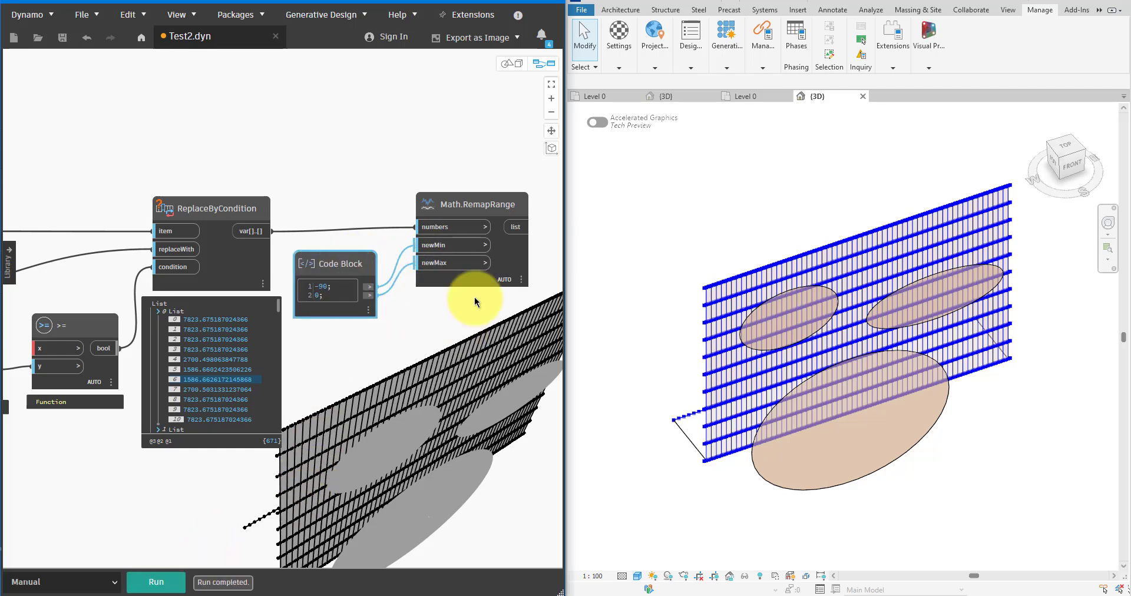
# - Run the graph and compare the remapped values with the ReplaceByCondition distances item by item
pyautogui.moveTo(505, 303)
pyautogui.scroll(2, 442, 468)
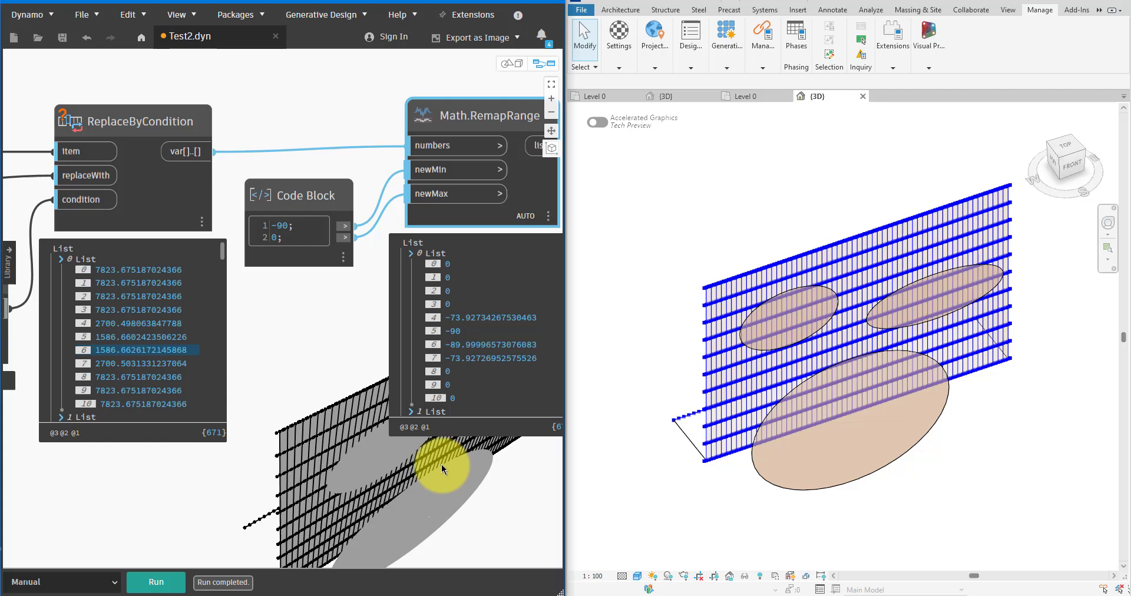
pyautogui.moveTo(419, 458); pyautogui.dragTo(381, 454, button='middle')
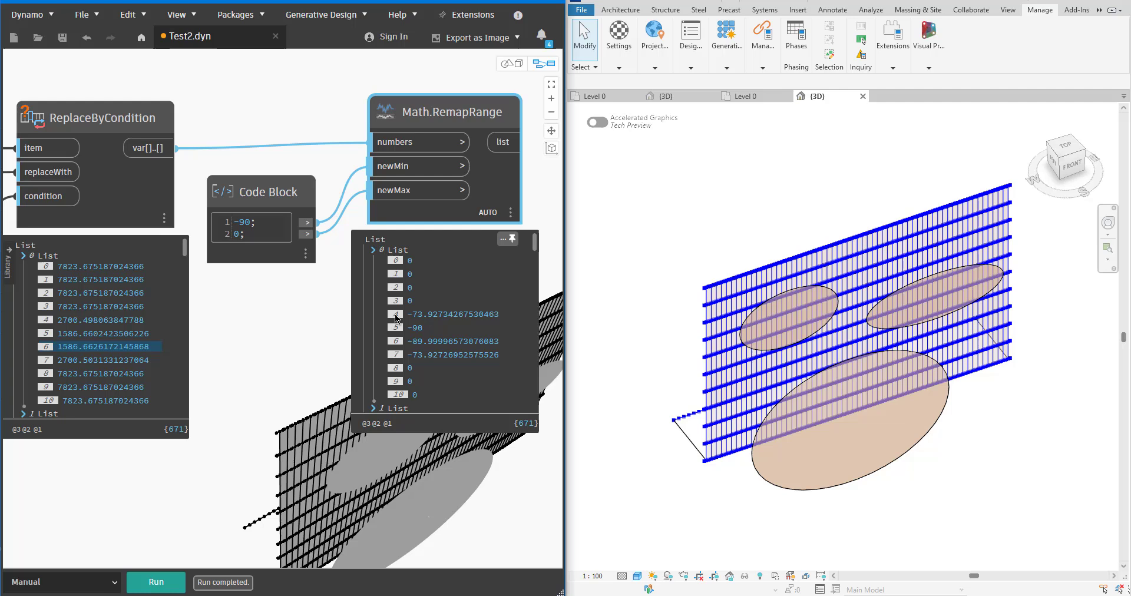
pyautogui.click(398, 355)
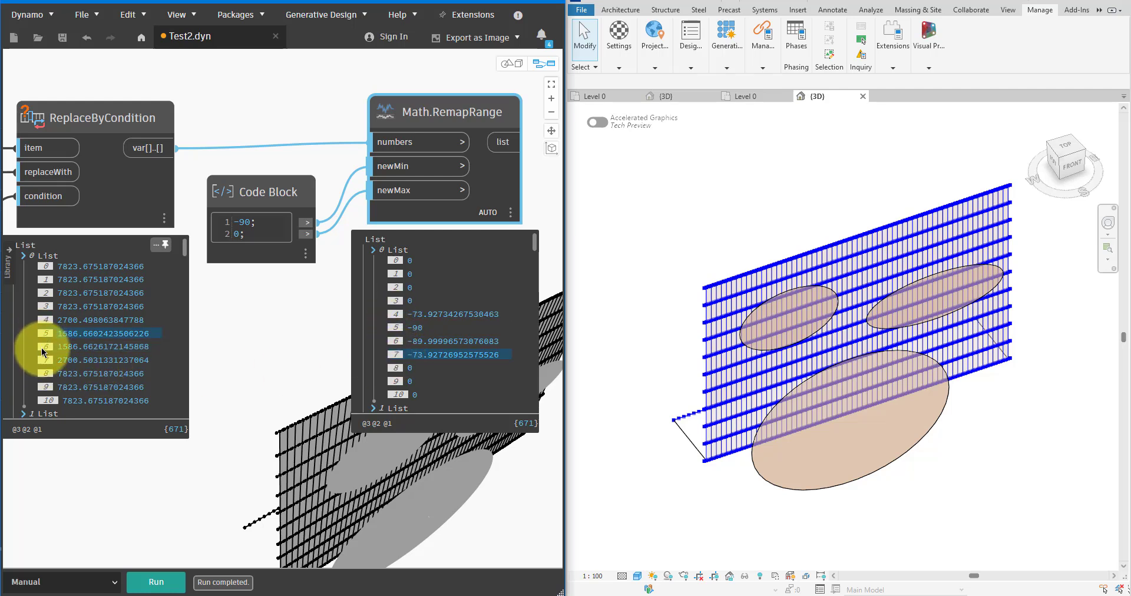
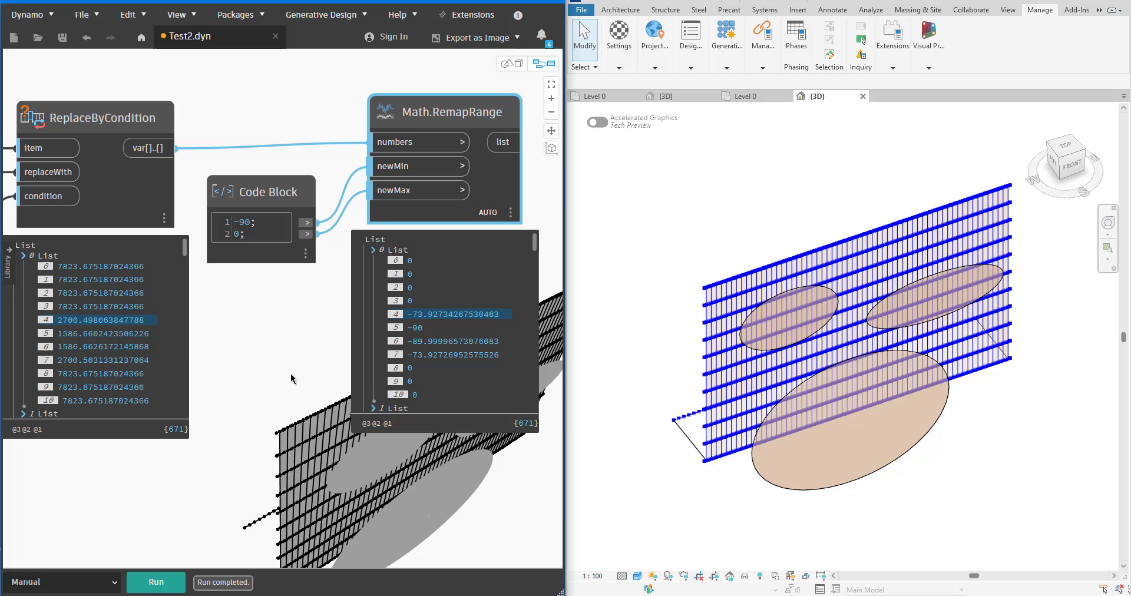
pyautogui.scroll(-2, 291, 375)
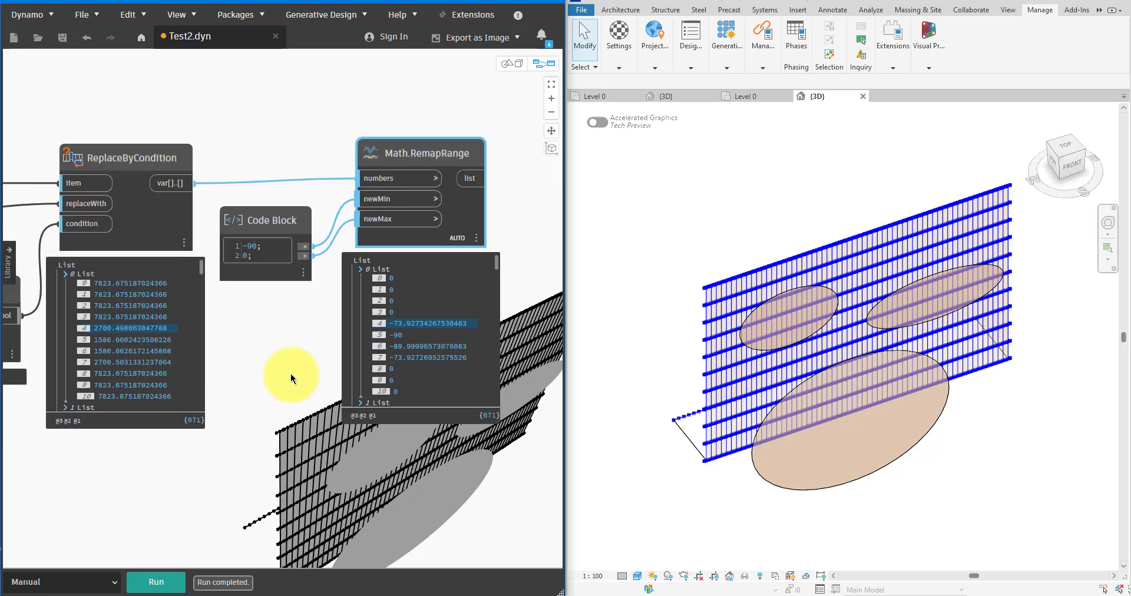
# - Add a Geometry.Rotate node beyond Math.RemapRange and connect the remapped list to its degrees input
pyautogui.moveTo(466, 202); pyautogui.dragTo(466, 262, button='middle')
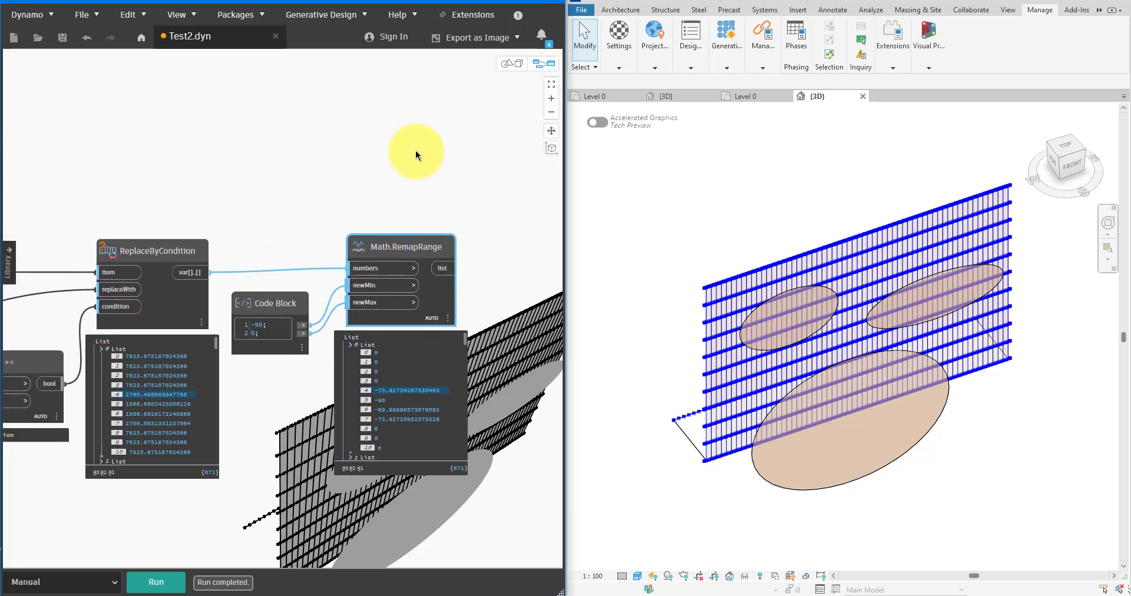
pyautogui.rightClick(416, 155)
pyautogui.write('rota')
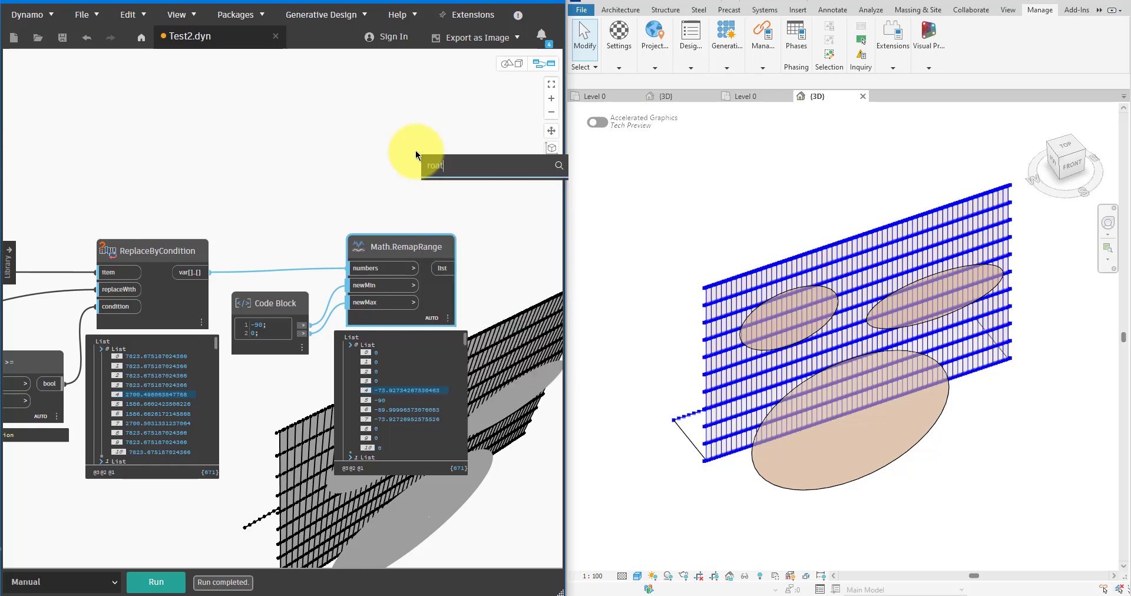
pyautogui.press('Return')
pyautogui.scroll(-2, 417, 210)
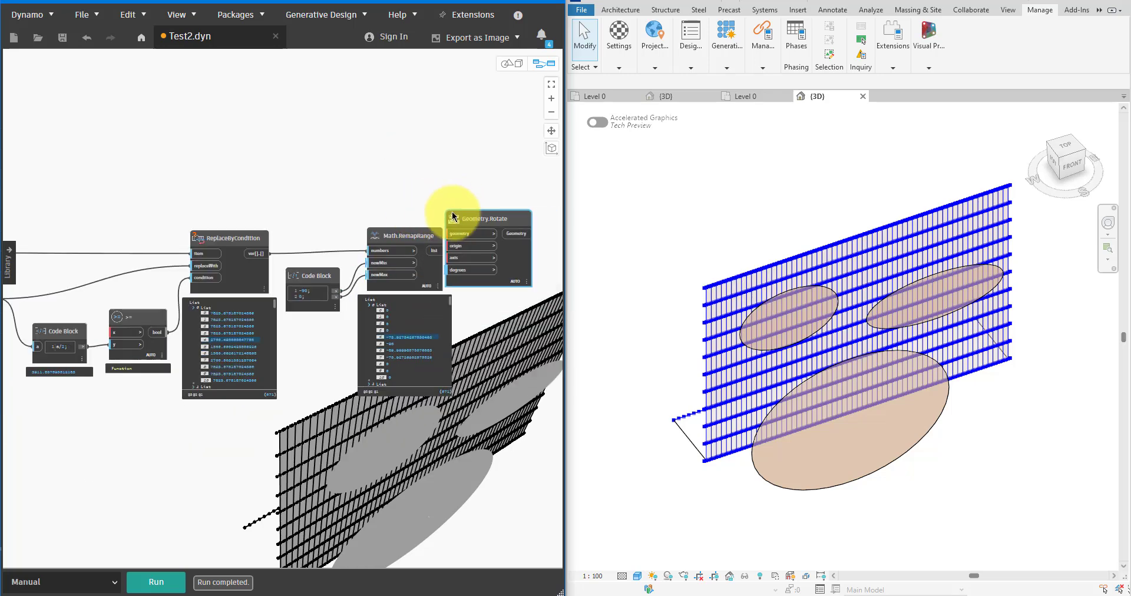
pyautogui.moveTo(472, 222); pyautogui.dragTo(494, 167)
pyautogui.moveTo(437, 249); pyautogui.dragTo(472, 221)
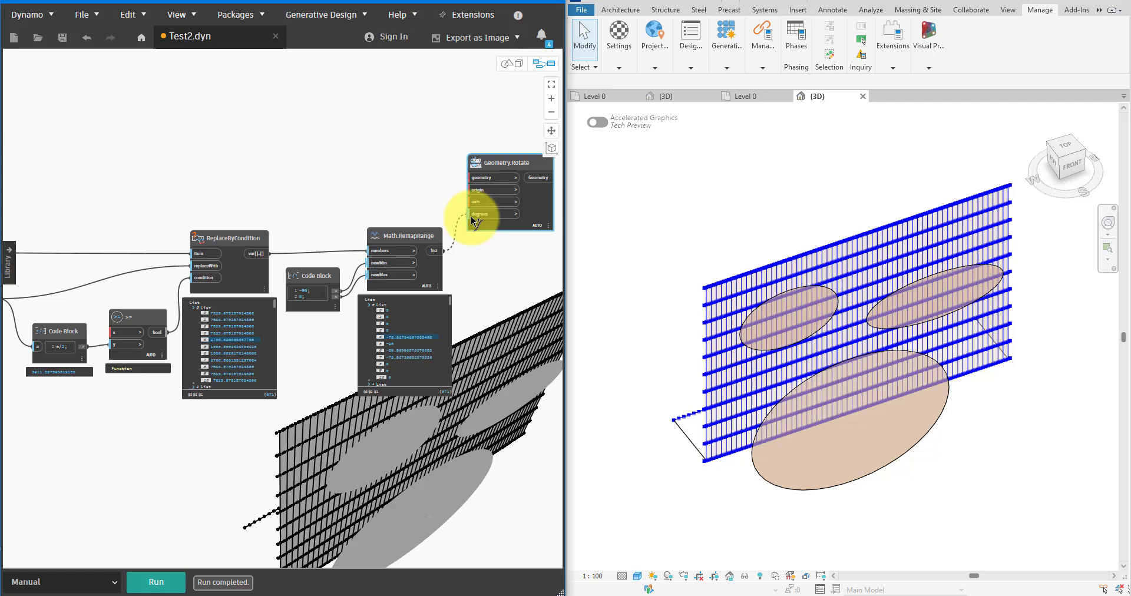
# - Add a Vector.ZAxis node beside Geometry.Rotate and connect it to the axis input
pyautogui.rightClick(397, 189)
pyautogui.write('vector.')
pyautogui.click(431, 311)
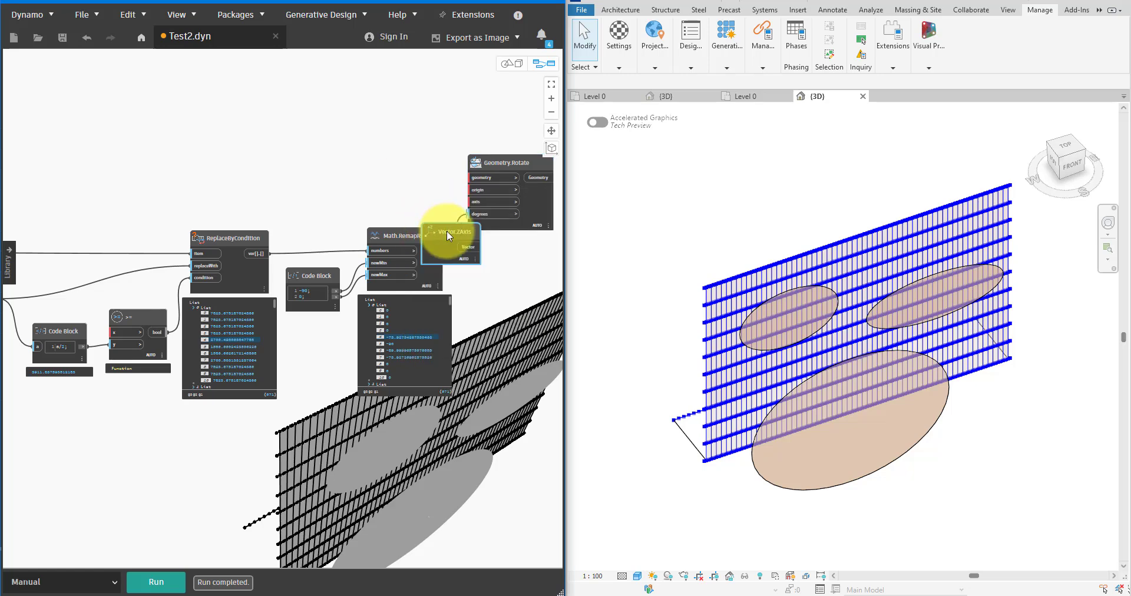
pyautogui.moveTo(420, 196); pyautogui.dragTo(481, 203)
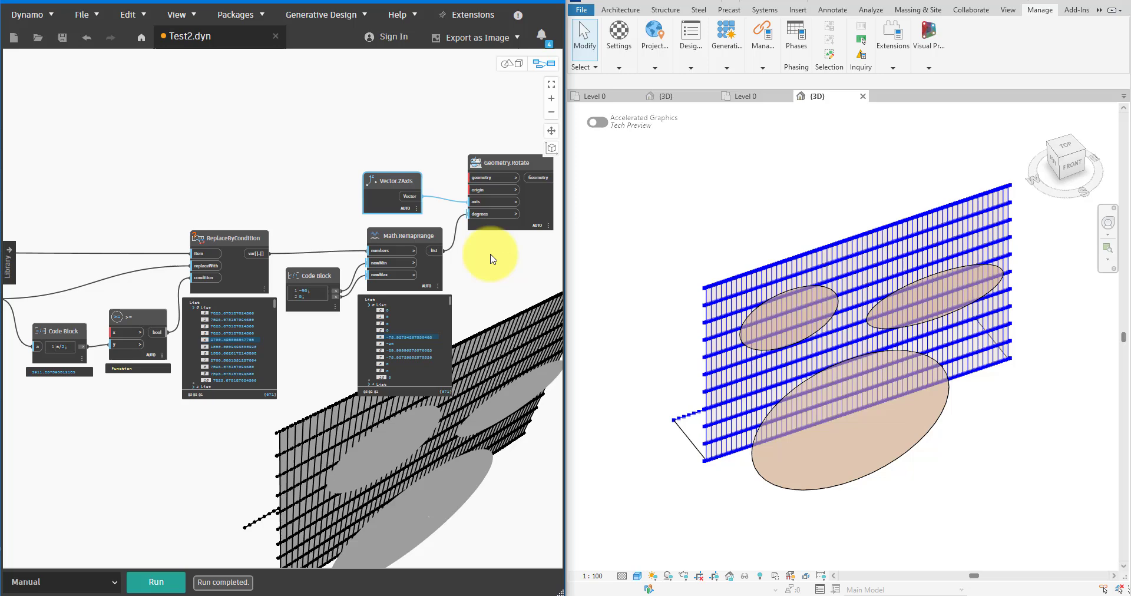
# - Connect the upstream lines to Geometry.Rotate's geometry input and the upstream points to its origin input
pyautogui.scroll(-3, 491, 254)
pyautogui.moveTo(211, 90); pyautogui.dragTo(271, 175, button='middle')
pyautogui.scroll(1, 271, 174)
pyautogui.click(228, 146)
pyautogui.moveTo(415, 227); pyautogui.dragTo(210, 220, button='middle')
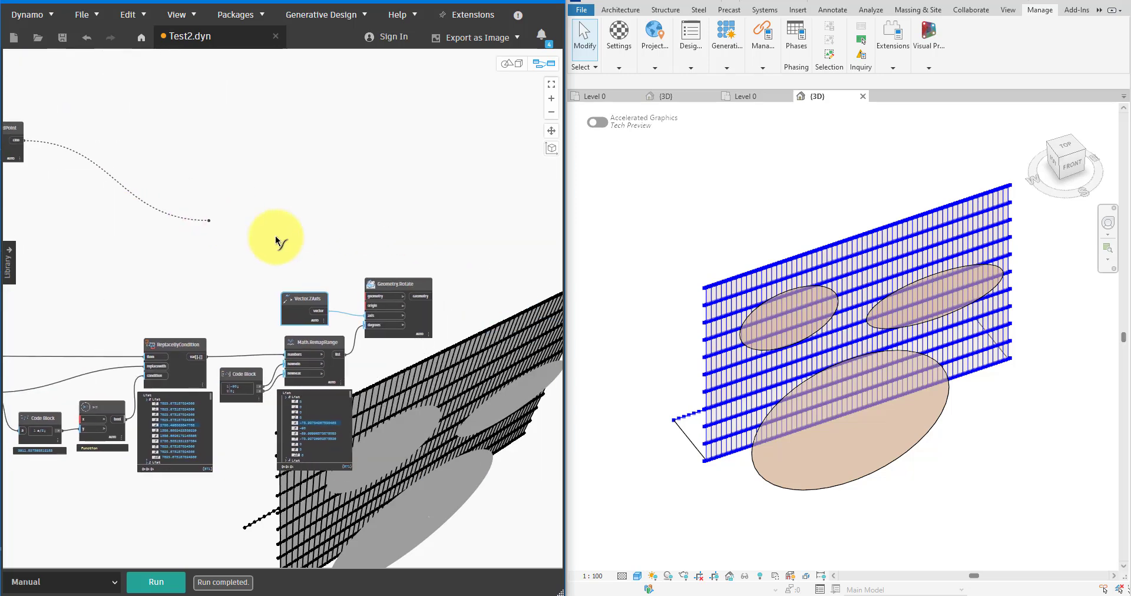
pyautogui.moveTo(276, 241); pyautogui.dragTo(195, 206, button='middle')
pyautogui.moveTo(510, 215); pyautogui.dragTo(224, 227, button='middle')
pyautogui.scroll(3, 312, 259)
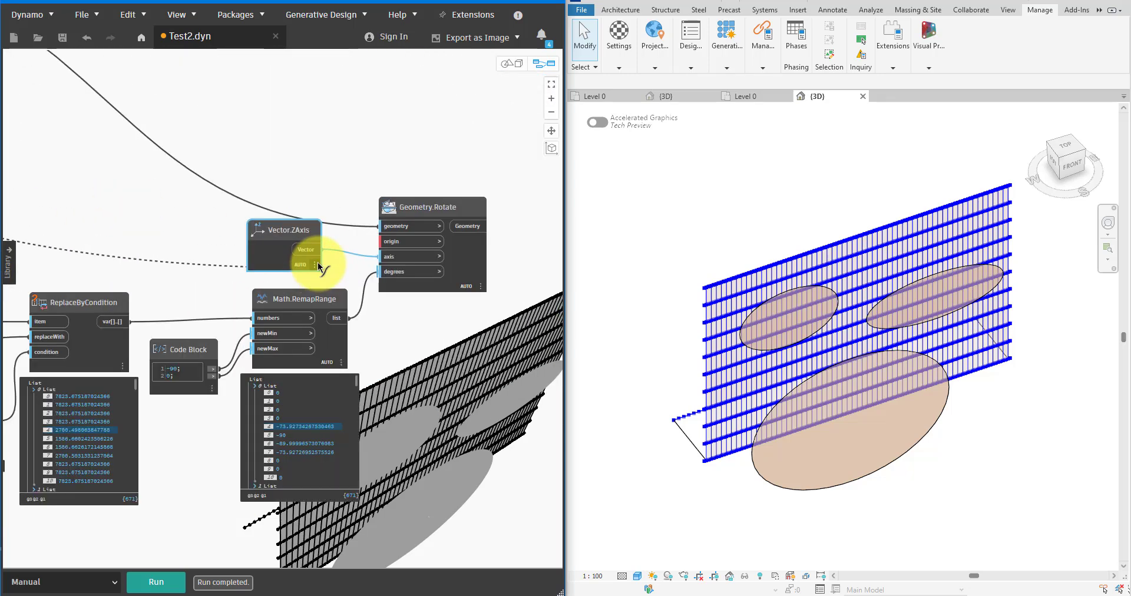
pyautogui.click(393, 242)
# - Save the graph, set the Revit 3D view to Top and run the graph to rotate the lines
pyautogui.moveTo(464, 281); pyautogui.dragTo(360, 267, button='middle')
pyautogui.hotkey('ctrl', 's')
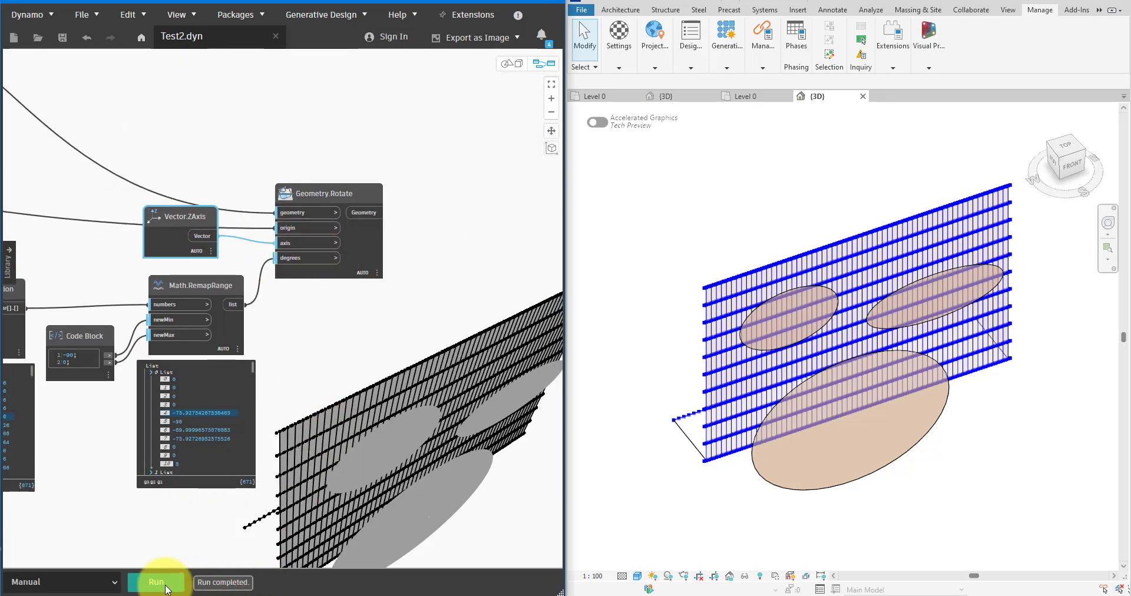
pyautogui.click(166, 585)
pyautogui.click(1080, 147)
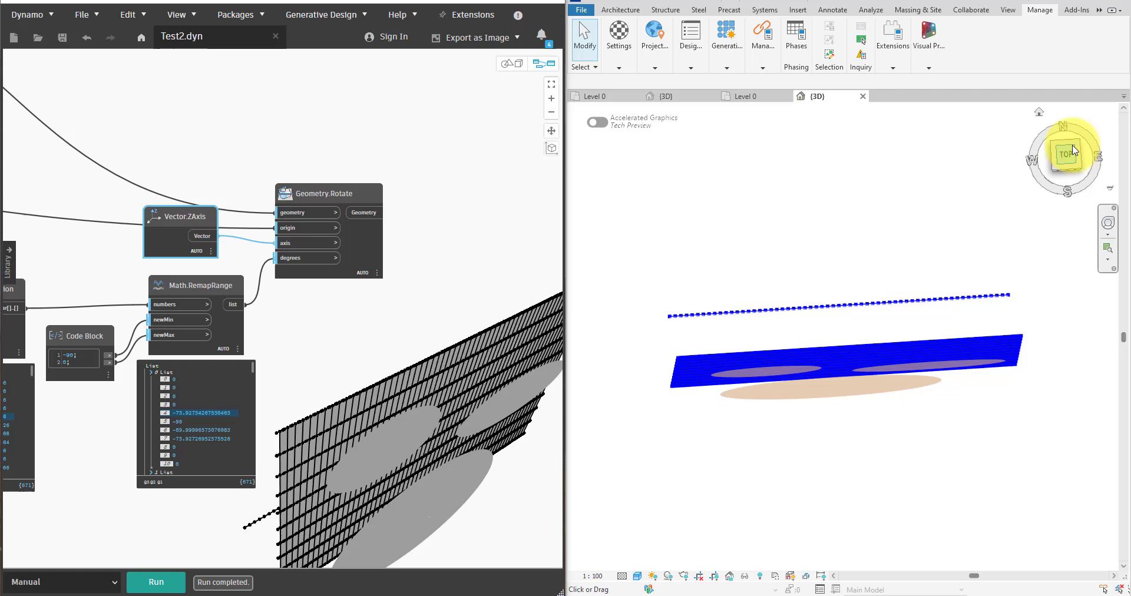
pyautogui.scroll(4, 1021, 372)
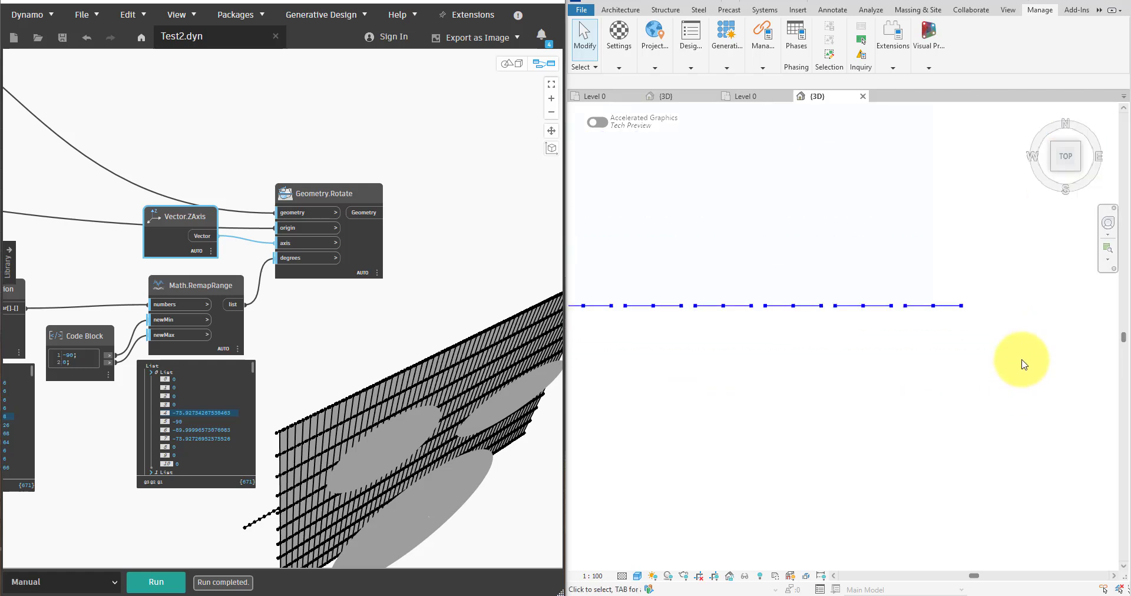
pyautogui.click(156, 582)
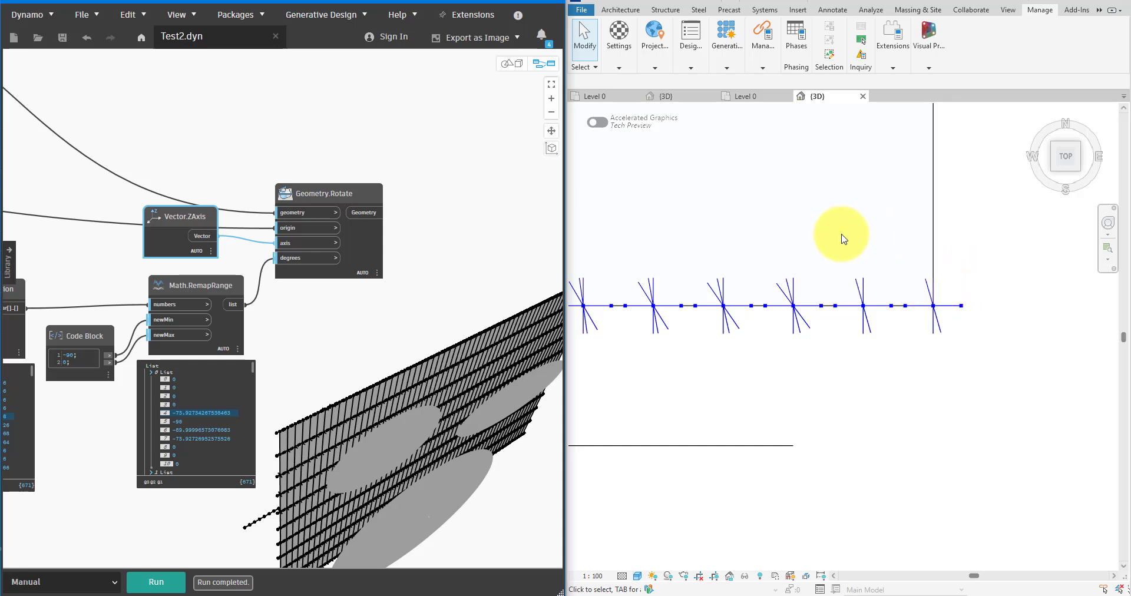
# - Examine the rotated lines along the facade in Revit, from above and in an angled 3D view
pyautogui.moveTo(844, 239); pyautogui.dragTo(997, 384)
pyautogui.moveTo(789, 355); pyautogui.dragTo(986, 359, button='middle')
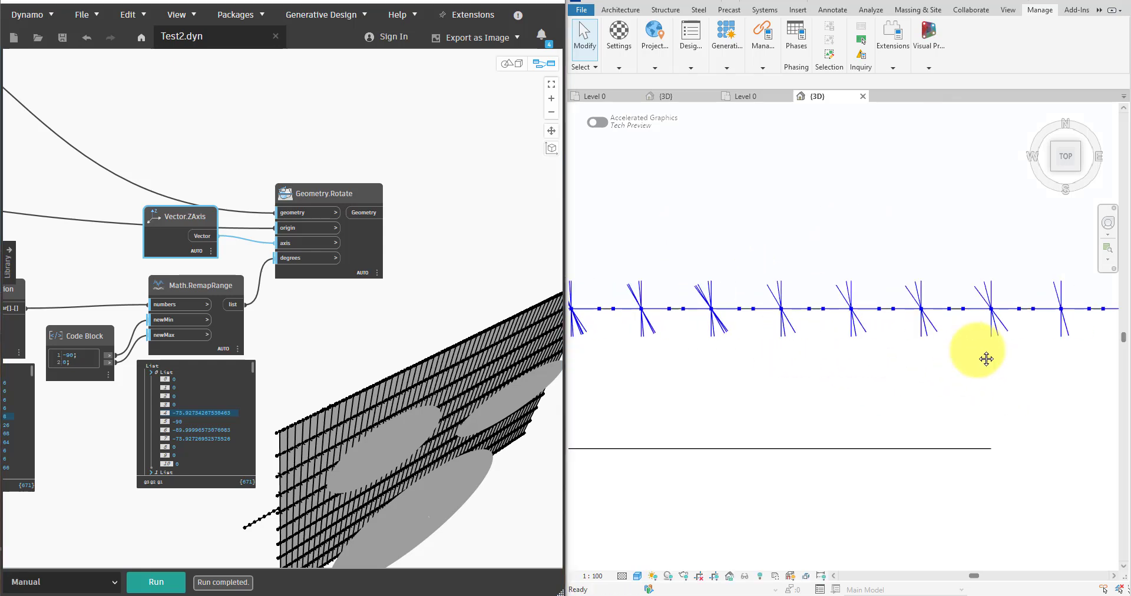
pyautogui.scroll(-3, 719, 351)
pyautogui.scroll(-6, 1020, 346)
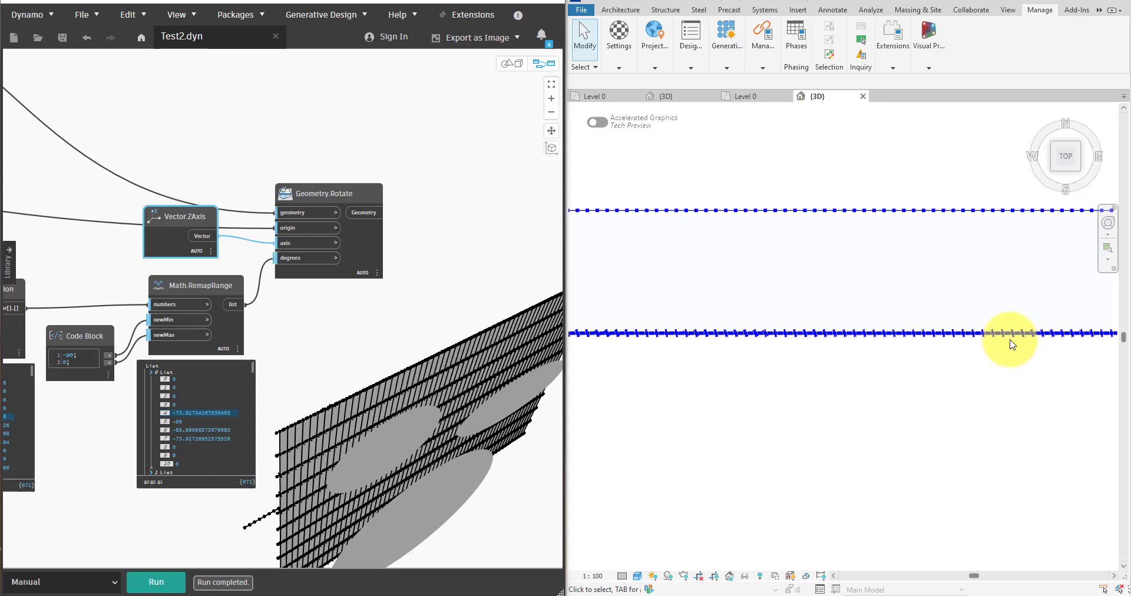
pyautogui.scroll(5, 917, 348)
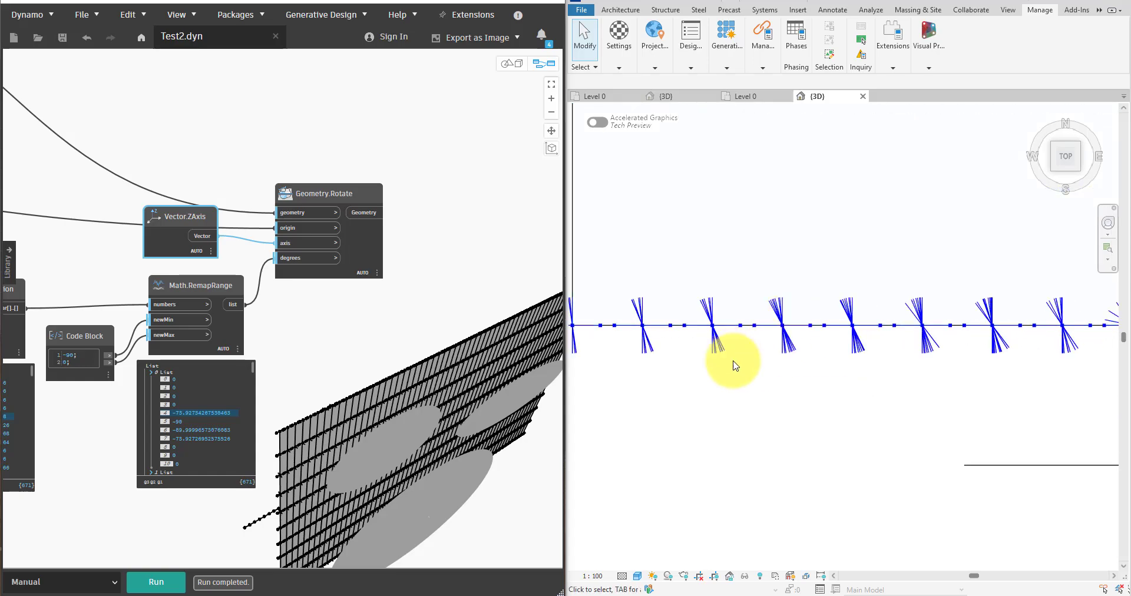
pyautogui.scroll(-2, 739, 371)
pyautogui.keyDown('shift'); pyautogui.moveTo(745, 381); pyautogui.dragTo(749, 308, button='middle'); pyautogui.keyUp('shift')
pyautogui.scroll(1, 750, 308)
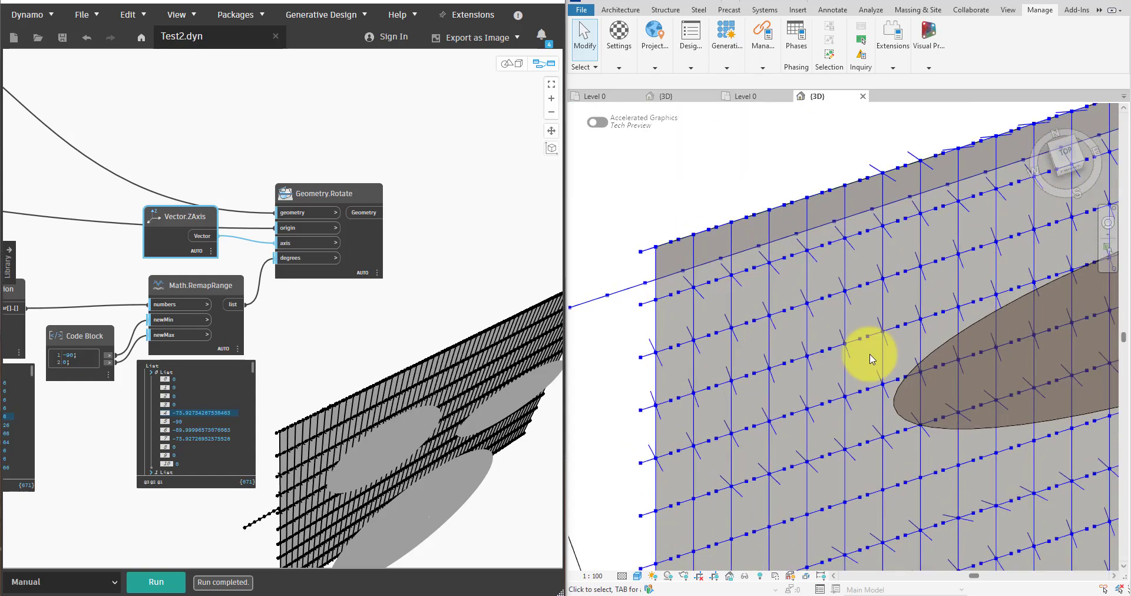
pyautogui.keyDown('shift'); pyautogui.moveTo(871, 359); pyautogui.dragTo(770, 147, button='middle'); pyautogui.keyUp('shift')
# - Add a Surface.ByRuledLoft node, connect the Geometry.Rotate output to its crossSections input and run the graph
pyautogui.rightClick(486, 170)
pyautogui.write('l')
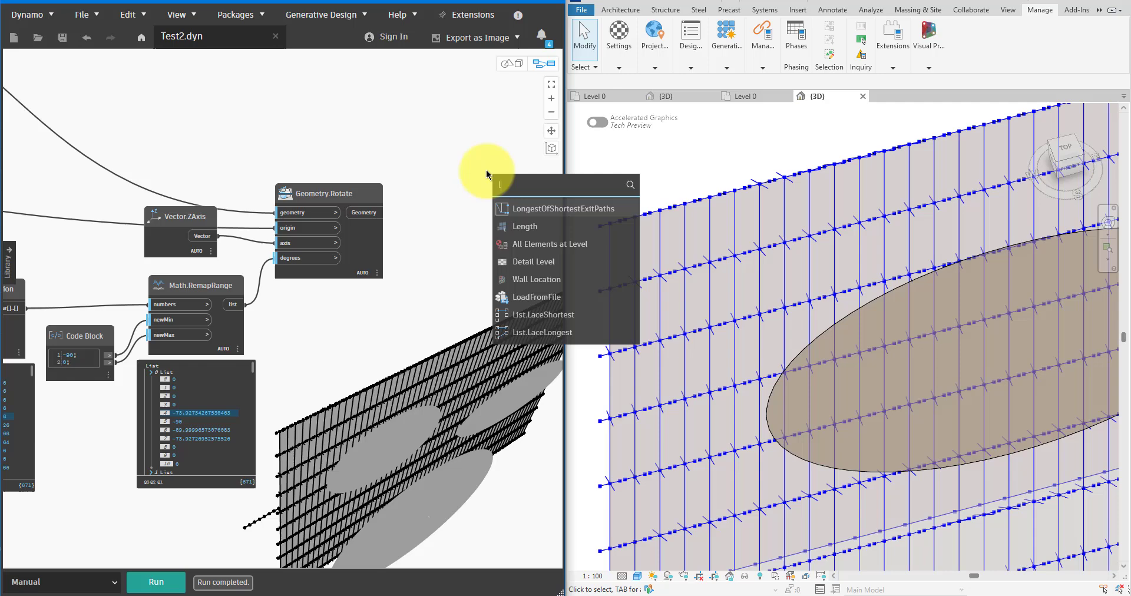
pyautogui.write('oft')
pyautogui.click(531, 315)
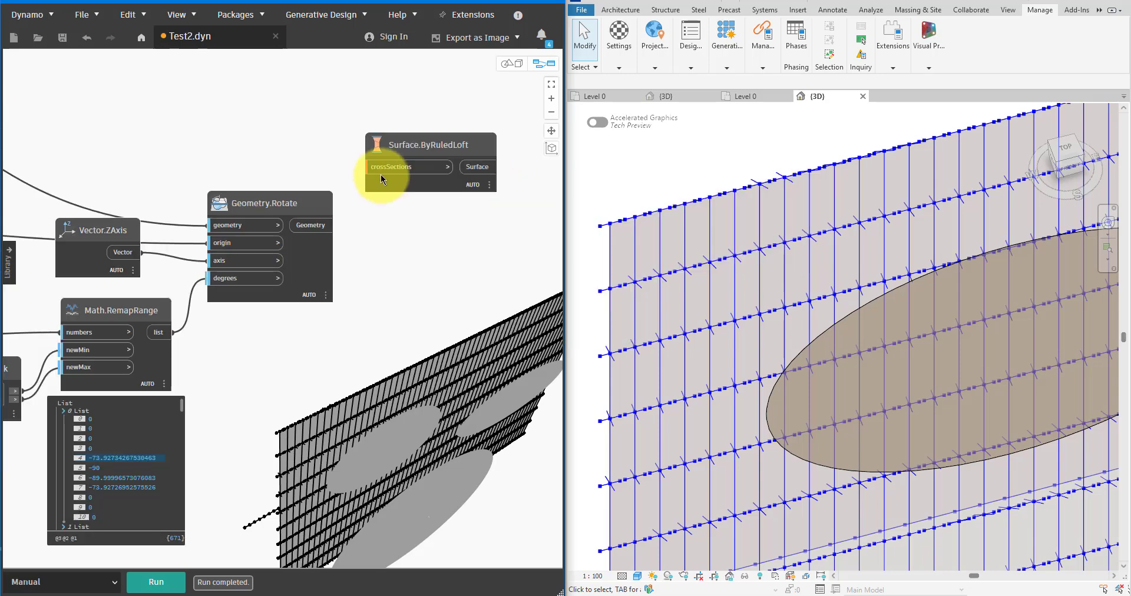
pyautogui.click(378, 169)
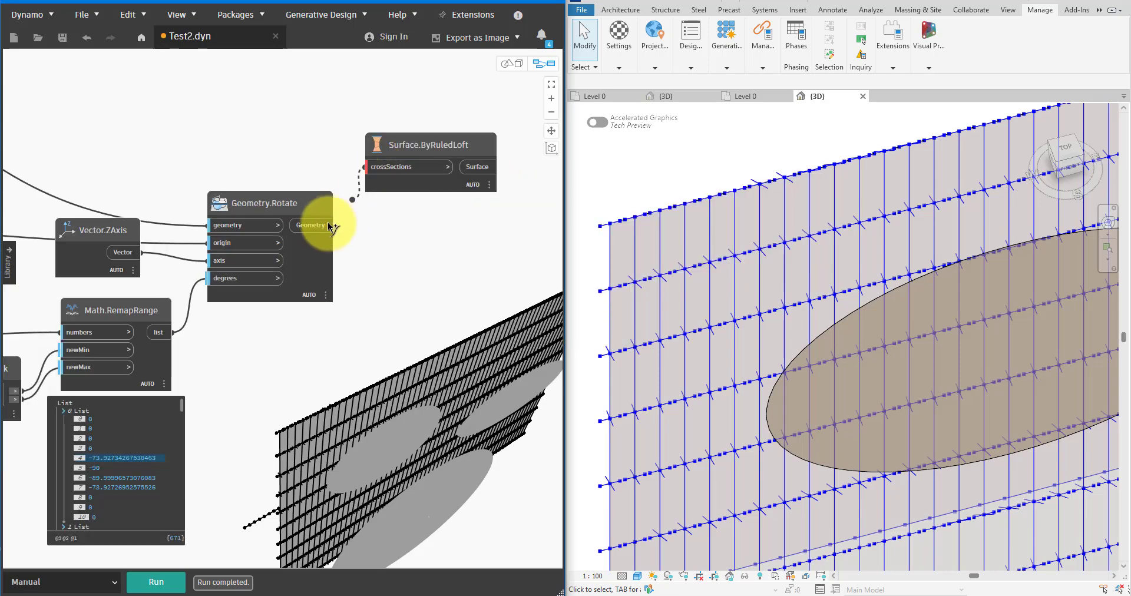
pyautogui.moveTo(329, 226); pyautogui.dragTo(331, 225)
pyautogui.moveTo(412, 145); pyautogui.dragTo(424, 218)
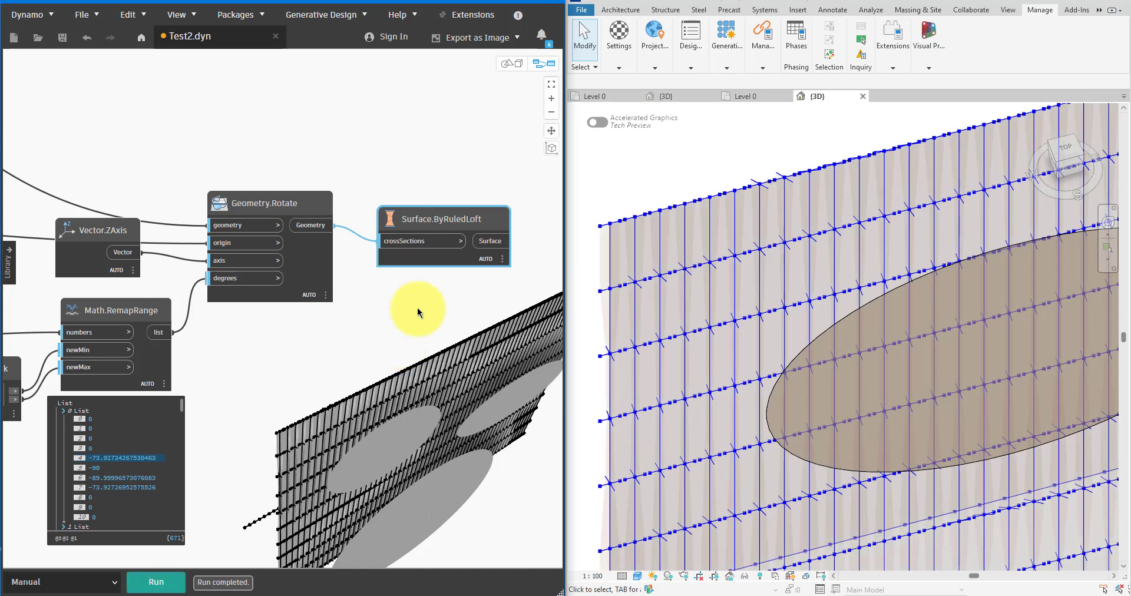
# - Maximize the Dynamo window and hide the geometry preview of all nodes except Surface.ByRuledLoft
pyautogui.click(517, 0)
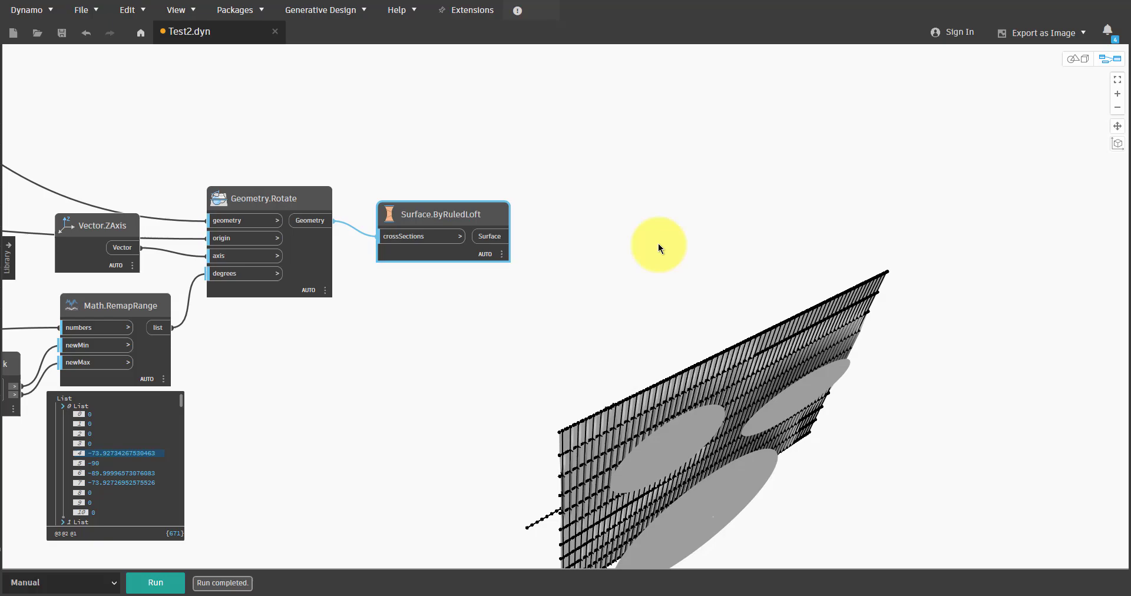
pyautogui.hotkey('ctrl', 'b')
pyautogui.moveTo(800, 377); pyautogui.dragTo(652, 270, button='right')
pyautogui.hotkey('ctrl', 'b')
pyautogui.scroll(-5, 652, 193)
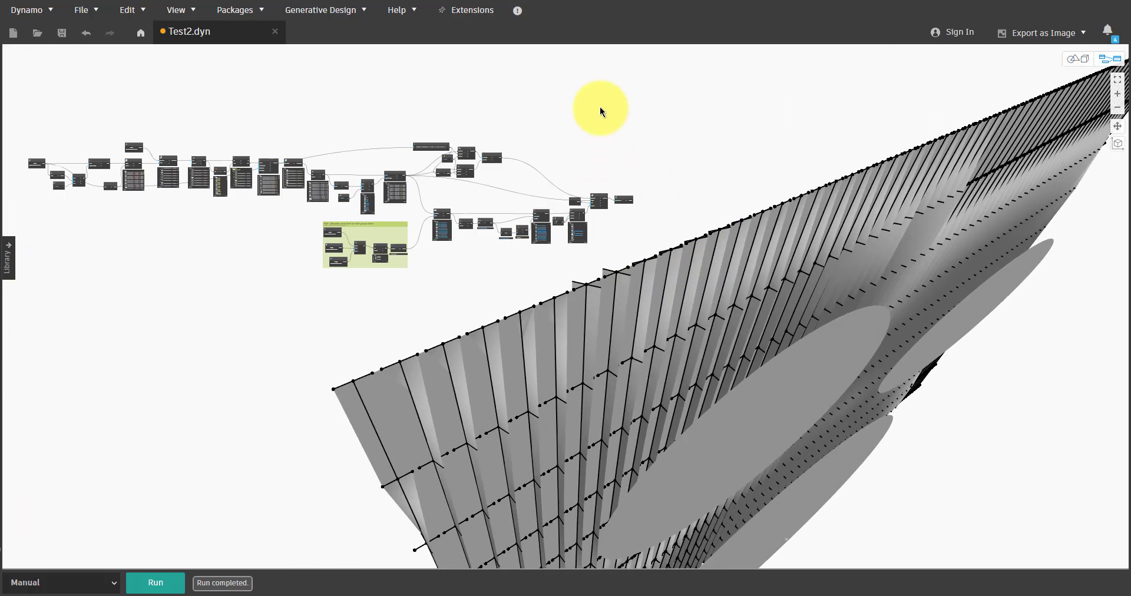
pyautogui.moveTo(599, 105); pyautogui.dragTo(24, 324)
pyautogui.rightClick(283, 285)
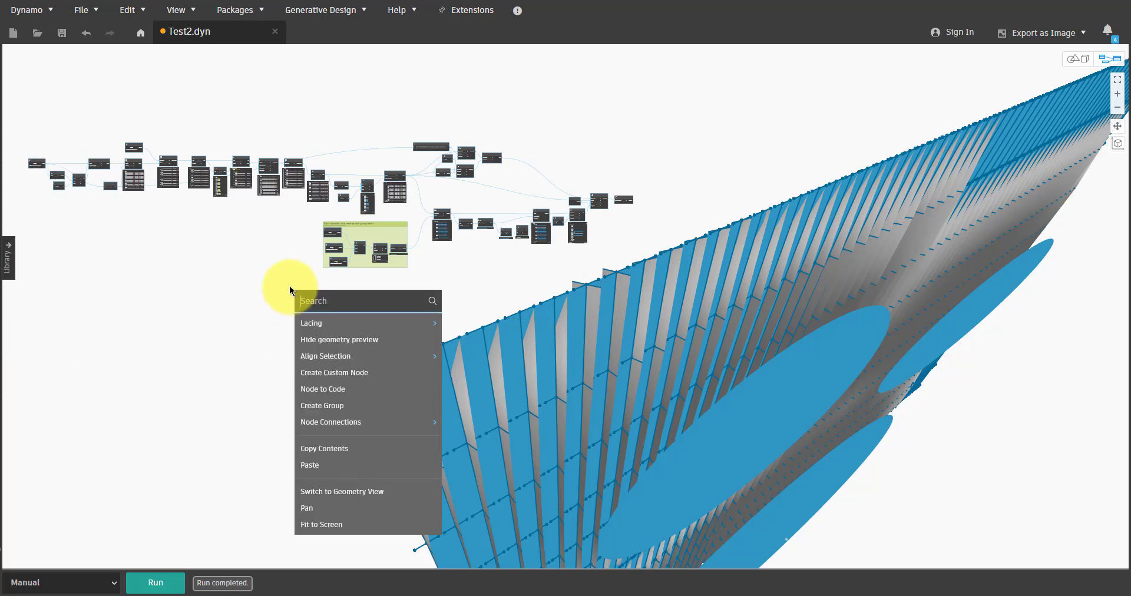
pyautogui.click(336, 338)
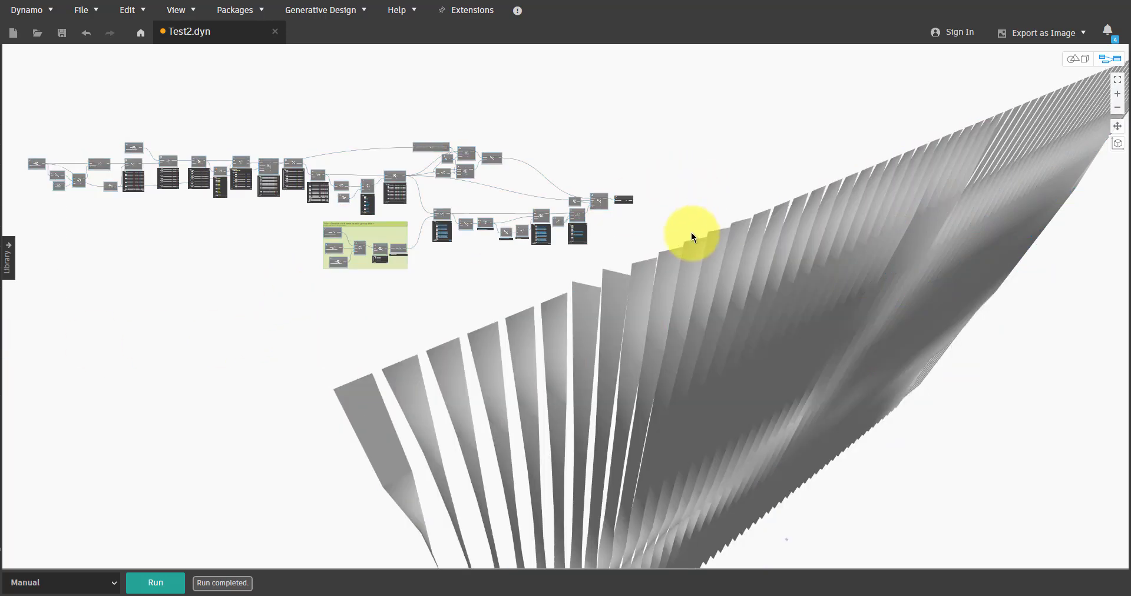
# - Add a Surface.Thicken node with surface and thickness inputs and connect the Surface.ByRuledLoft output to its surface input
pyautogui.scroll(2, 704, 325)
pyautogui.hotkey('ctrl', 'b')
pyautogui.moveTo(704, 325); pyautogui.dragTo(659, 361, button='right')
pyautogui.hotkey('ctrl', 'b')
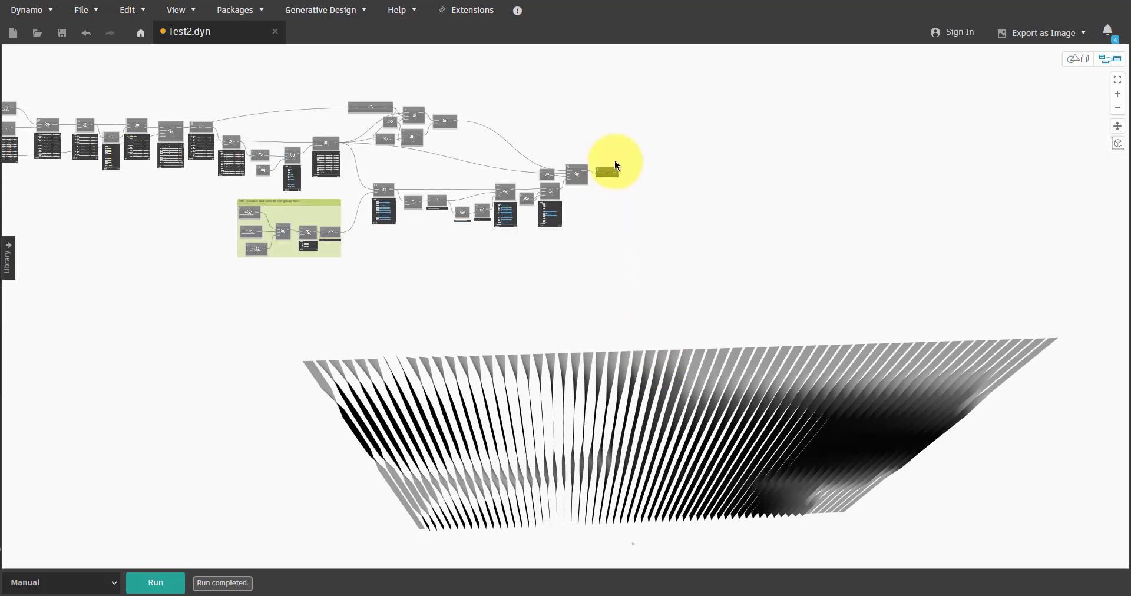
pyautogui.scroll(8, 616, 161)
pyautogui.moveTo(708, 196); pyautogui.dragTo(600, 196, button='middle')
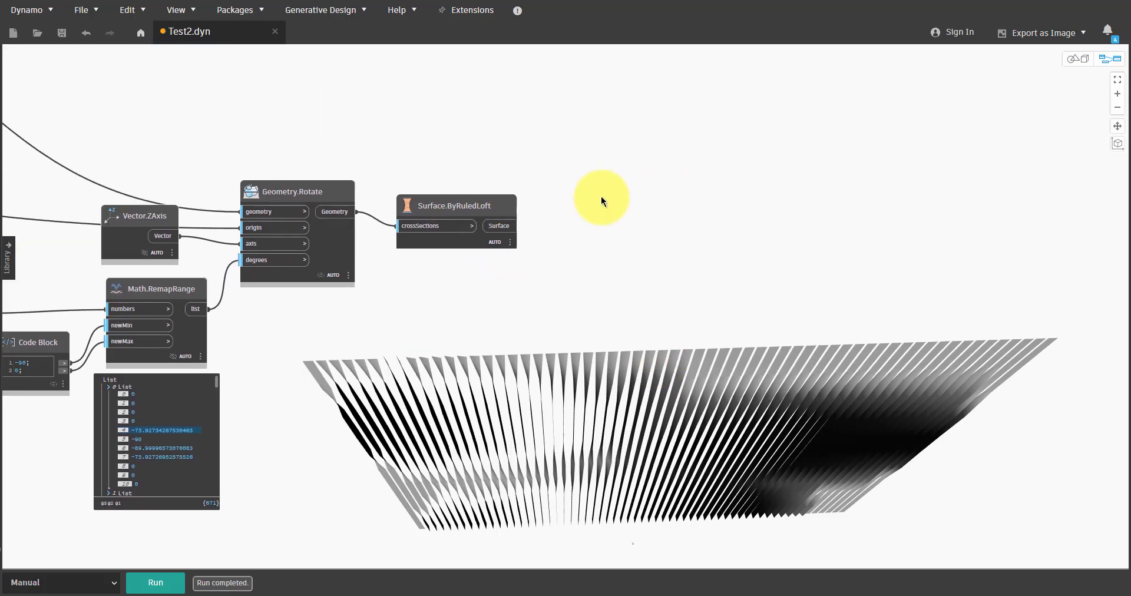
pyautogui.rightClick(600, 196)
pyautogui.write('thi')
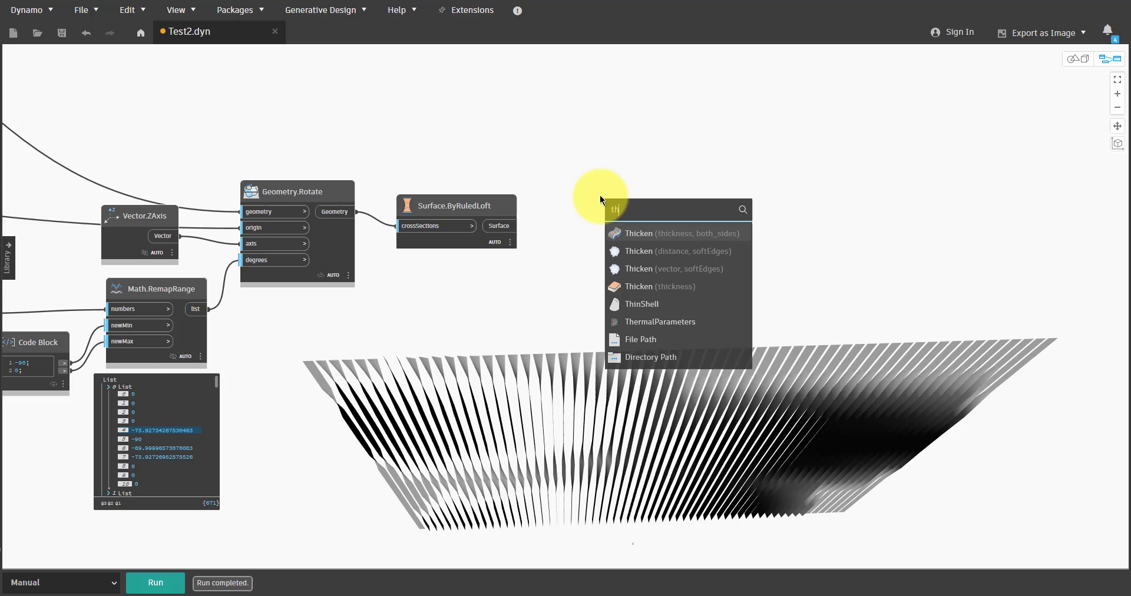
pyautogui.click(706, 275)
pyautogui.moveTo(726, 289); pyautogui.dragTo(596, 210)
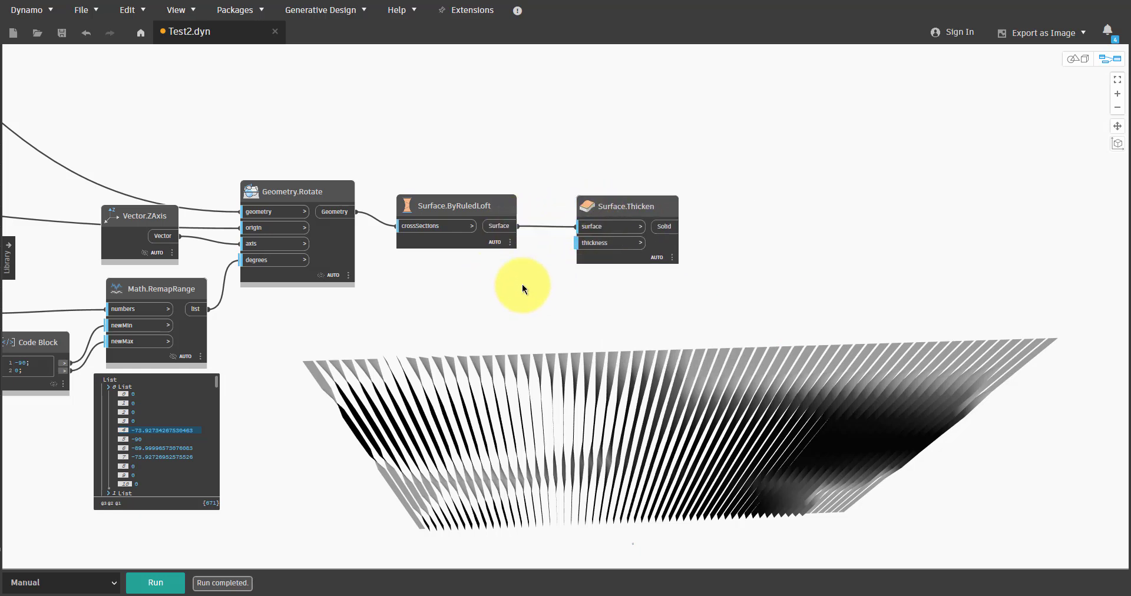
# - Connect a code block with value 50 to the Surface.Thicken thickness input, save the graph and run it
pyautogui.write('50')
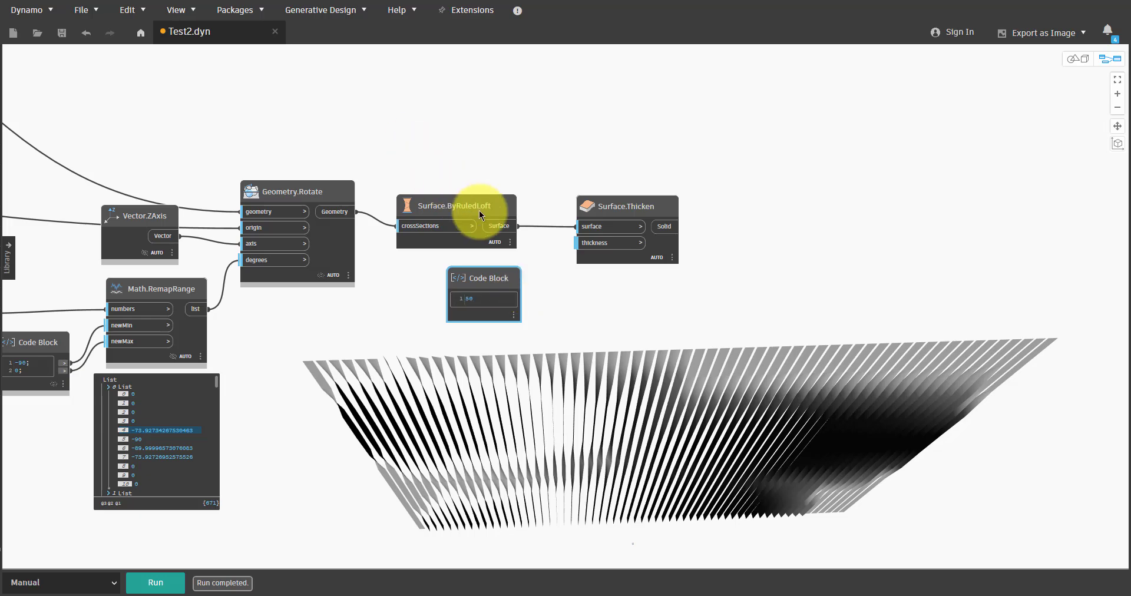
pyautogui.click(549, 261)
pyautogui.scroll(2, 549, 262)
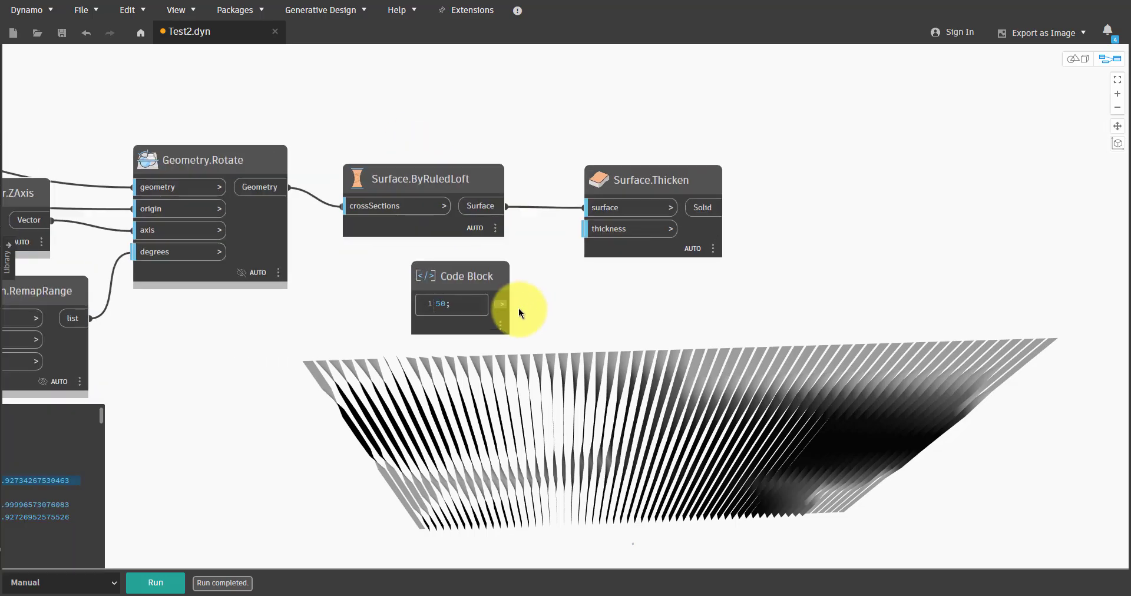
pyautogui.click(595, 232)
pyautogui.click(61, 32)
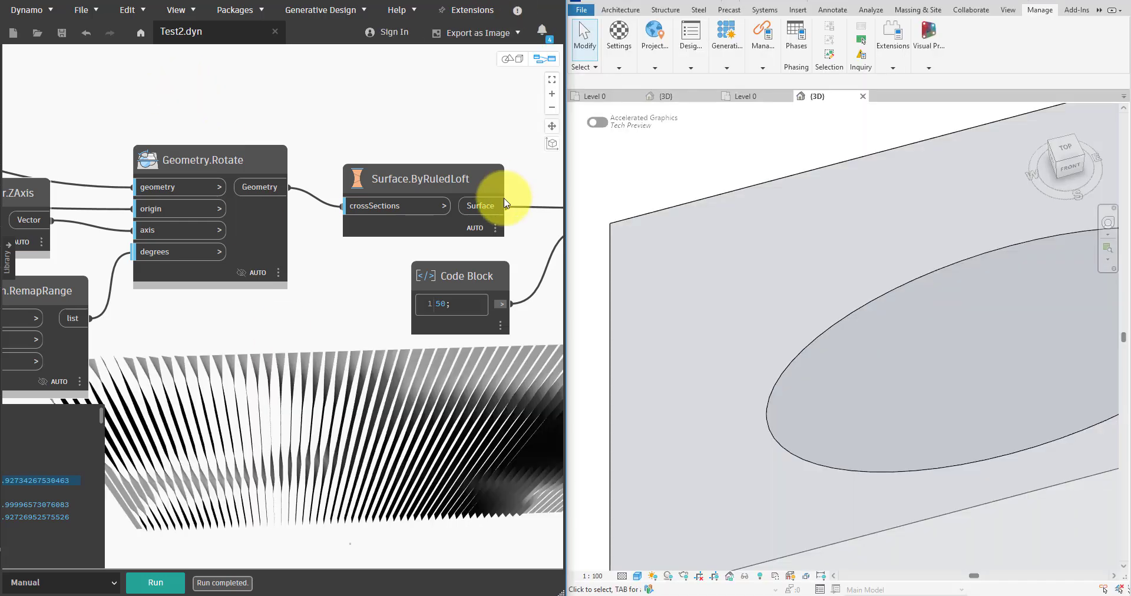
pyautogui.moveTo(438, 198); pyautogui.dragTo(246, 193, button='middle')
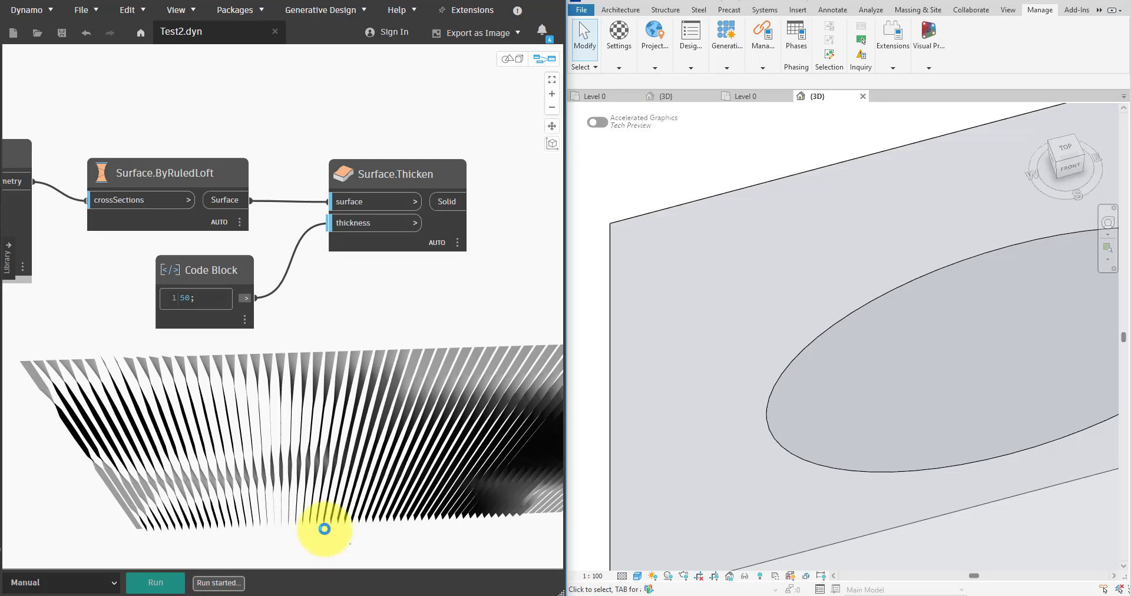
pyautogui.keyDown('shift'); pyautogui.moveTo(800, 266); pyautogui.dragTo(790, 197, button='middle'); pyautogui.keyUp('shift')
pyautogui.scroll(-3, 789, 197)
pyautogui.scroll(3, 828, 396)
pyautogui.keyDown('shift'); pyautogui.moveTo(828, 397); pyautogui.dragTo(541, 400, button='middle'); pyautogui.keyUp('shift')
# - Add an ImportInstance.ByGeometries node and place it beside the Surface.Thicken node
pyautogui.rightClick(369, 316)
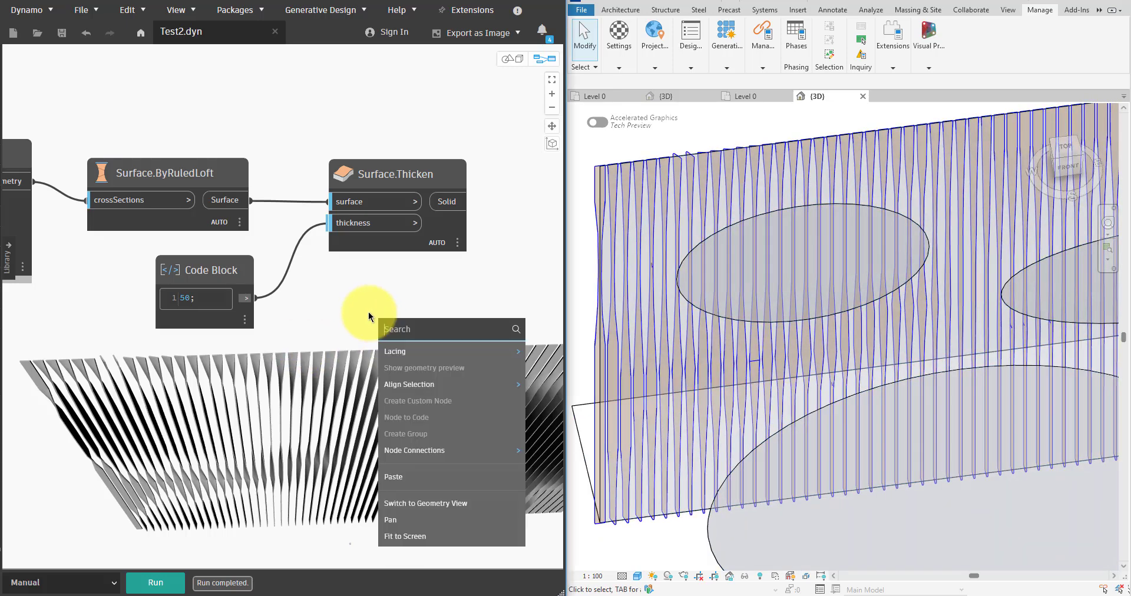
pyautogui.write('import')
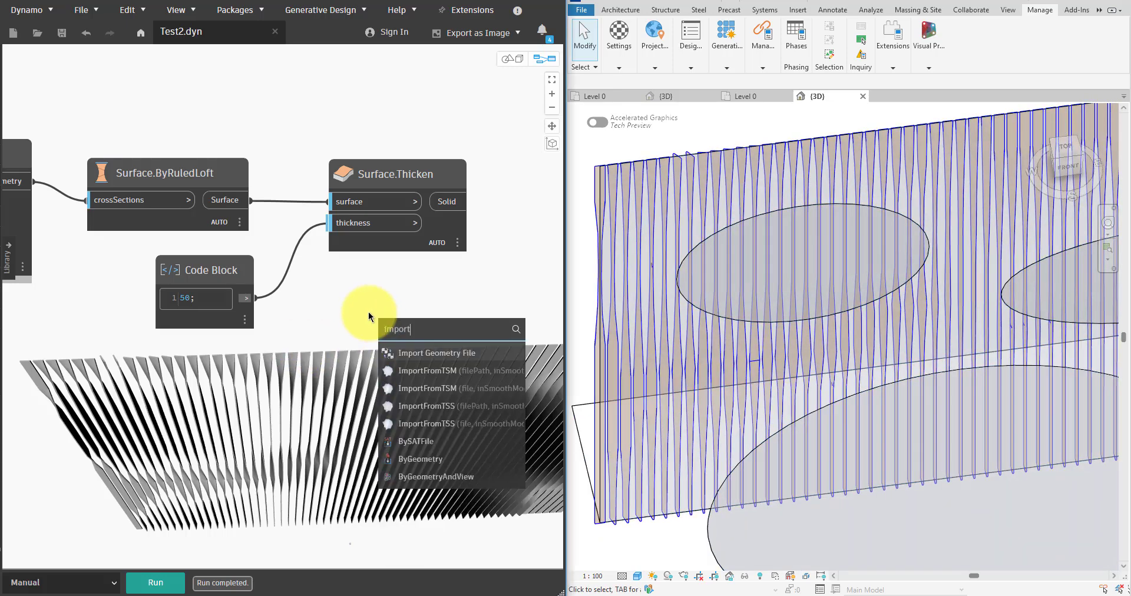
pyautogui.write('in')
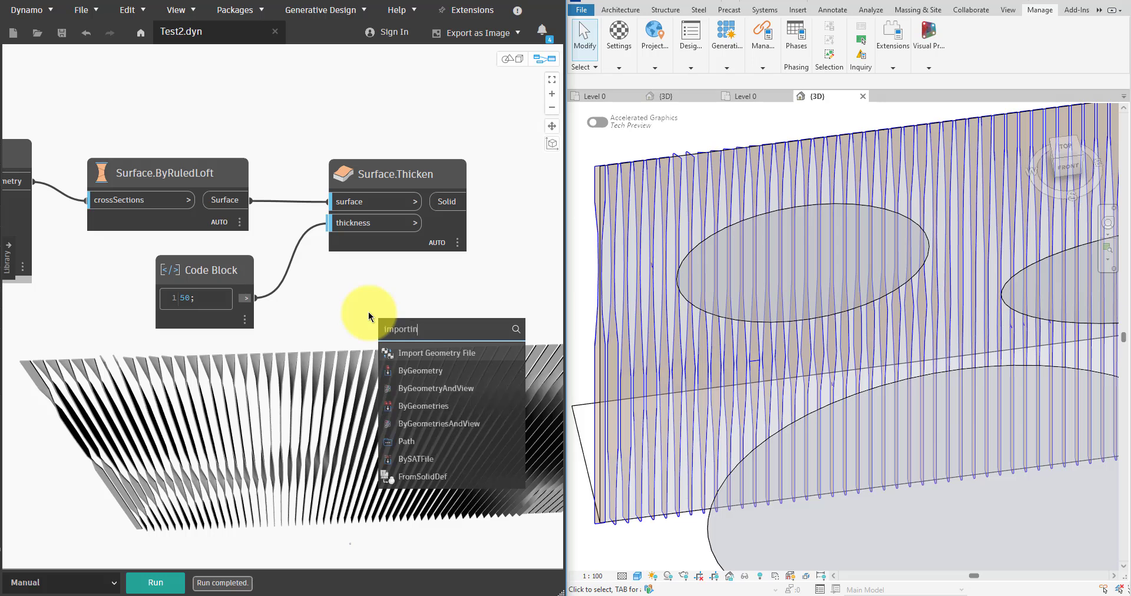
pyautogui.write('st')
pyautogui.click(432, 371)
pyautogui.moveTo(488, 416); pyautogui.dragTo(510, 205)
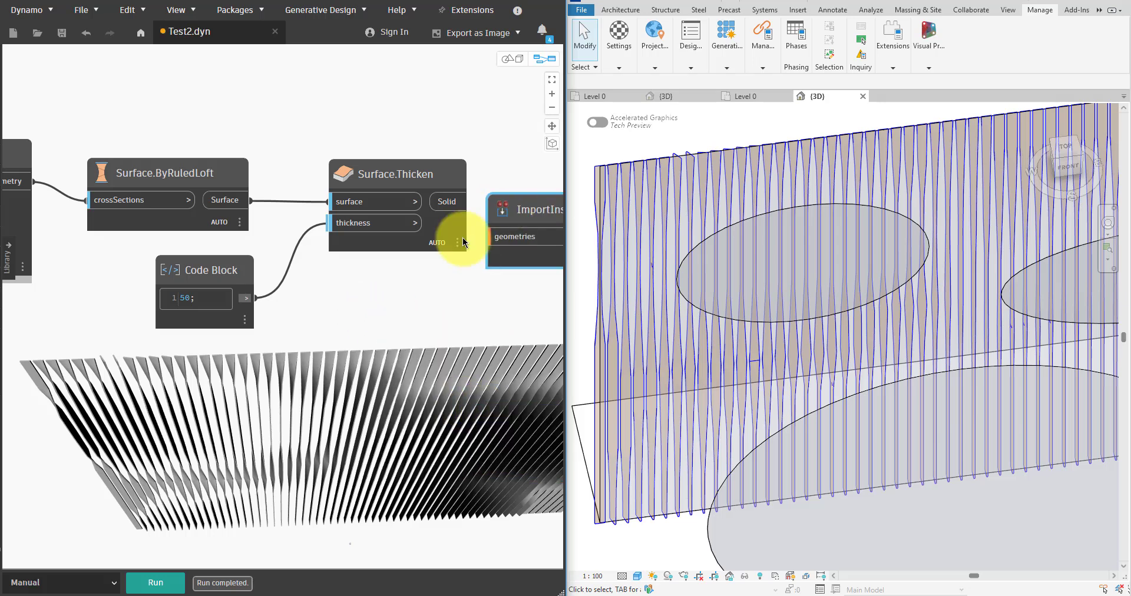
# - Connect the Surface.Thicken Solid output to the geometries input of ImportInstance.ByGeometries, run the graph and save it
pyautogui.moveTo(464, 244); pyautogui.dragTo(301, 256, button='middle')
pyautogui.click(289, 216)
pyautogui.click(348, 251)
pyautogui.moveTo(380, 211); pyautogui.dragTo(399, 196)
pyautogui.click(155, 582)
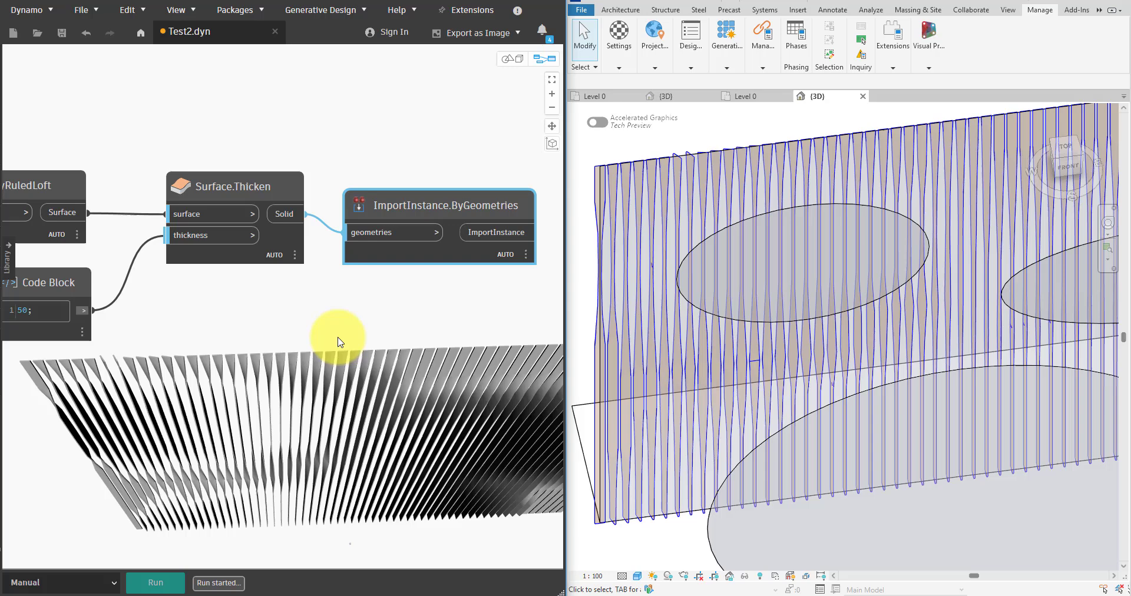
pyautogui.click(506, 129)
pyautogui.hotkey('ctrl', 's')
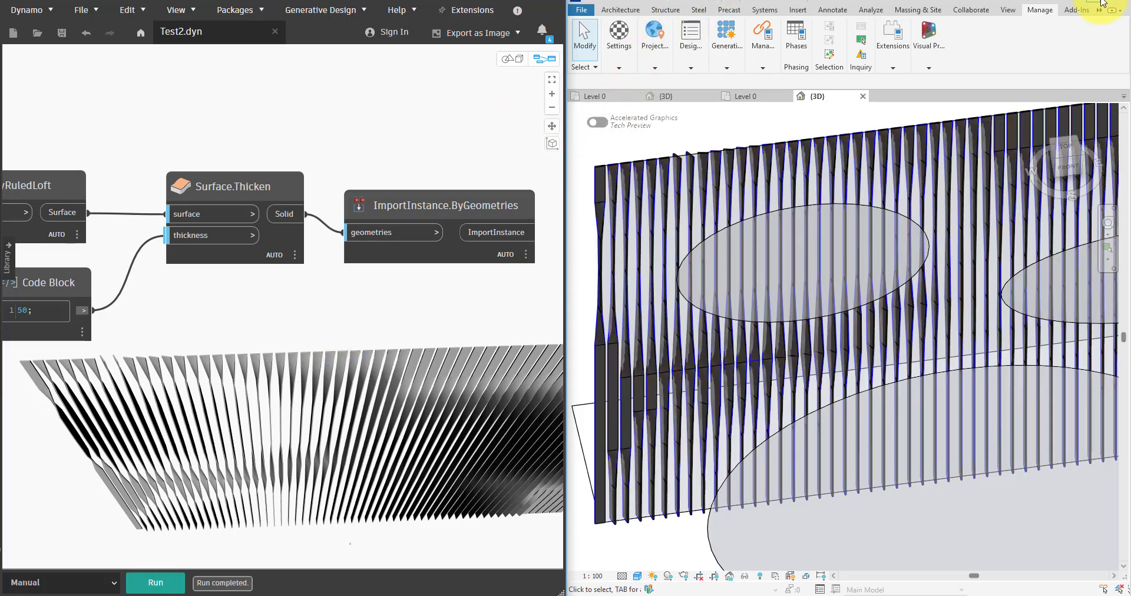
# - Maximize the Revit window and hide the masses in the 3D view, dismissing the save reminder
pyautogui.click(1103, 1)
pyautogui.click(499, 1)
pyautogui.moveTo(732, 273); pyautogui.dragTo(830, 333, button='middle')
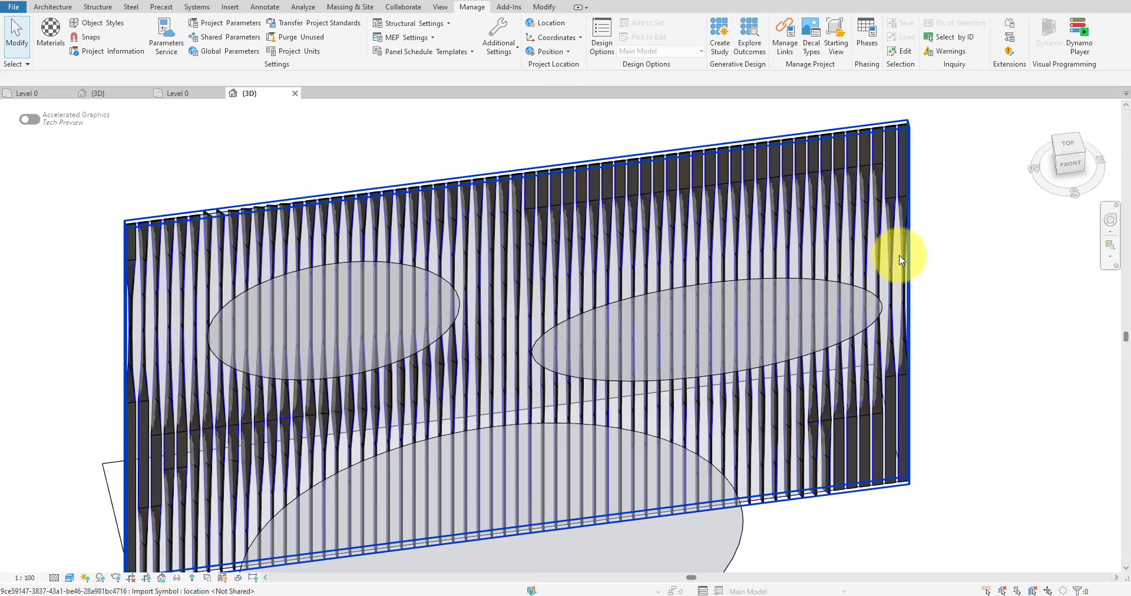
pyautogui.scroll(-1, 898, 258)
pyautogui.click(344, 8)
pyautogui.click(69, 30)
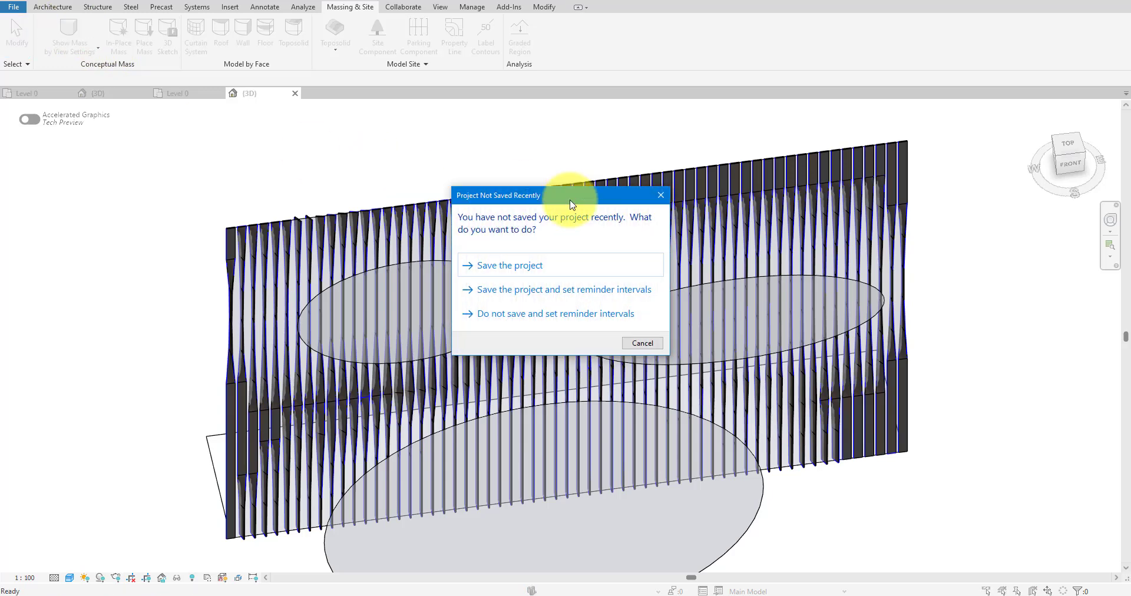
pyautogui.click(661, 194)
pyautogui.keyDown('shift'); pyautogui.moveTo(497, 171); pyautogui.dragTo(494, 196, button='middle'); pyautogui.keyUp('shift')
# - Turn off Show Edges and turn on Cast Shadows in the 3D view's graphic display options
pyautogui.click(70, 577)
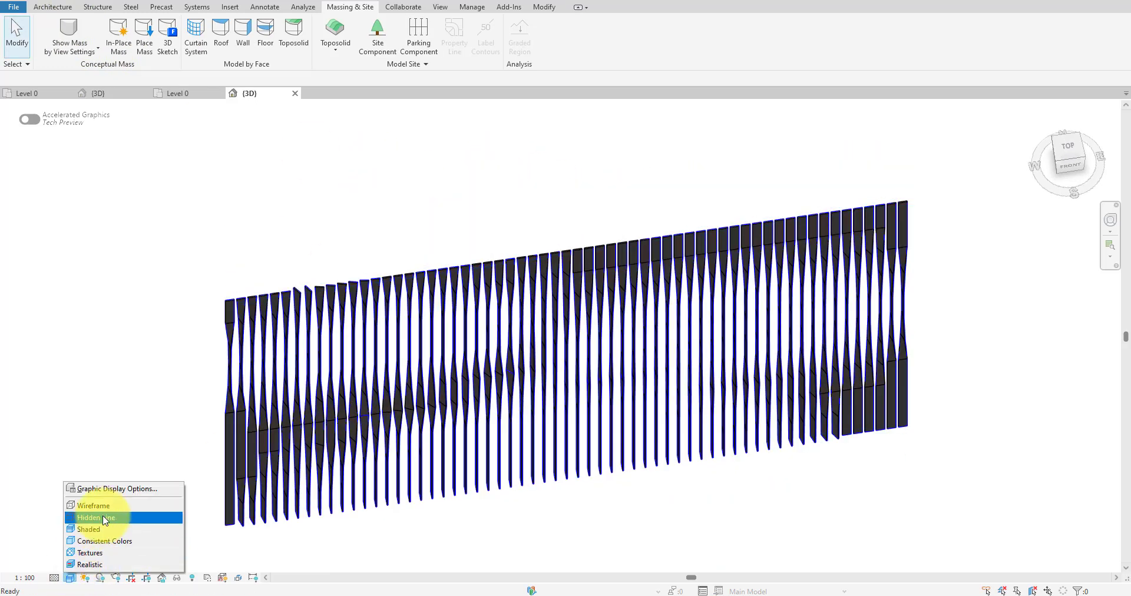
pyautogui.click(112, 489)
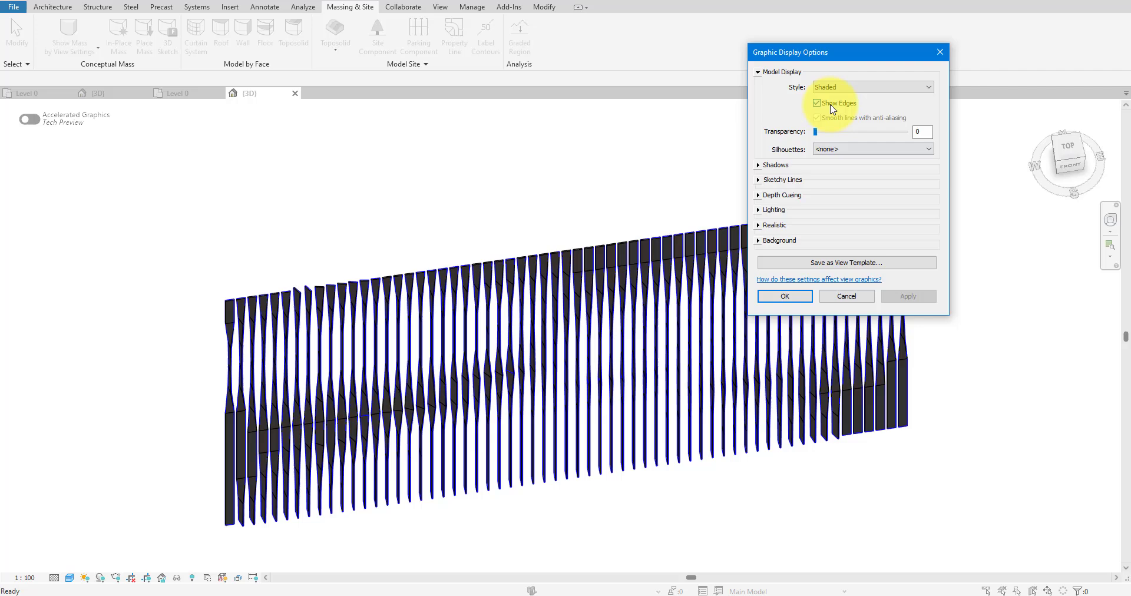
pyautogui.click(817, 103)
pyautogui.click(757, 166)
pyautogui.click(843, 173)
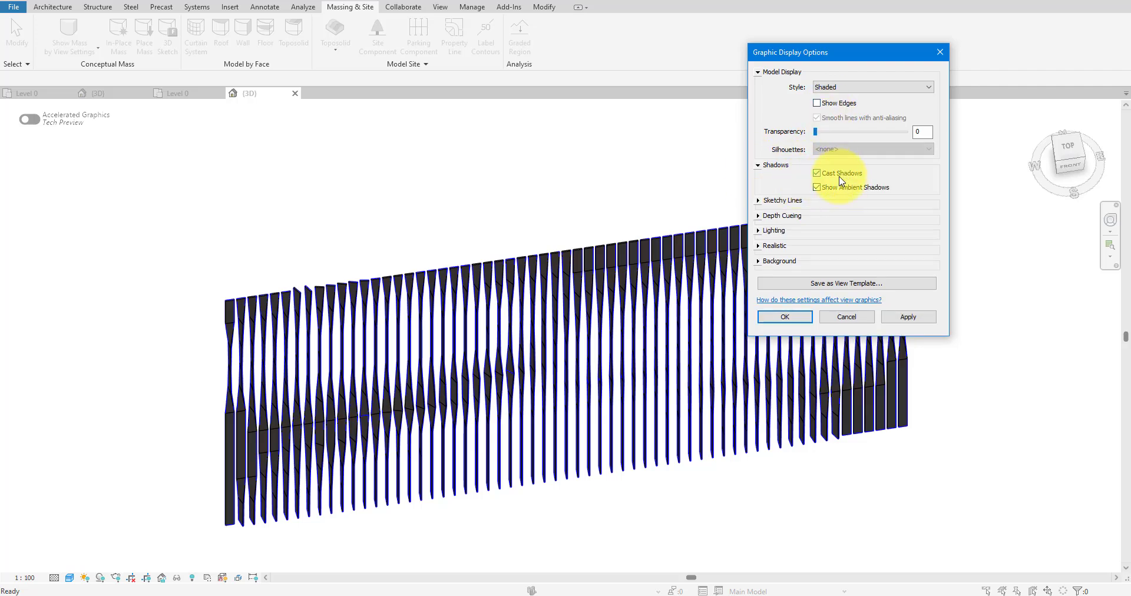
pyautogui.click(783, 317)
pyautogui.keyDown('shift'); pyautogui.moveTo(543, 419); pyautogui.dragTo(467, 118, button='middle'); pyautogui.keyUp('shift')
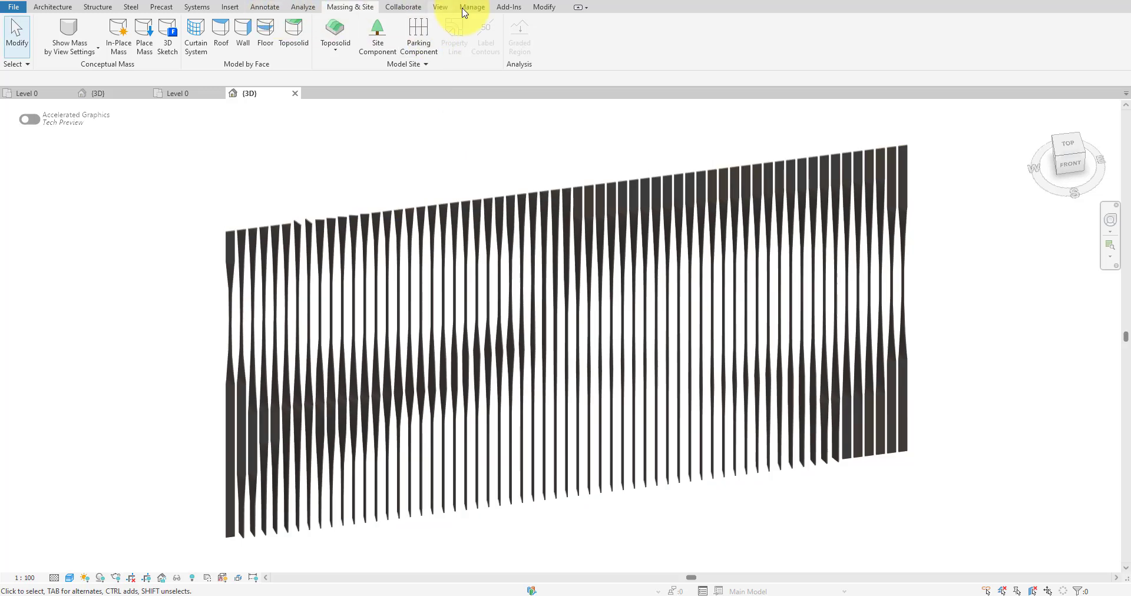
# - Assign the Aluminium material to the imported fin geometry's category in the Object Styles for imported objects
pyautogui.click(471, 7)
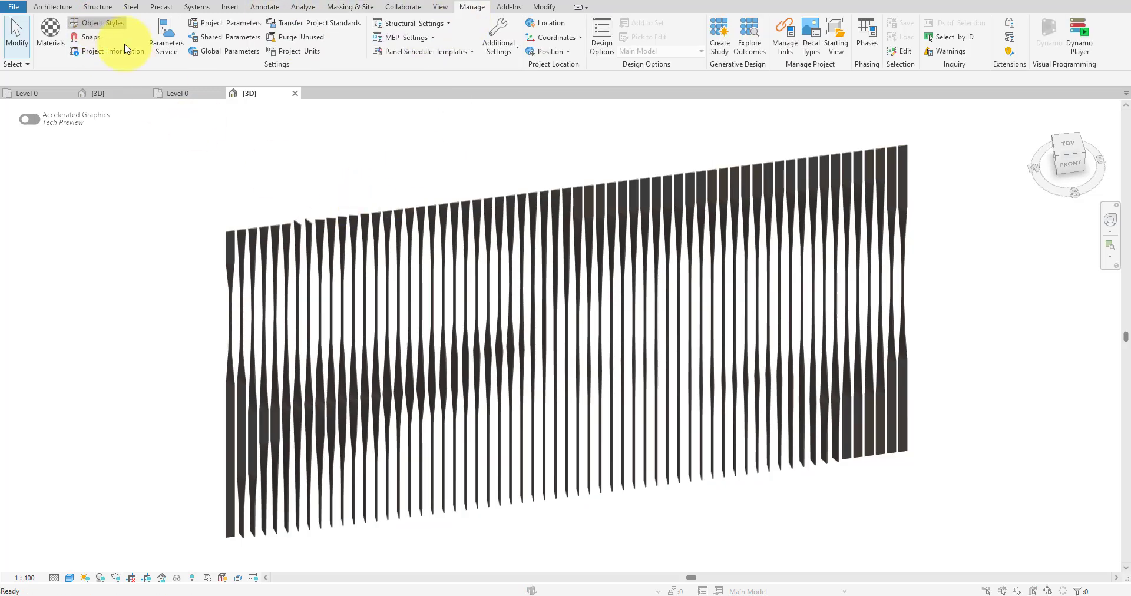
pyautogui.click(103, 23)
pyautogui.click(542, 145)
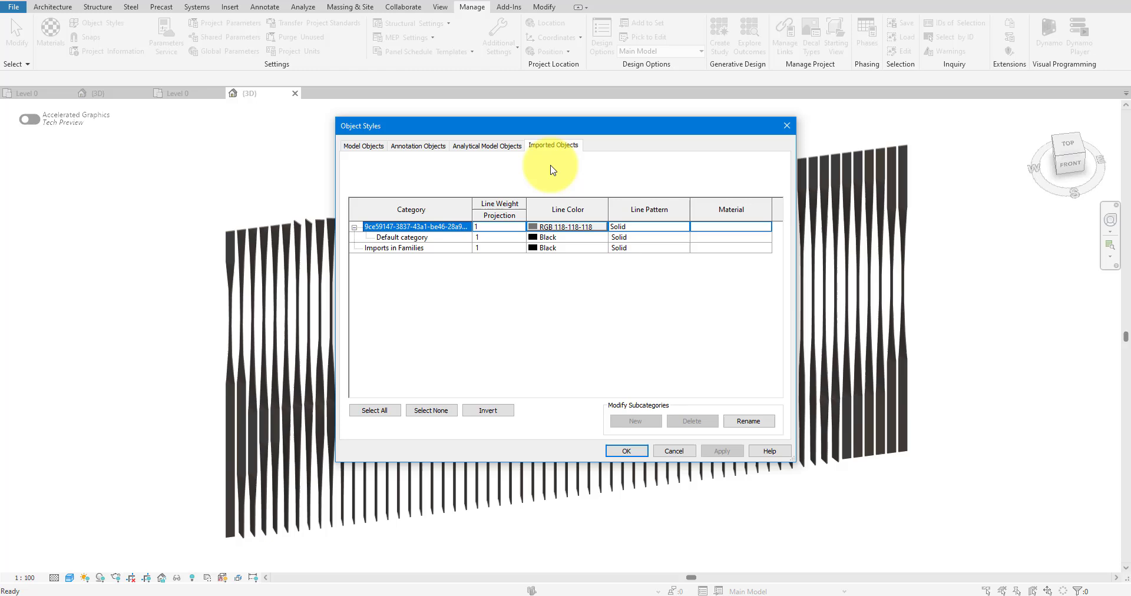
pyautogui.click(766, 227)
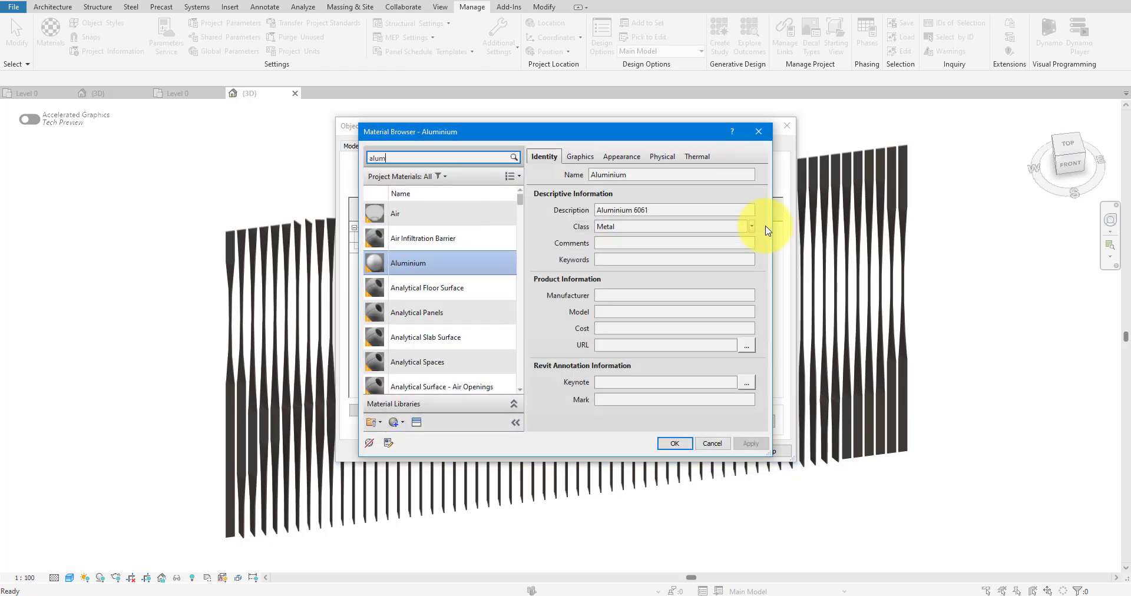
pyautogui.doubleClick(394, 228)
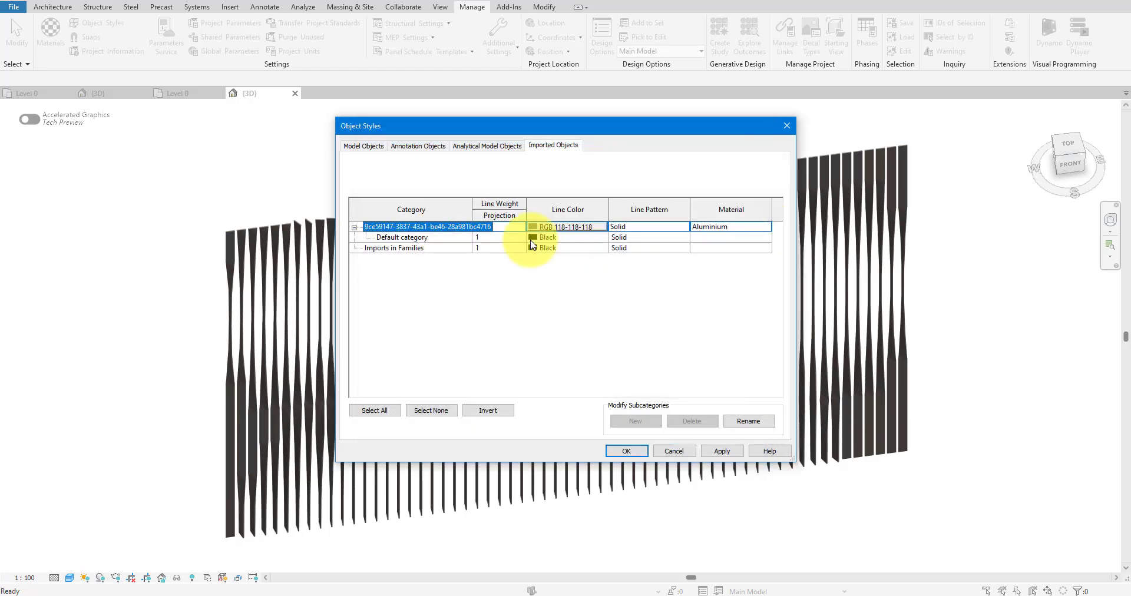
# - Give the import's Default category the Aluminium material as well and apply the object styles
pyautogui.click(749, 227)
pyautogui.click(735, 238)
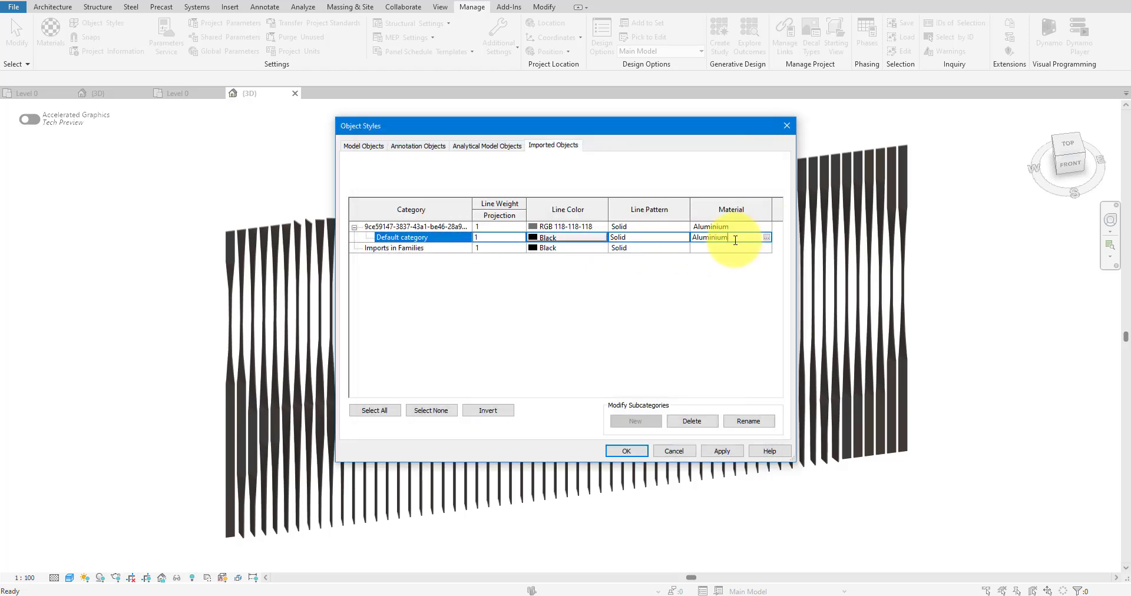
pyautogui.click(626, 451)
pyautogui.click(687, 461)
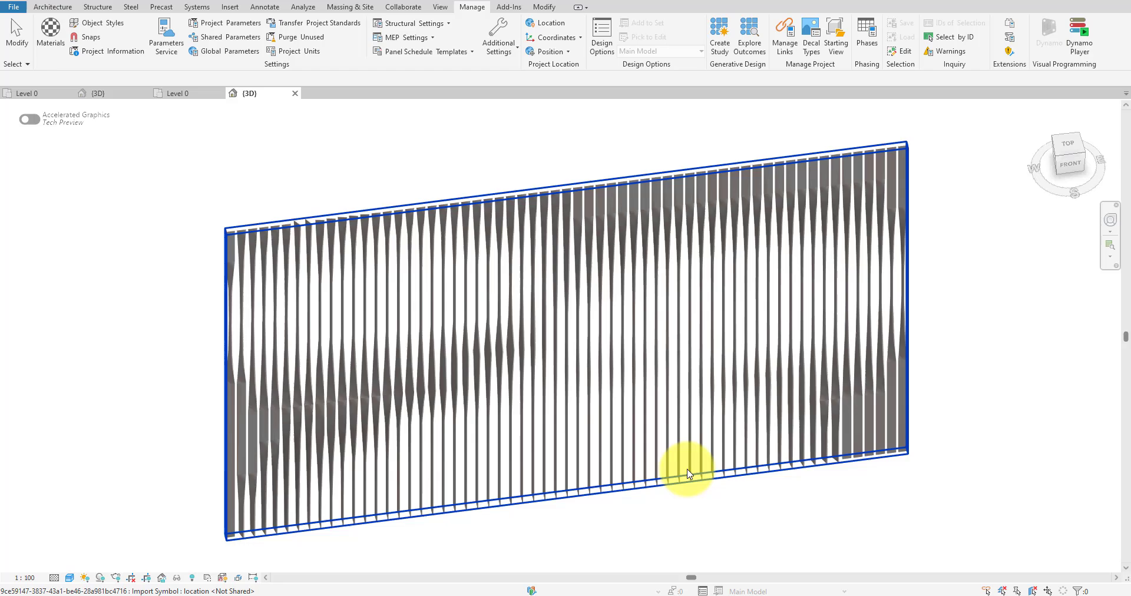
pyautogui.keyDown('shift'); pyautogui.moveTo(687, 462); pyautogui.dragTo(652, 412, button='middle'); pyautogui.keyUp('shift')
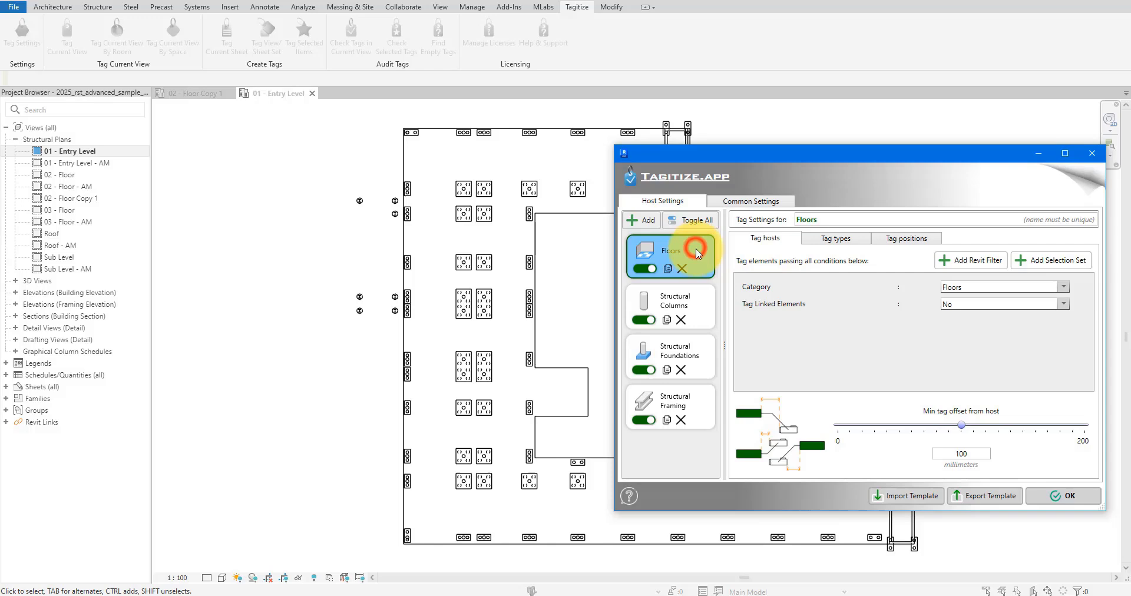
# - Review the Tagitize host settings and the Structural Foundations tag type, accept them and tag the 01 - Entry Level plan
pyautogui.click(697, 350)
pyautogui.click(692, 400)
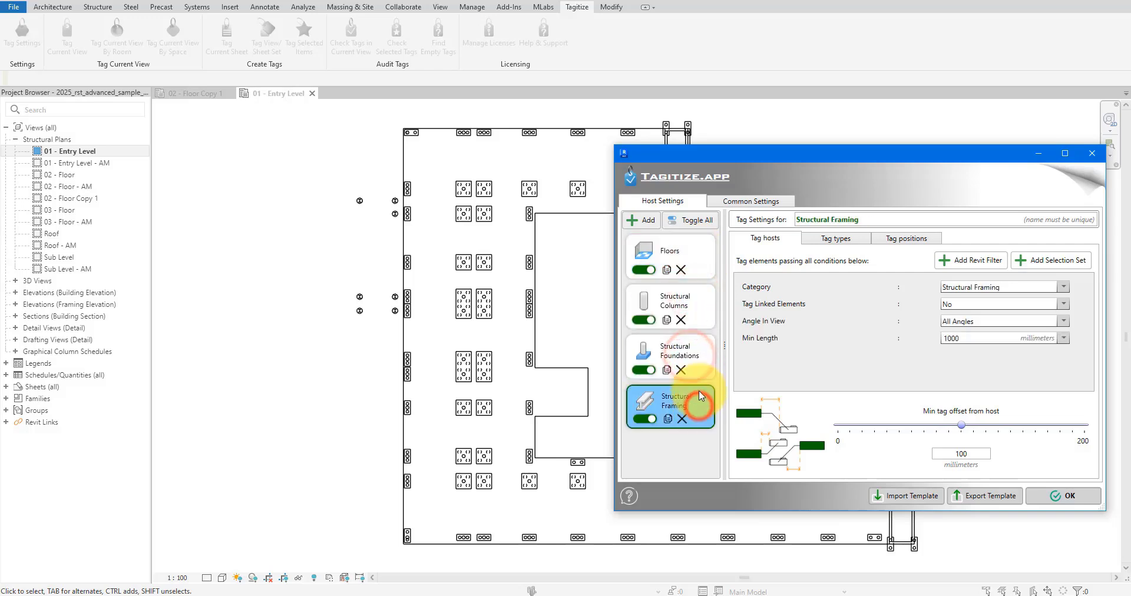
pyautogui.click(699, 356)
pyautogui.click(987, 294)
pyautogui.click(987, 295)
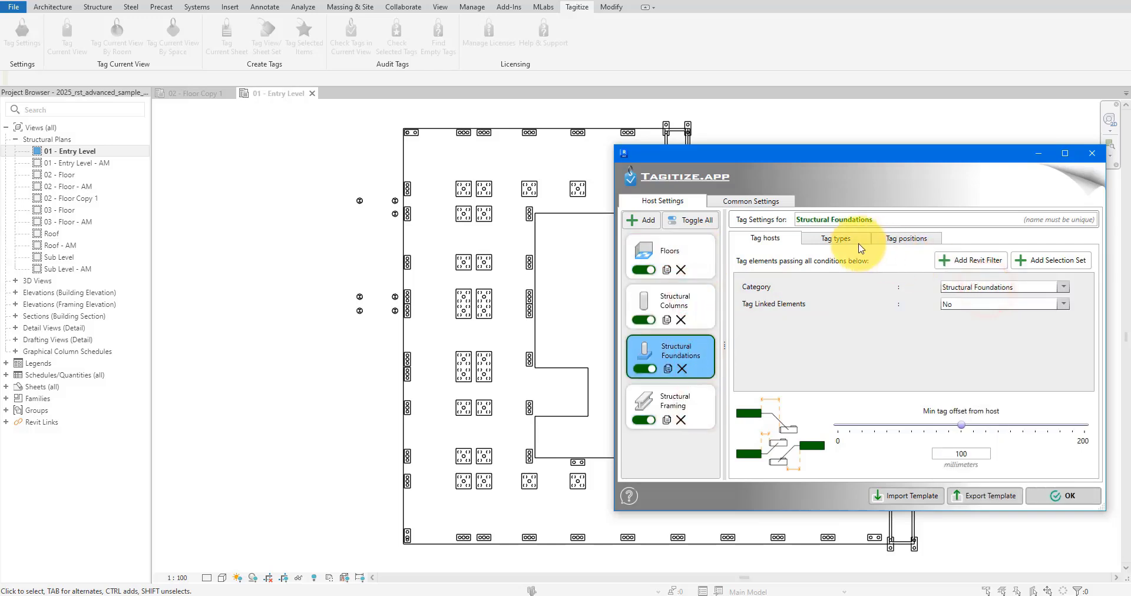
pyautogui.click(841, 238)
pyautogui.click(911, 288)
pyautogui.click(911, 287)
pyautogui.click(1063, 496)
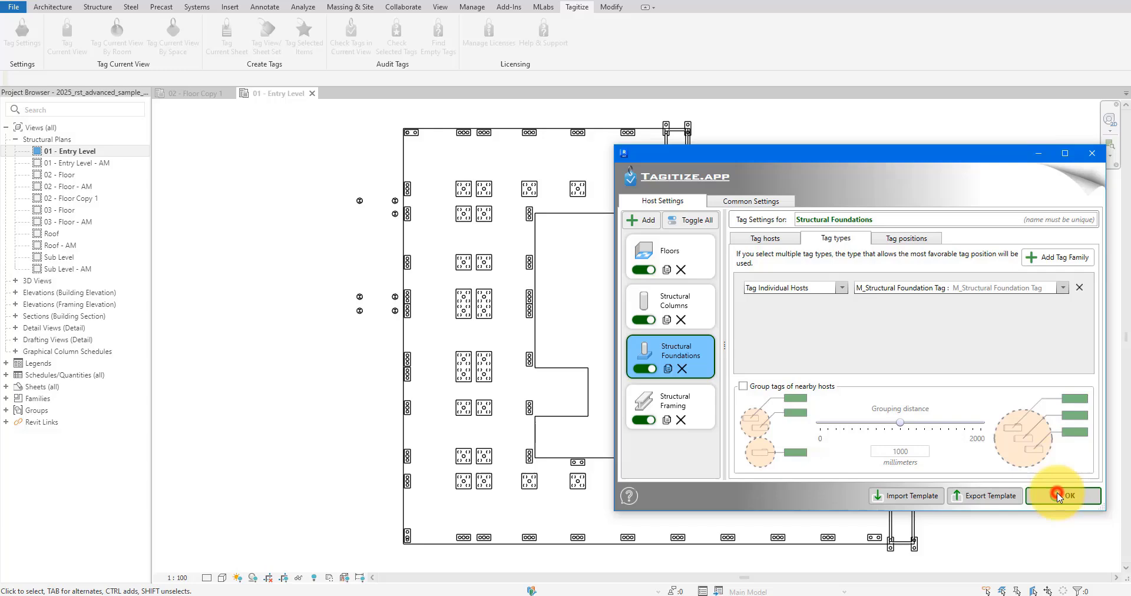
pyautogui.click(73, 53)
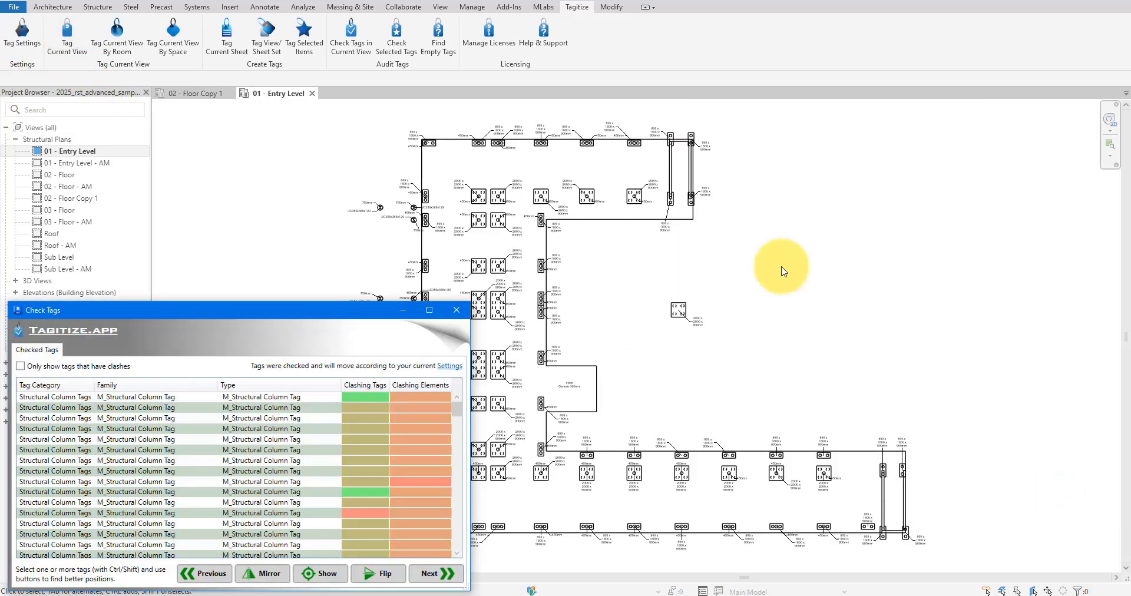
# - Examine the tags placed around the columns and foundations in the 01 - Entry Level plan
pyautogui.scroll(4, 692, 217)
pyautogui.moveTo(858, 164); pyautogui.dragTo(817, 238, button='middle')
pyautogui.scroll(-3, 867, 266)
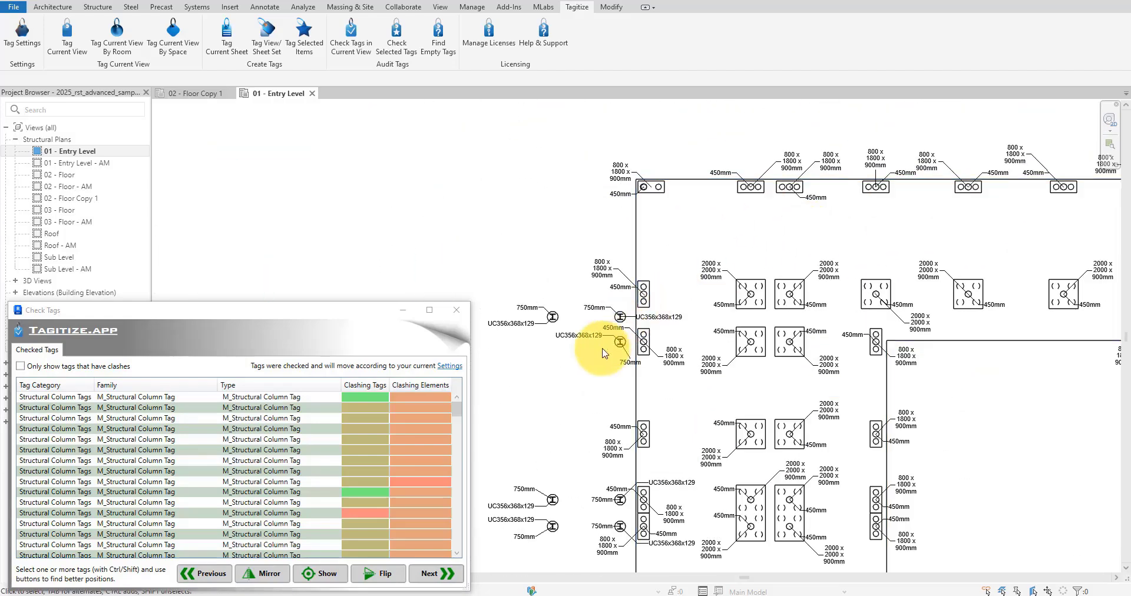
pyautogui.scroll(2, 602, 353)
pyautogui.scroll(-2, 877, 297)
pyautogui.moveTo(877, 297); pyautogui.dragTo(815, 88, button='middle')
pyautogui.scroll(5, 565, 244)
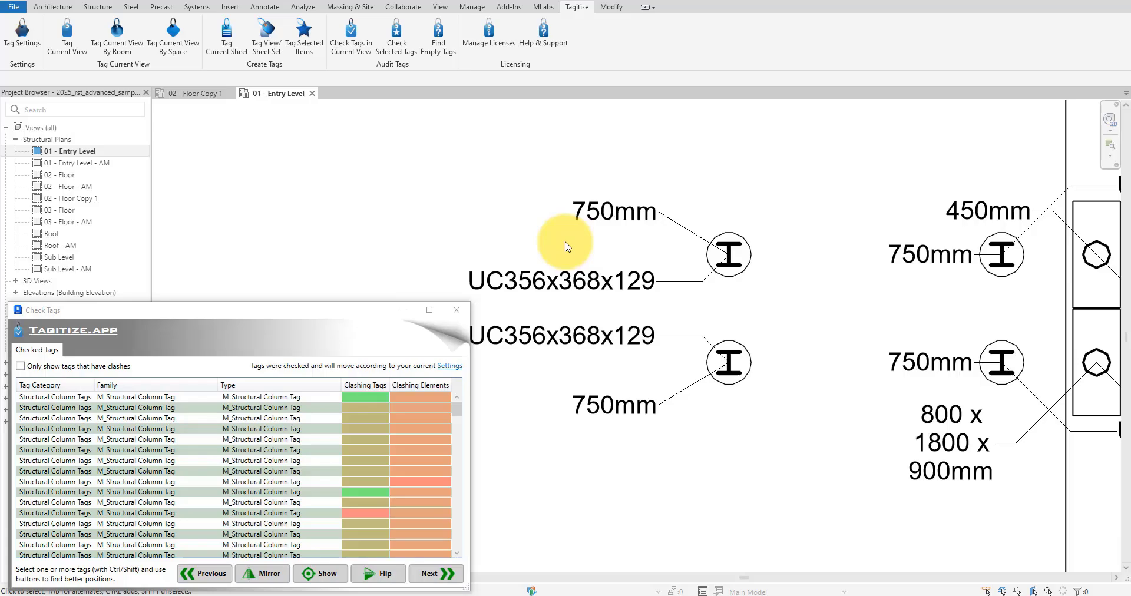
pyautogui.moveTo(705, 237); pyautogui.dragTo(665, 236, button='middle')
pyautogui.moveTo(940, 305); pyautogui.dragTo(717, 247, button='middle')
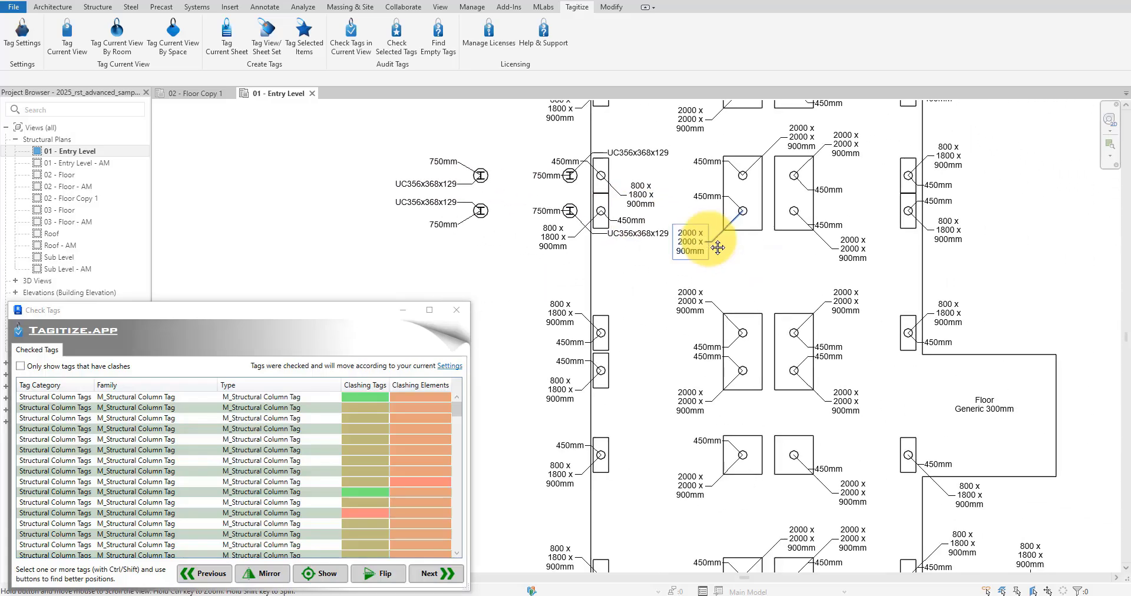
pyautogui.scroll(3, 787, 382)
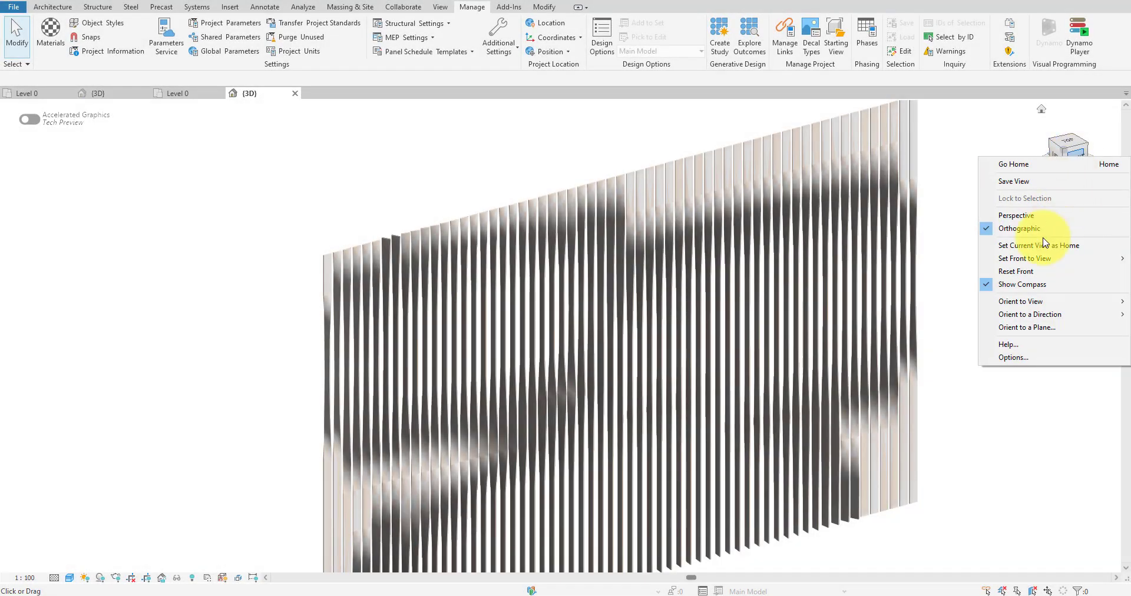
# - Switch the 3D view to a perspective projection and view the aluminium fin facade up close from below
pyautogui.click(1037, 217)
pyautogui.keyDown('shift'); pyautogui.moveTo(561, 331); pyautogui.dragTo(604, 268, button='middle'); pyautogui.keyUp('shift')
pyautogui.scroll(2, 449, 245)
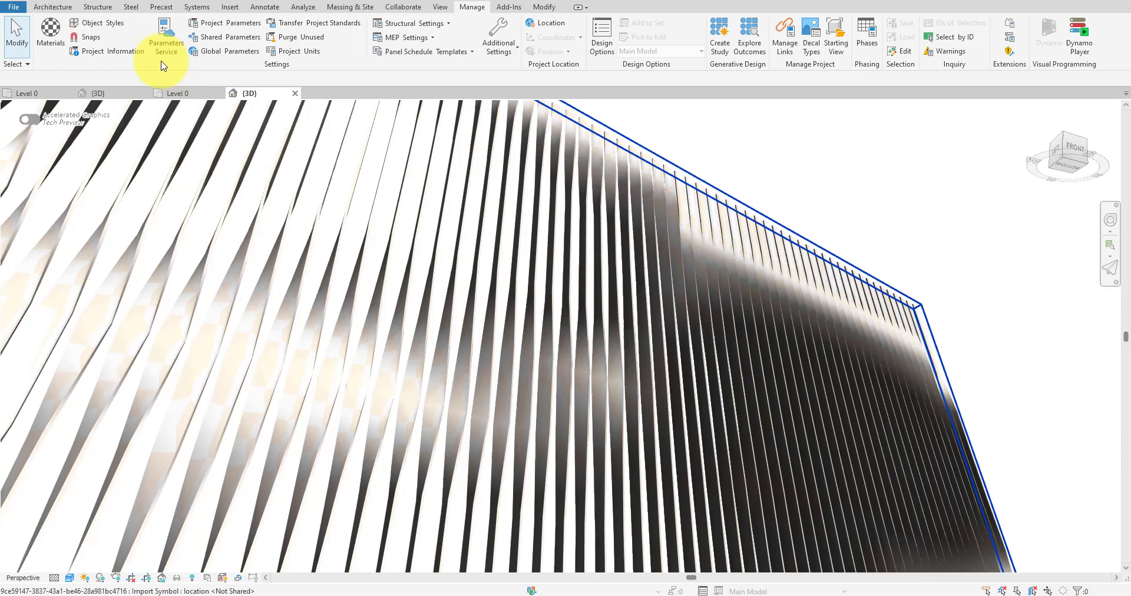
pyautogui.click(179, 11)
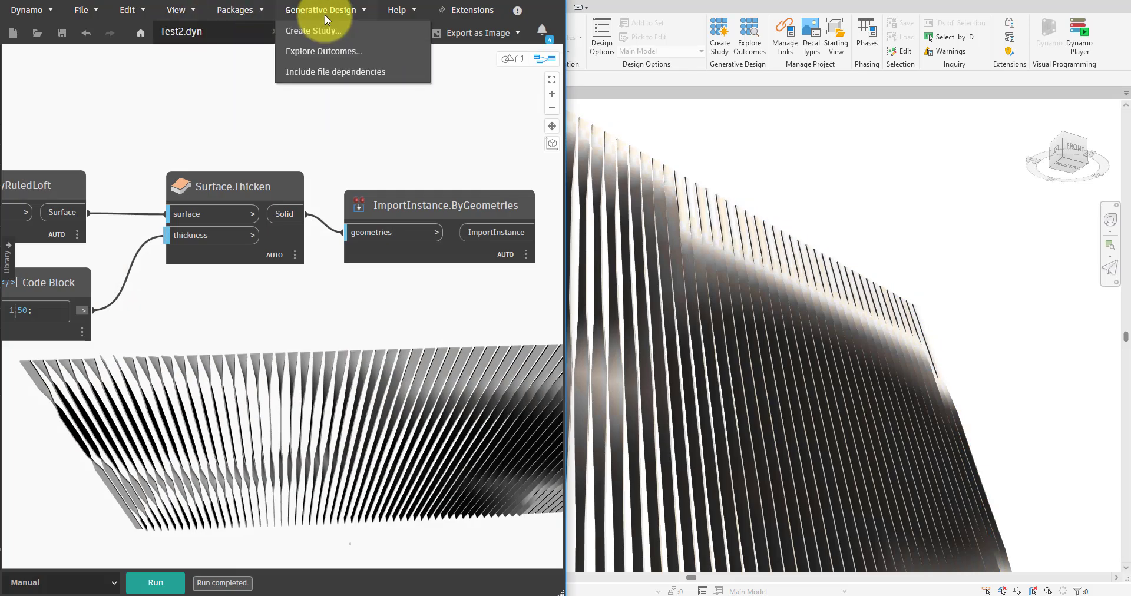
pyautogui.click(560, 137)
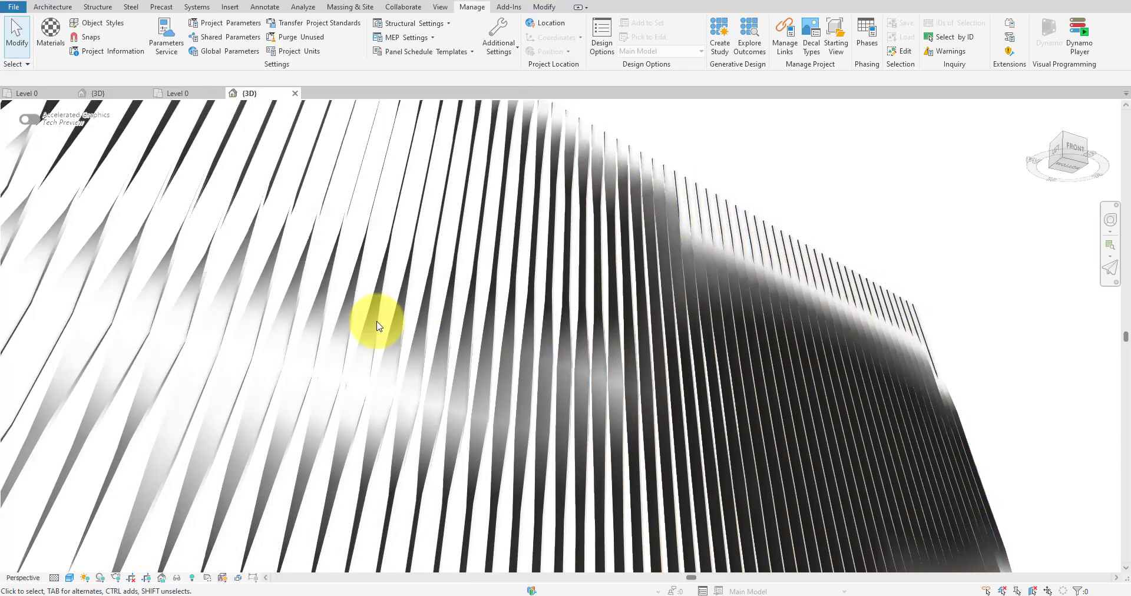
pyautogui.keyDown('shift'); pyautogui.moveTo(374, 320); pyautogui.dragTo(526, 461, button='middle'); pyautogui.keyUp('shift')
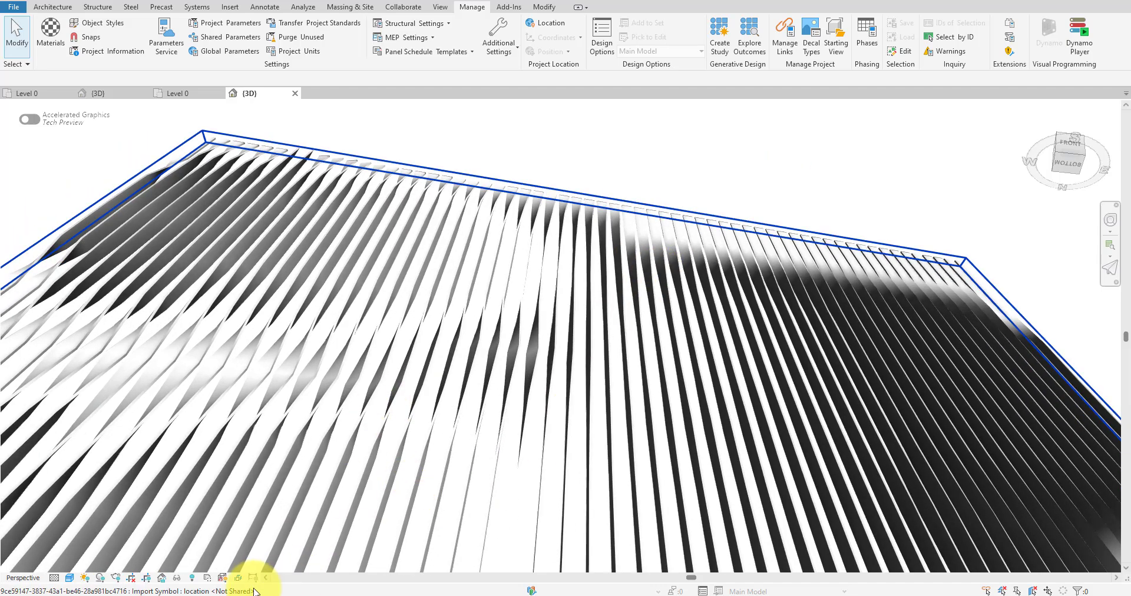
# - Switch to Dynamo beside the Revit view and review the graph from the Geometry.Rotate node to the ImportInstance.ByGeometries node
pyautogui.click(296, 573)
pyautogui.moveTo(782, 193); pyautogui.dragTo(907, 202, button='middle')
pyautogui.scroll(-2, 912, 205)
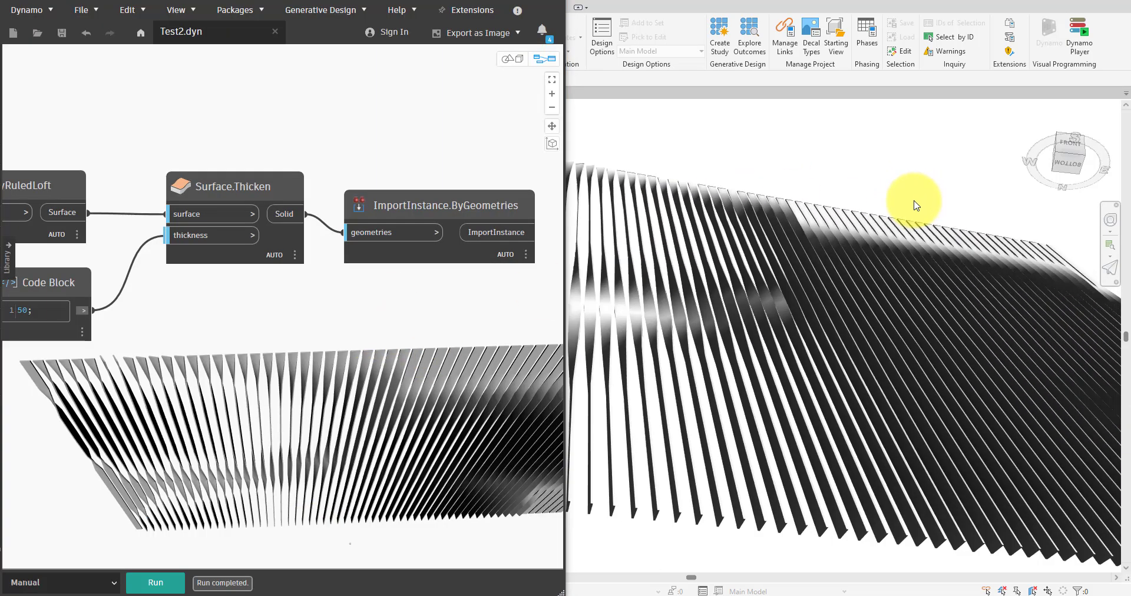
pyautogui.moveTo(875, 252); pyautogui.dragTo(592, 150, button='middle')
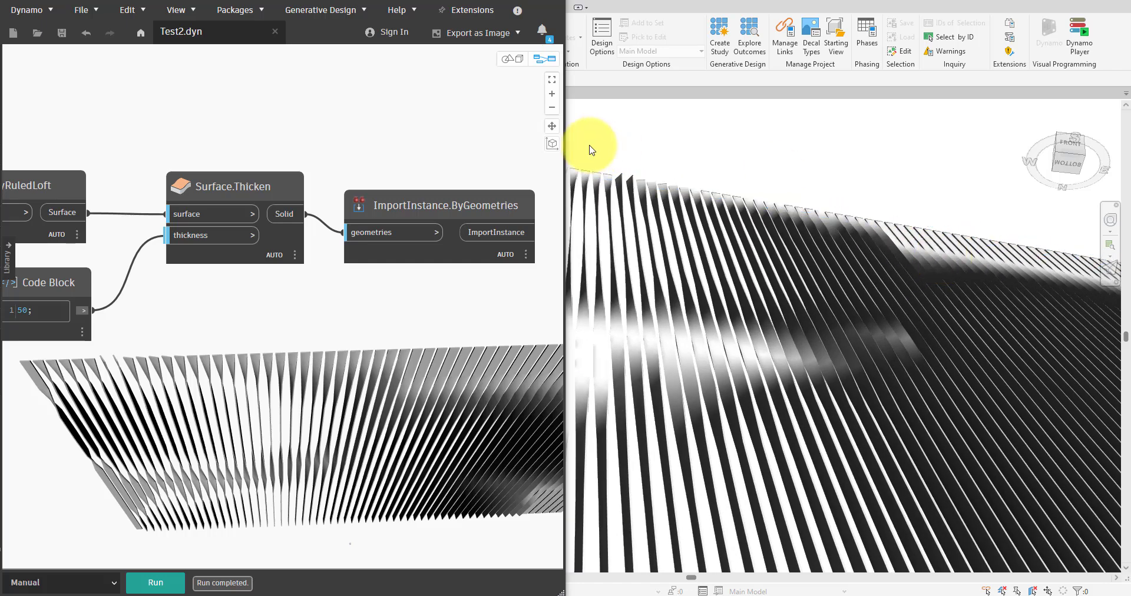
pyautogui.scroll(-4, 383, 105)
pyautogui.moveTo(251, 141); pyautogui.dragTo(413, 157, button='middle')
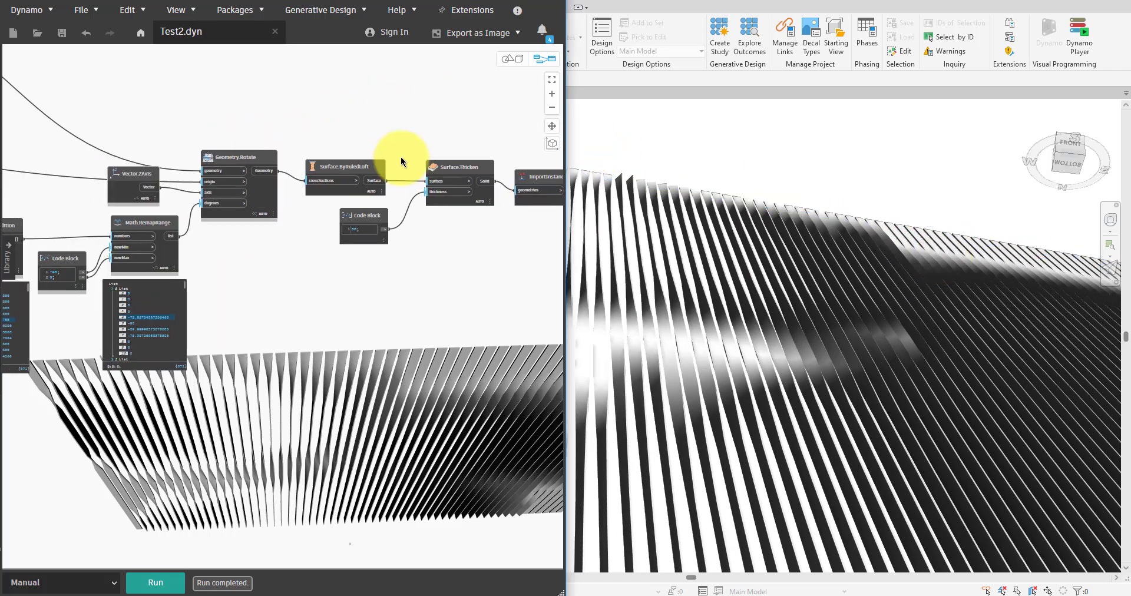